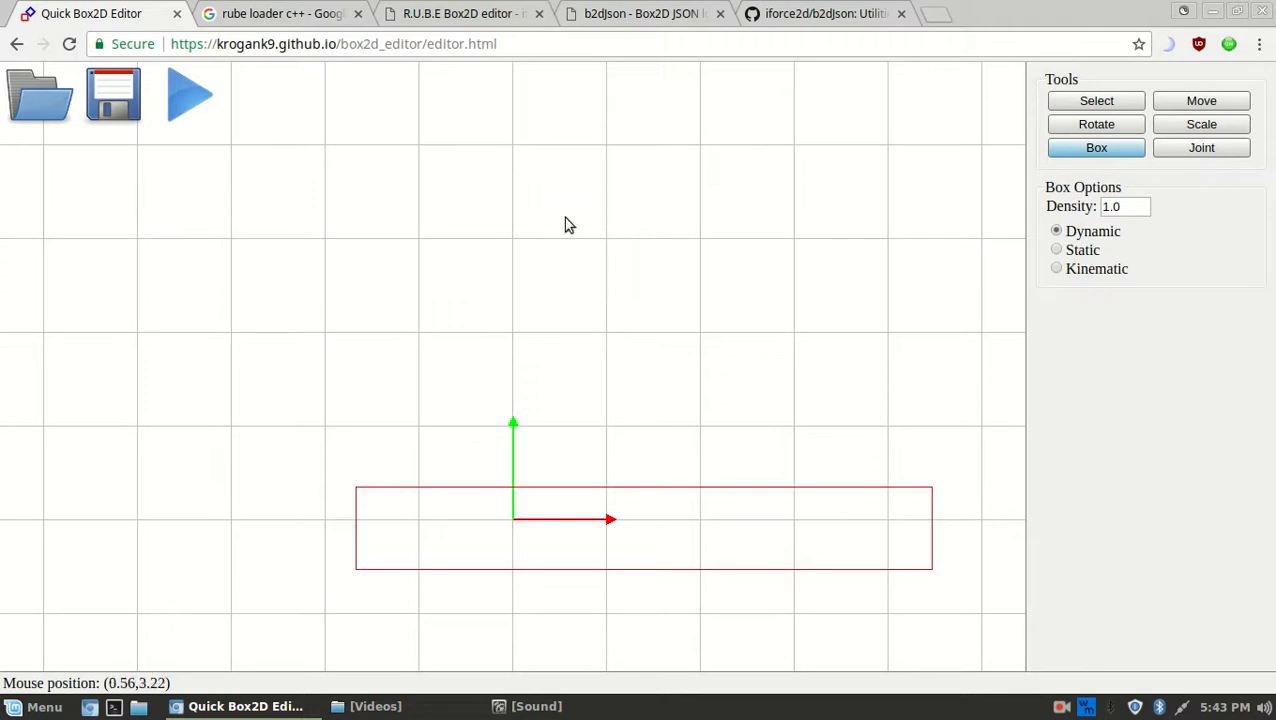
Draw a dynamic square above the ground bar and test-run it, tossing the box onto the ground
left_click(190, 97)
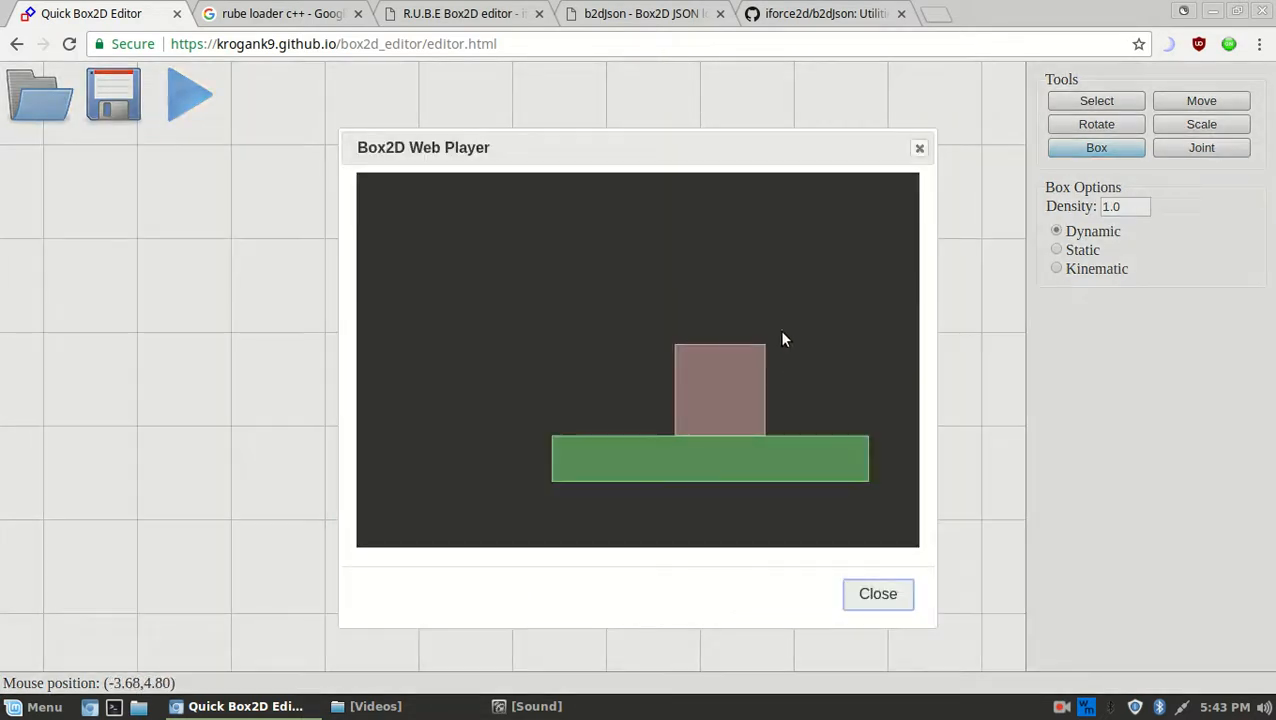
left_click_drag(748, 293, 764, 268)
left_click_drag(578, 398, 767, 393)
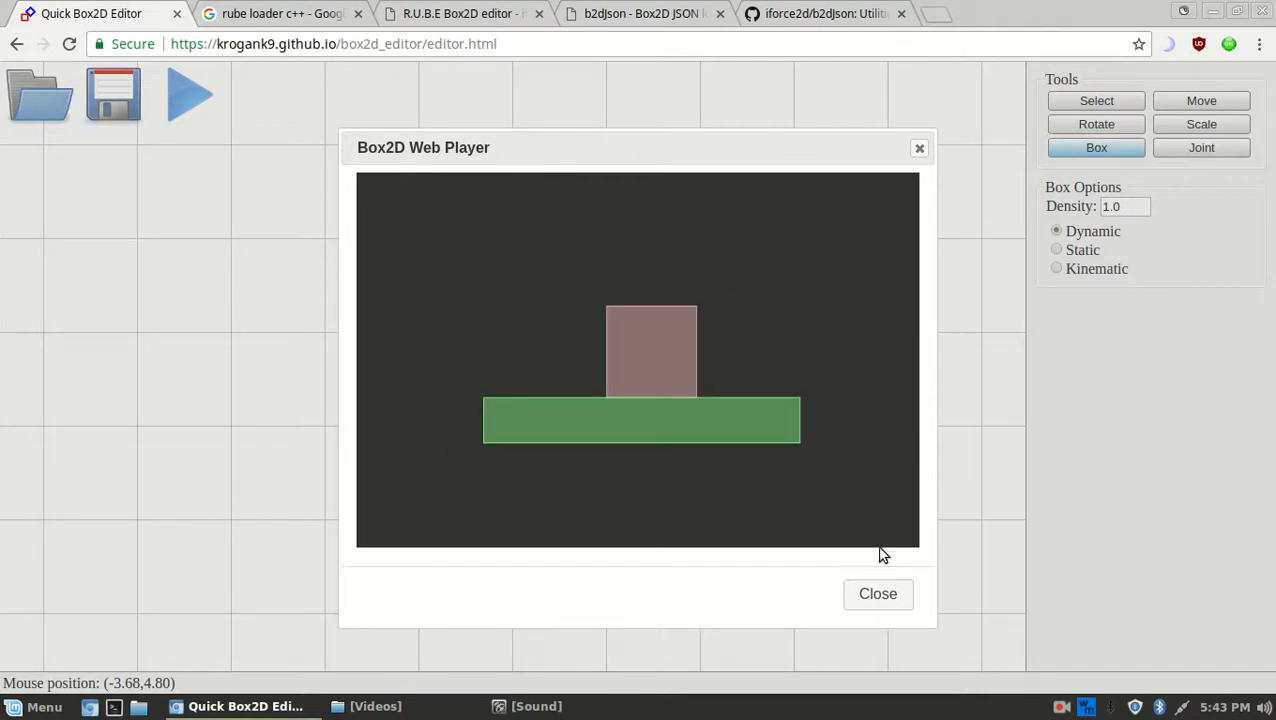
left_click_drag(668, 326, 622, 360)
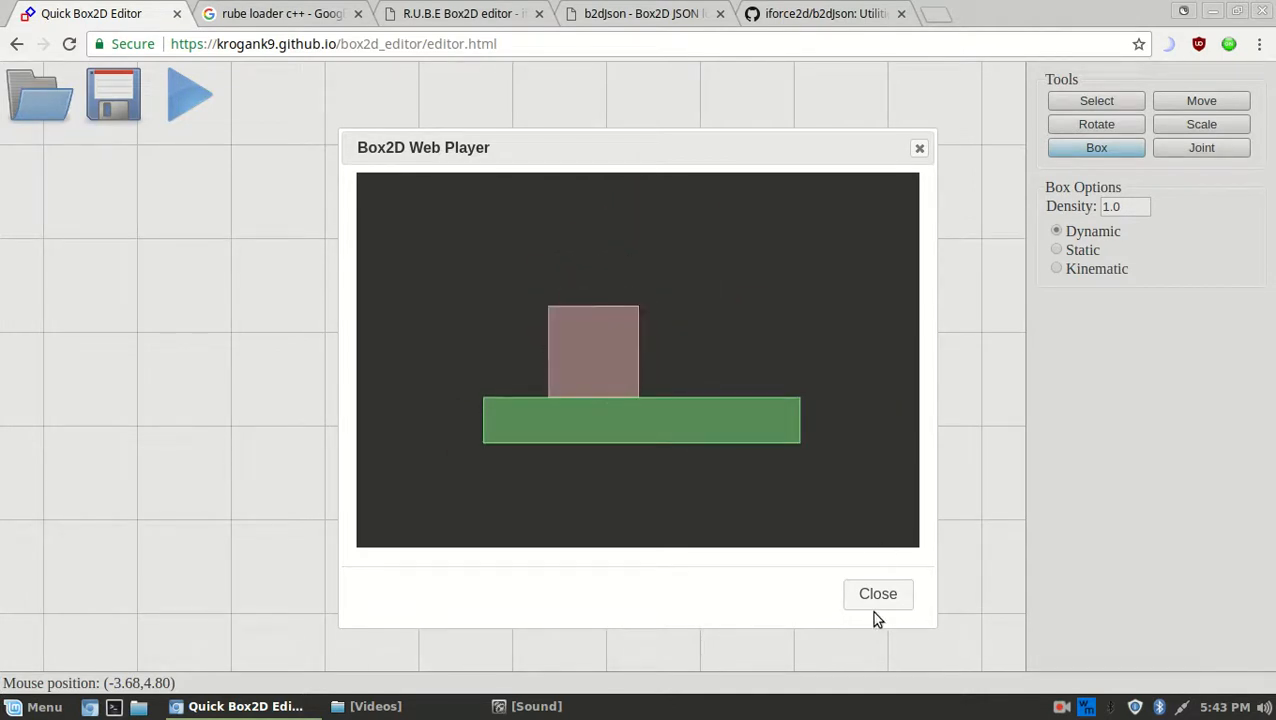
left_click(879, 594)
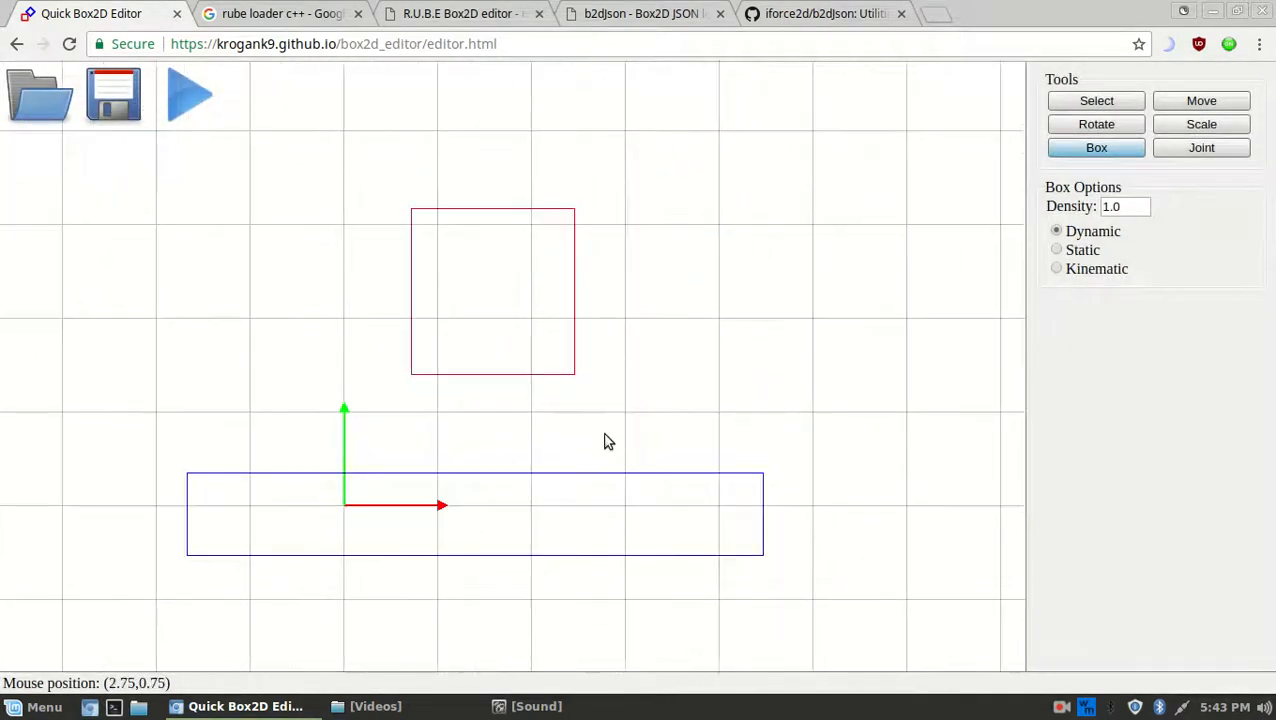
Move the square down to sit just above the ground bar, then deselect both boxes
right_click_drag(740, 247, 732, 294)
left_click(1172, 108)
left_click_drag(741, 243, 710, 297)
left_click(1083, 108)
left_click_drag(860, 222, 716, 625)
left_click_drag(742, 332, 390, 556)
left_click_drag(876, 298, 636, 514)
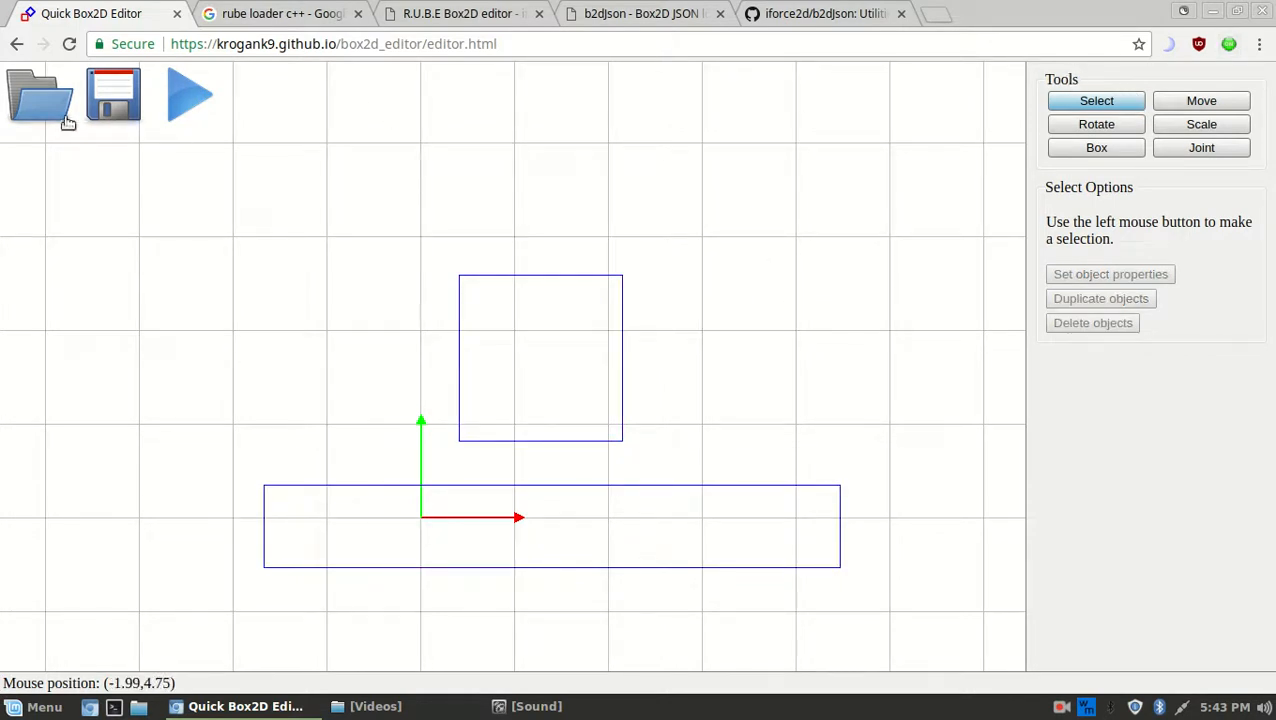
Bring up the Save as dialog with Export chosen as untitled.json
left_click(96, 106)
left_click(645, 377)
left_click(588, 377)
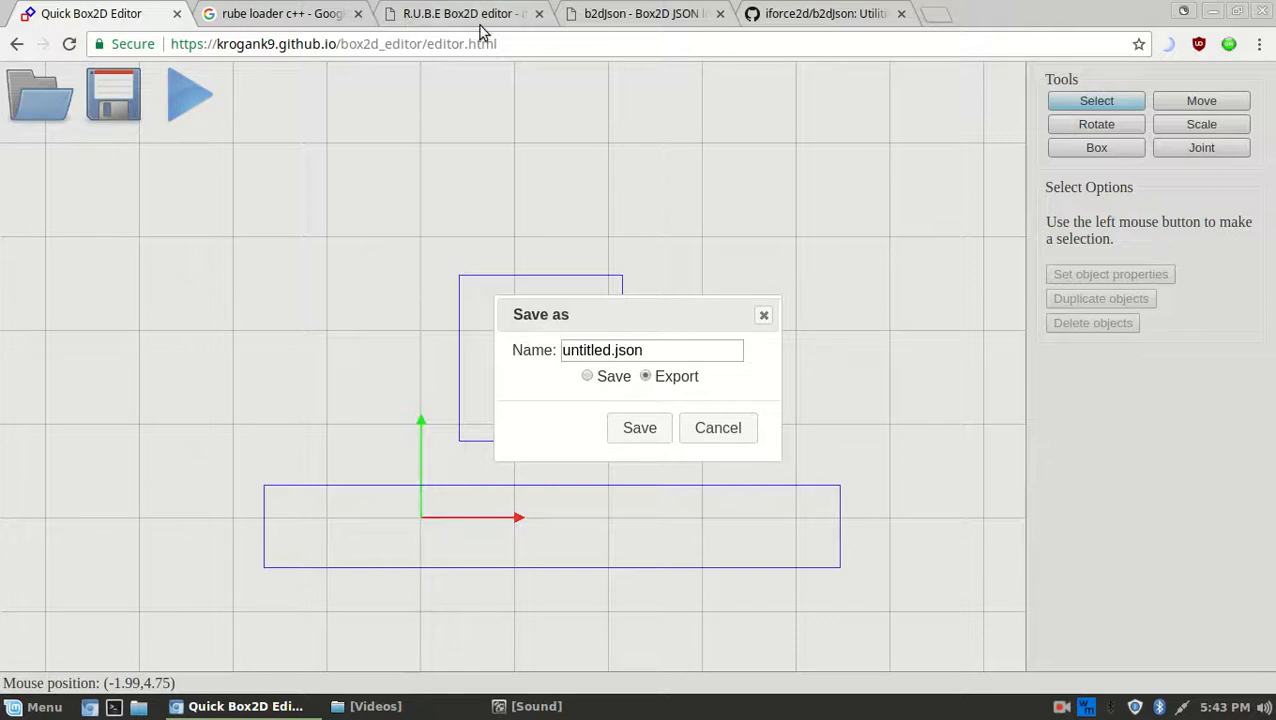
left_click(429, 20)
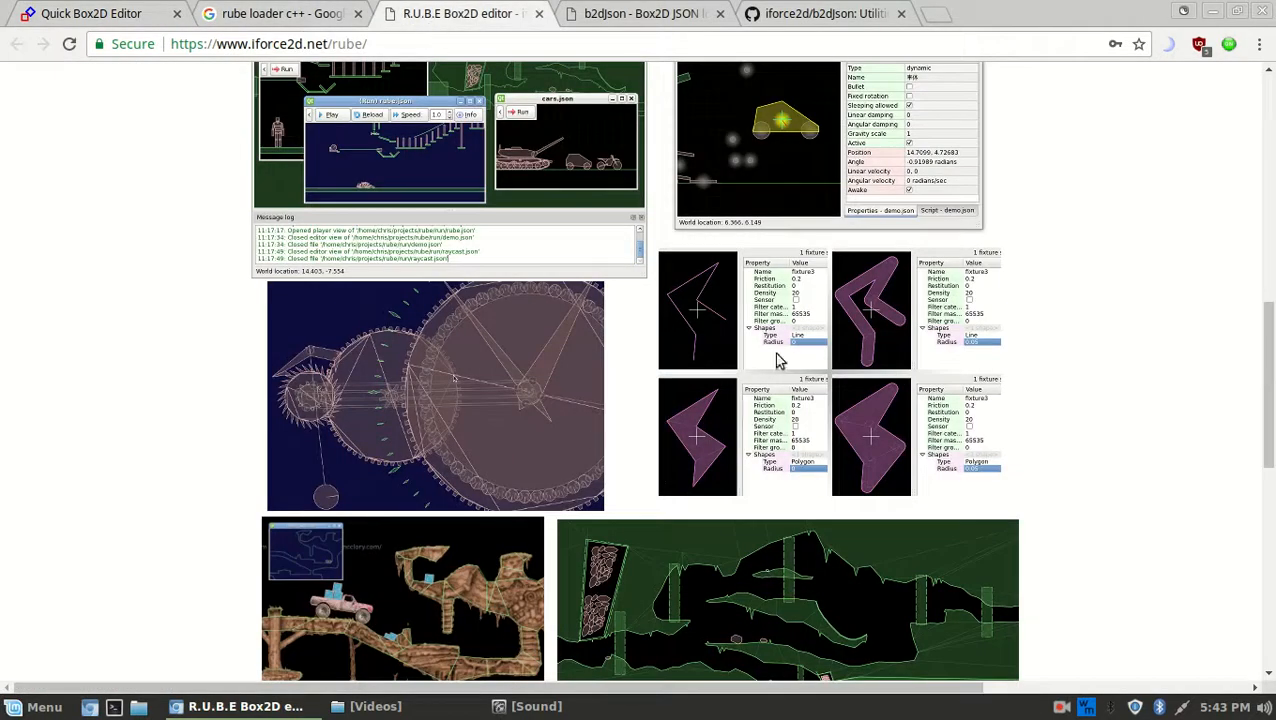
scroll(594, 438, "down", 7)
scroll(583, 628, "up", 6)
scroll(584, 628, "up", 8)
scroll(584, 628, "down", 7)
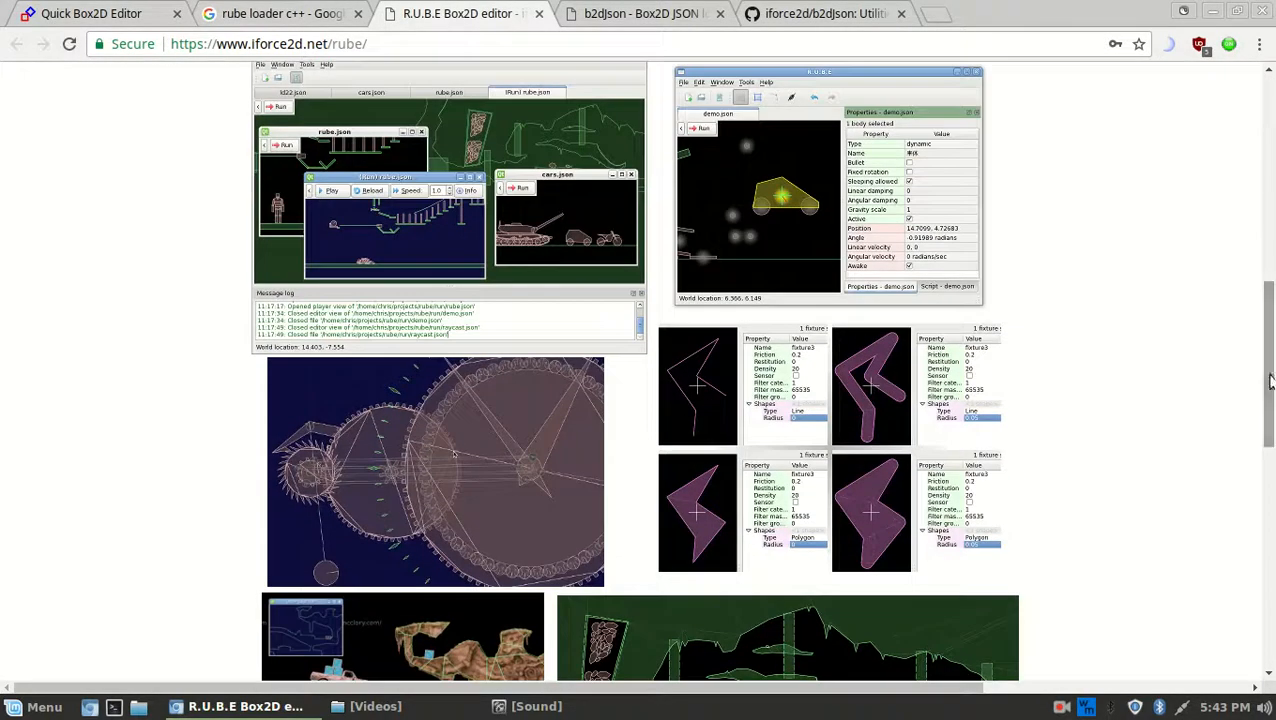
left_click(142, 10)
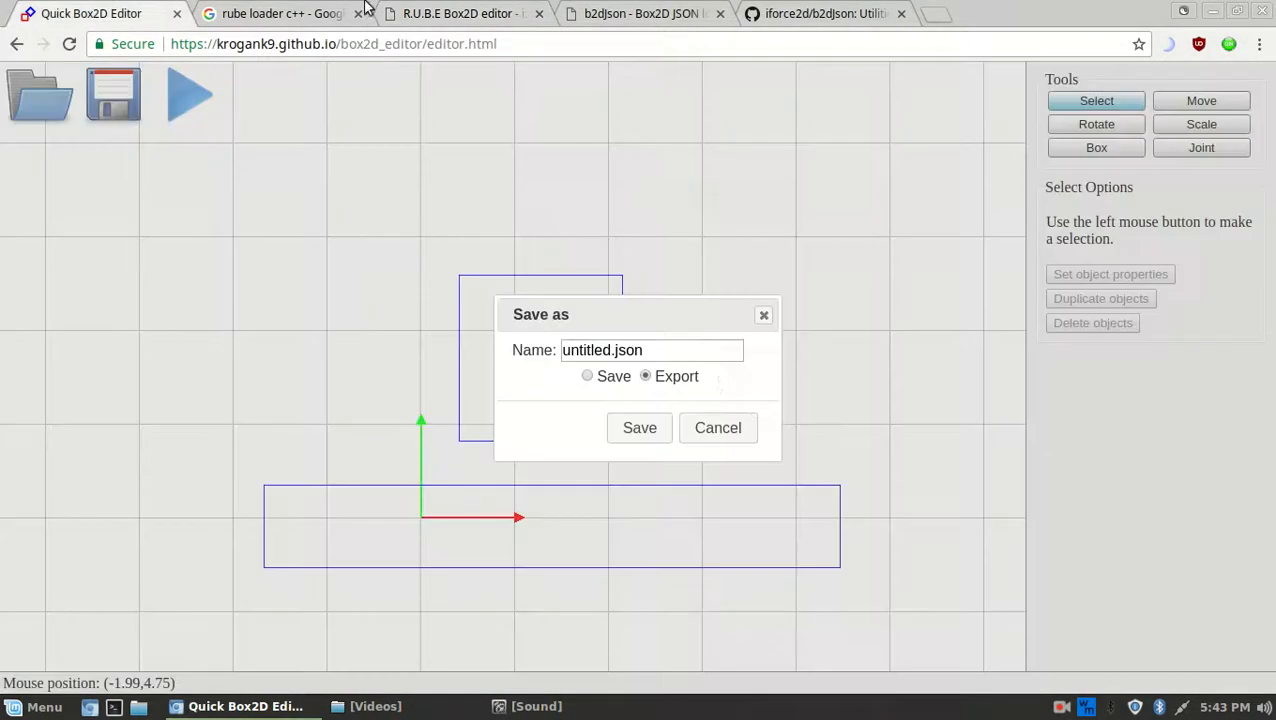
left_click_drag(686, 300, 790, 254)
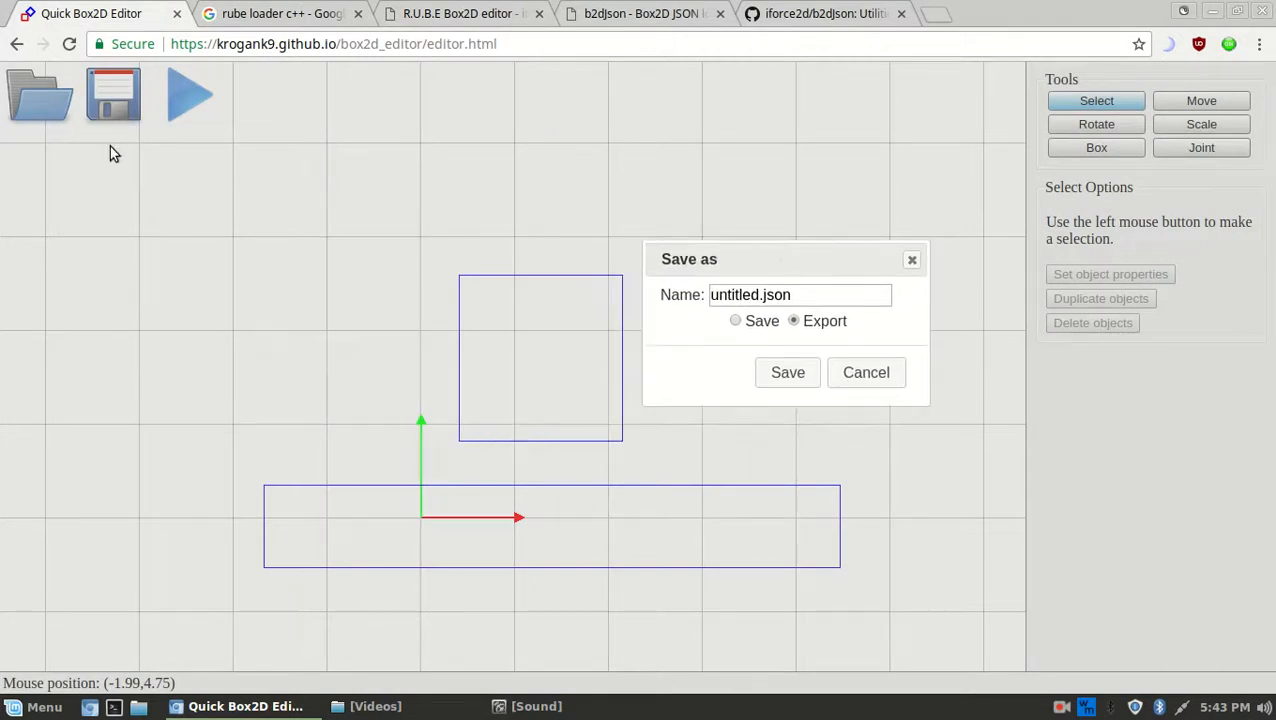
Look through the b2dJson information page and its GitHub repository
left_click(590, 13)
scroll(641, 309, "up", 3)
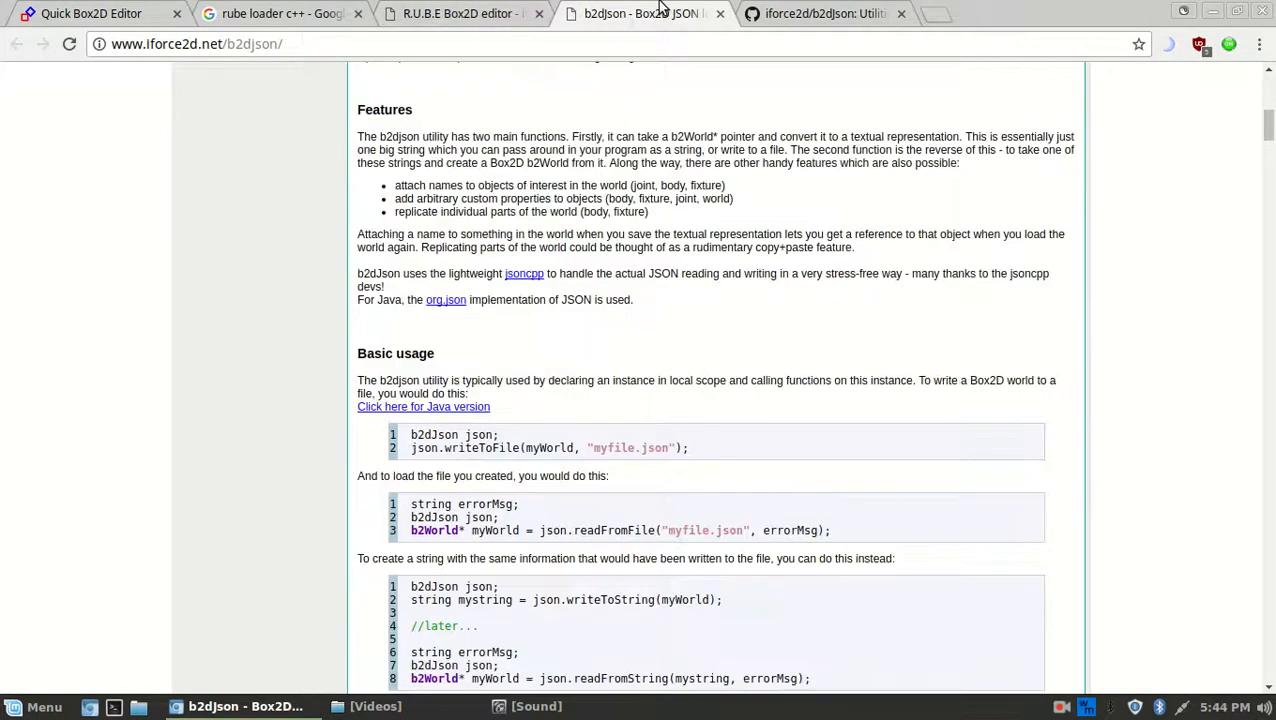
left_click(815, 13)
scroll(795, 365, "down", 3)
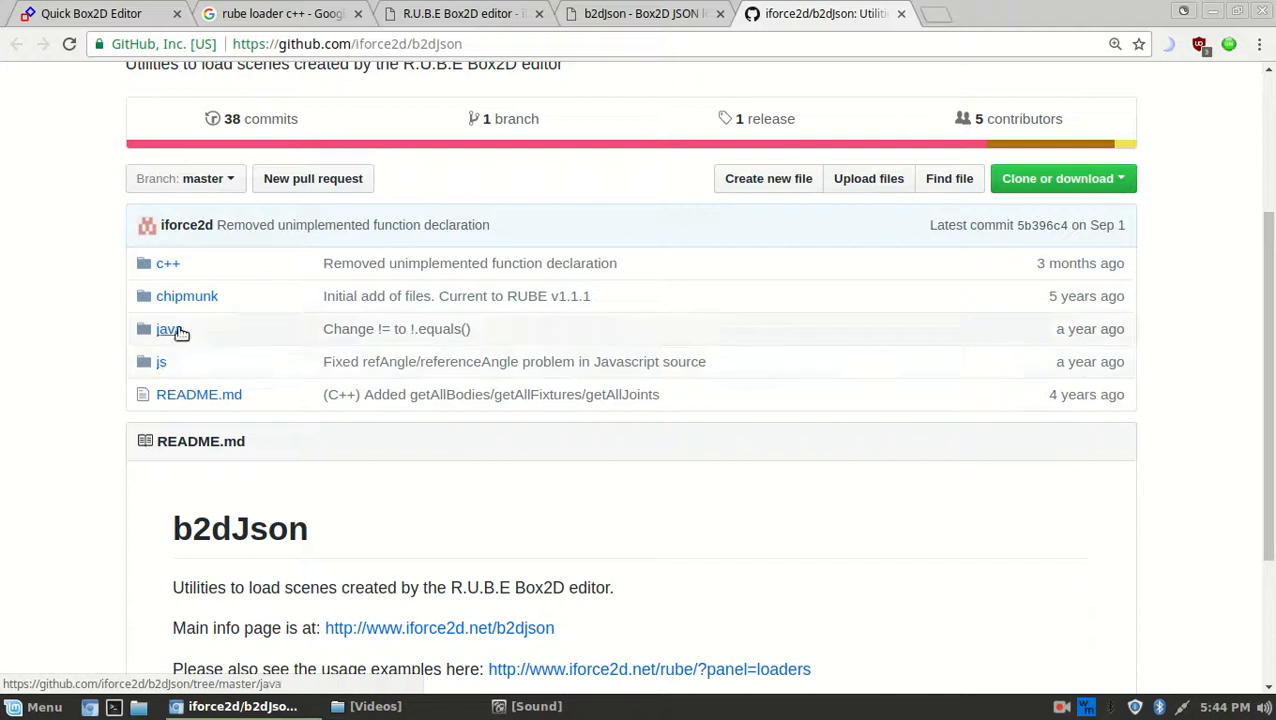
scroll(878, 355, "down", 2)
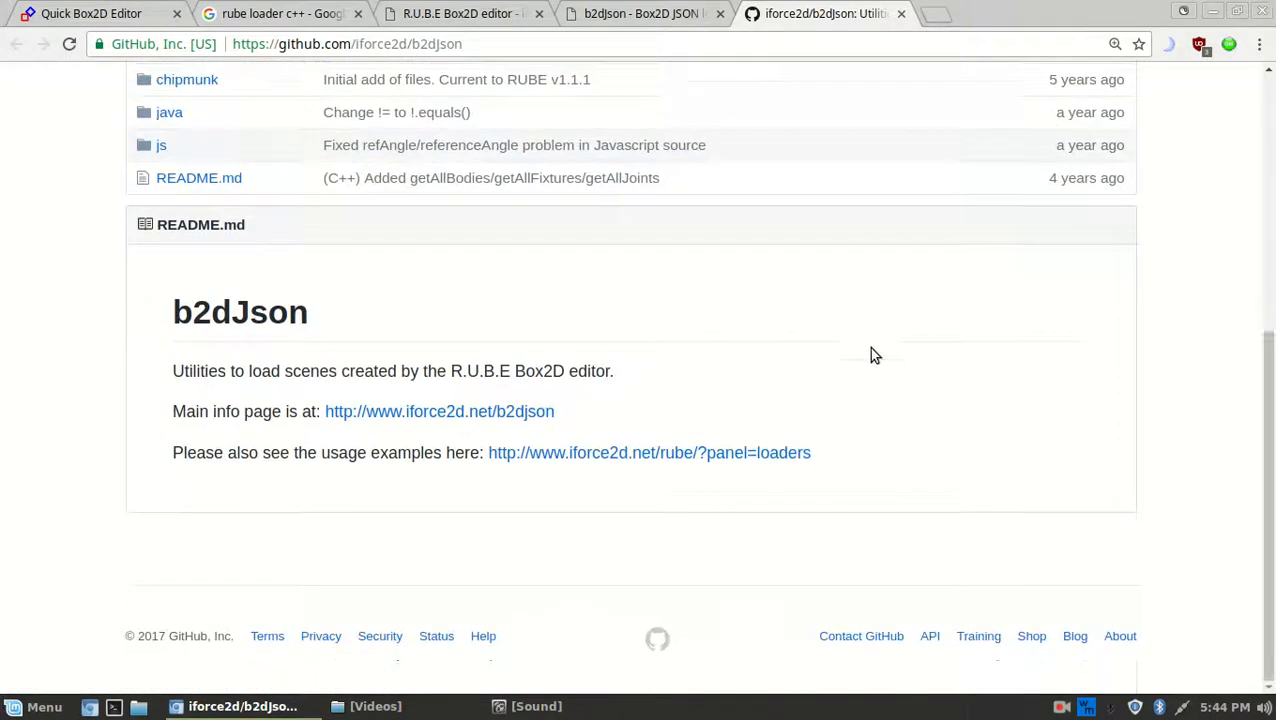
scroll(850, 380, "up", 3)
scroll(188, 382, "down", 2)
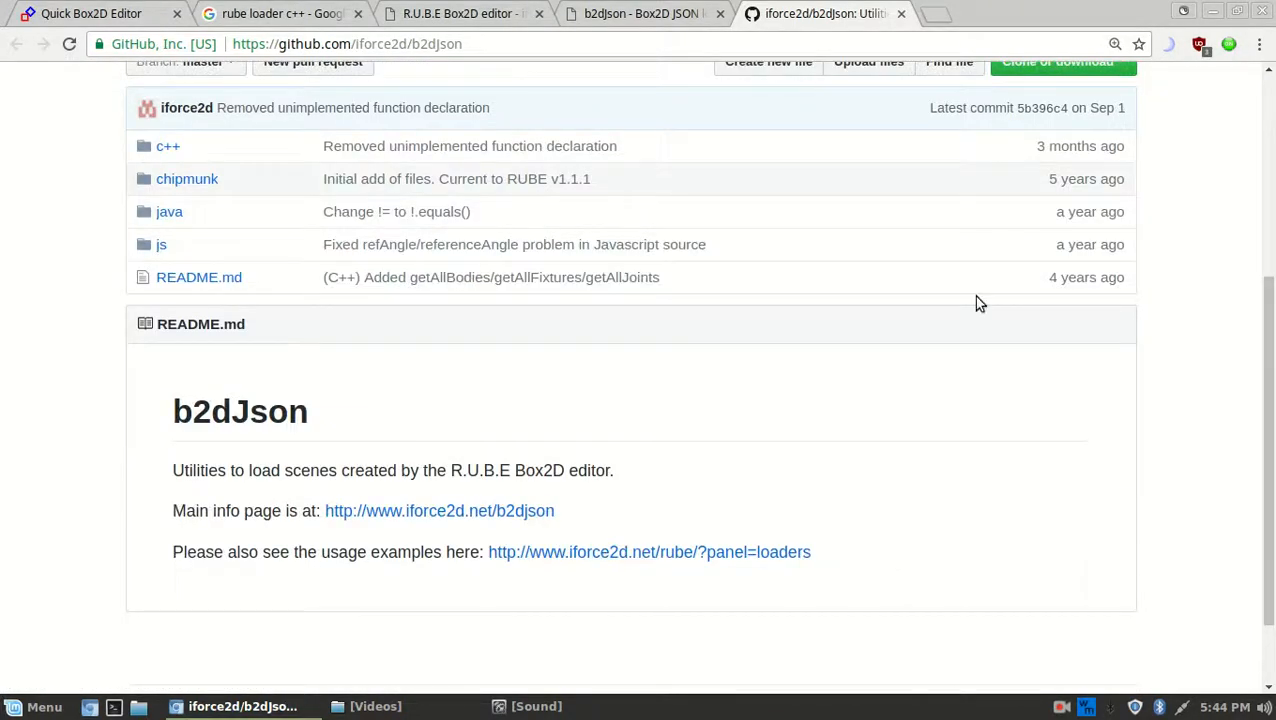
Revisit the b2dJson page, then return to the R.U.B.E Box2D editor page
left_click(615, 12)
scroll(1185, 393, "down", 3)
scroll(1187, 393, "up", 10)
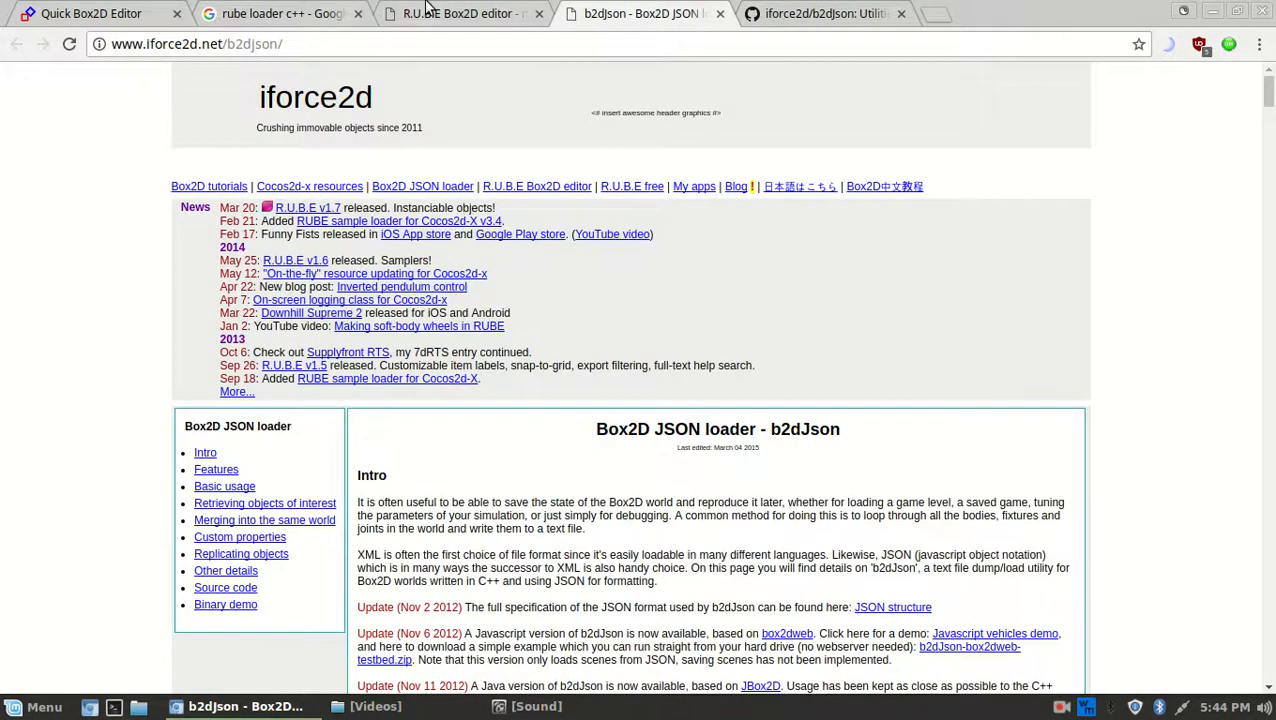
left_click(425, 7)
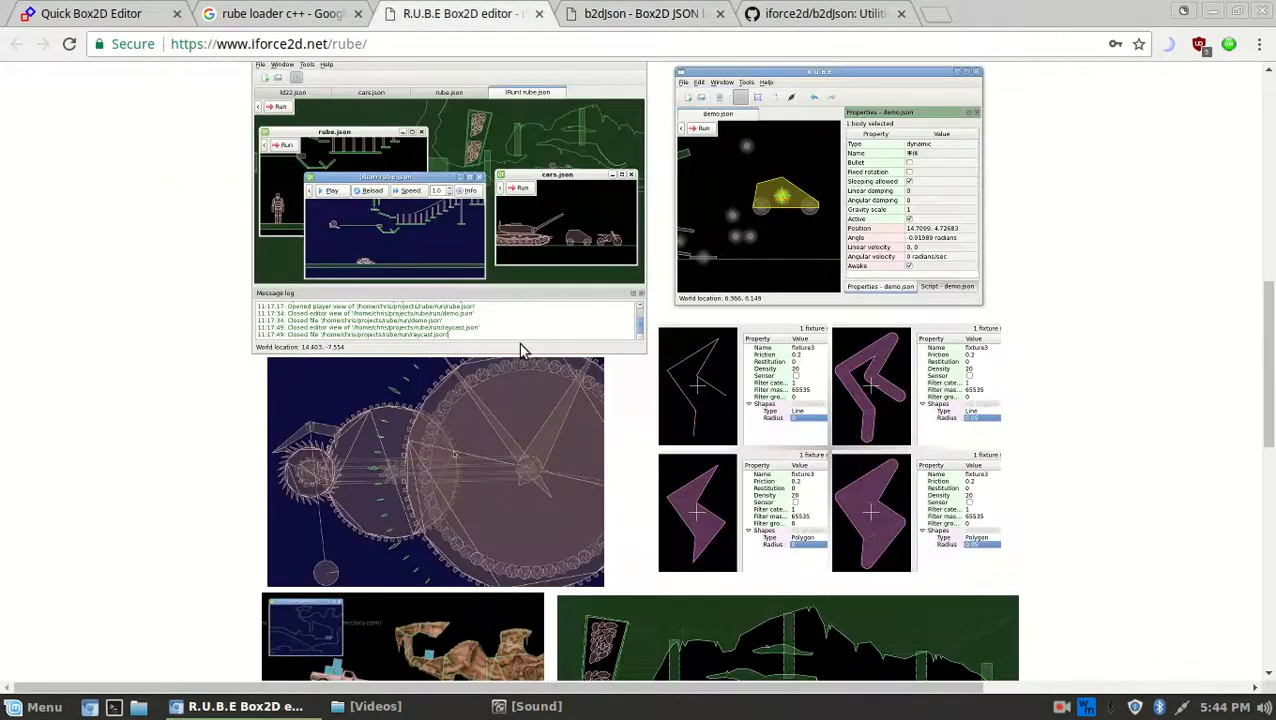
scroll(490, 345, "up", 3)
scroll(490, 345, "down", 2)
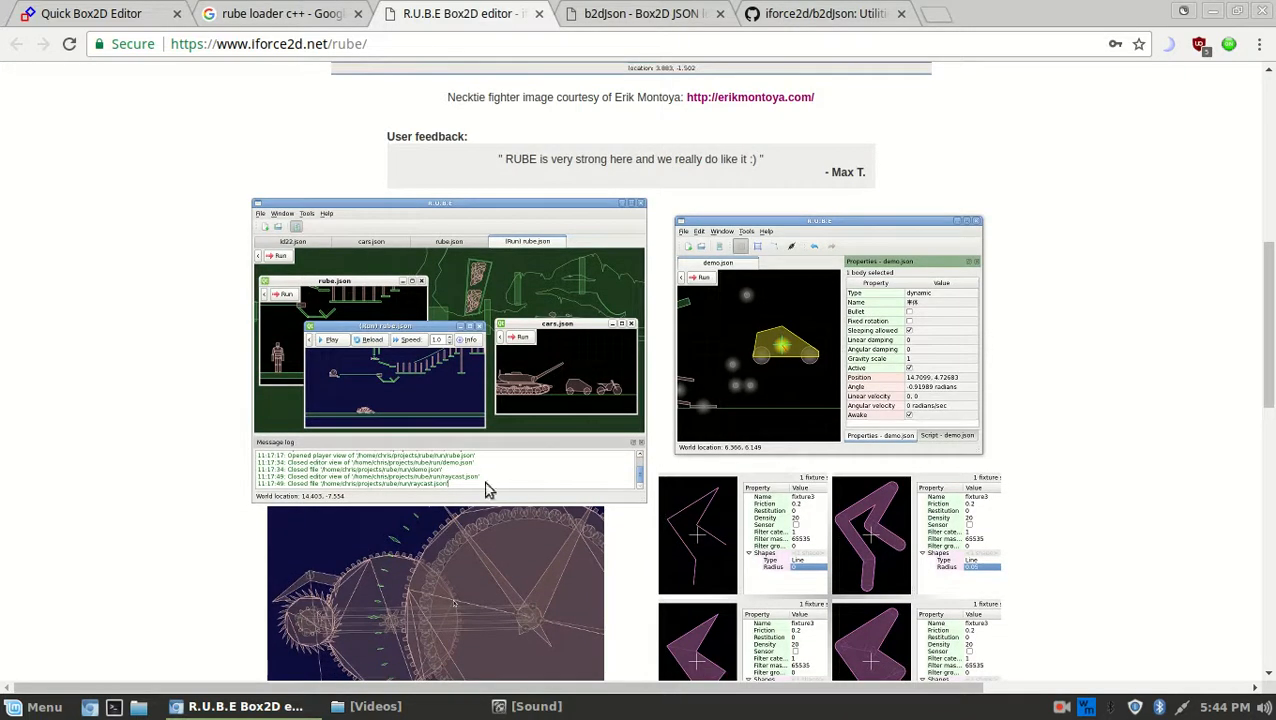
Back in the editor, move the Save as dialog off the square, pick Save, then cancel it
left_click(60, 10)
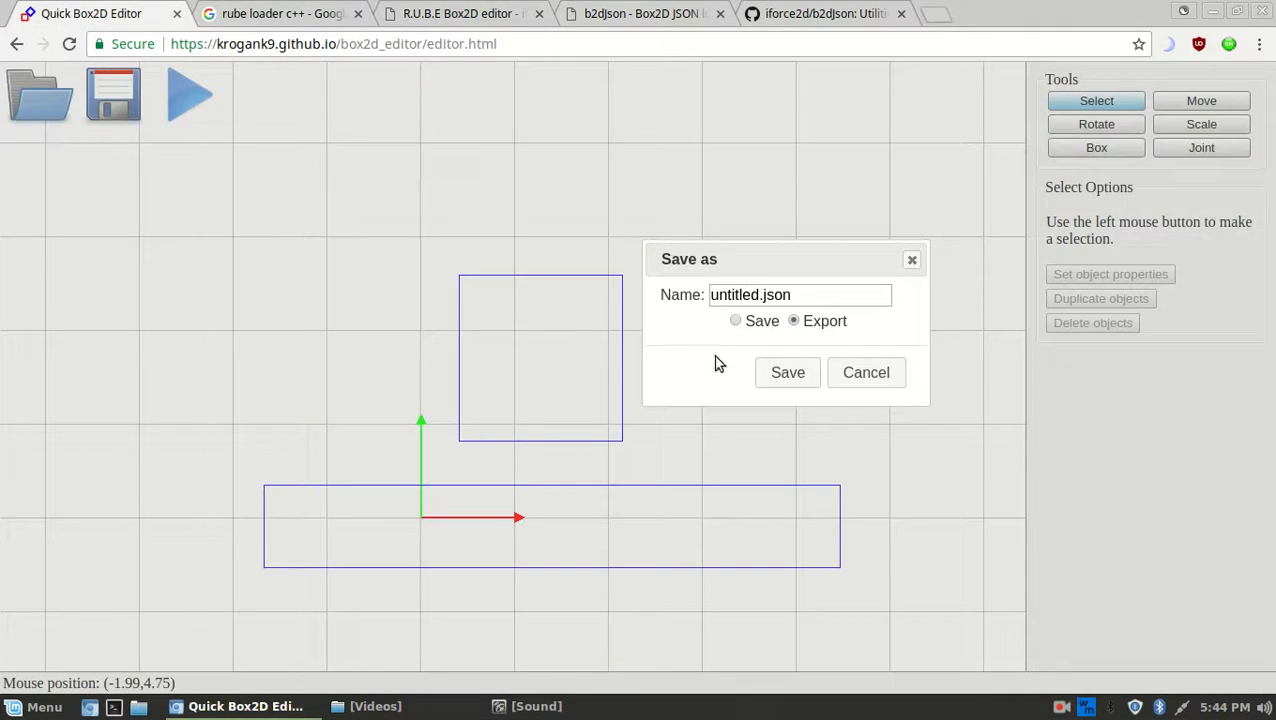
left_click_drag(783, 268, 491, 297)
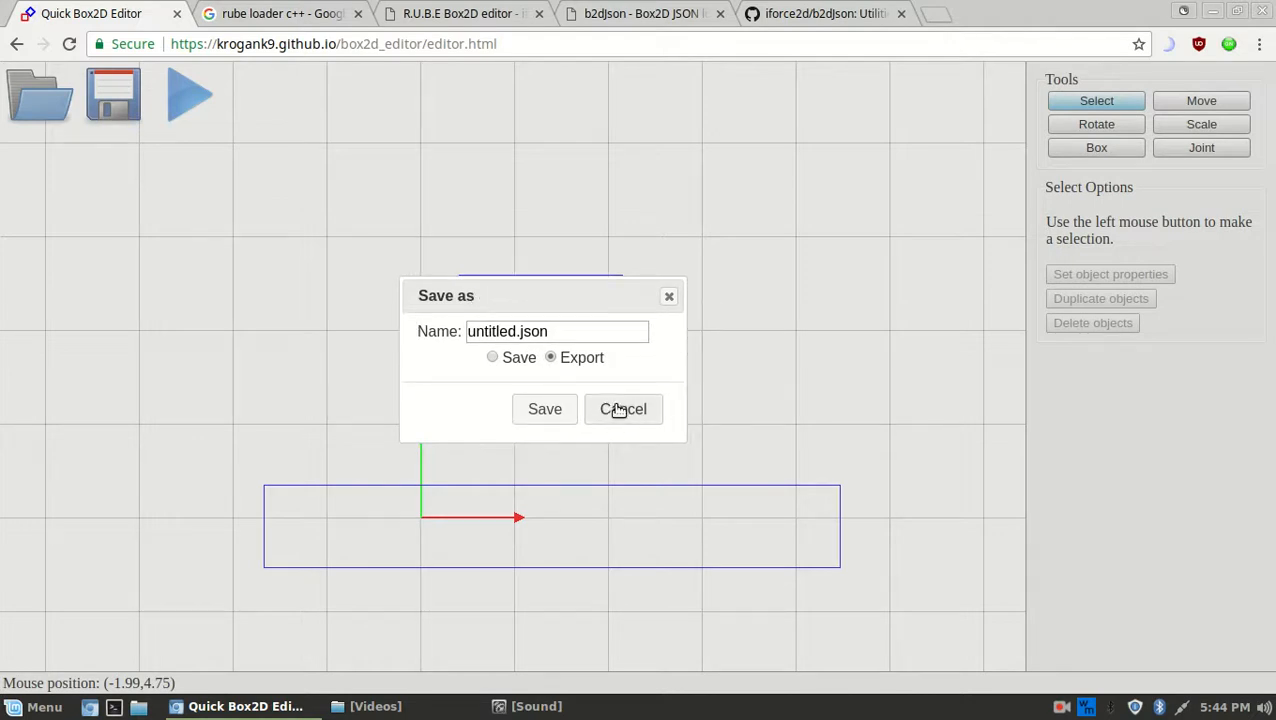
left_click_drag(598, 296, 838, 257)
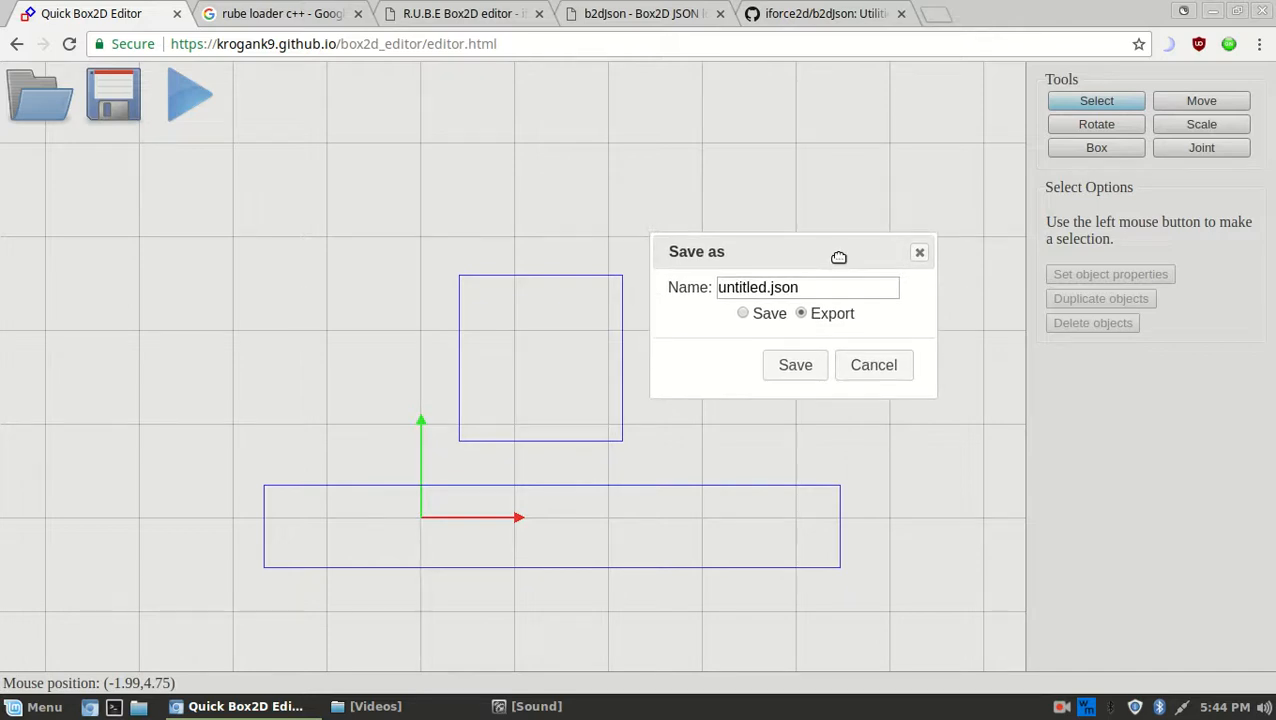
left_click(745, 313)
left_click(878, 365)
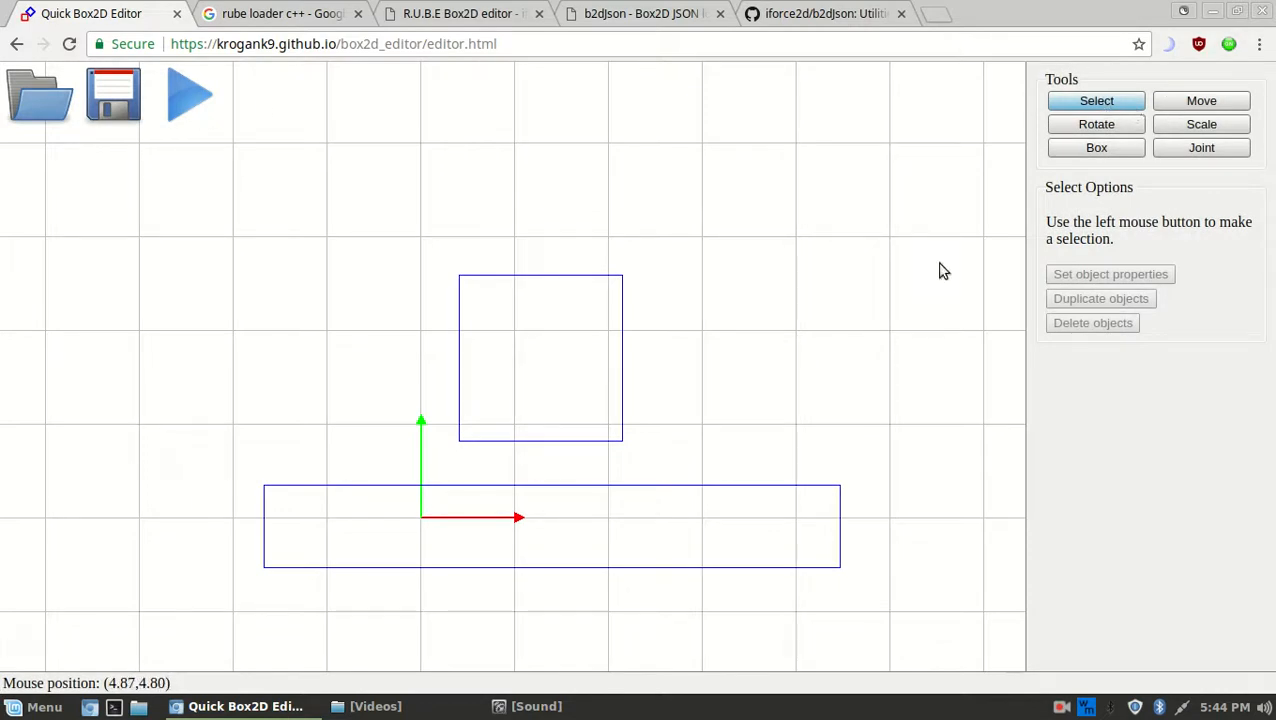
Cycle through the Move, Select, Rotate, Scale, Box and Joint tools
key("m")
key("s")
key("m")
key("s")
key("m")
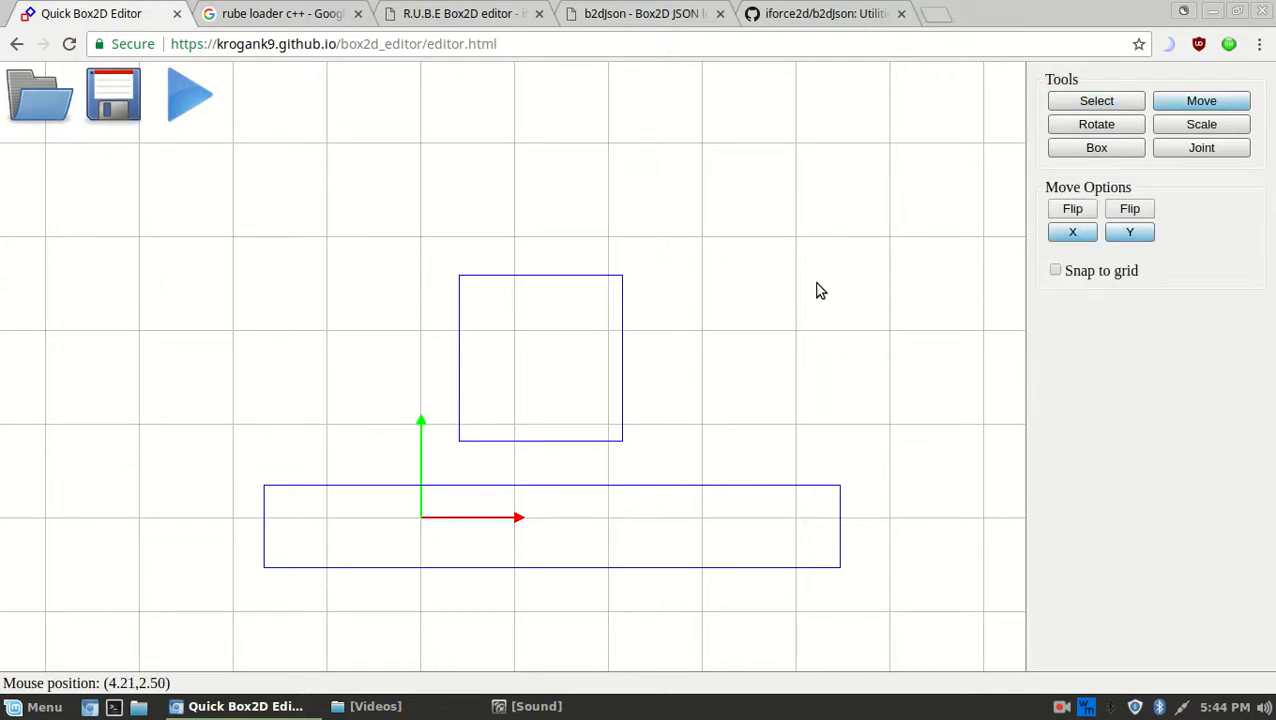
key("r")
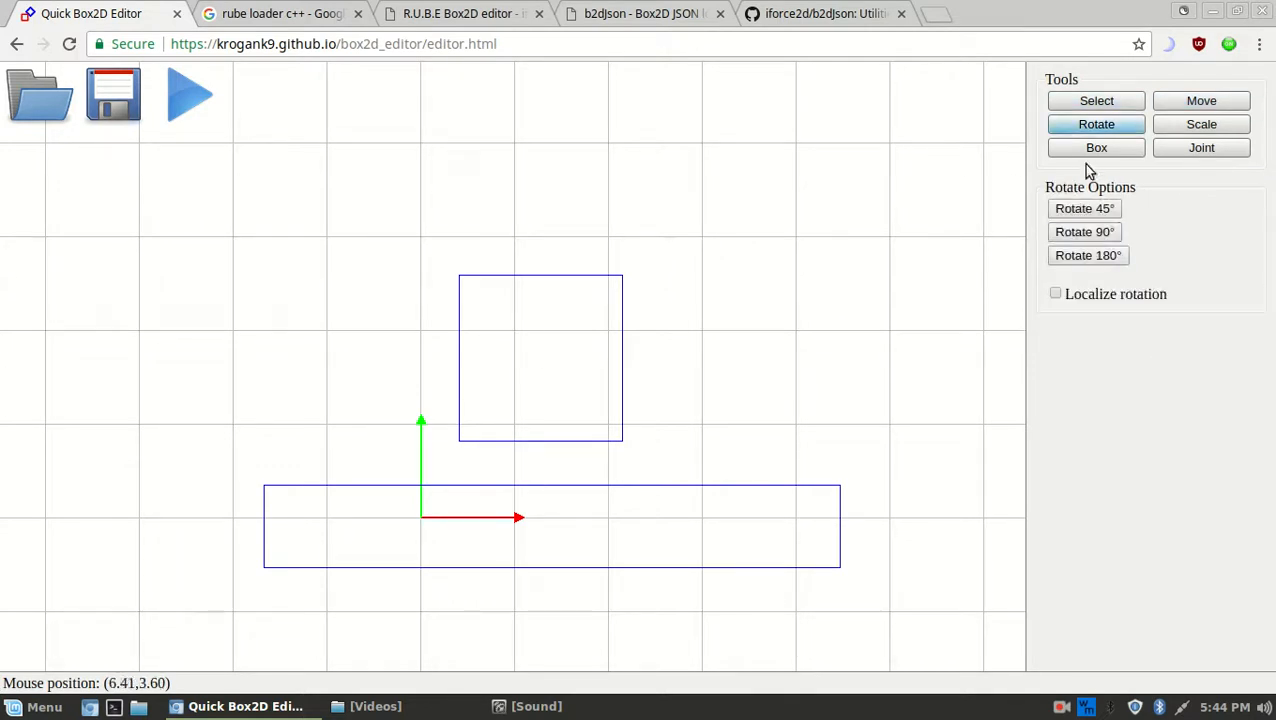
key("s")
left_click(1248, 123)
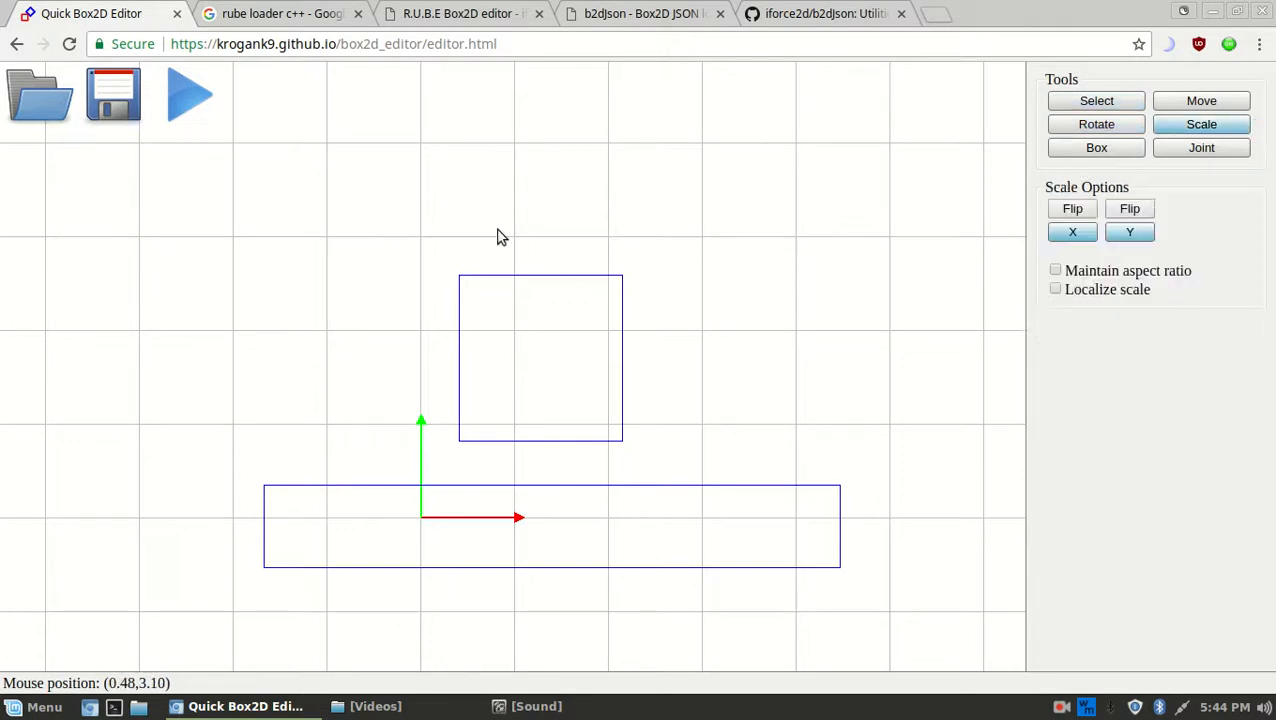
left_click(1128, 104)
key("b")
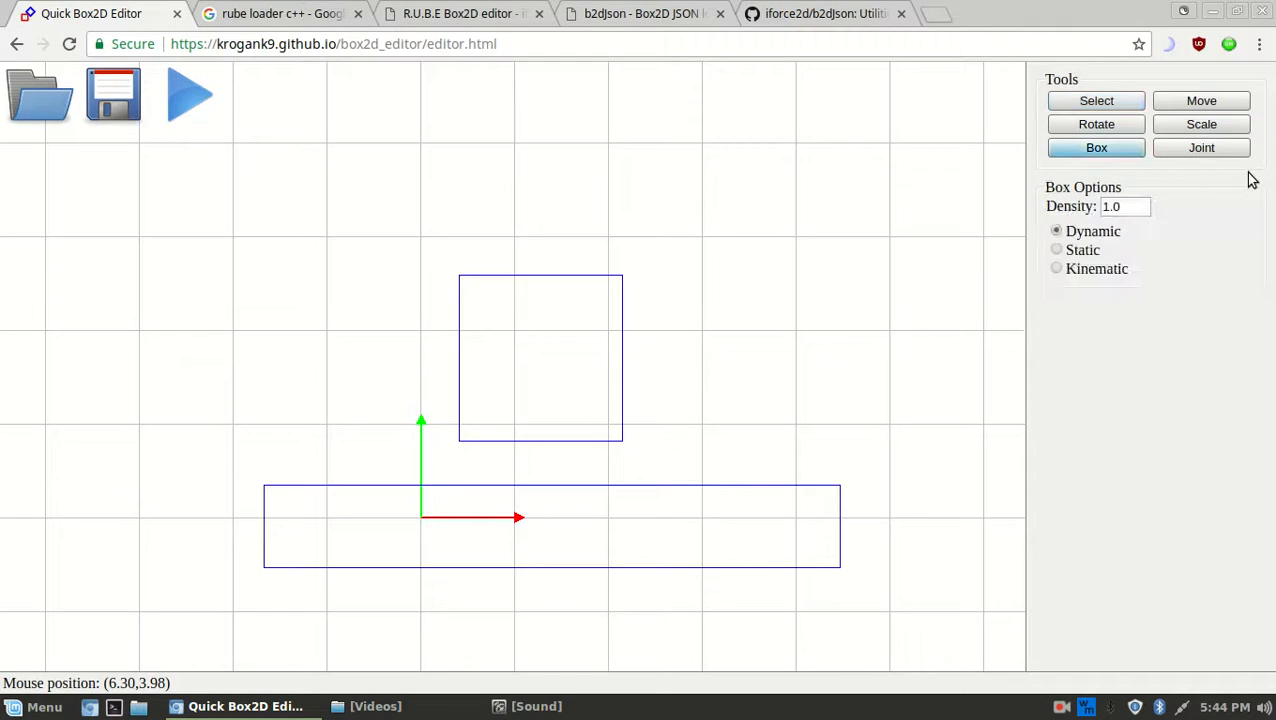
key("j")
left_click(1117, 110)
Select the square and ground bar and shift them left together, toggling snap to grid
left_click_drag(649, 515, 609, 288)
left_click(1224, 108)
left_click_drag(739, 400, 661, 411)
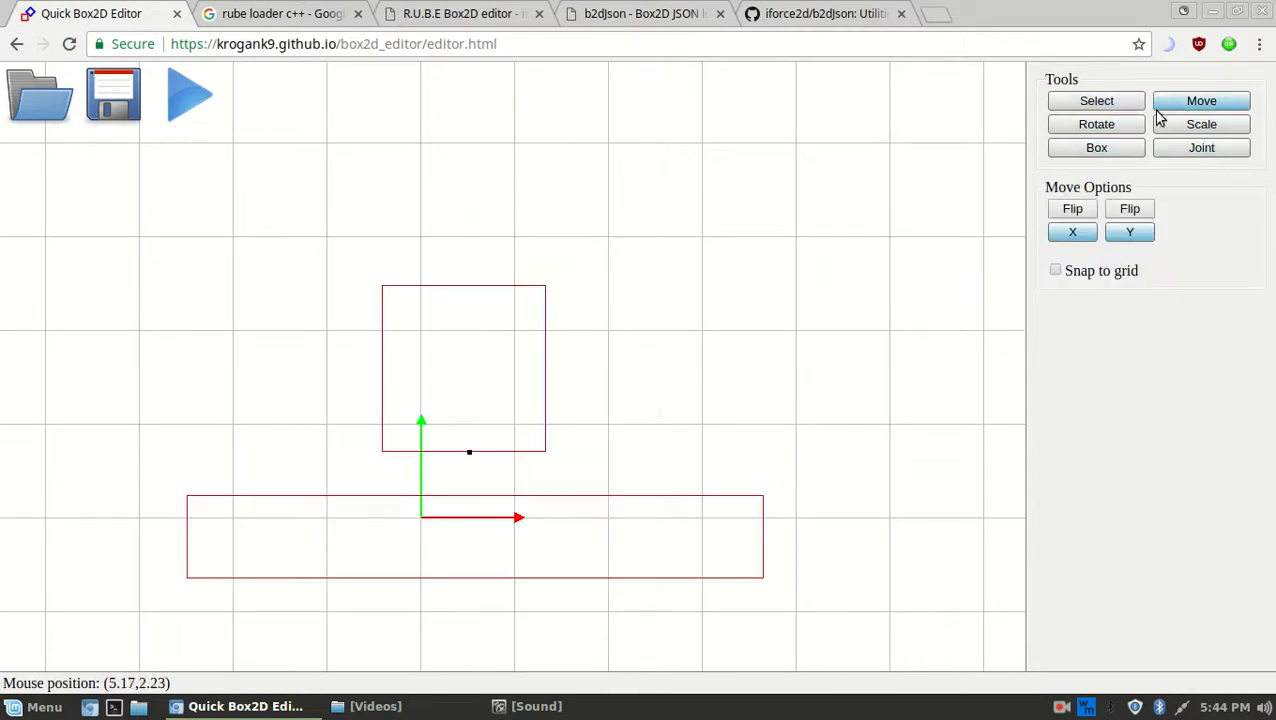
left_click(1058, 268)
left_click(1075, 268)
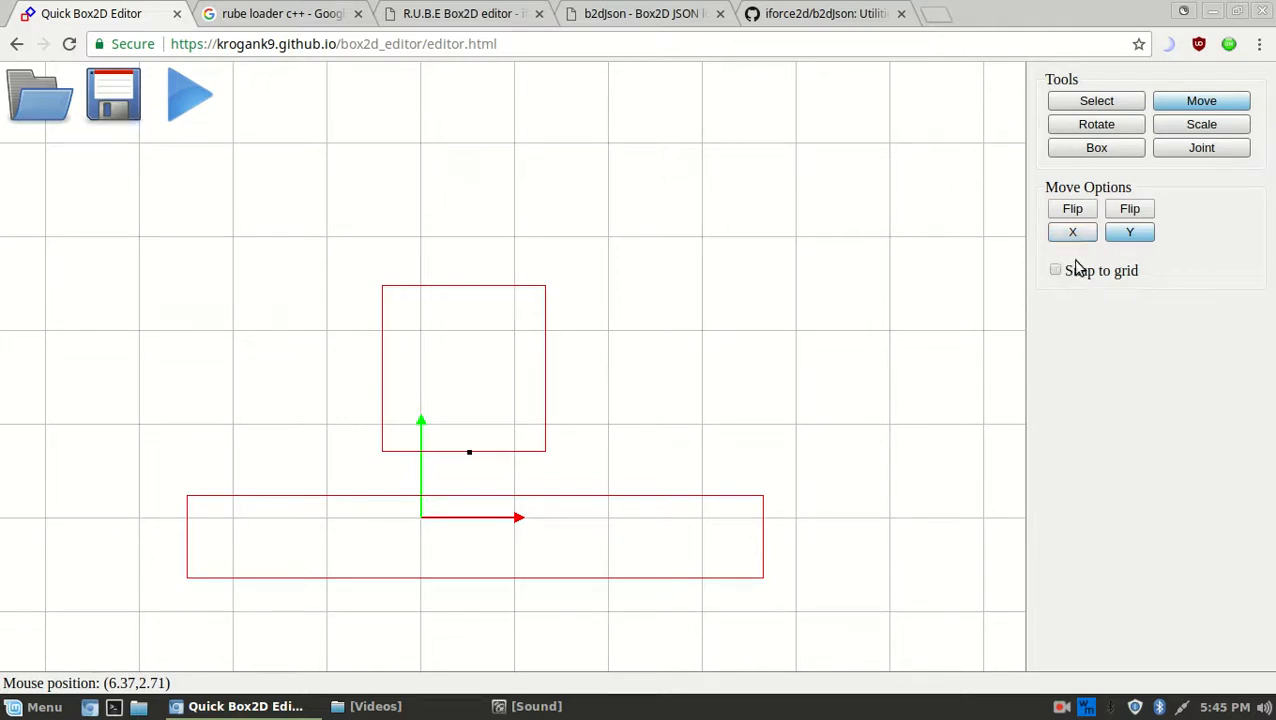
Switch between the Rotate, Select, Scale and Move tools
left_click(1115, 127)
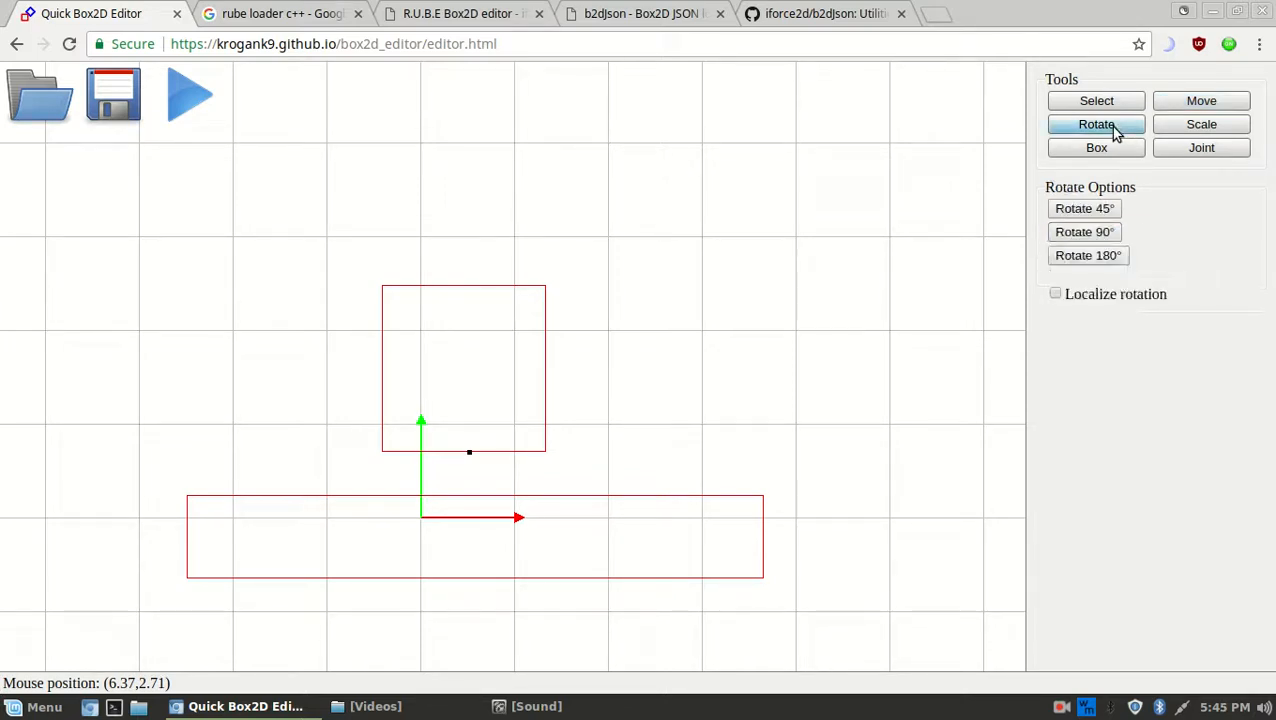
left_click(1104, 108)
left_click(1192, 126)
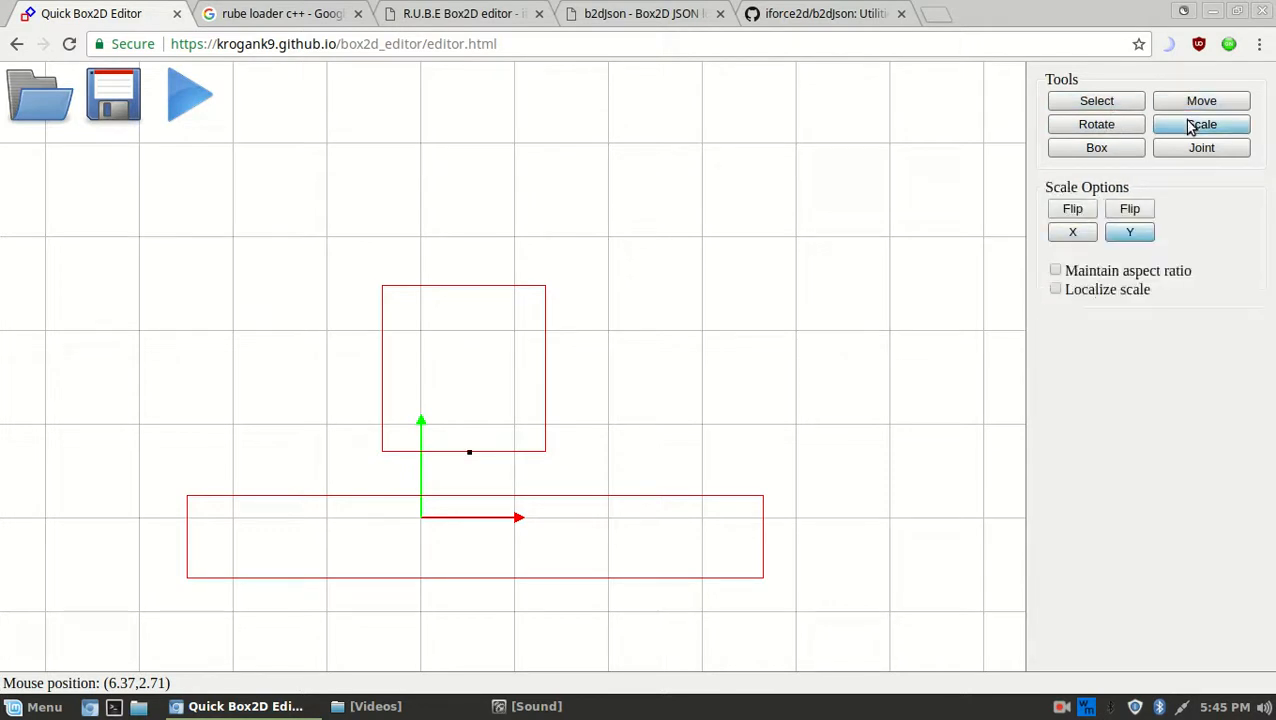
left_click(1192, 101)
left_click(1197, 127)
left_click(1199, 101)
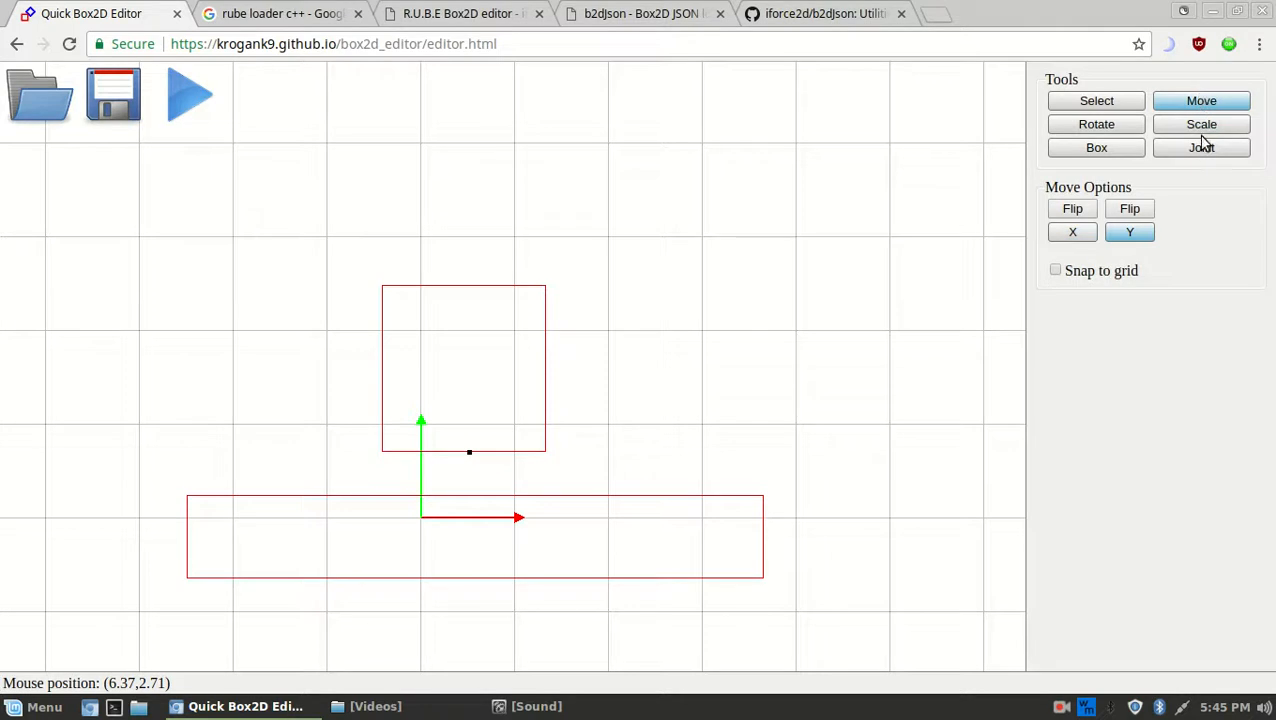
left_click(1190, 127)
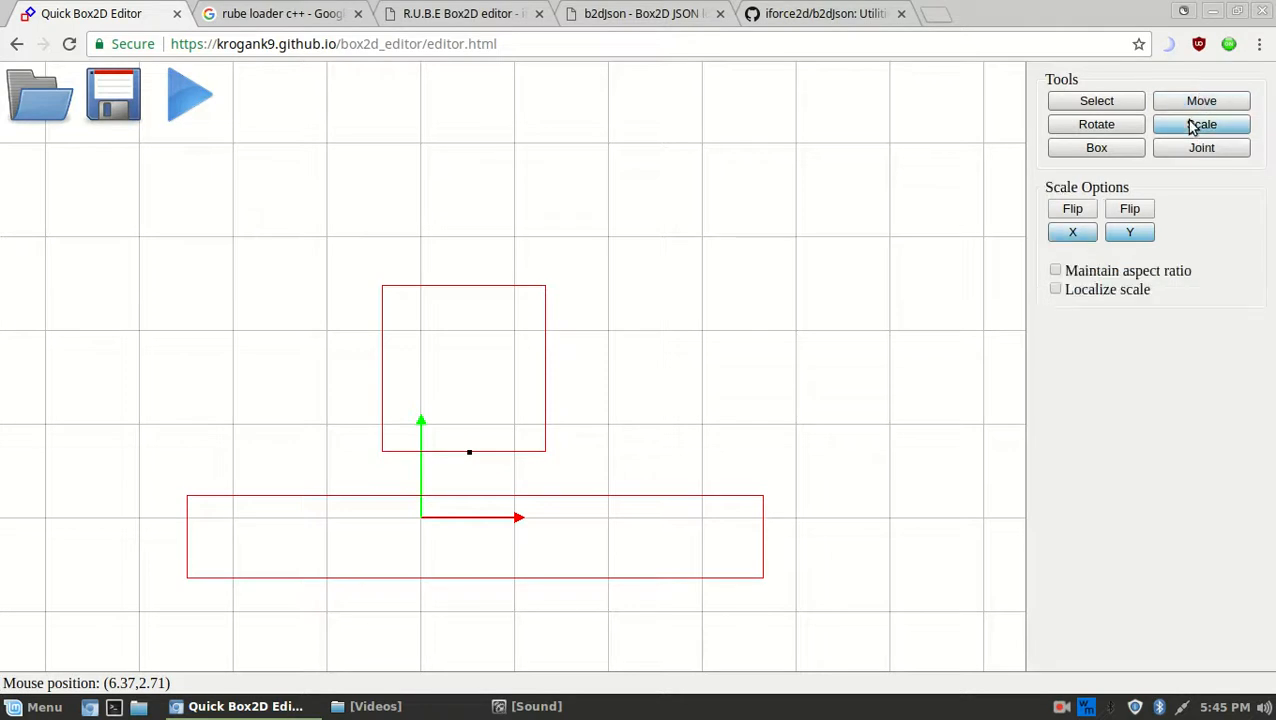
left_click(1127, 101)
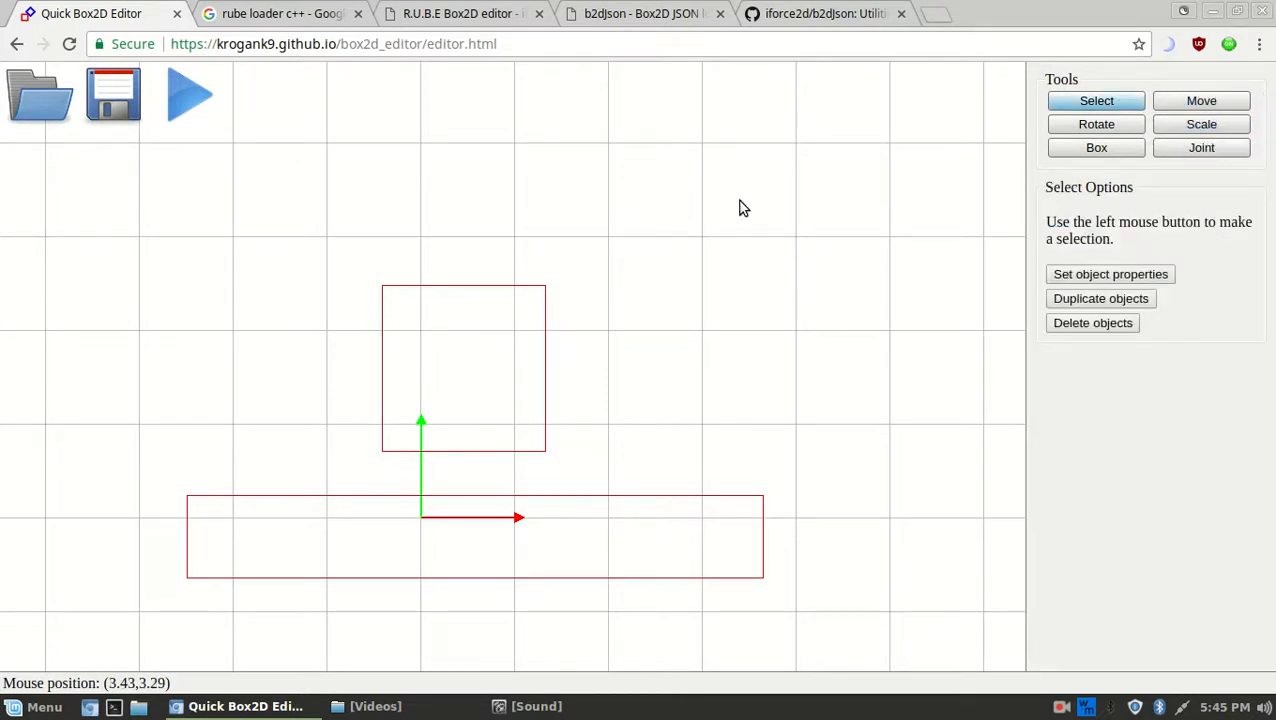
Marquee-select every box on the canvas and delete them
left_click(809, 262)
left_click_drag(870, 228, 455, 591)
key("Delete")
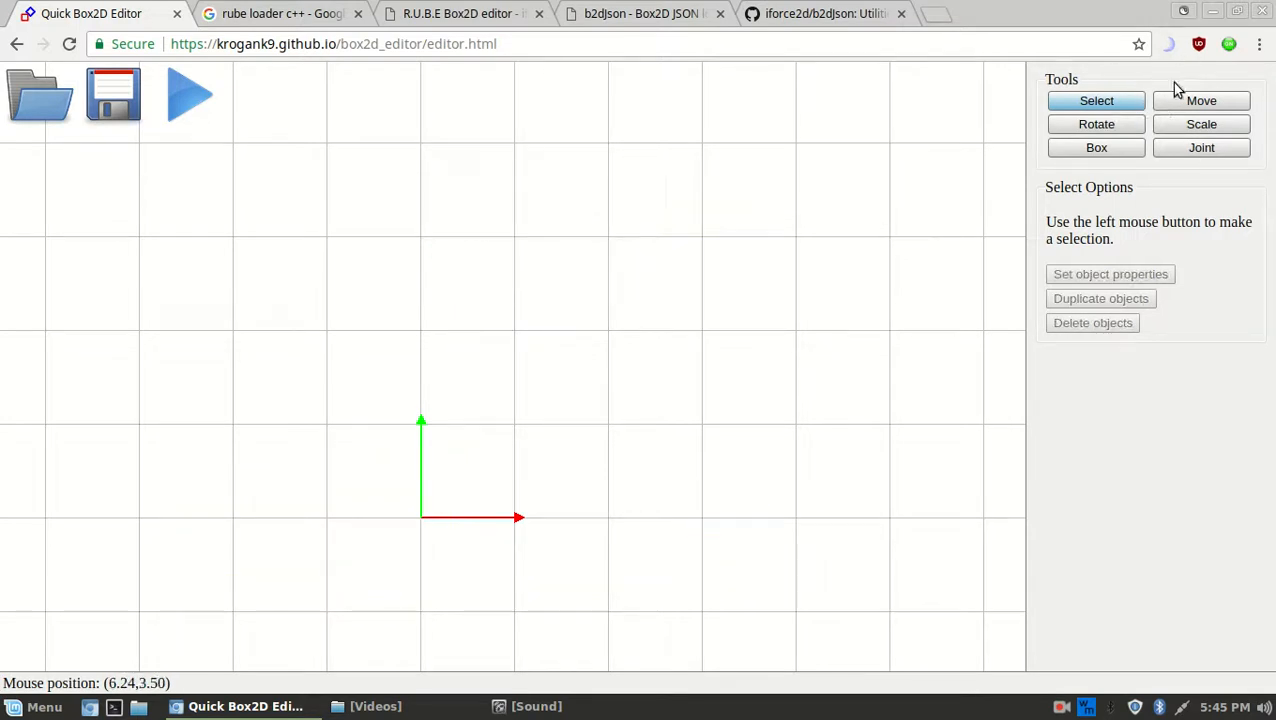
Draw a long, thin static box below the origin as the ground
left_click(1134, 149)
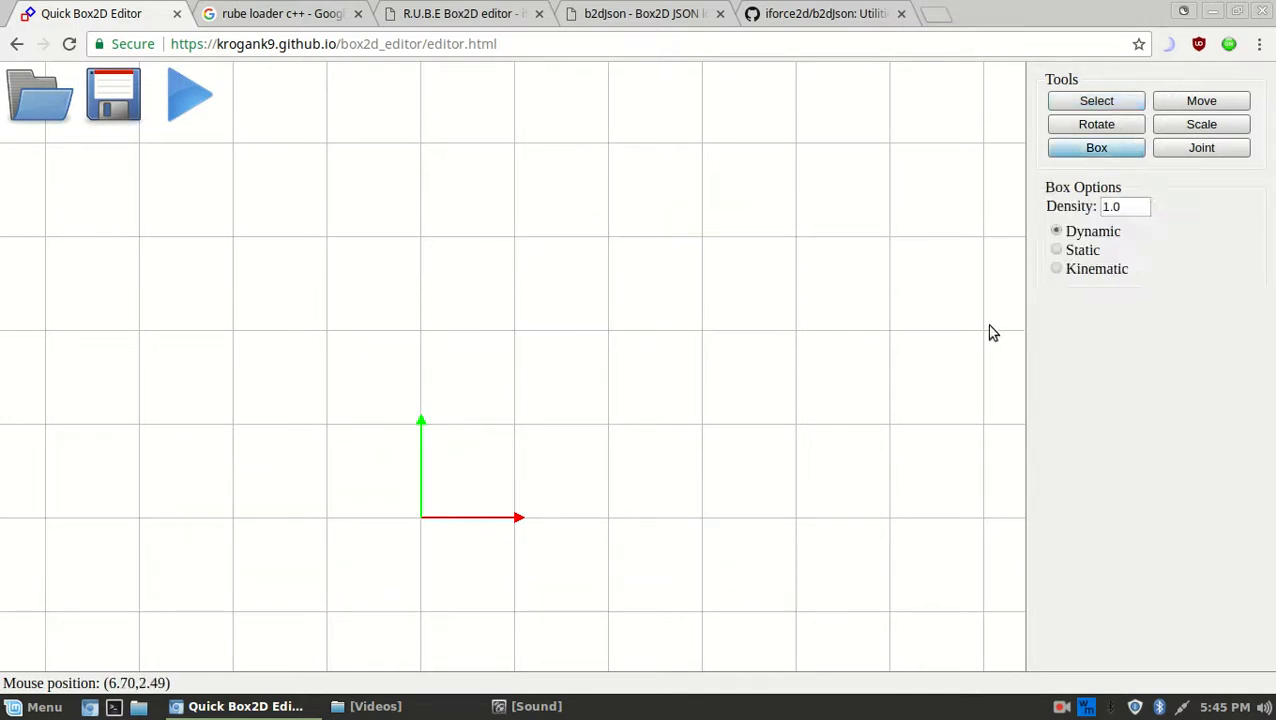
left_click(1059, 249)
middle_click_drag(766, 360, 774, 220)
mouse_move(285, 562)
left_mouse_down()
mouse_move(840, 528)
mouse_move(953, 537)
left_mouse_up()
Move the ground bar so it is centred horizontally beneath the origin
left_click(1170, 99)
left_click_drag(830, 489, 727, 485)
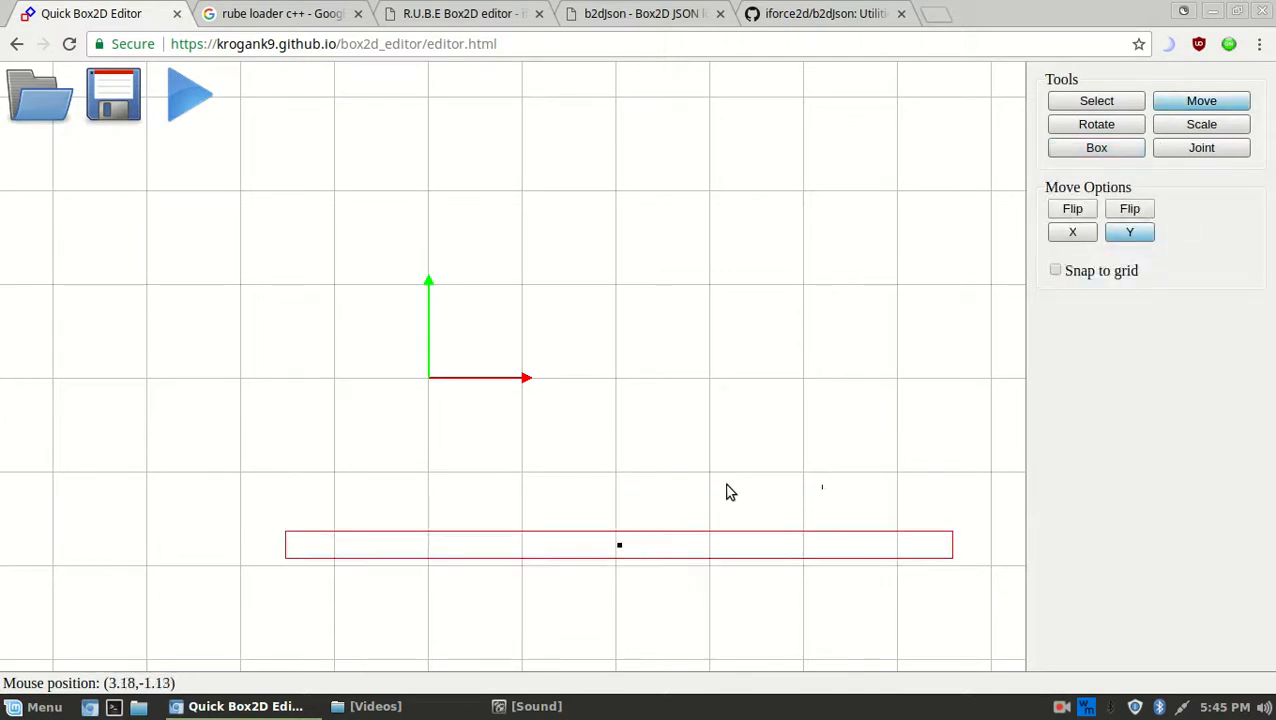
left_click(1072, 232)
left_click_drag(789, 407, 579, 443)
middle_click_drag(543, 329, 661, 427)
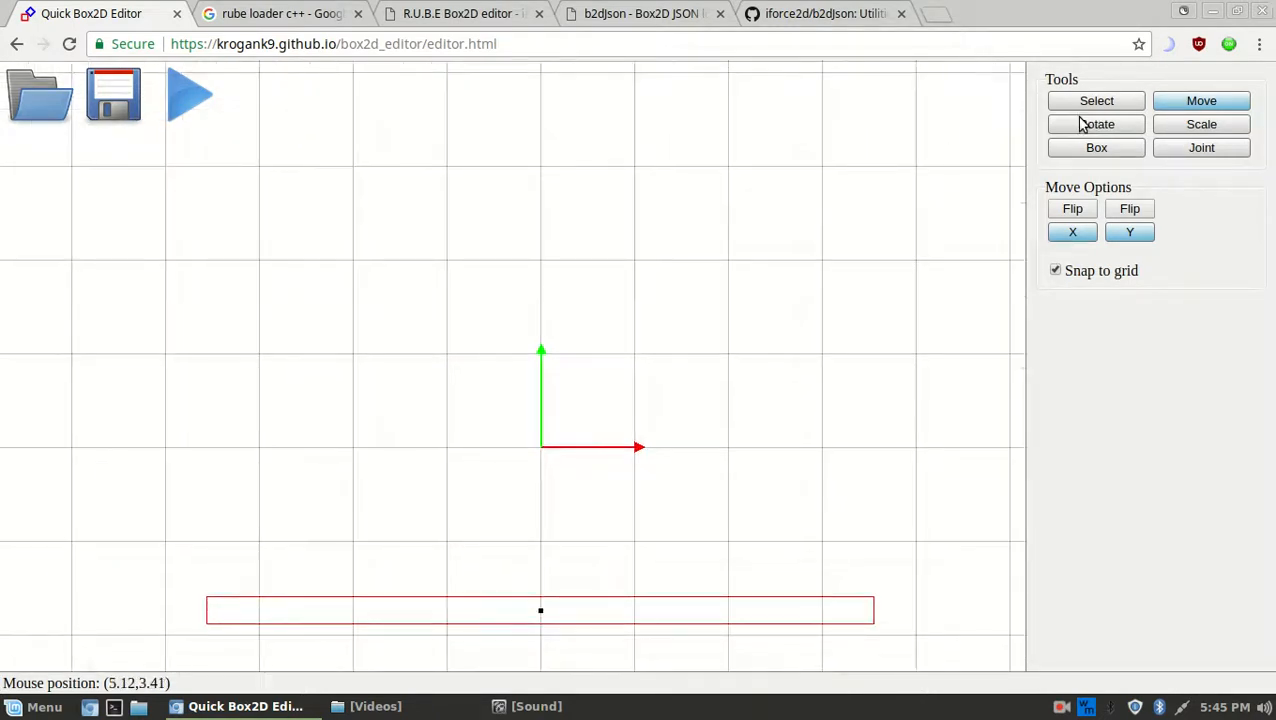
middle_click_drag(776, 261, 710, 201)
scroll(684, 317, "down", 4)
scroll(684, 317, "up", 2)
scroll(686, 323, "down", 1)
scroll(686, 323, "up", 2)
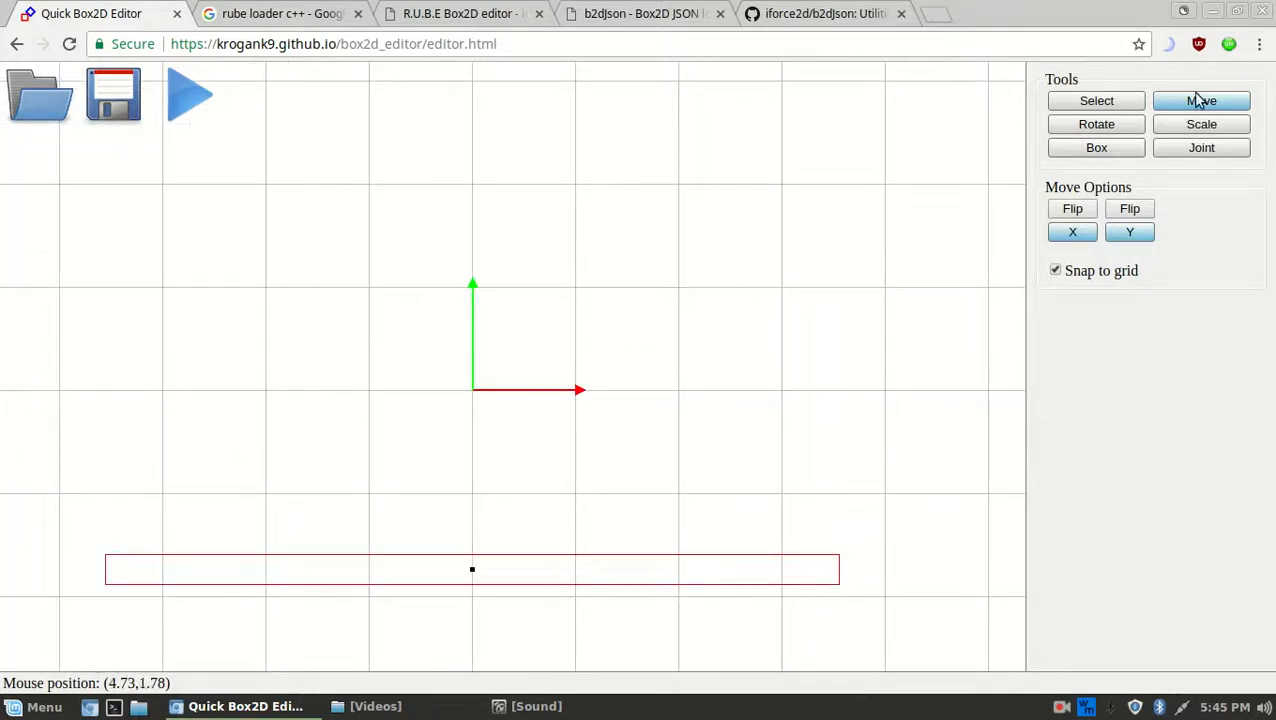
left_click(1113, 150)
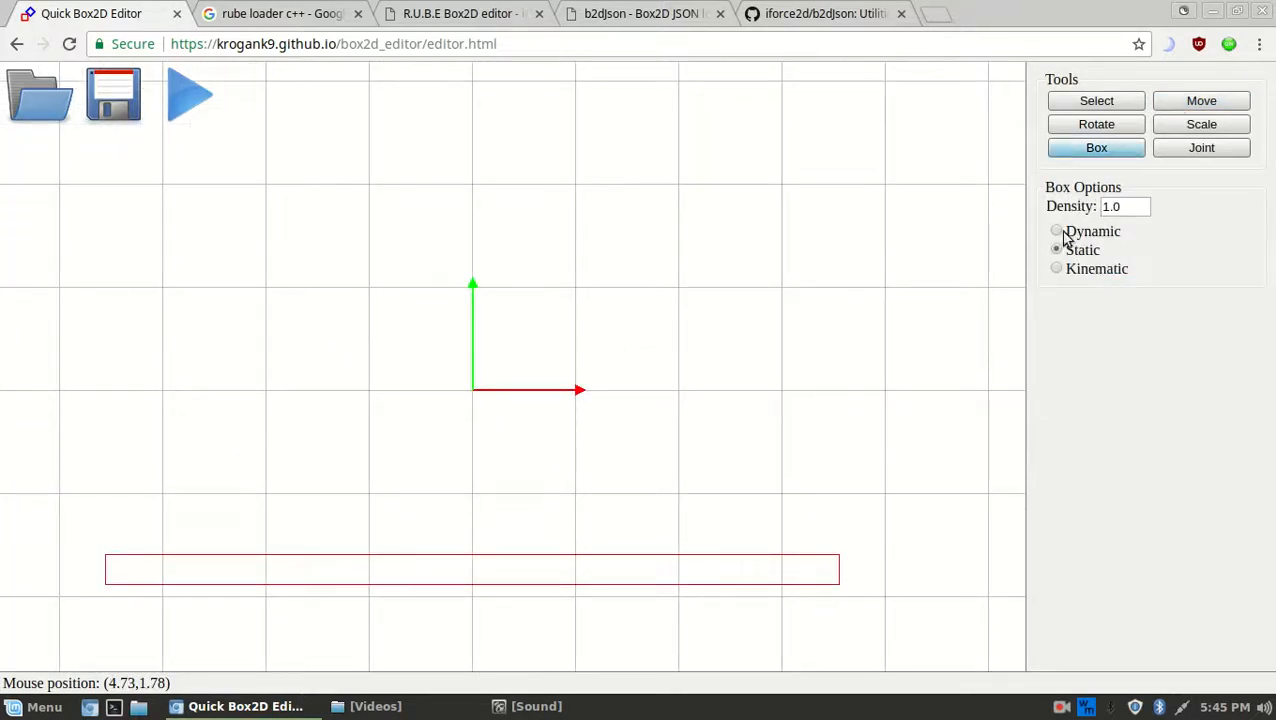
Draw a small square box above the origin and centre it on the vertical axis
middle_click_drag(622, 223, 635, 369)
left_click_drag(450, 148, 527, 221)
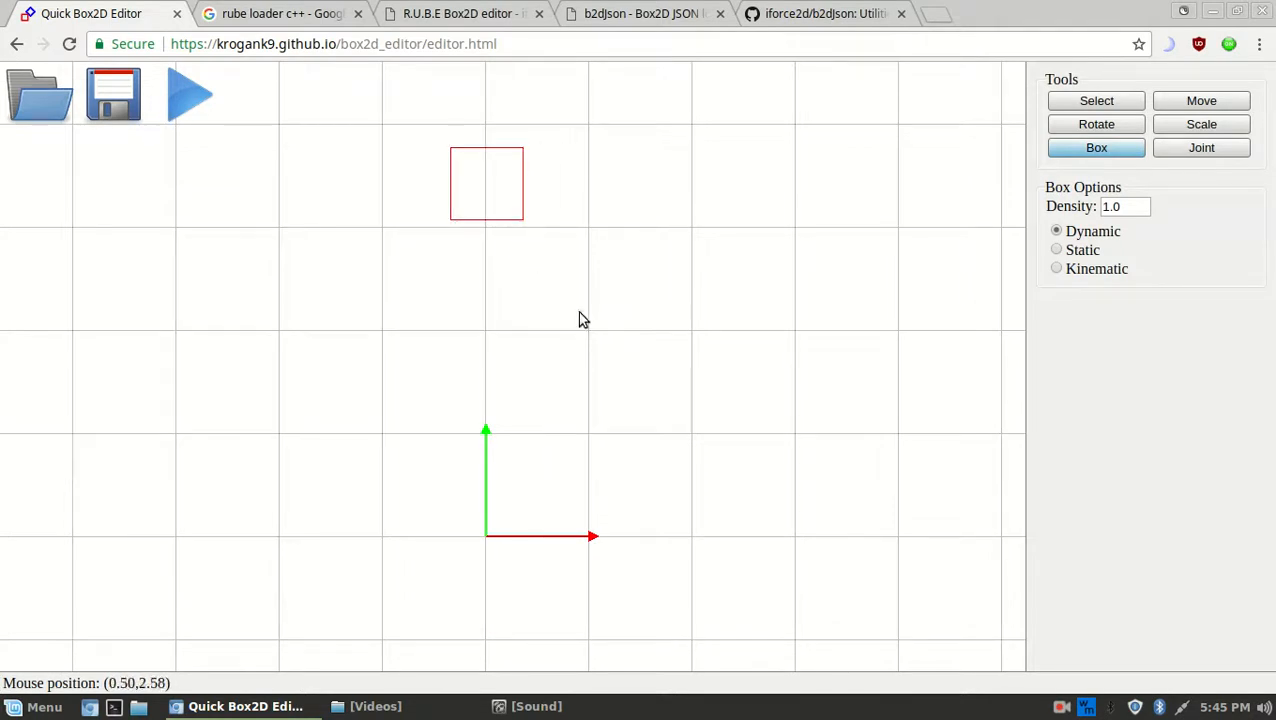
middle_click_drag(625, 290, 680, 284)
key("m")
left_click_drag(709, 199, 703, 252)
mouse_move(630, 326)
middle_mouse_down()
mouse_move(615, 322)
mouse_move(631, 322)
middle_mouse_up()
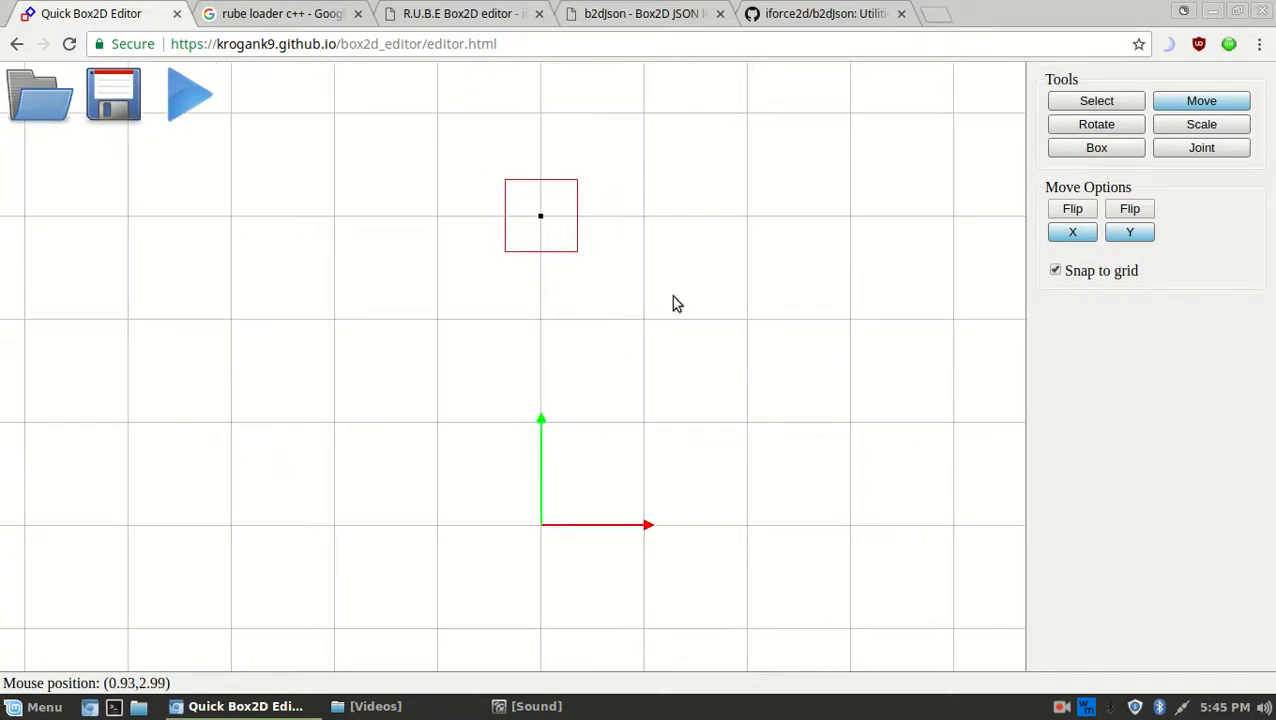
Draw a wider box below the square and shift it left to centre it
left_click(1092, 149)
left_click_drag(472, 257, 610, 323)
left_click_drag(726, 305, 666, 310)
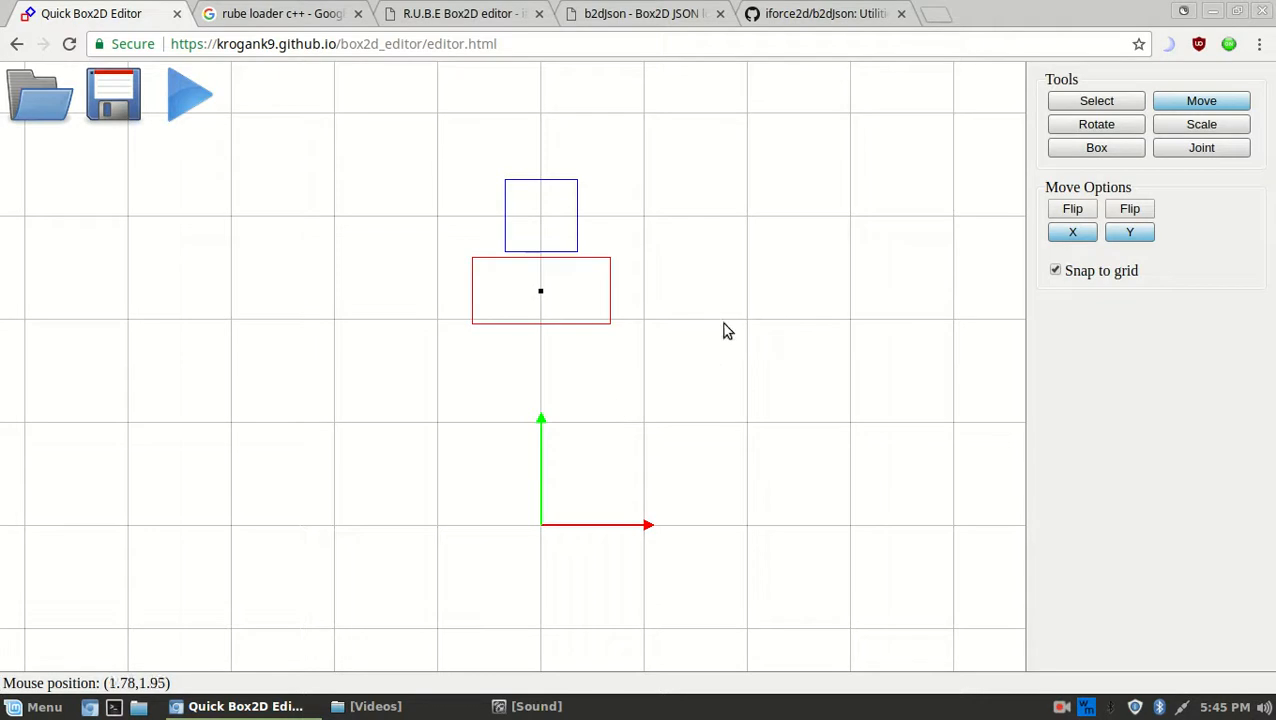
key("b")
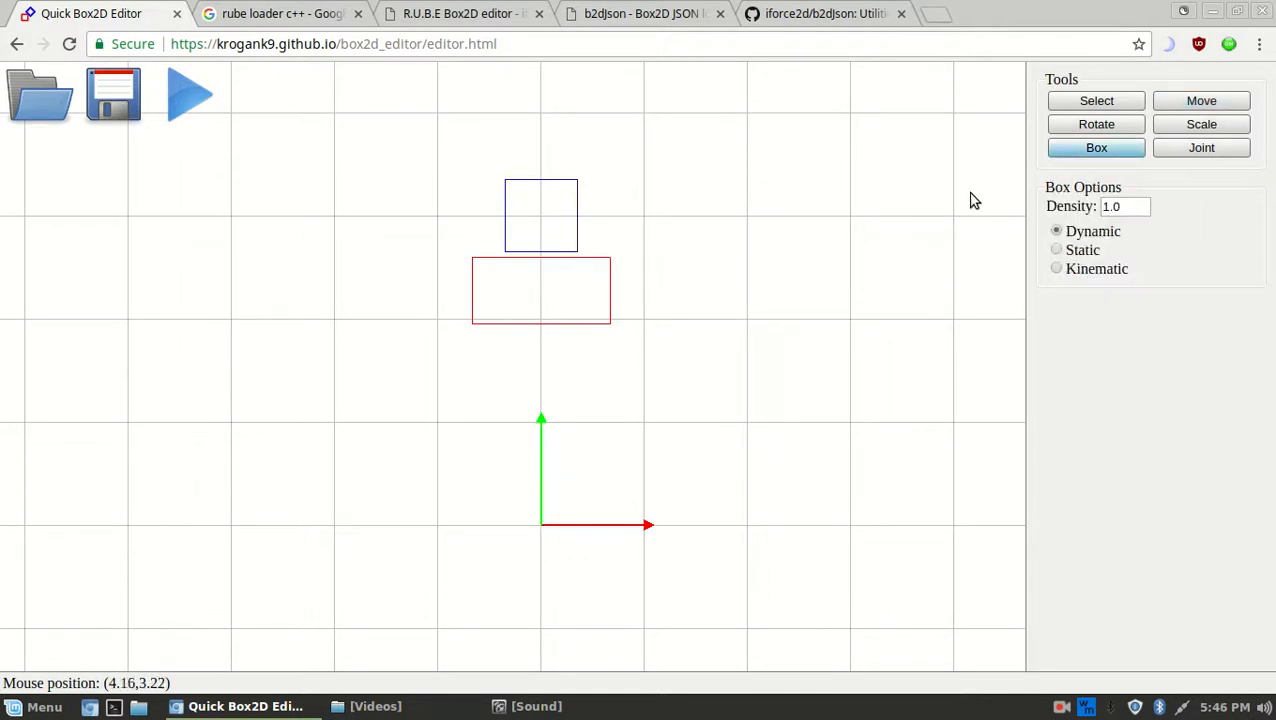
key("m")
left_click(1075, 238)
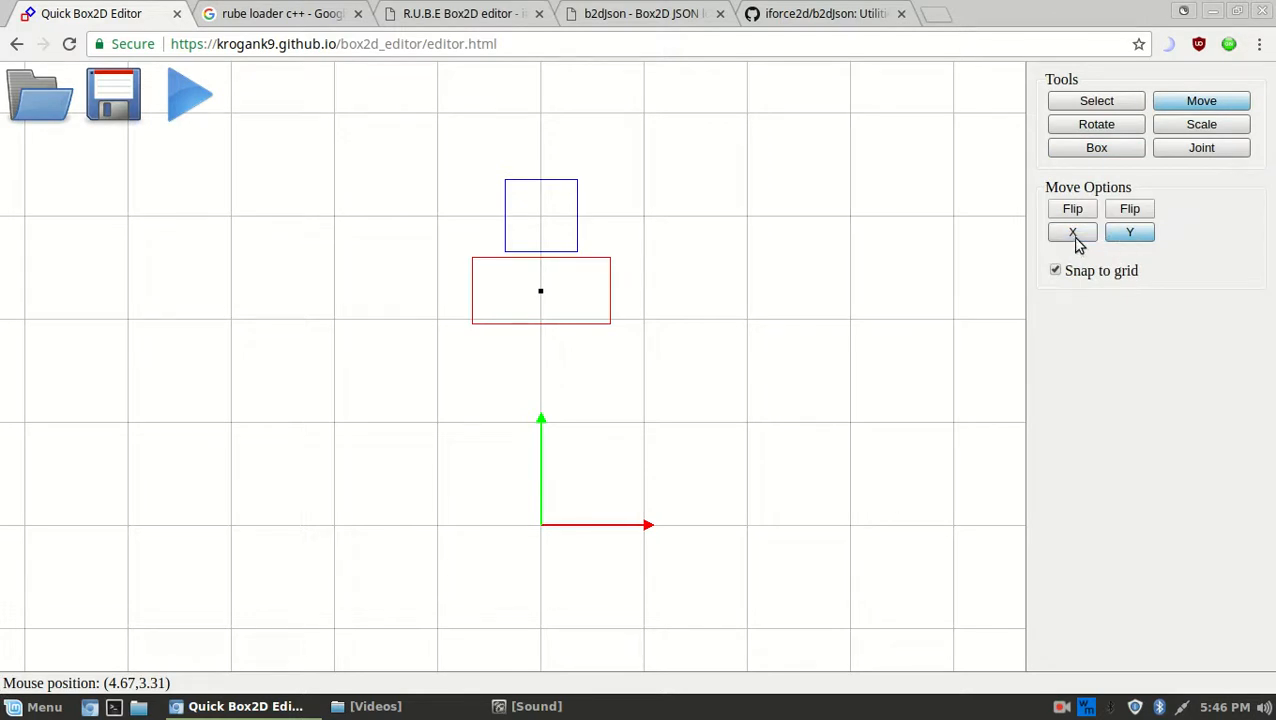
left_click(1050, 234)
Duplicate the wide box with Ctrl+V, moving the copy and undoing/redoing the changes
key("ctrl+v")
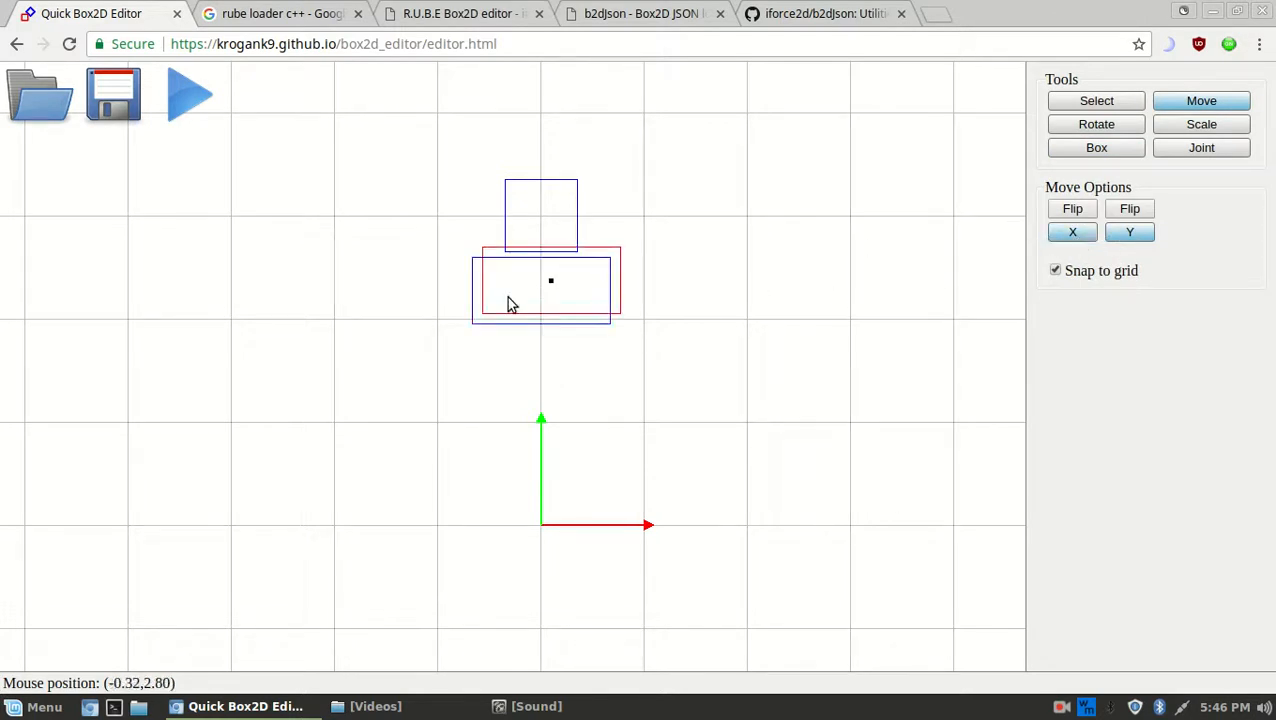
left_click_drag(809, 282, 840, 317)
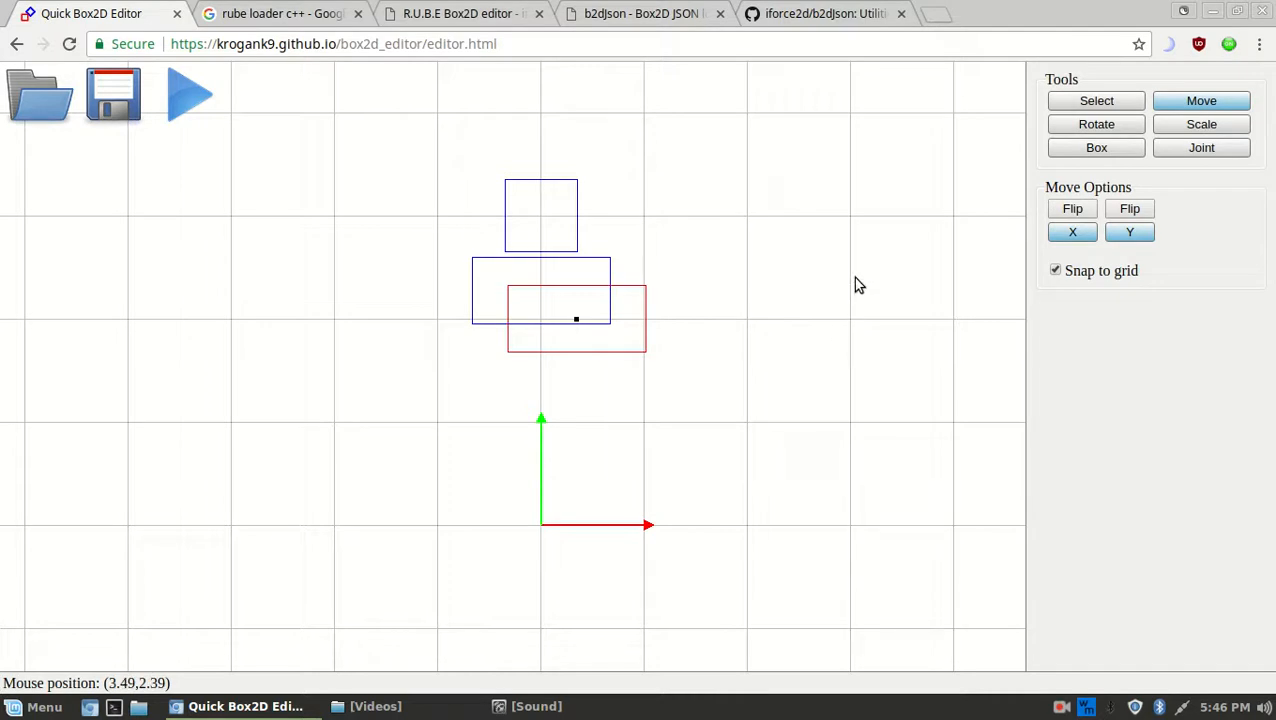
key("ctrl+z")
key("ctrl+z")
key("ctrl+z")
key("ctrl+z")
key("ctrl+y")
key("ctrl+y")
key("ctrl+y")
key("ctrl+z")
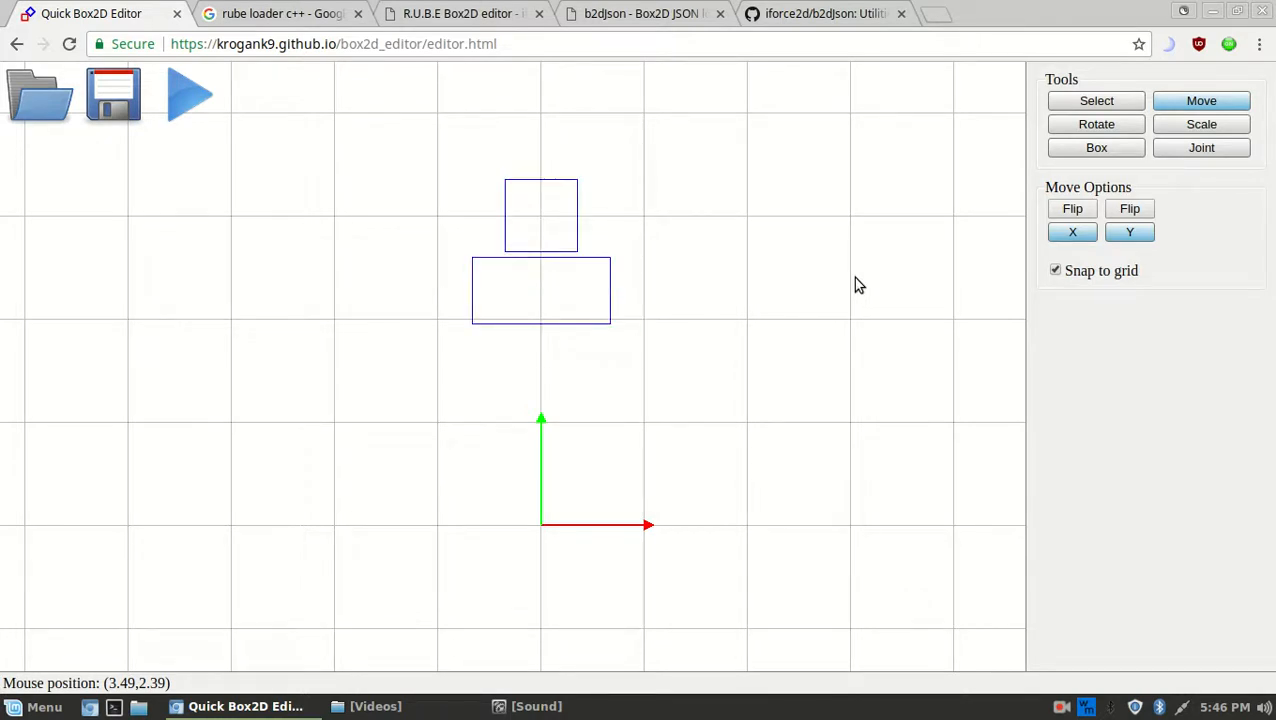
Select the lowest box and move it straight down, vertical-only, beneath the wide box
left_click(1097, 104)
left_click_drag(775, 441, 541, 307)
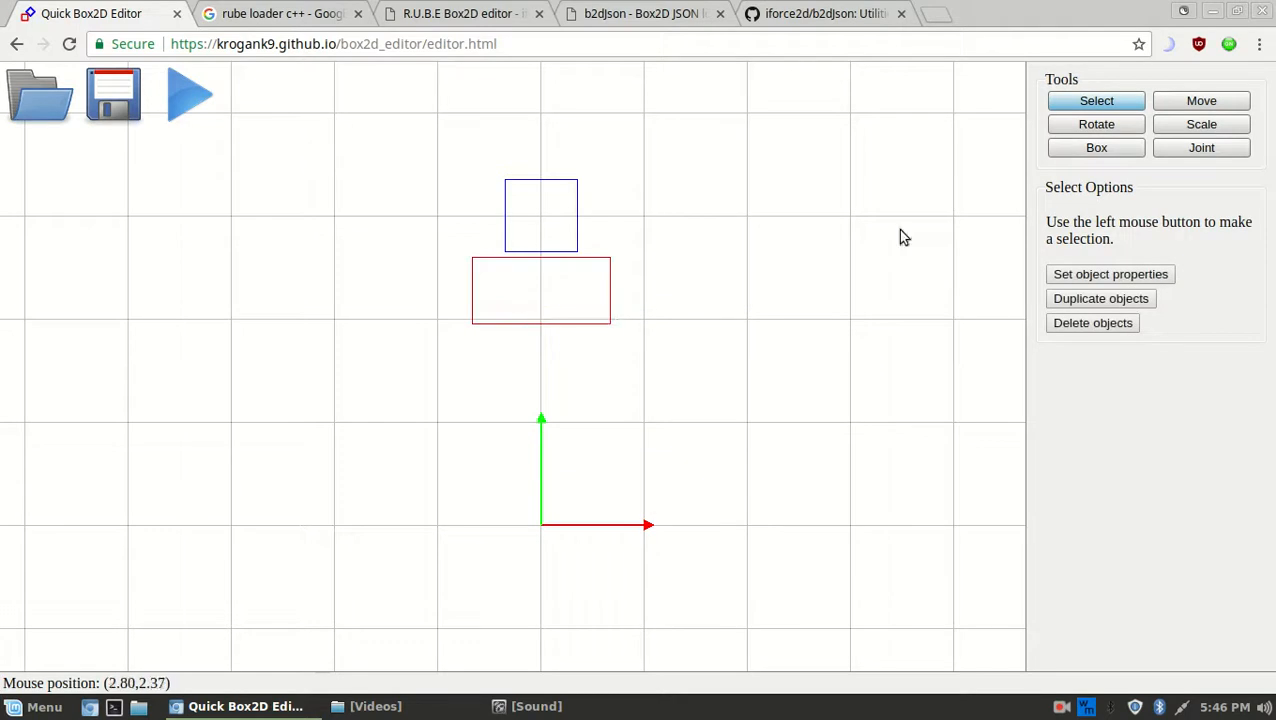
left_click(1184, 104)
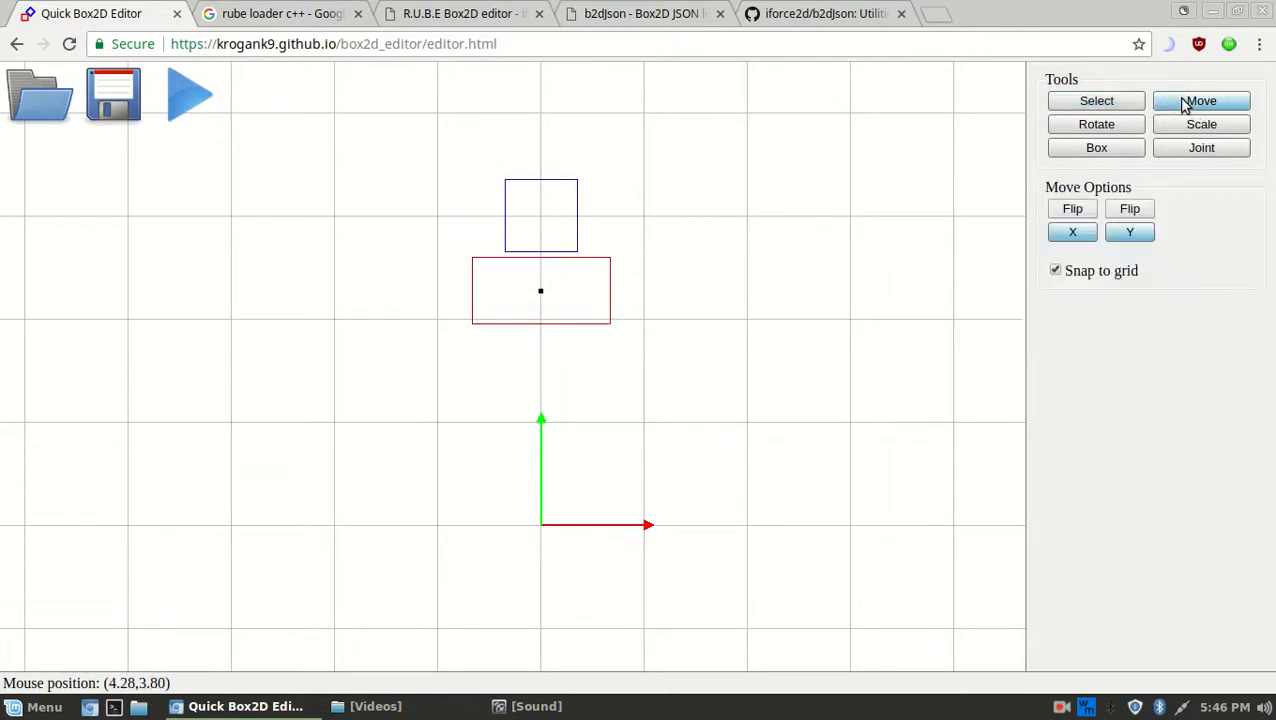
key("y")
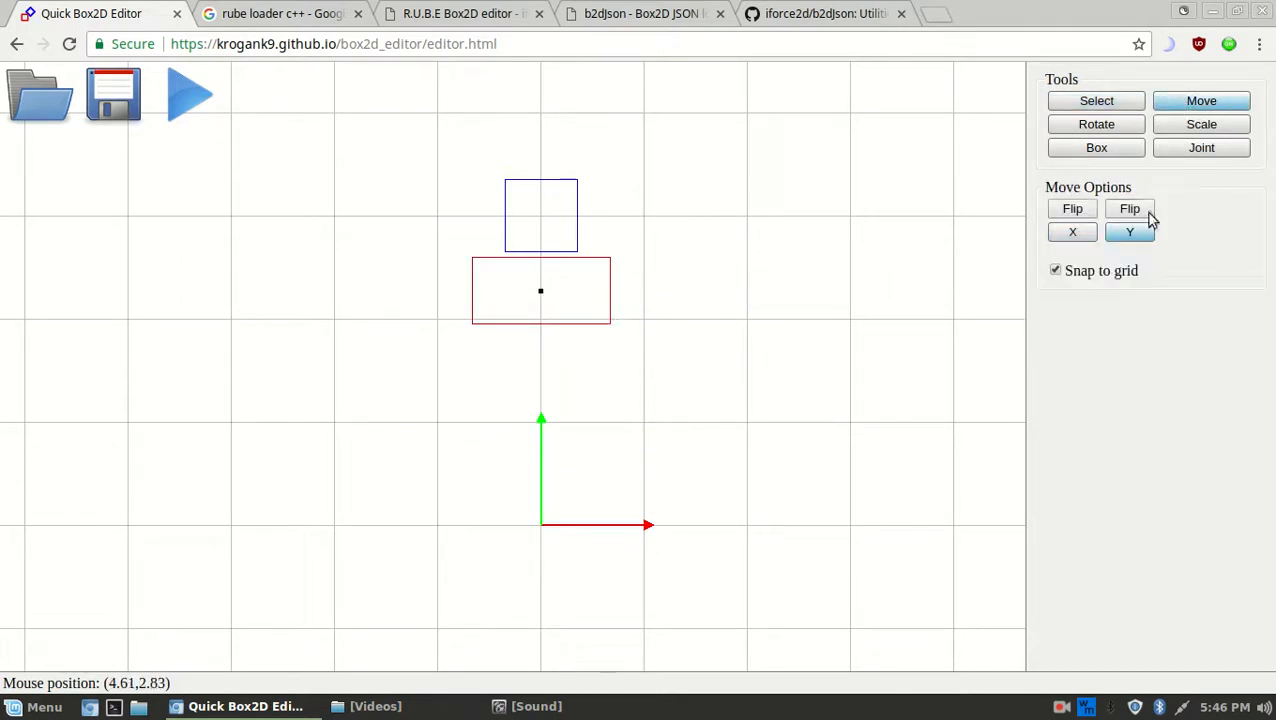
left_click_drag(697, 270, 703, 348)
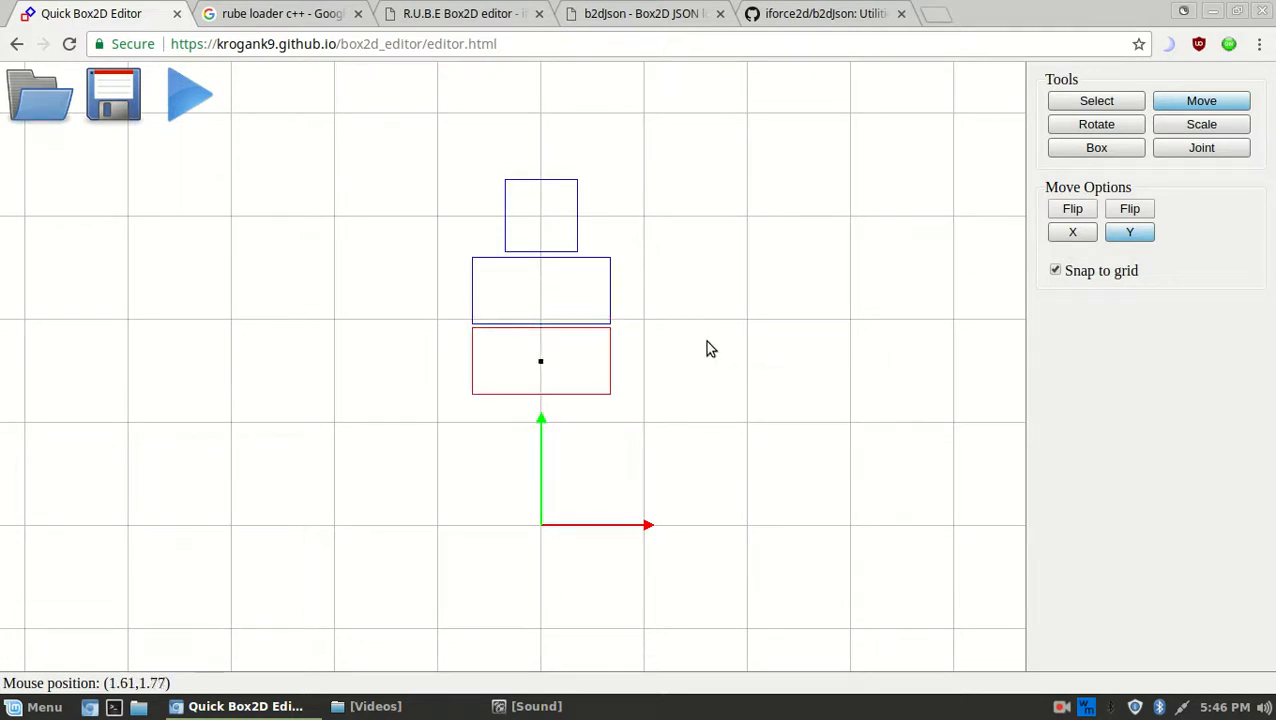
Scale the lowest box slightly narrower and fit it against the wide box
key("s")
left_click_drag(783, 262, 755, 261)
key("m")
key("s")
left_click_drag(729, 337, 724, 331)
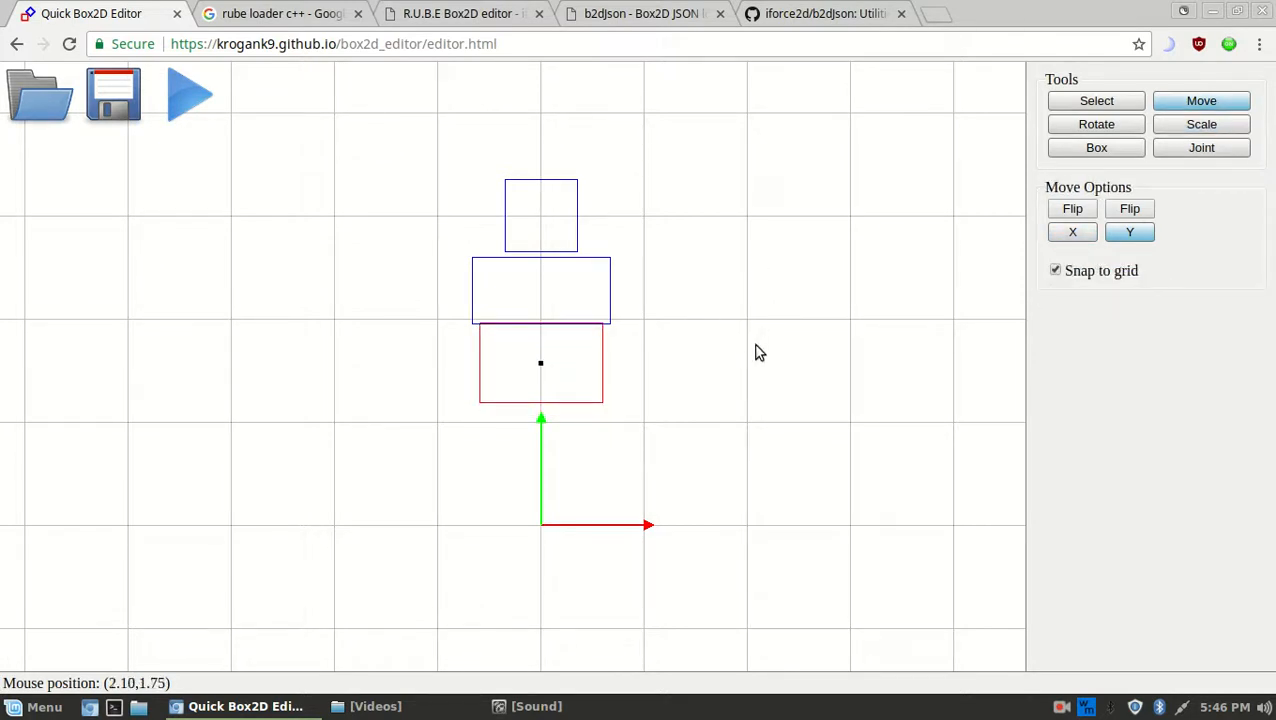
key("s")
left_click_drag(630, 394, 494, 262)
left_click(704, 168)
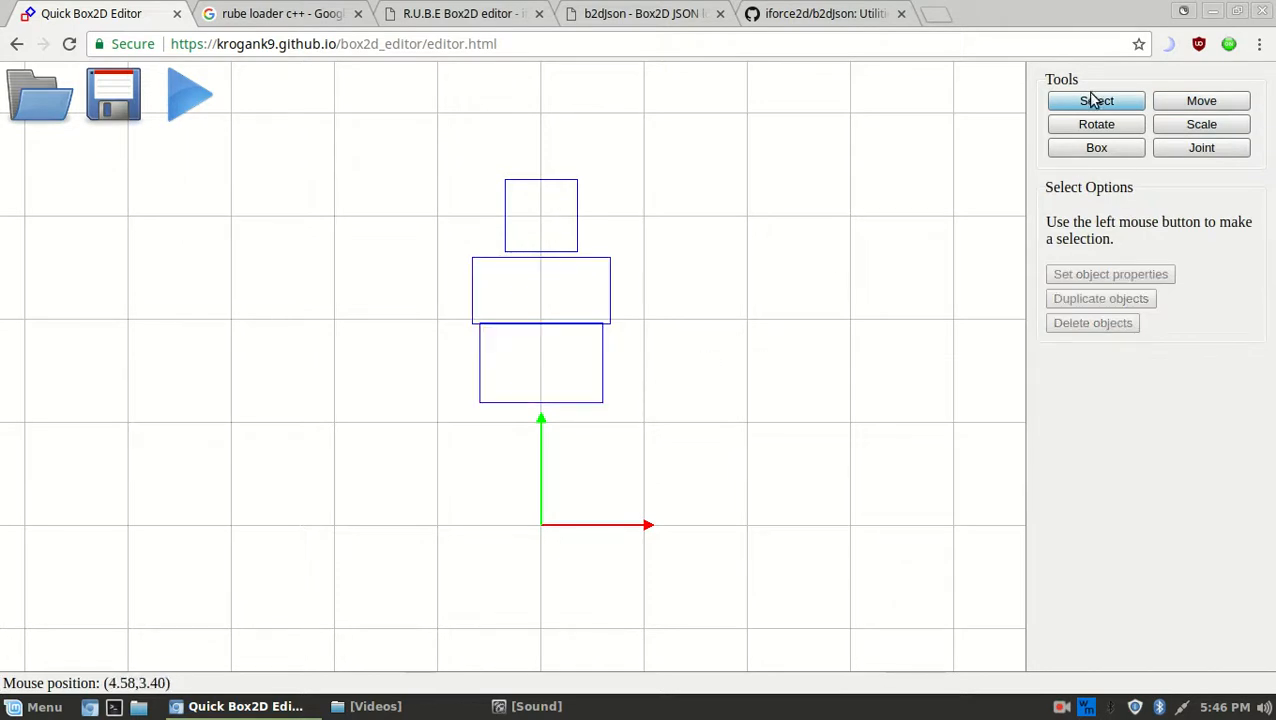
left_click(1092, 147)
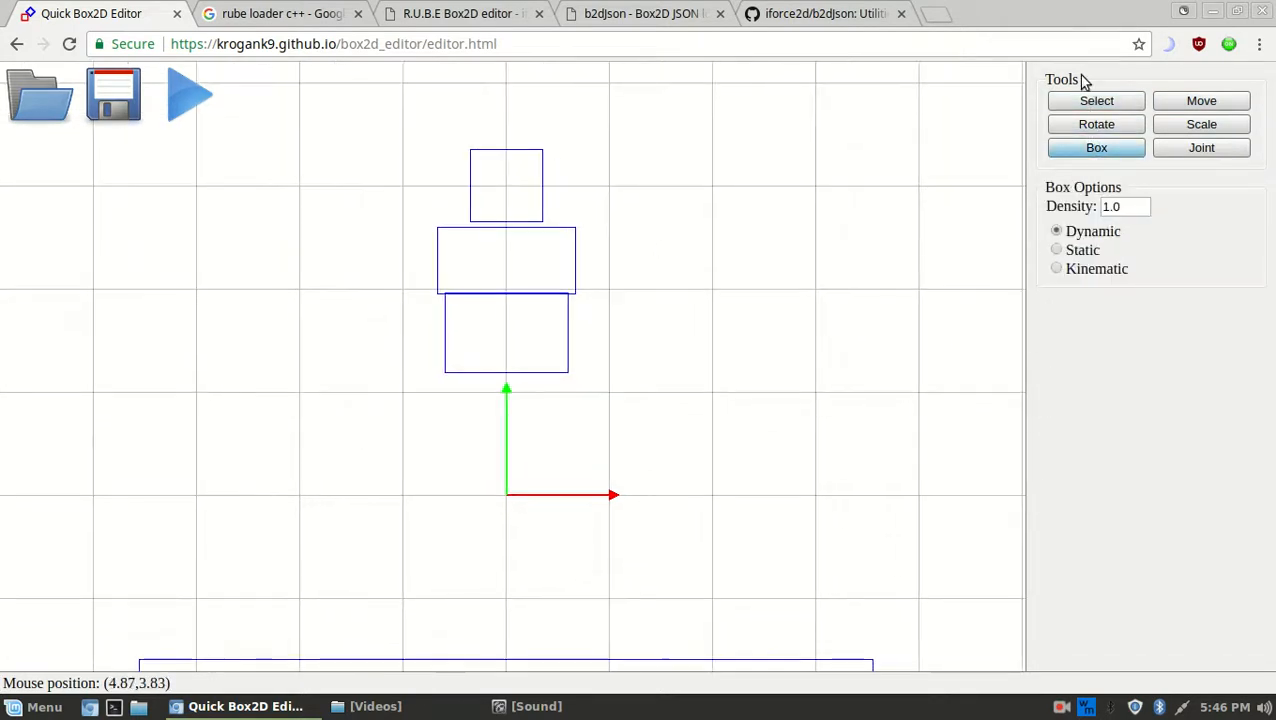
Marquee-select the wide box and the box below it
left_click(1096, 101)
left_click_drag(604, 310, 515, 245)
left_click(621, 373)
left_click_drag(621, 373, 476, 280)
Weld the two lower boxes together at their shared boundary using a Weld joint
left_click(1202, 147)
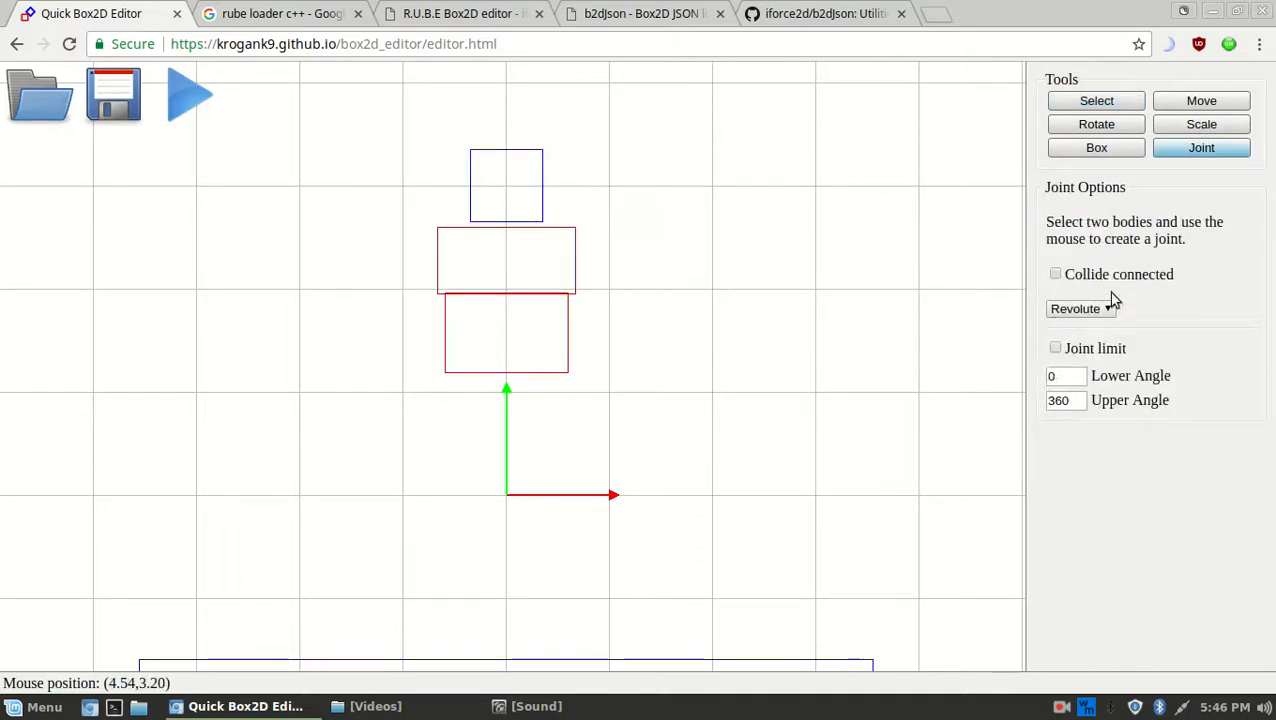
left_click(1077, 343)
left_click(1079, 309)
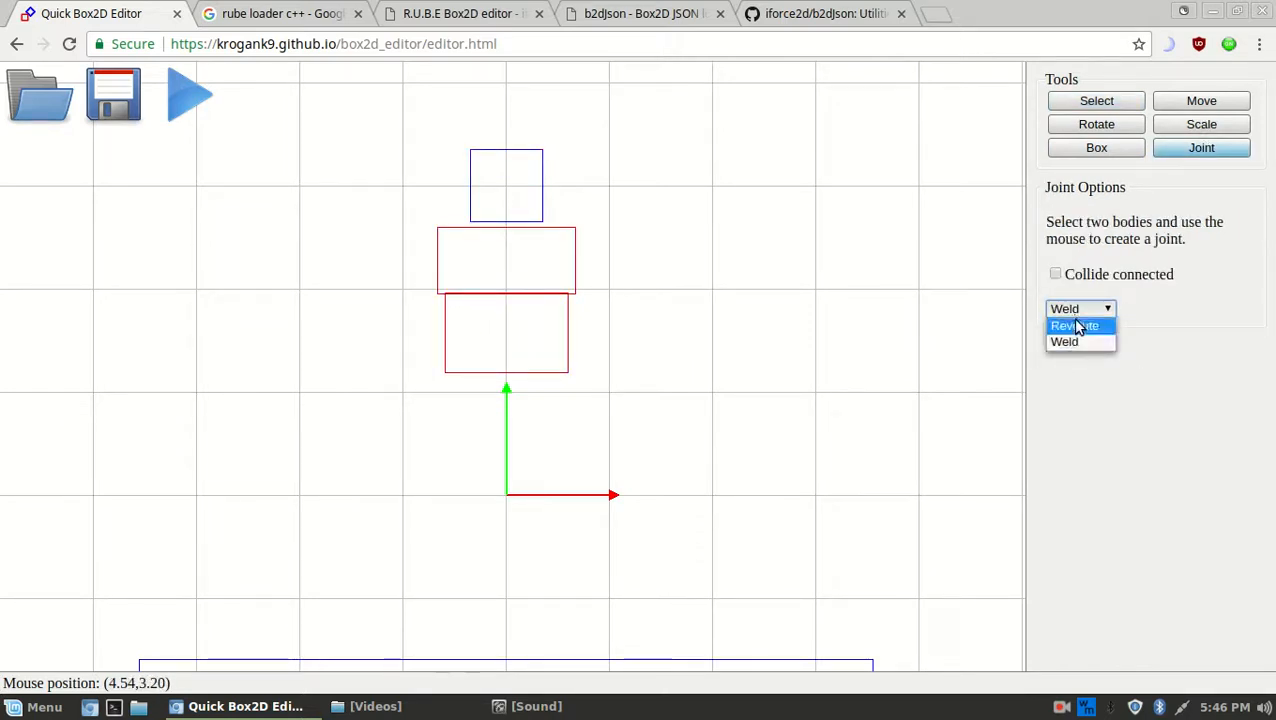
left_click(1076, 326)
left_click(1080, 309)
left_click(1090, 343)
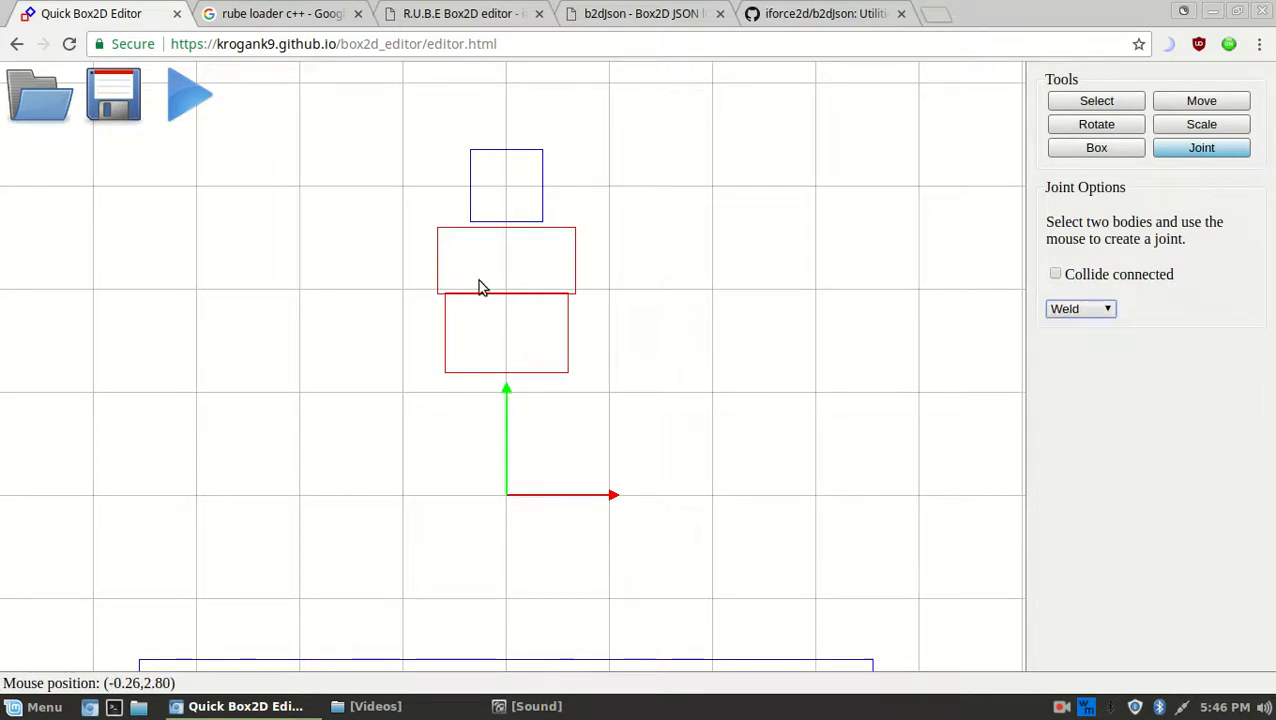
scroll(480, 280, "up", 5)
middle_click_drag(537, 246, 543, 328)
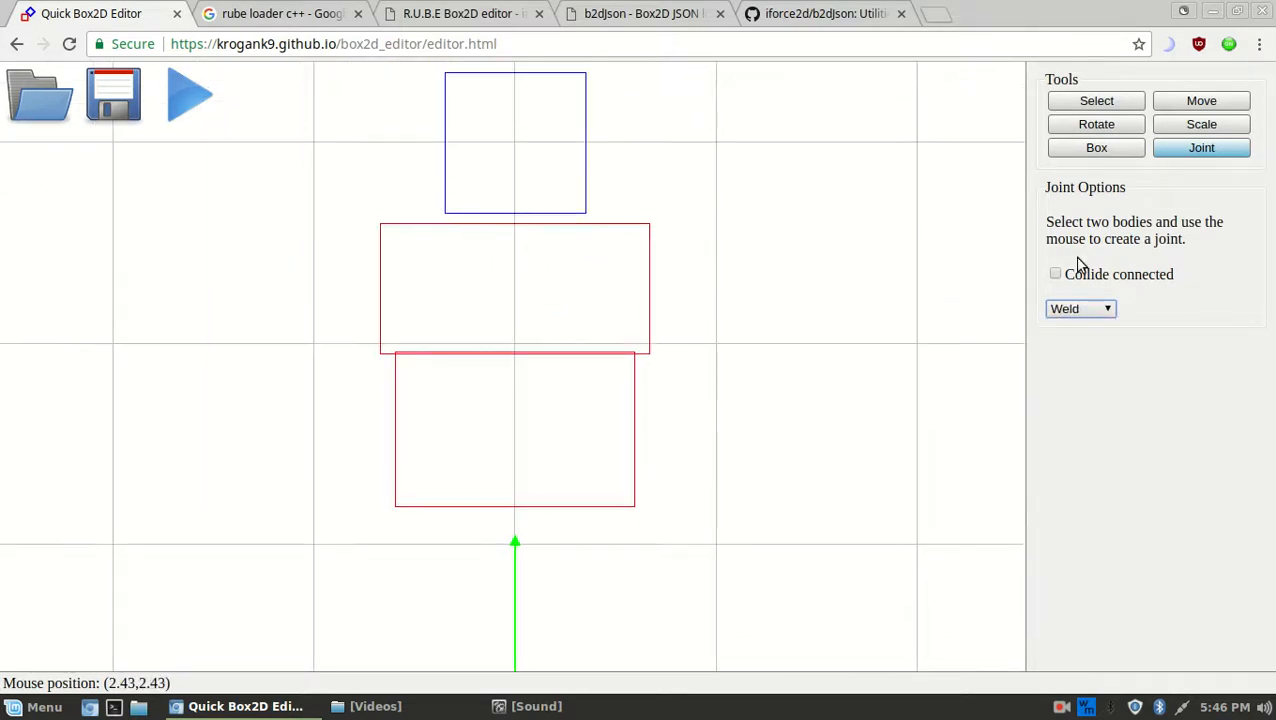
left_click(520, 355)
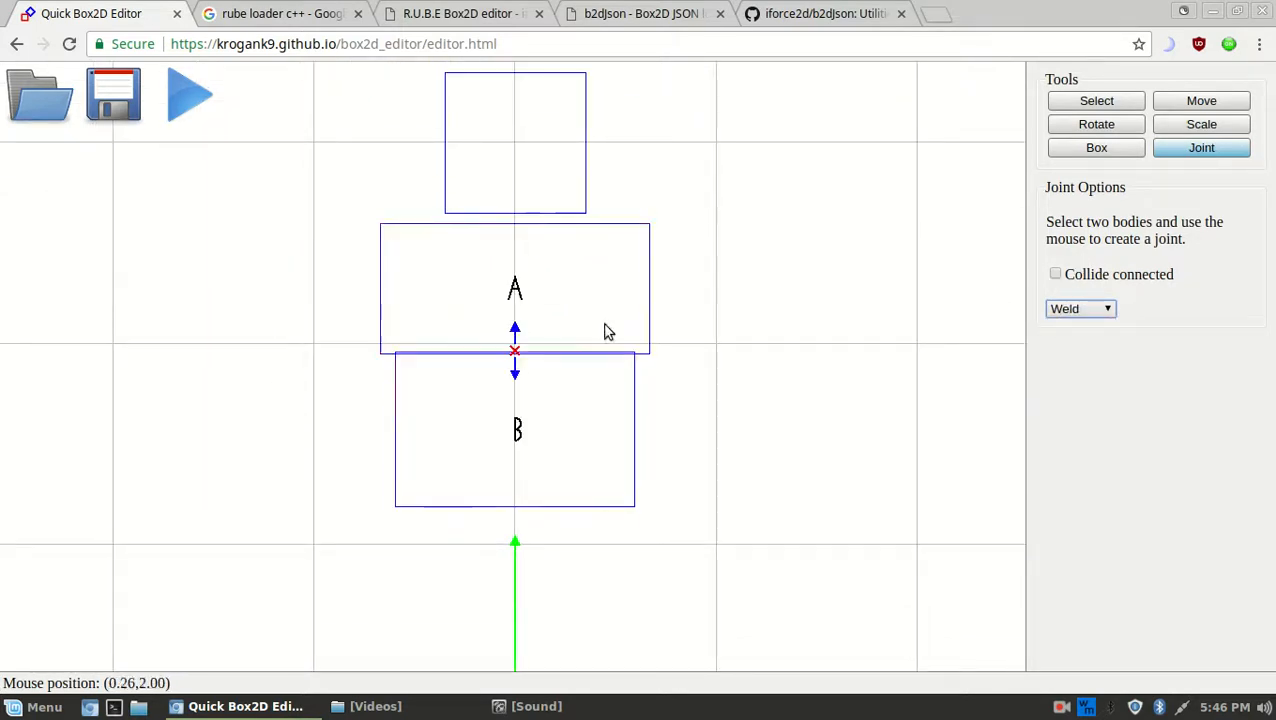
Select the square and wide box and weld the top box to the middle one
left_click(1067, 104)
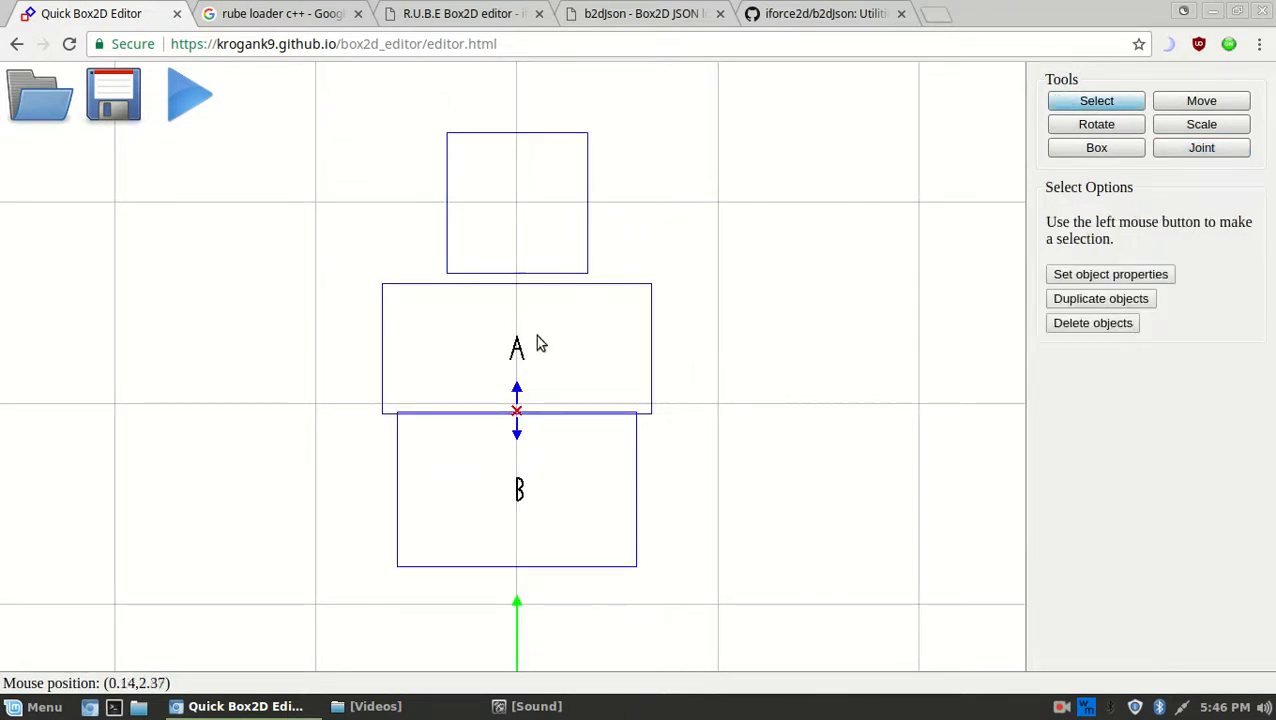
left_click_drag(527, 335, 478, 211)
left_click(1166, 149)
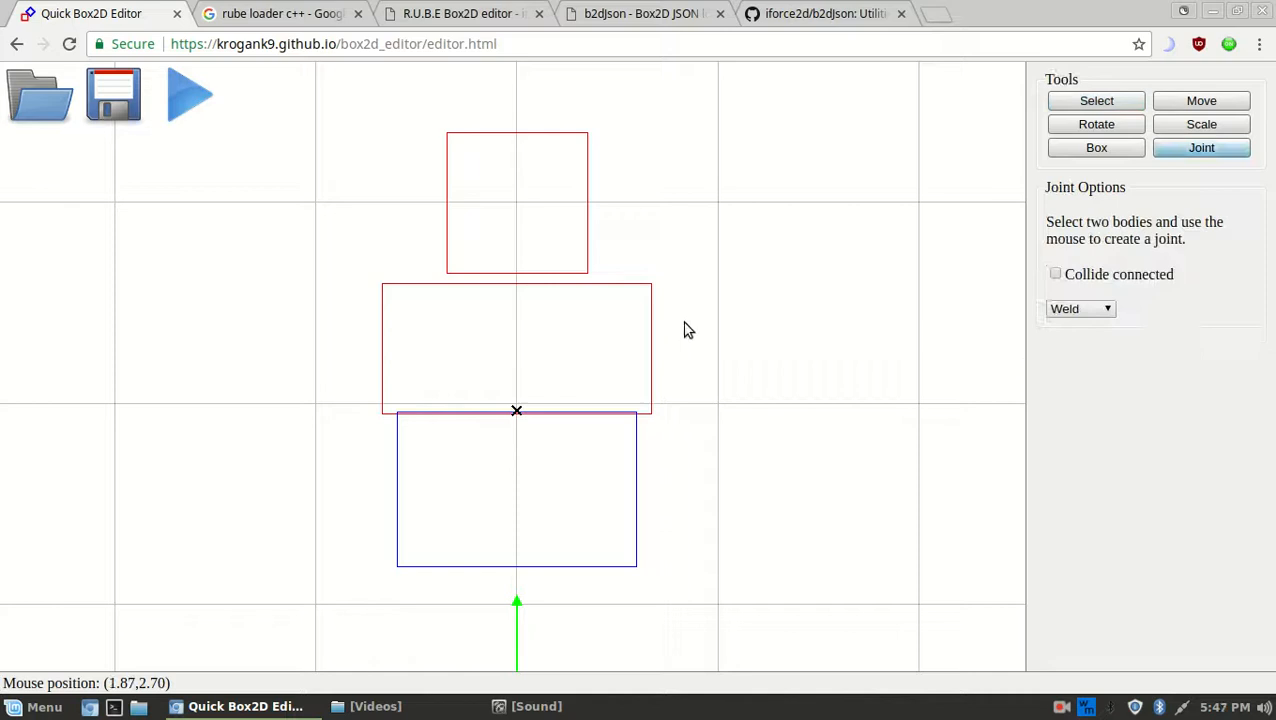
left_click(515, 284)
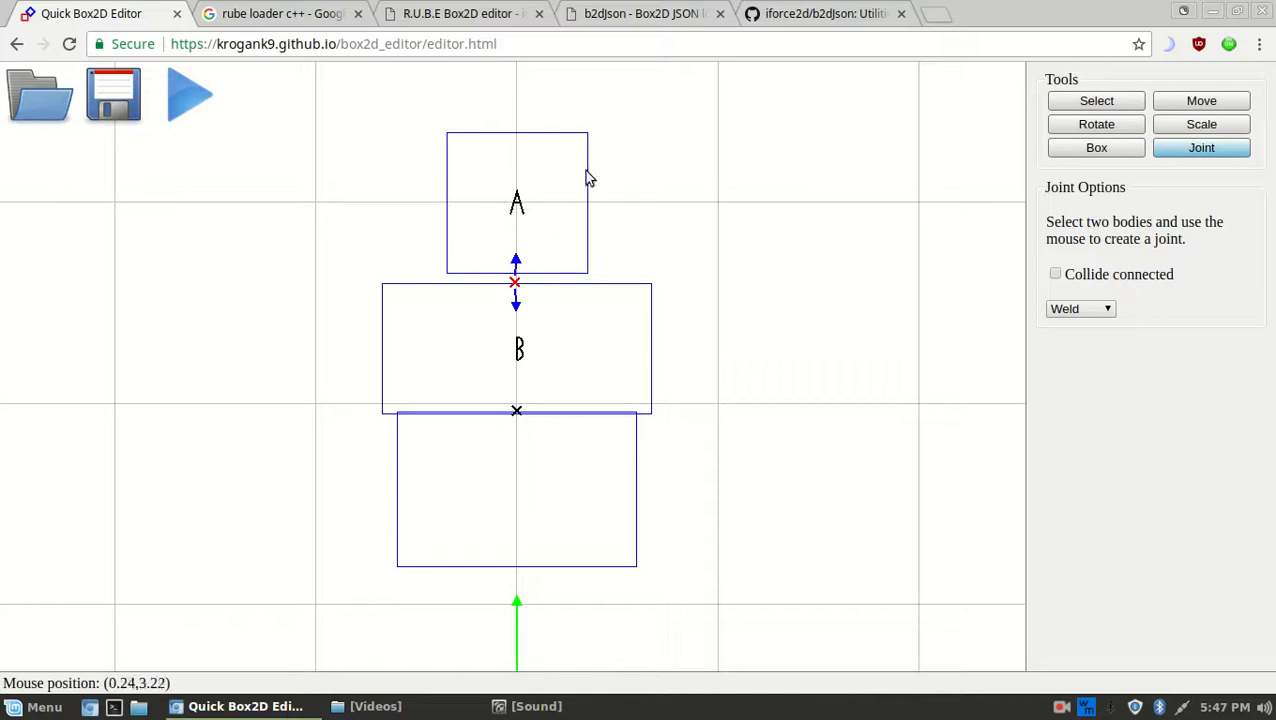
Select the lower joint, switching between the Move and Select tools
left_click(1189, 108)
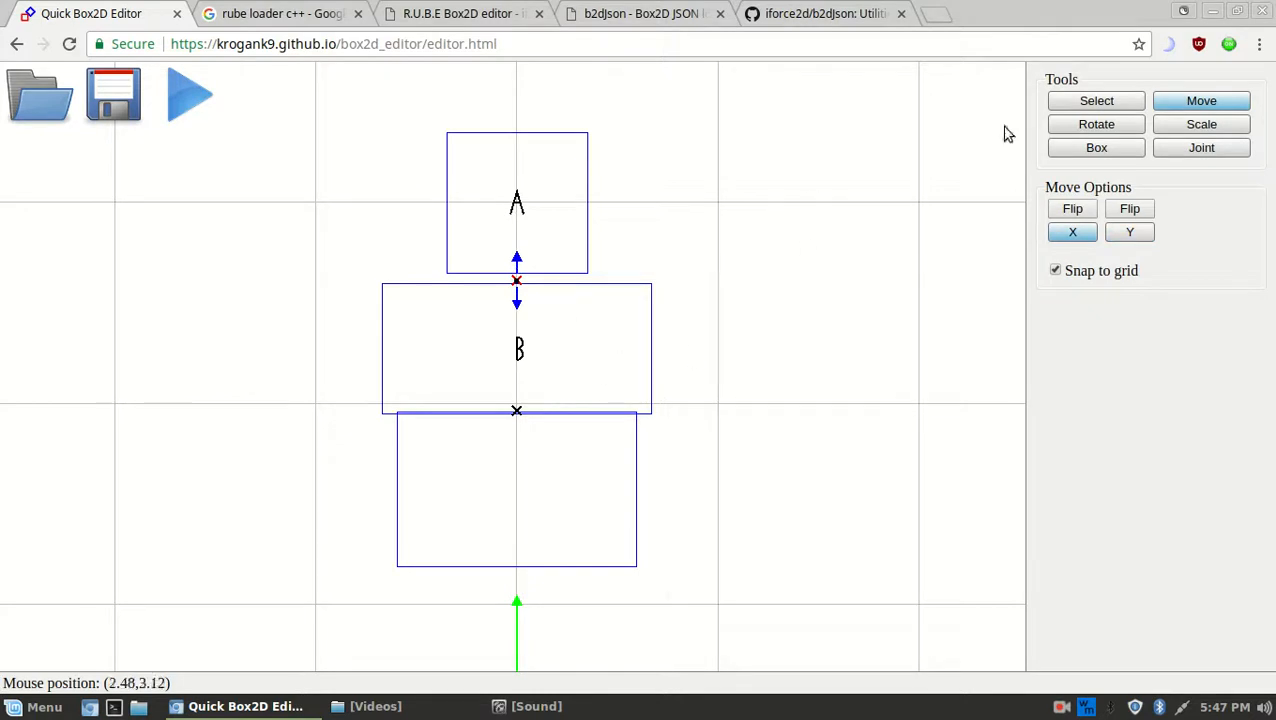
left_click(1093, 103)
left_click(516, 411)
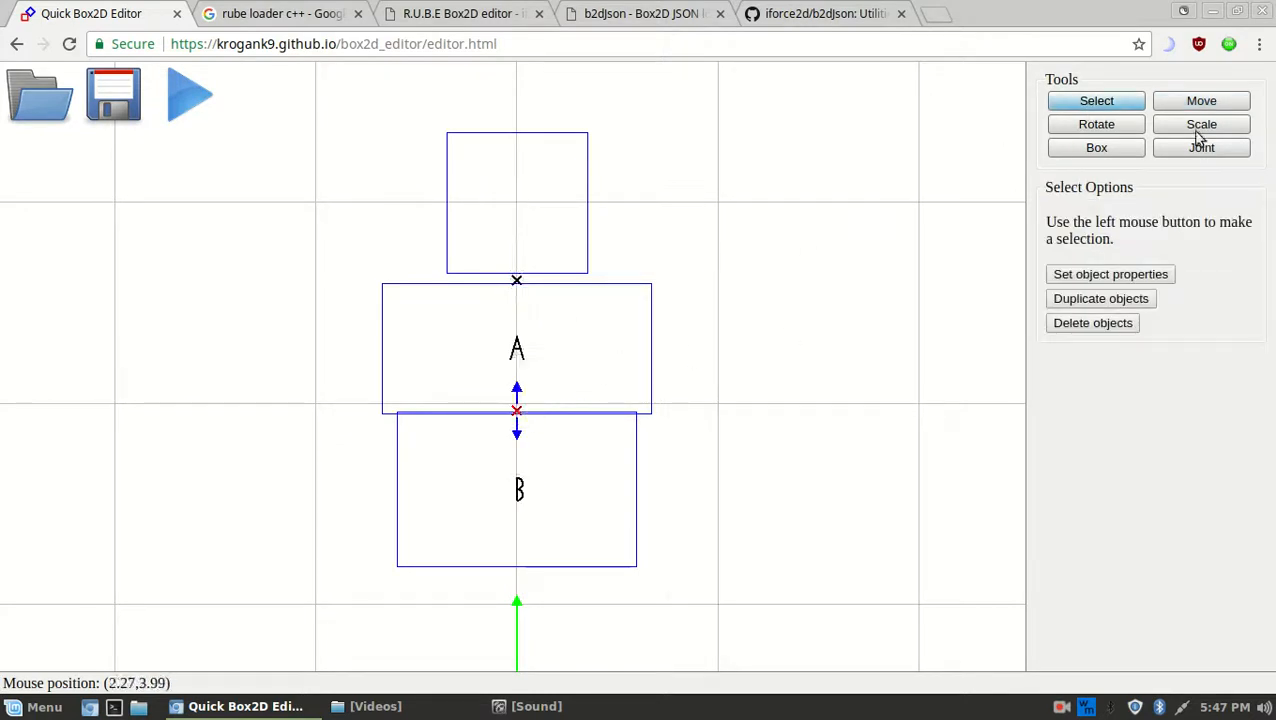
left_click(1203, 104)
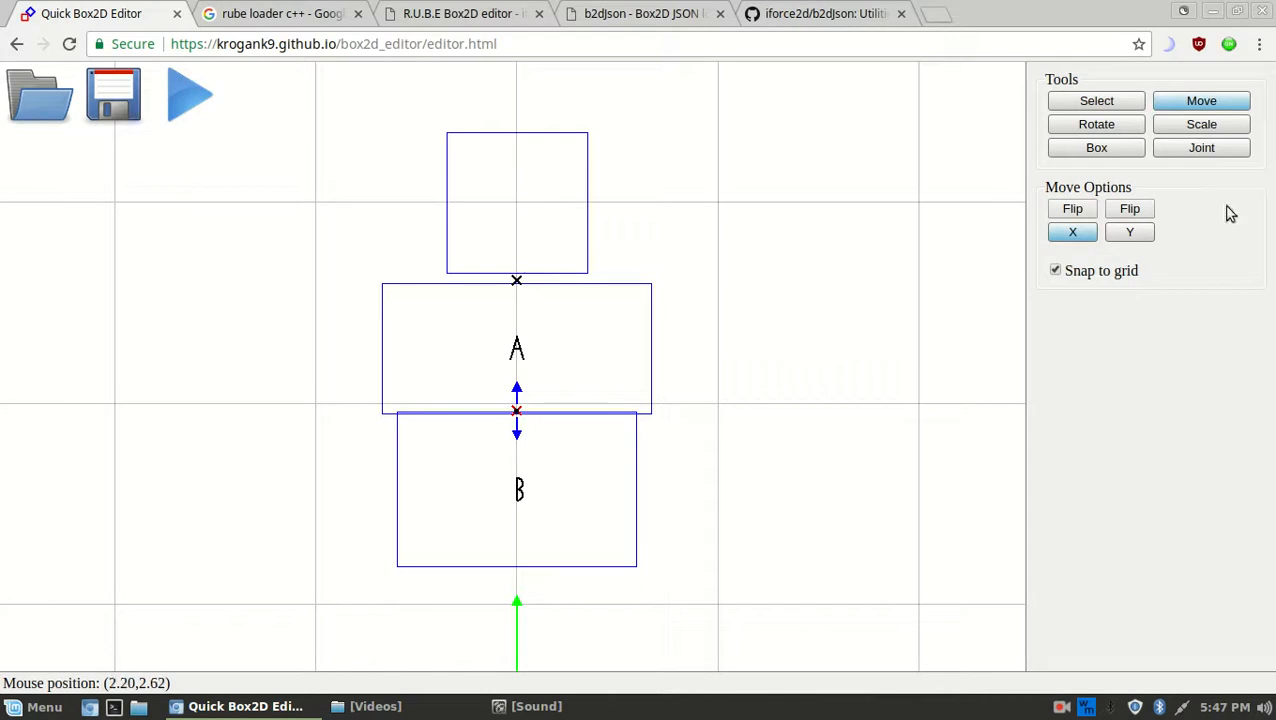
left_click(1097, 108)
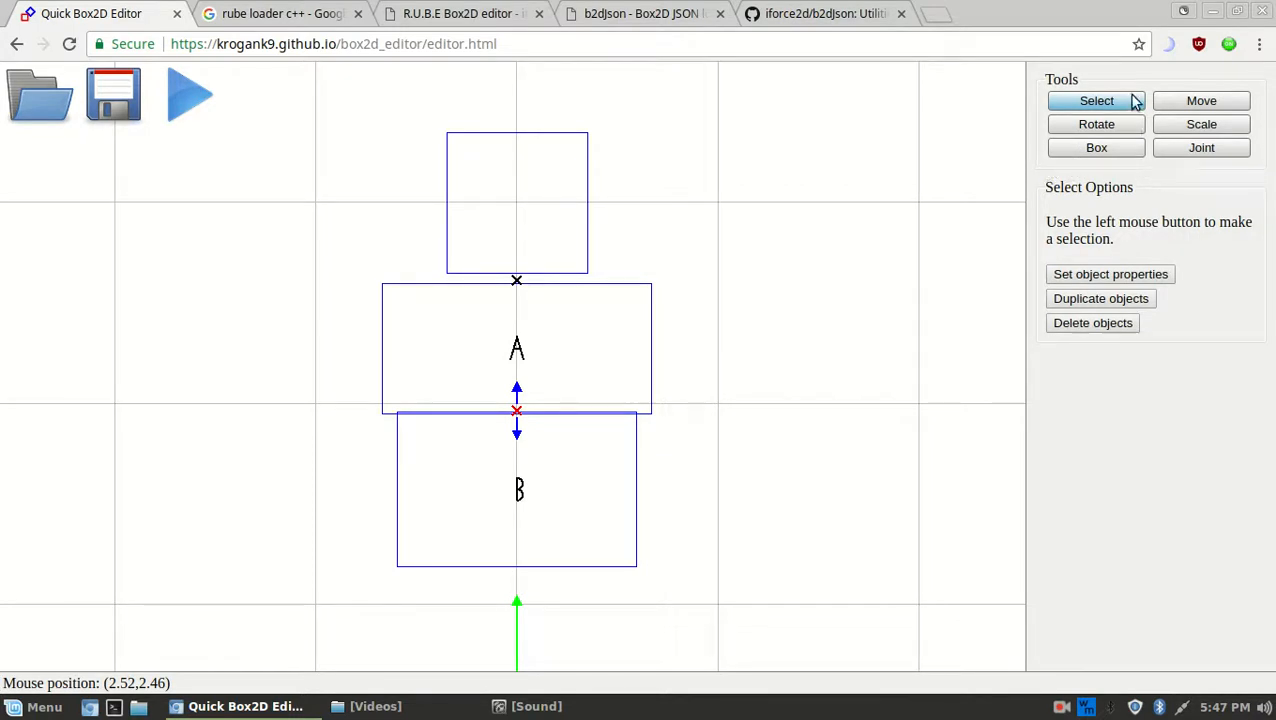
Draw a thin arm box off the right side of the middle box
middle_click_drag(641, 320, 624, 240)
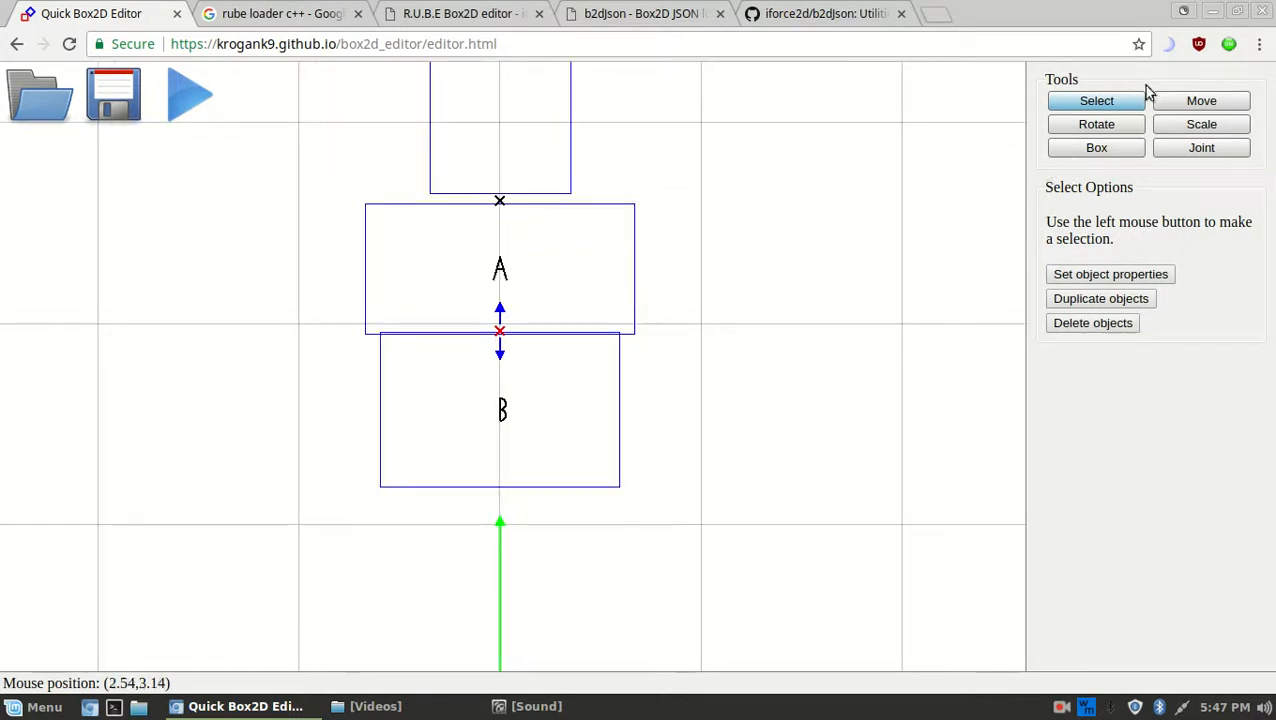
left_click(1118, 146)
middle_click_drag(900, 250, 605, 284)
scroll(605, 284, "down", 4)
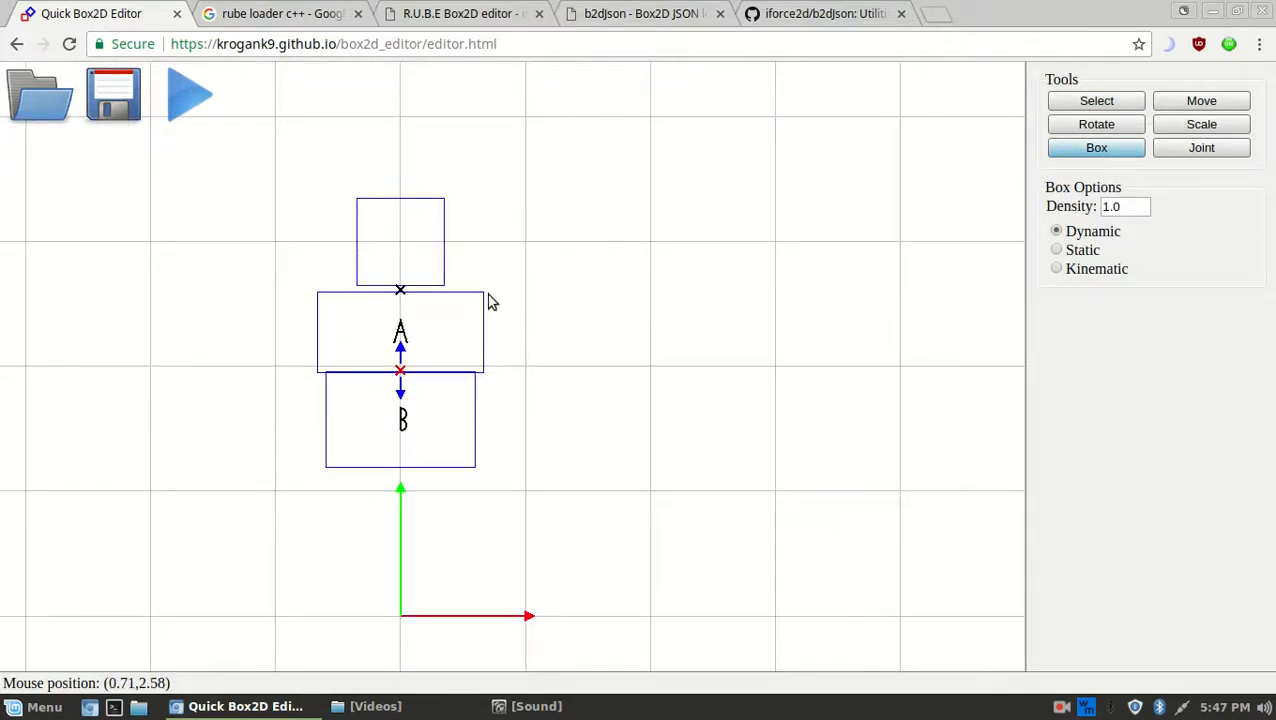
left_click_drag(486, 294, 611, 335)
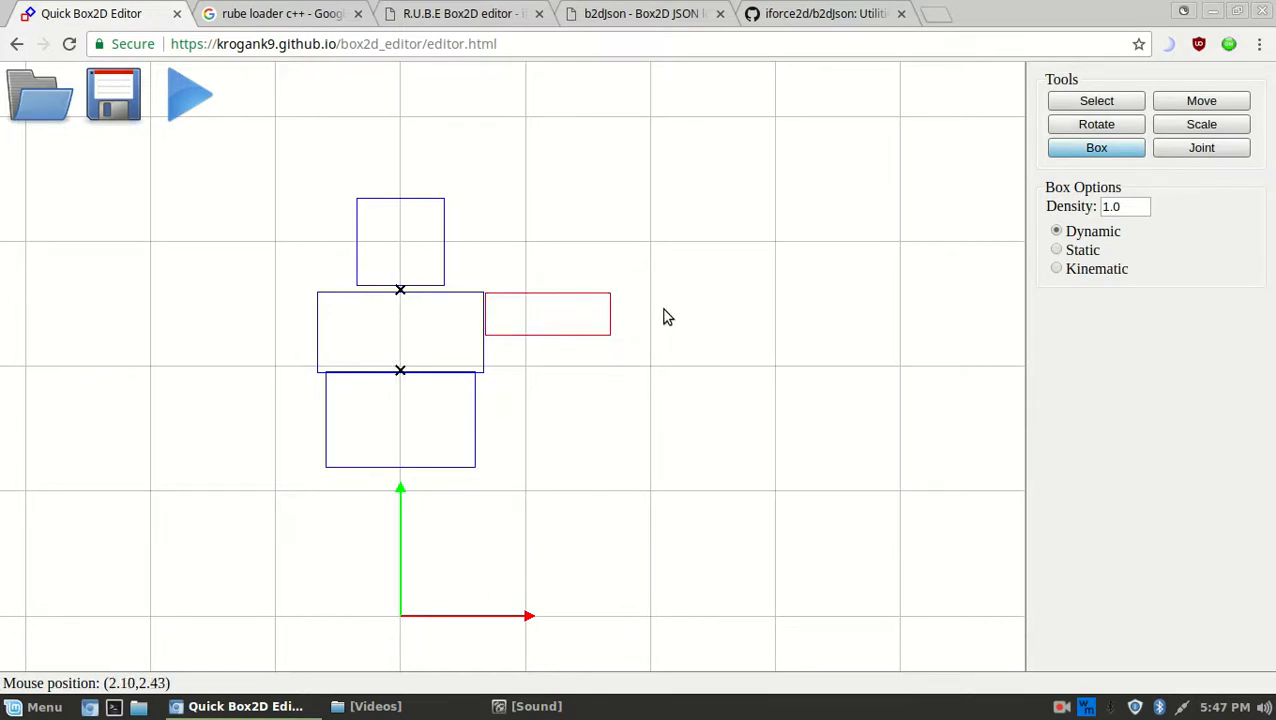
Move the red arm box one grid cell right, shrink it slightly and nudge it against its neighbour
left_click(1117, 147)
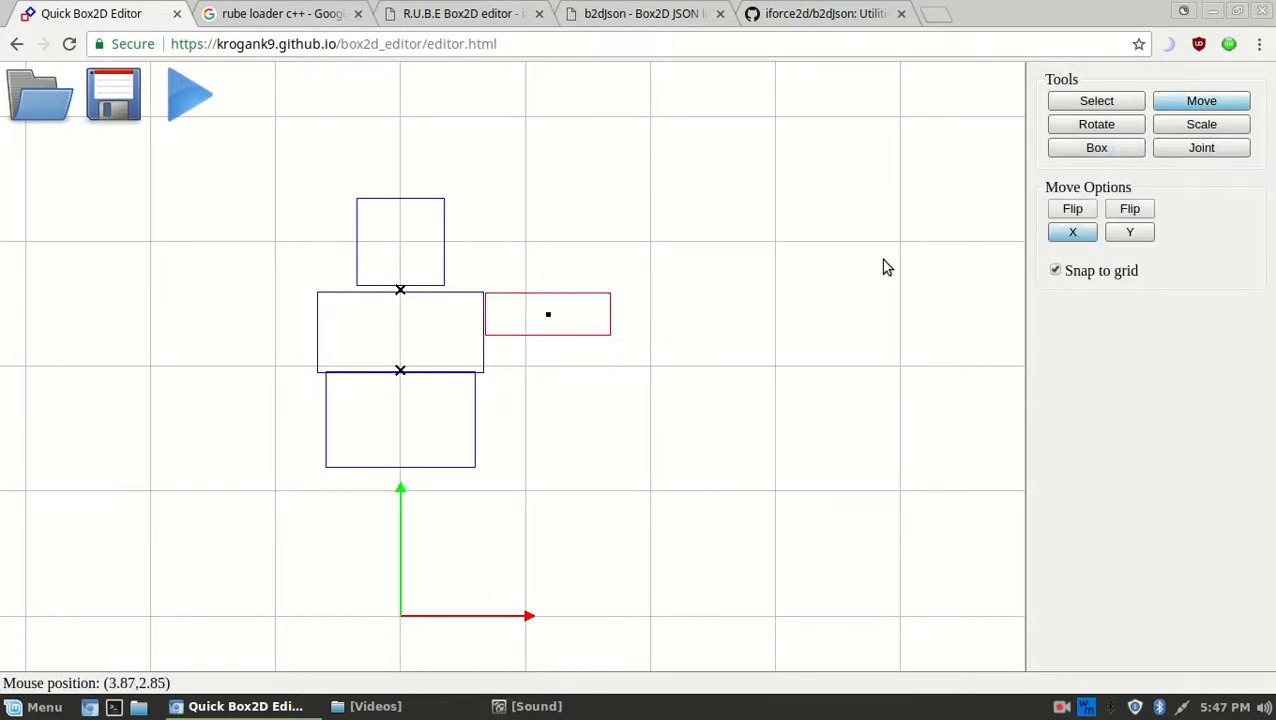
left_click_drag(618, 342, 763, 337)
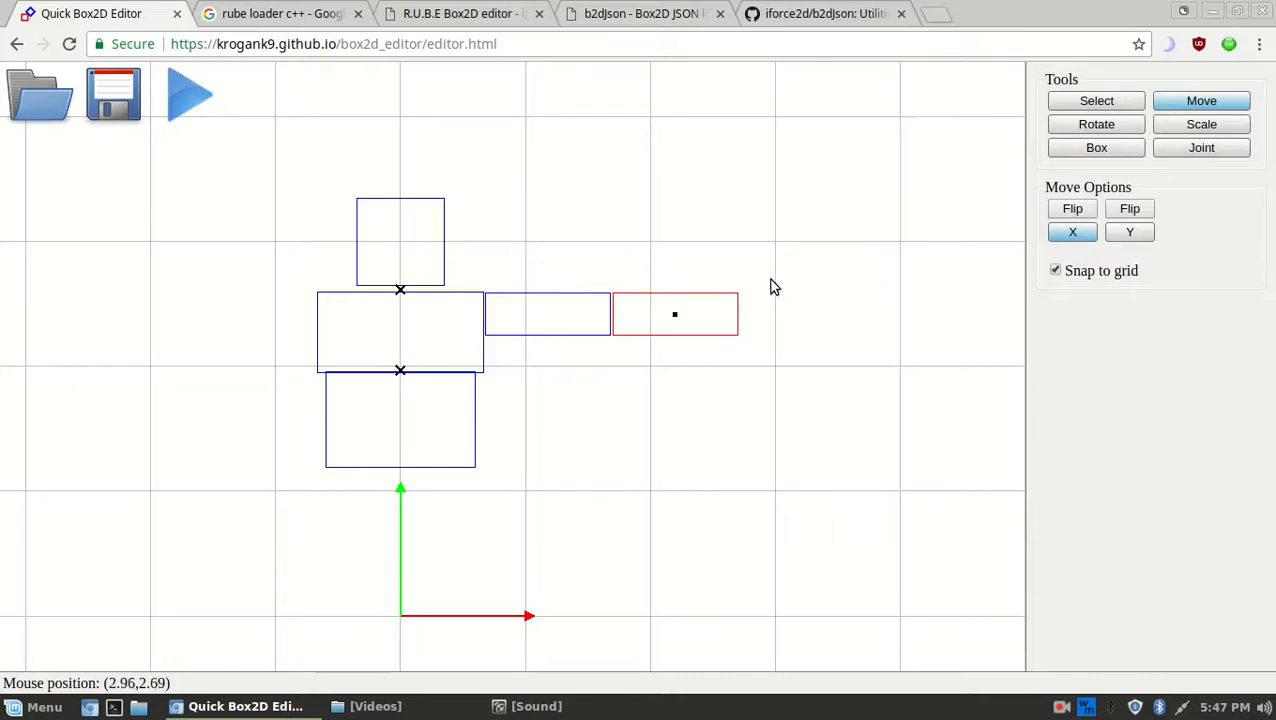
key("s")
mouse_move(778, 270)
left_mouse_down()
mouse_move(769, 281)
mouse_move(776, 271)
left_mouse_up()
key("m")
left_click_drag(724, 315, 721, 320)
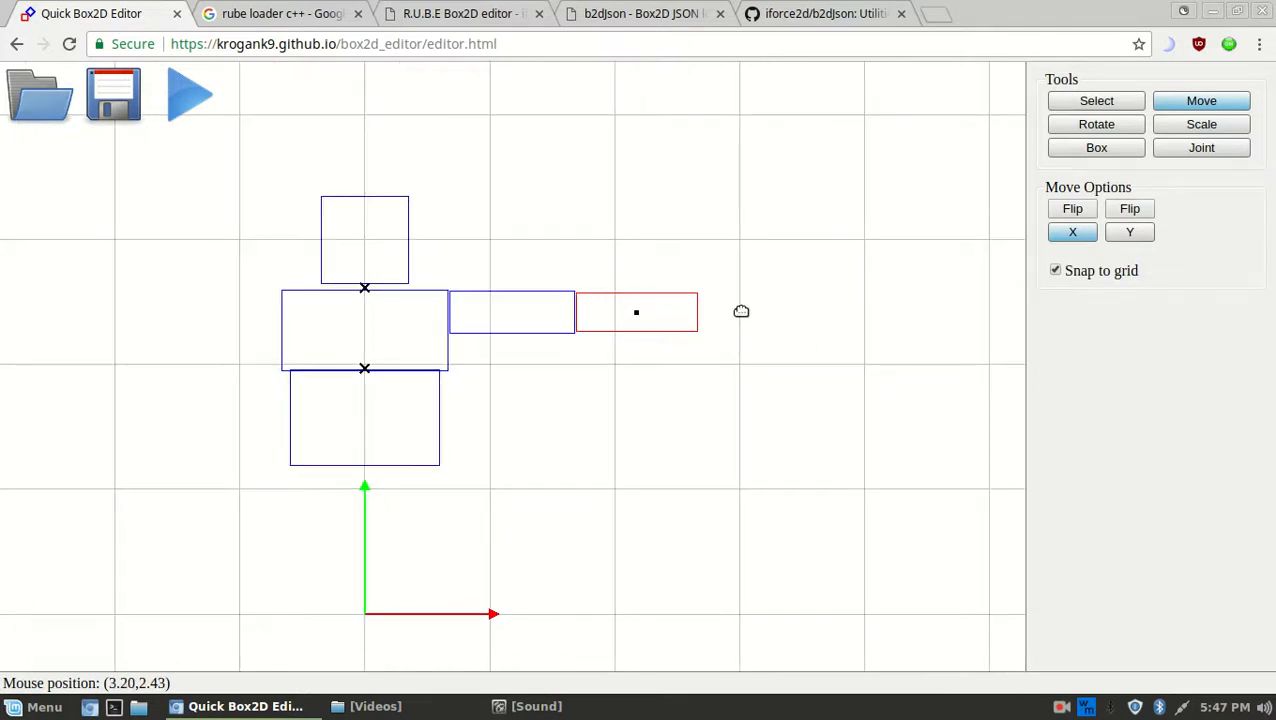
scroll(564, 276, "up", 5)
scroll(733, 240, "up", 5)
middle_click_drag(709, 285, 603, 551)
left_click_drag(763, 369, 758, 368)
Push the middle and outer arm boxes left so the pieces butt together end to end
key("s")
left_click(394, 421)
key("m")
left_click_drag(400, 417, 385, 415)
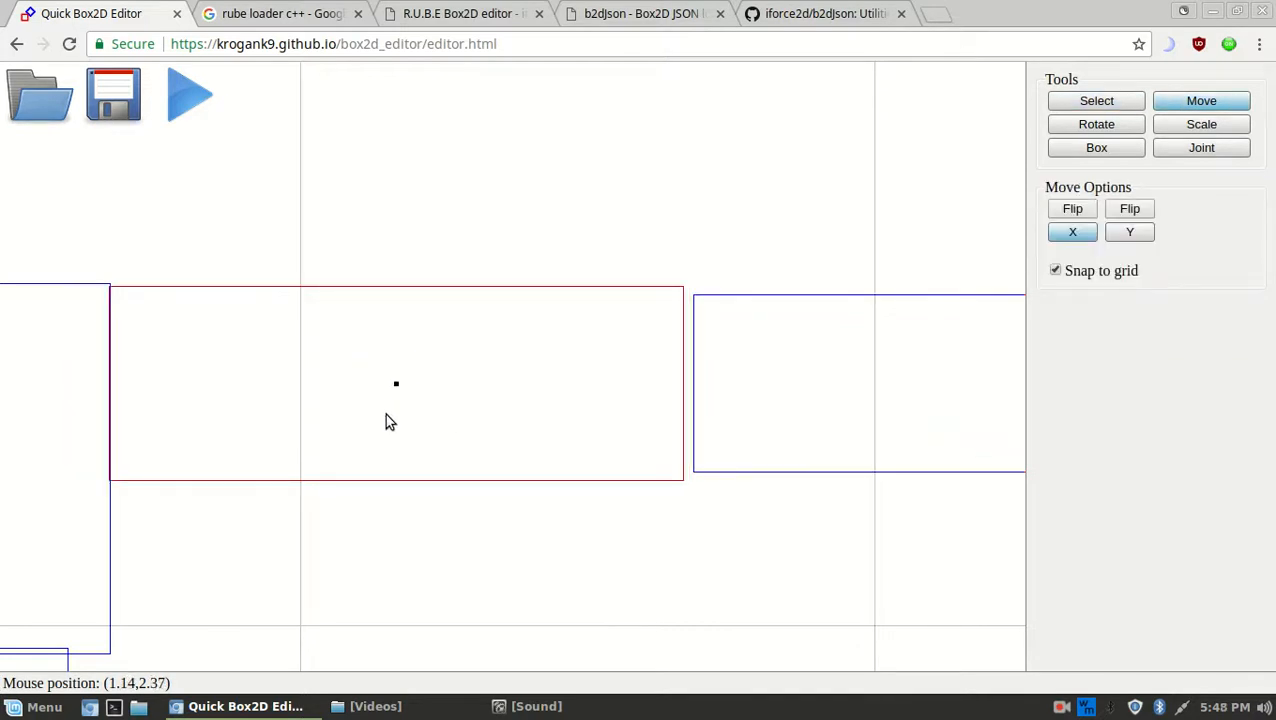
key("s")
left_click(810, 382)
key("m")
left_click_drag(810, 382, 798, 380)
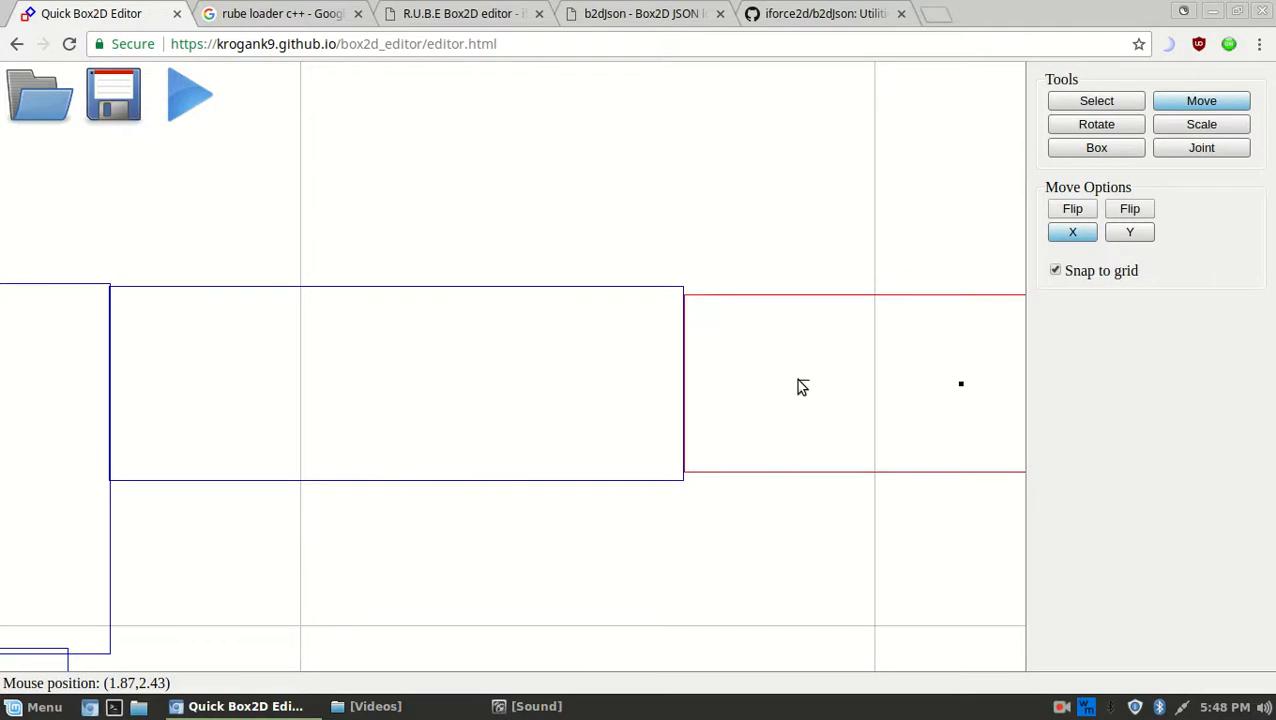
scroll(809, 421, "down", 5)
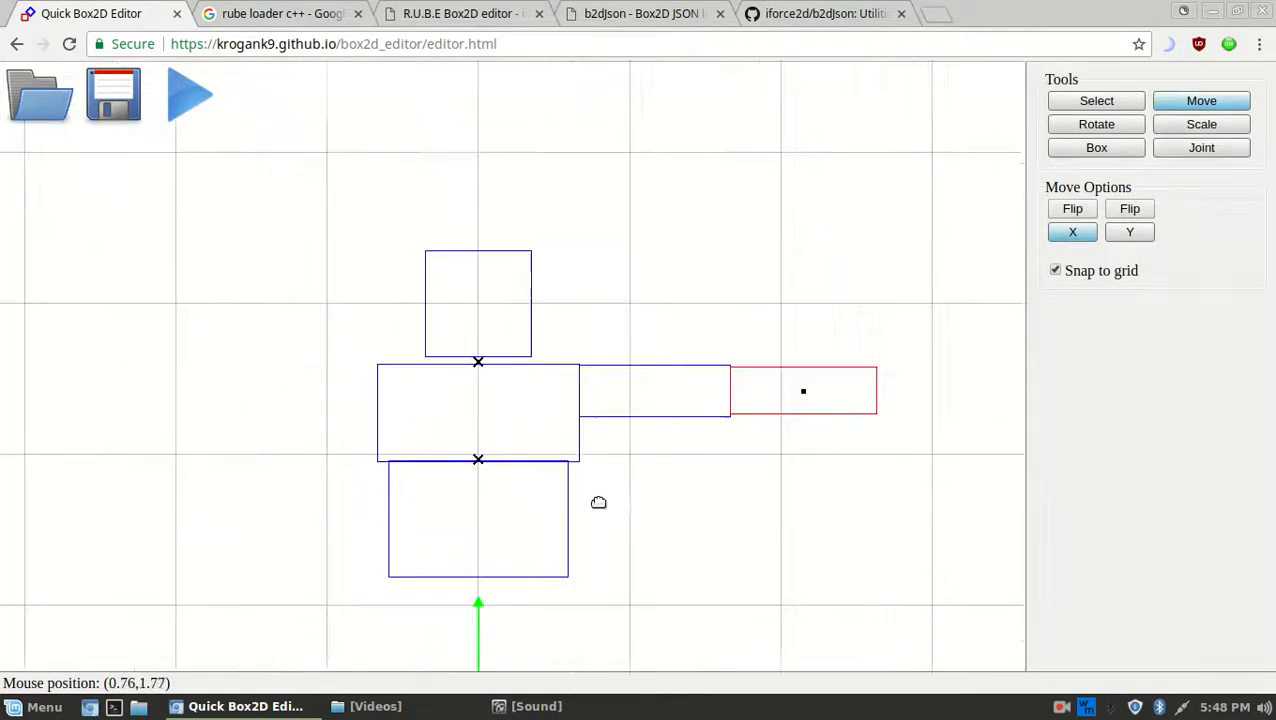
middle_click_drag(571, 453, 618, 536)
middle_click_drag(547, 478, 520, 280)
middle_click_drag(475, 376, 477, 520)
middle_click_drag(558, 336, 563, 270)
middle_click_drag(867, 333, 697, 419)
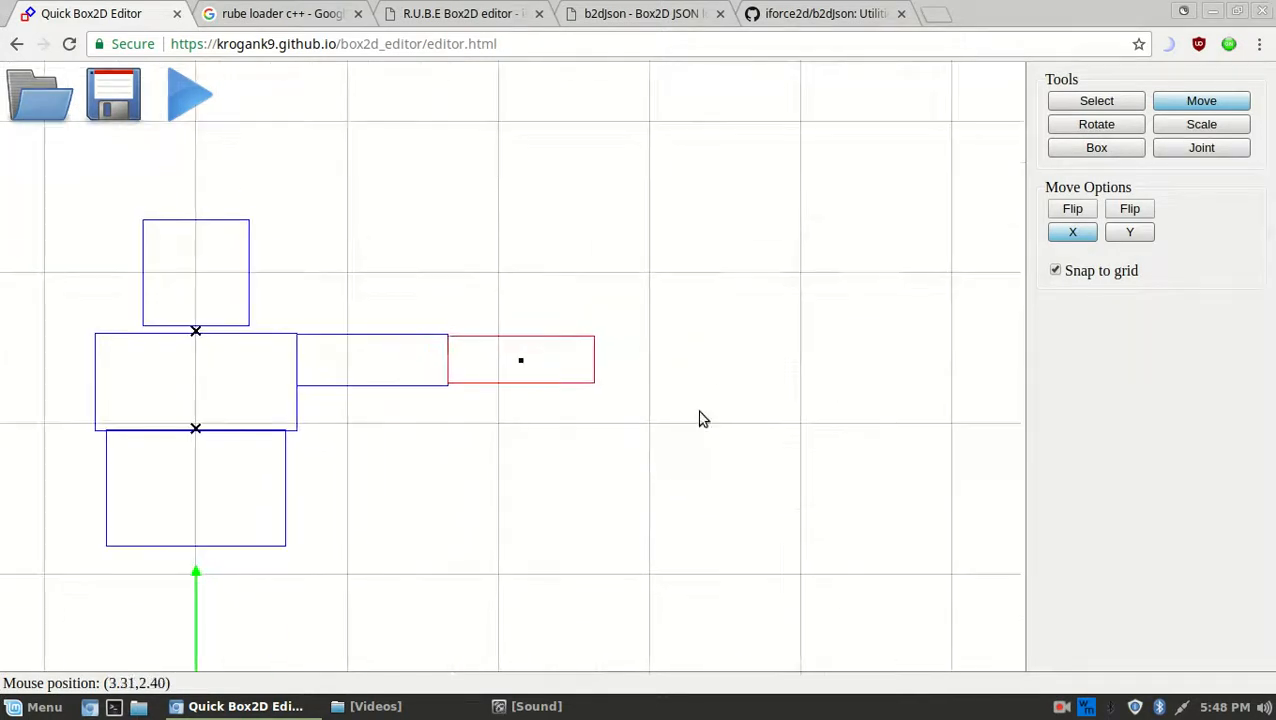
Draw a small hand box at the outer end of the arm
left_click(1099, 147)
scroll(586, 350, "up", 2)
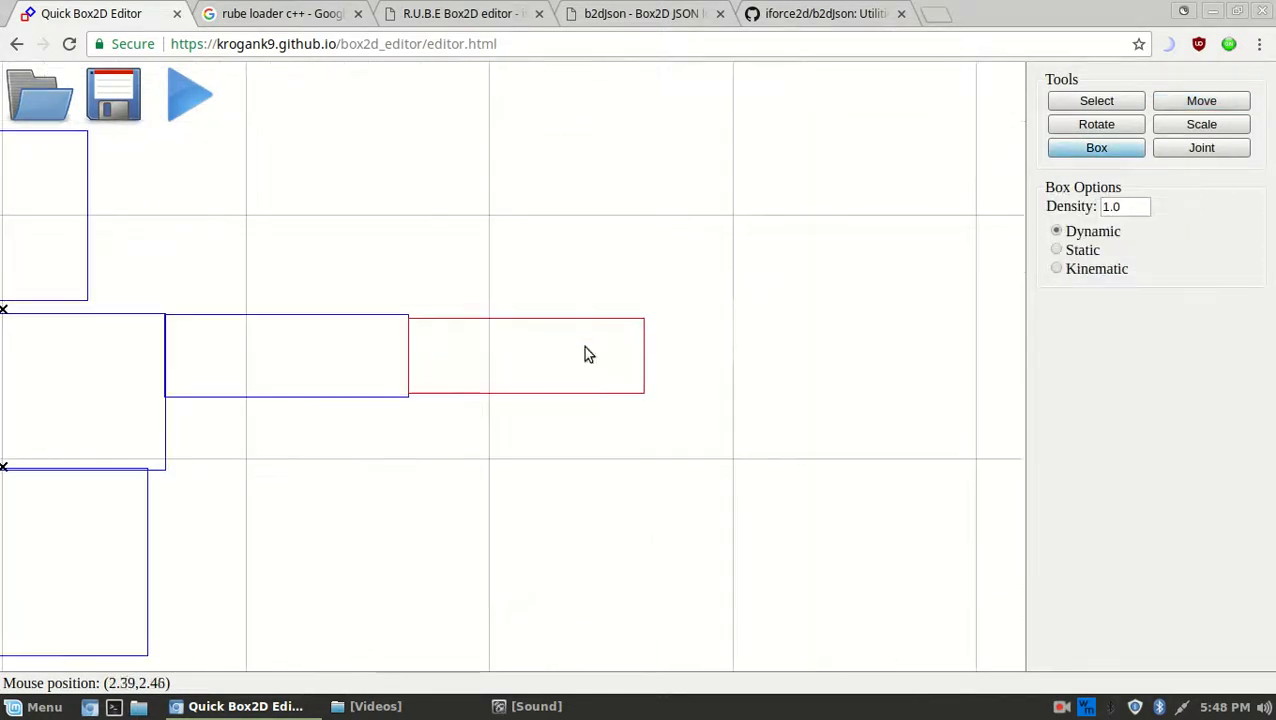
middle_click_drag(735, 342, 713, 332)
left_click_drag(620, 305, 680, 391)
middle_click_drag(709, 460, 843, 274)
middle_click_drag(742, 308, 822, 511)
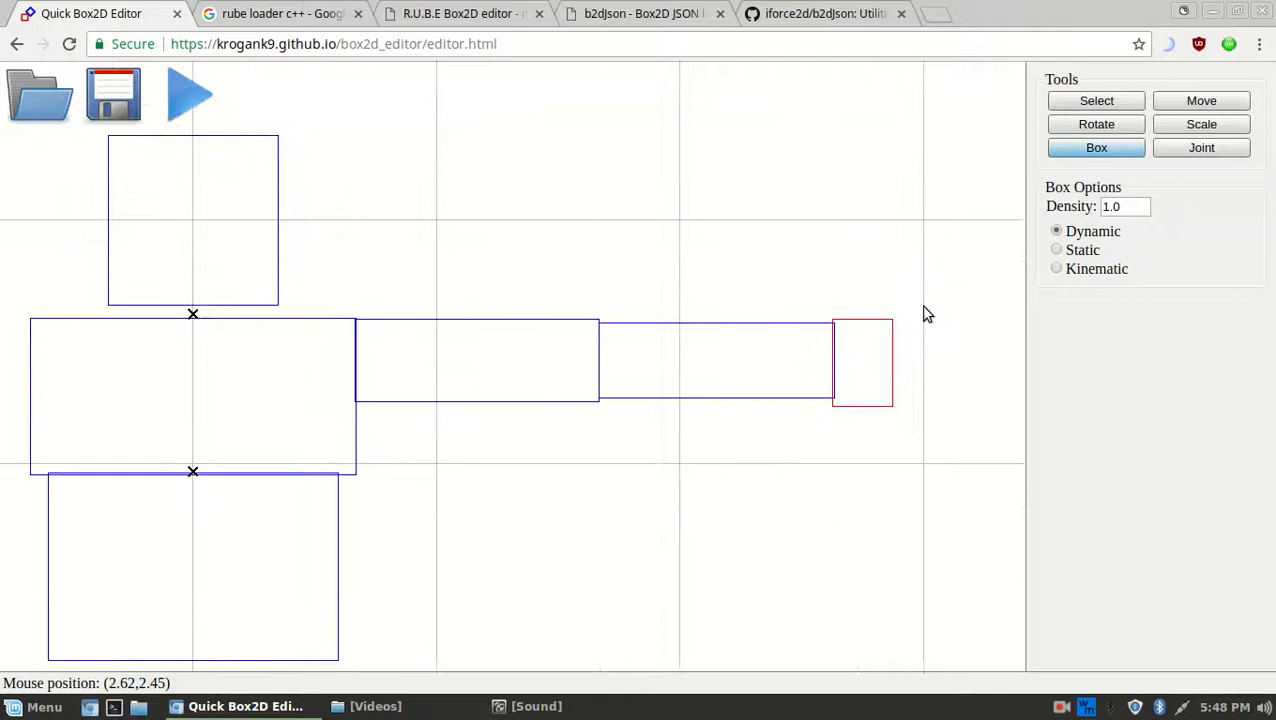
Select the hand box and both arm boxes, then lift all three upward
left_click(1122, 100)
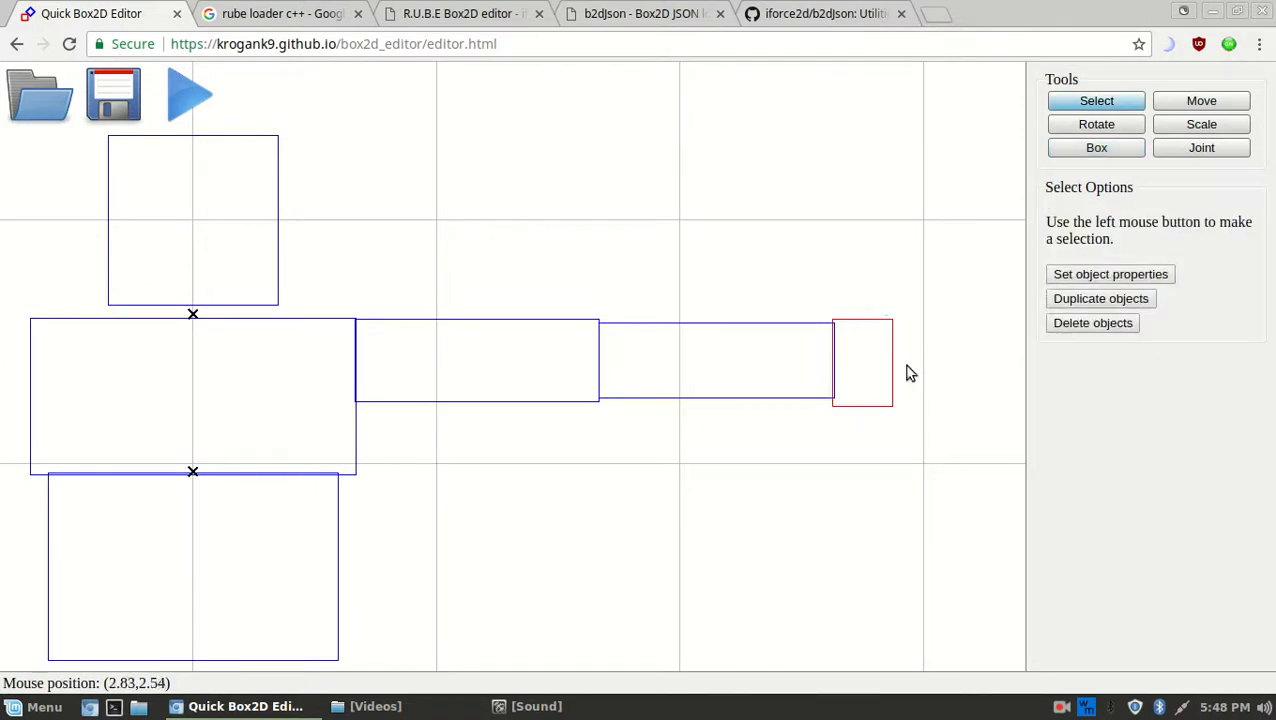
left_click_drag(934, 475, 914, 336)
key("m")
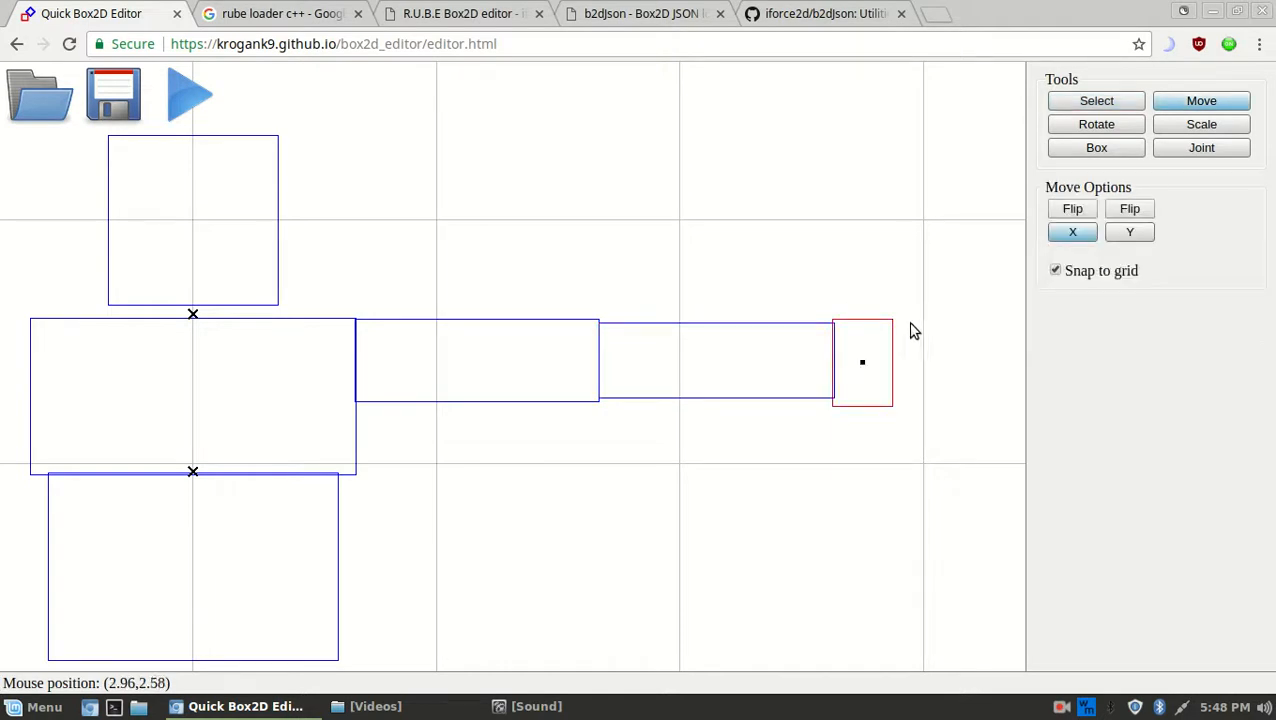
key("s")
left_click_drag(856, 427, 540, 345)
key("m")
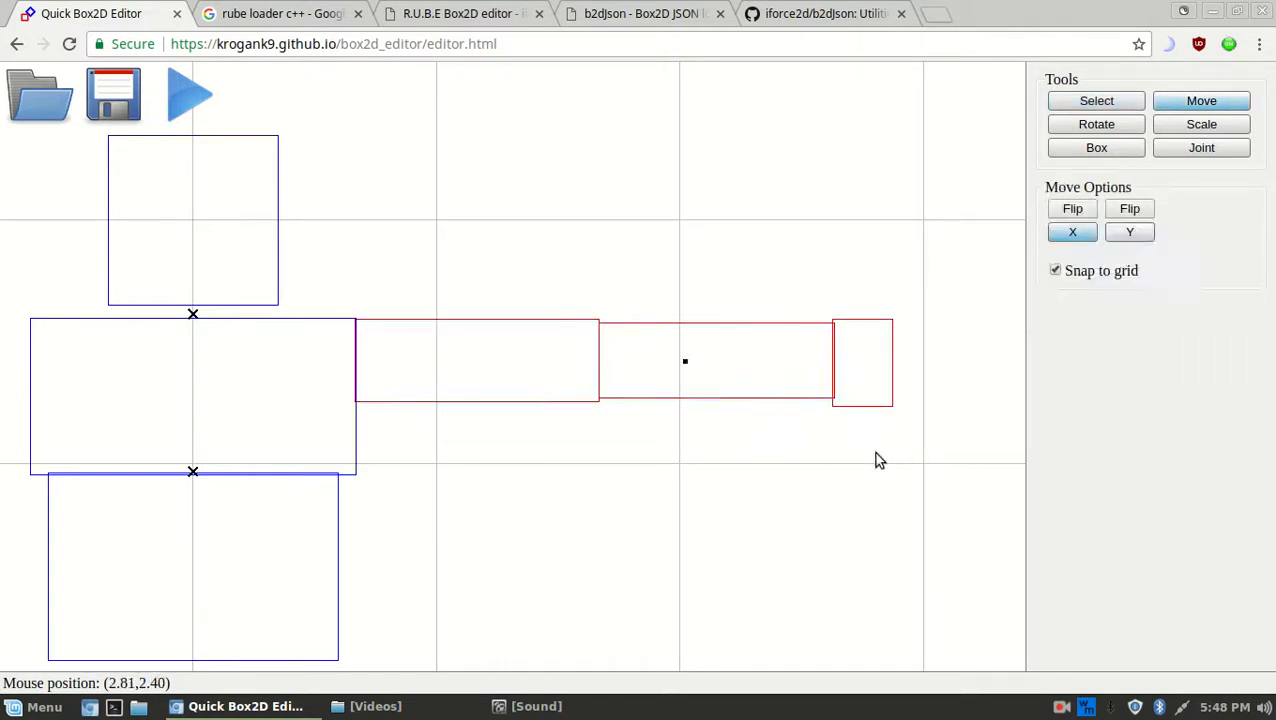
left_click_drag(880, 441, 843, 290)
Try small vertical moves on the hand, middle and inner arm boxes individually, undoing them
key("s")
left_click(924, 333)
left_click_drag(922, 333, 871, 140)
key("m")
mouse_move(886, 219)
left_mouse_down()
mouse_move(898, 213)
mouse_move(897, 236)
left_mouse_up()
key("s")
left_click(692, 216)
key("m")
left_click_drag(692, 216, 716, 237)
key("s")
left_click_drag(572, 276, 472, 146)
key("m")
mouse_move(513, 208)
left_mouse_down()
mouse_move(512, 227)
mouse_move(513, 206)
left_mouse_up()
Lower all three arm boxes together so the arm sits level with the middle box
key("s")
left_click_drag(926, 333, 751, 347)
key("m")
middle_click_drag(872, 342, 826, 271)
key("s")
left_click(833, 377)
middle_click_drag(845, 404, 860, 378)
middle_click_drag(701, 384, 584, 427)
middle_click_drag(701, 356, 681, 462)
Select the whole box figure and raise it higher above the ground
scroll(681, 459, "down", 5)
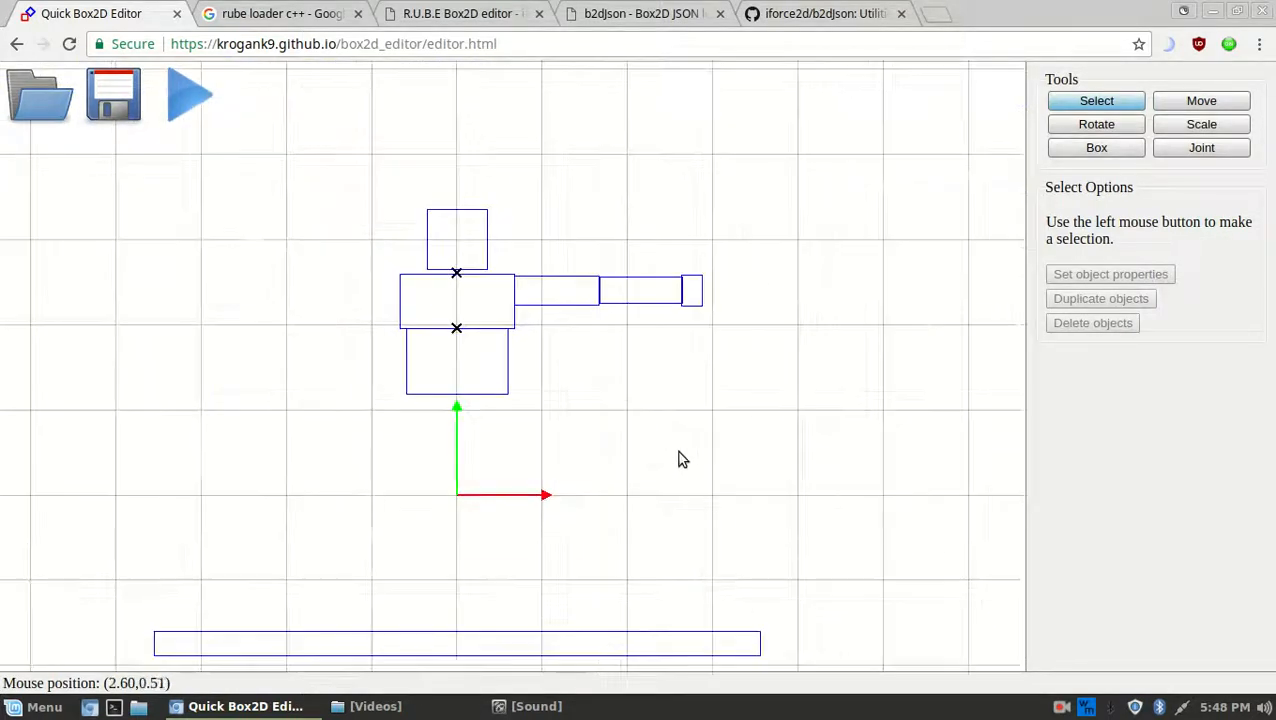
left_click_drag(453, 224, 392, 162)
middle_click_drag(701, 336, 815, 458)
key("m")
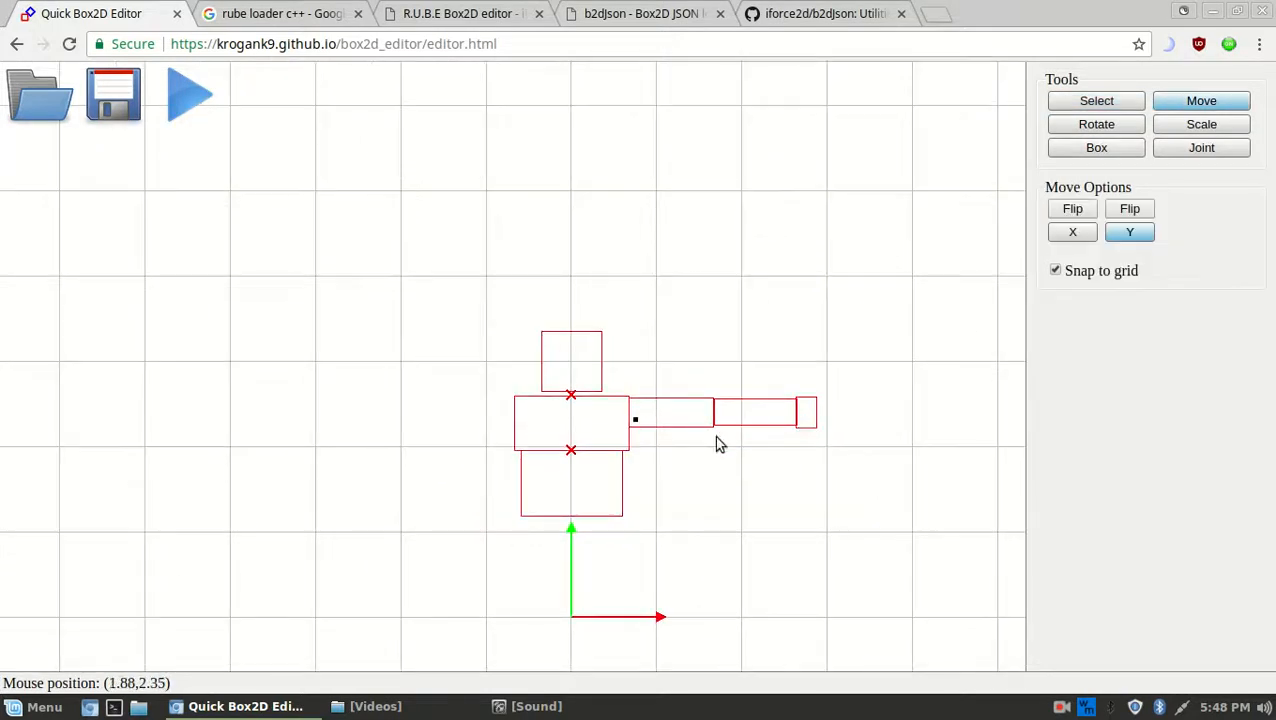
left_click_drag(697, 462, 700, 413)
middle_click_drag(742, 408, 741, 344)
left_click_drag(737, 414, 737, 401)
middle_click_drag(737, 401, 736, 393)
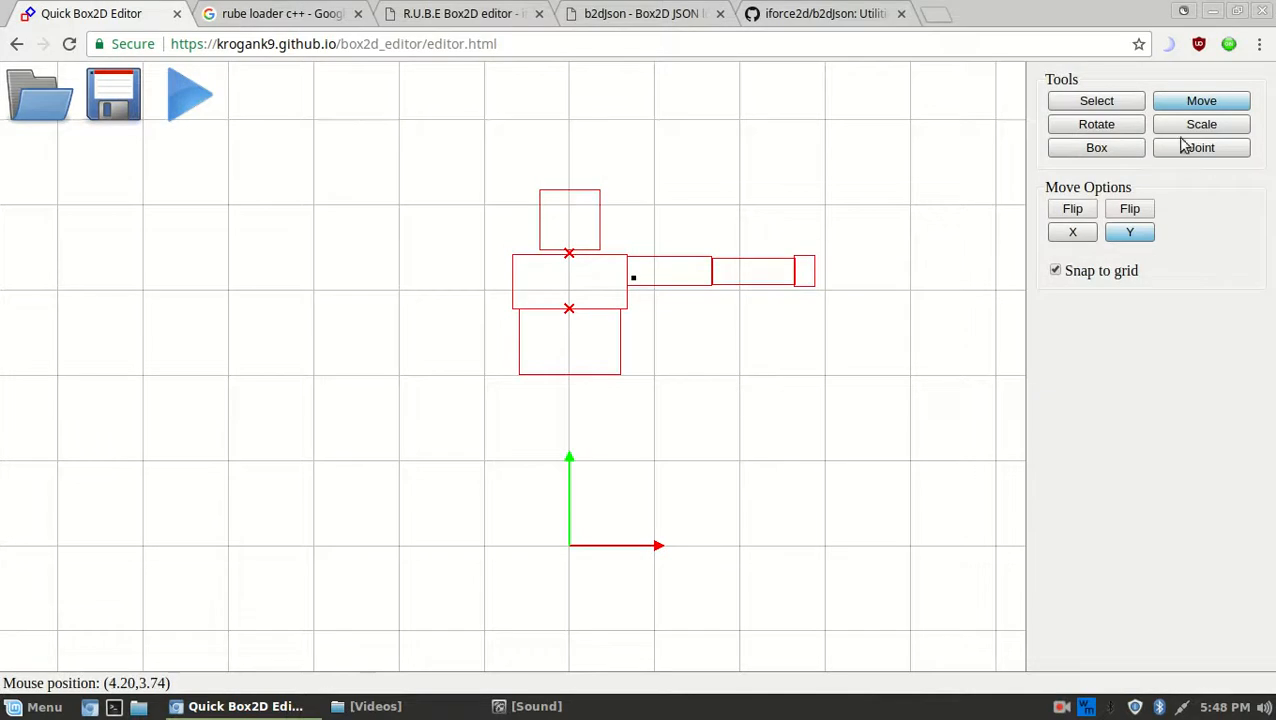
Draw a tall leg box below the lower body box
left_click(1097, 148)
scroll(611, 368, "up", 1)
scroll(610, 368, "up", 2)
middle_click_drag(797, 450, 709, 285)
scroll(690, 250, "up", 2)
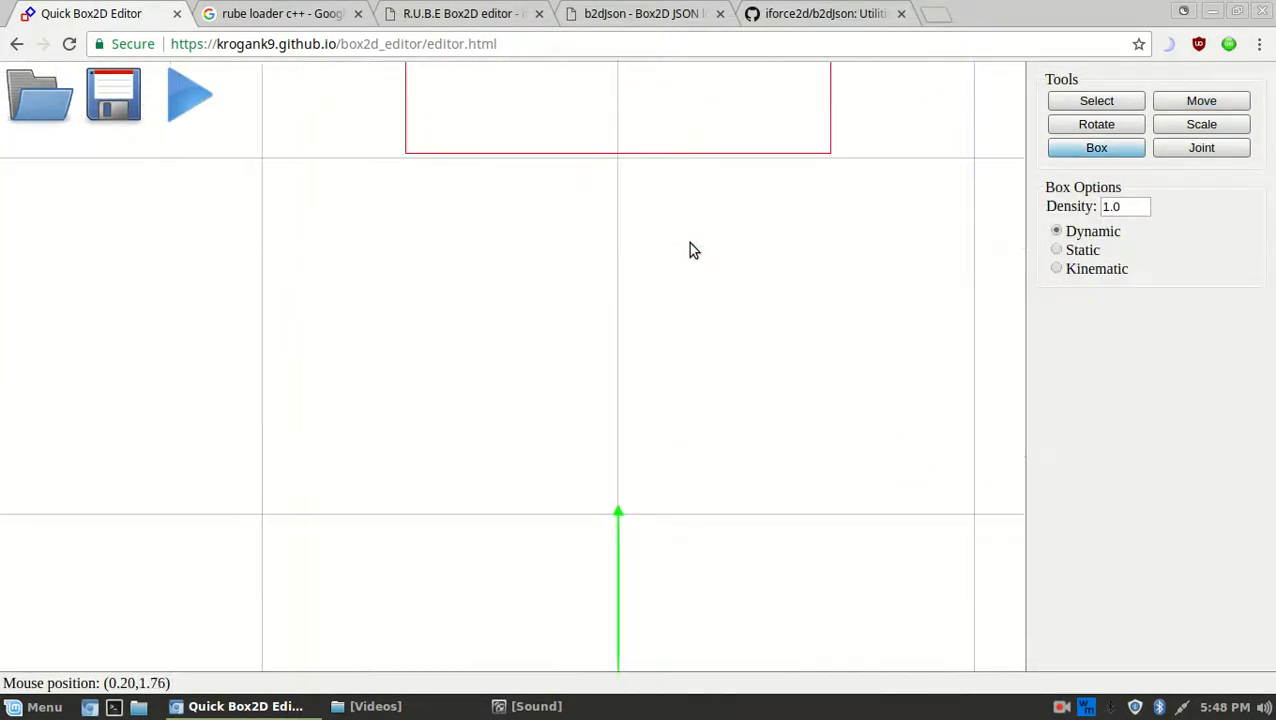
left_click_drag(829, 156, 700, 515)
scroll(789, 525, "down", 5)
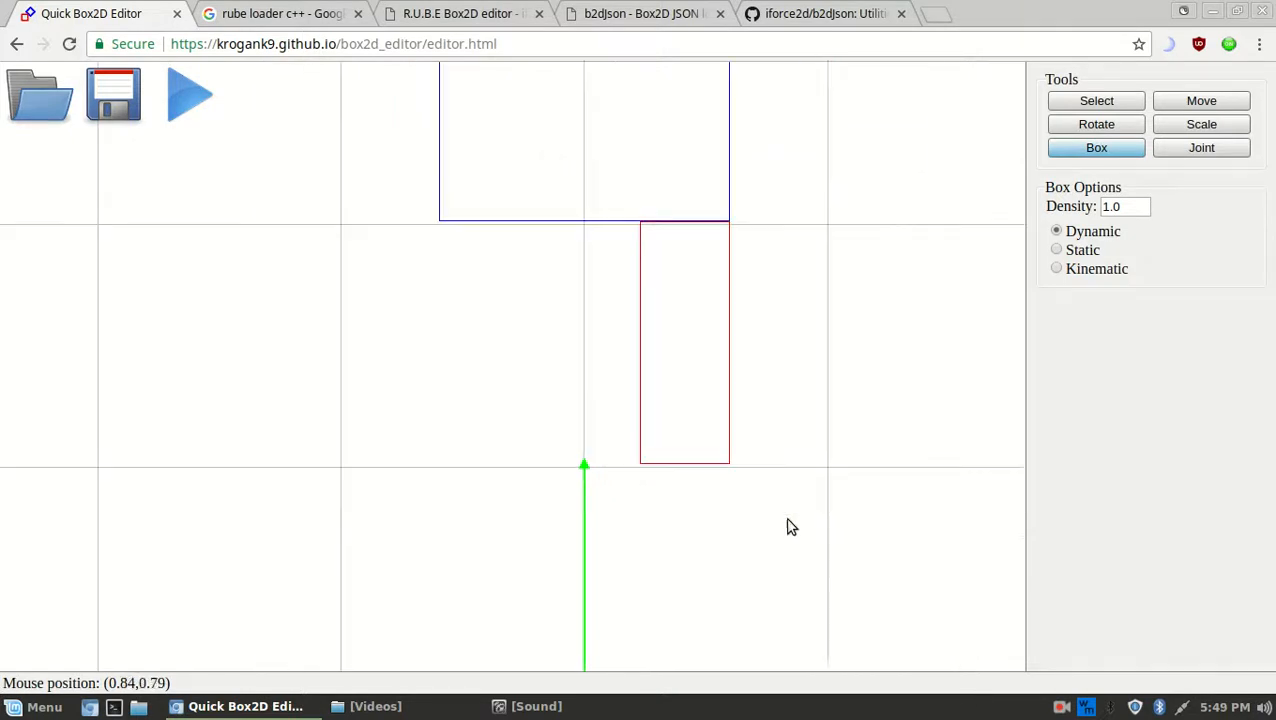
scroll(620, 420, "up", 4)
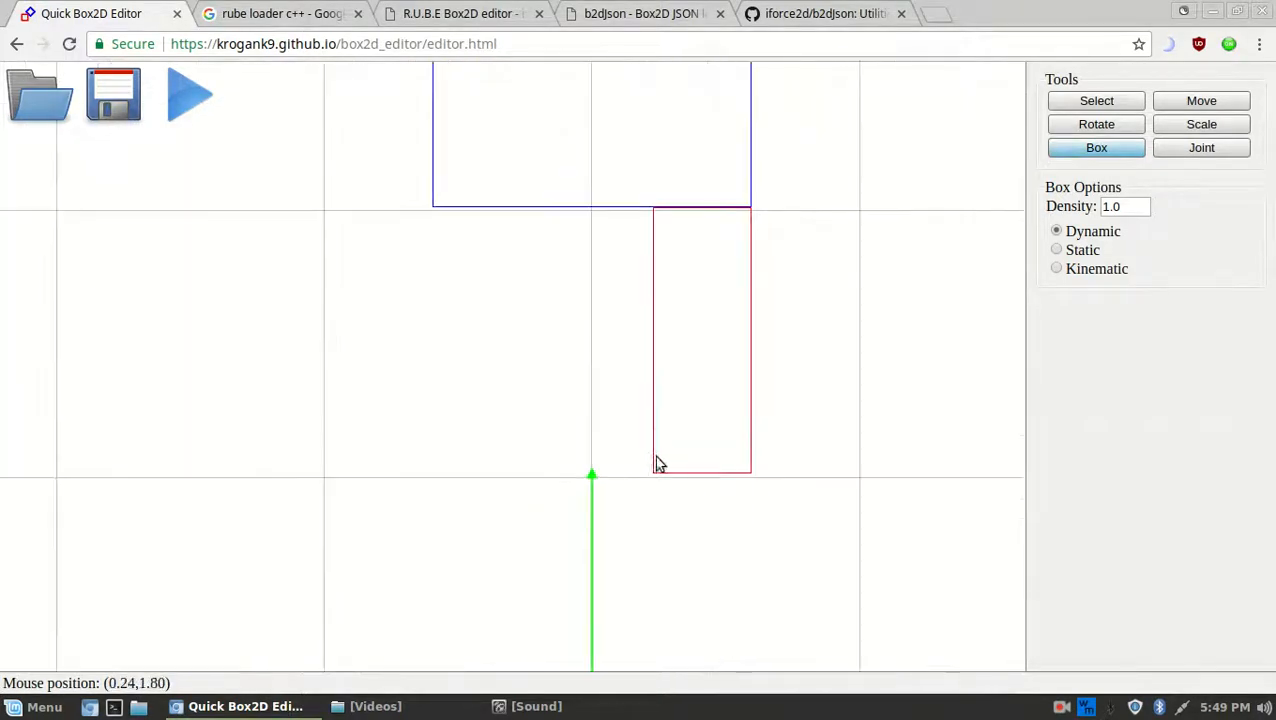
Limit Move to the vertical axis and slide the leg box straight into position
key("m")
left_click(1051, 236)
left_click(1122, 229)
left_click(1083, 232)
left_click(1127, 232)
left_click_drag(813, 282, 769, 515)
scroll(800, 272, "down", 5)
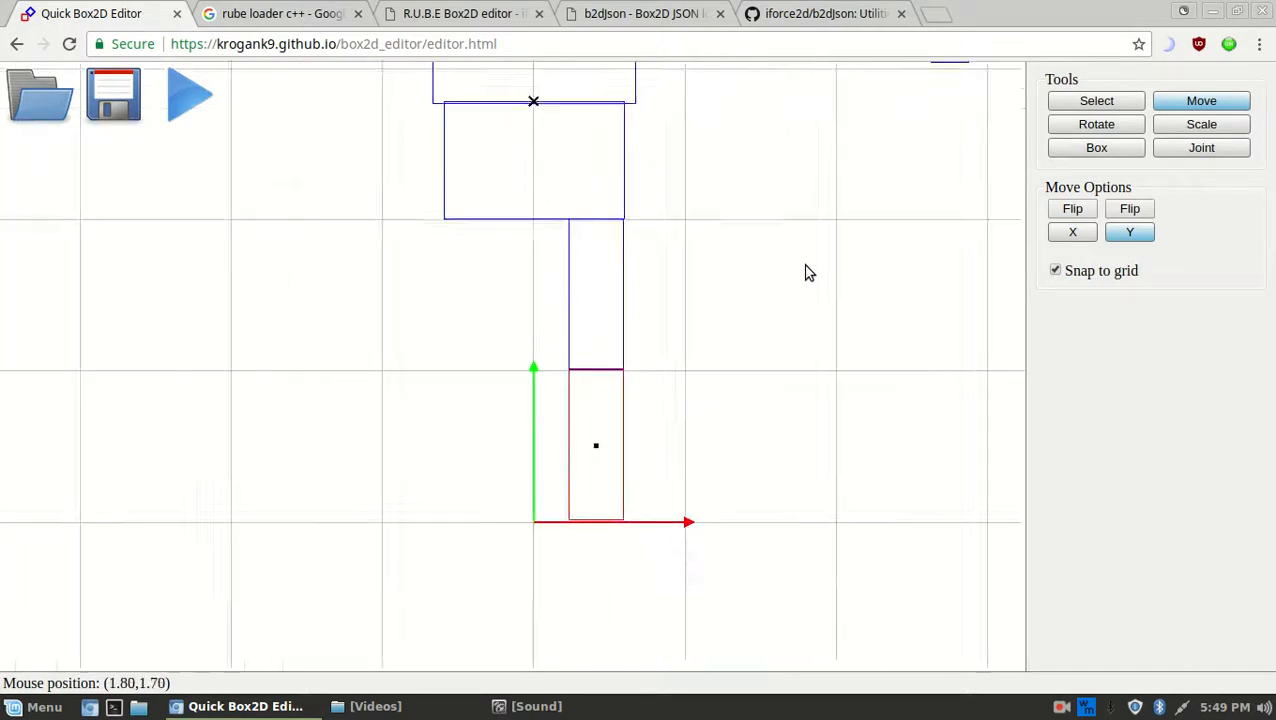
scroll(690, 415, "up", 2)
scroll(692, 411, "up", 3)
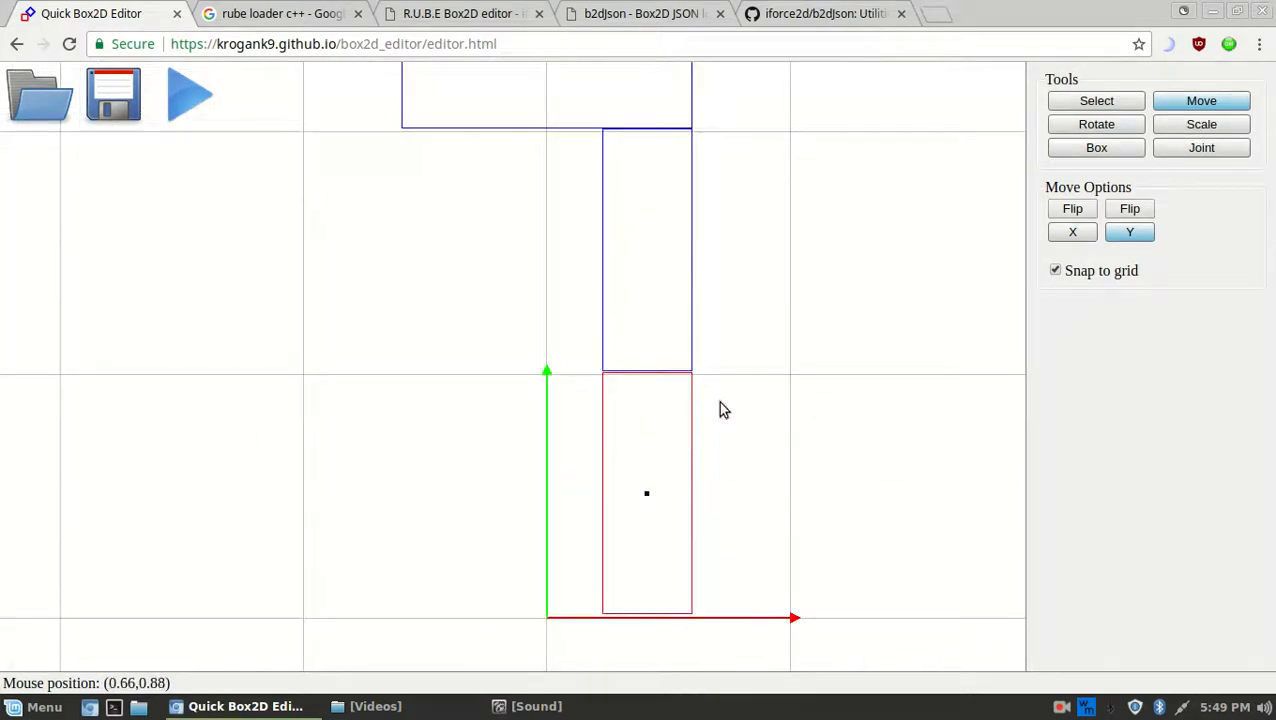
middle_click_drag(741, 372, 711, 256)
left_click_drag(770, 262, 768, 424)
Scale the red box into a short foot box under the leg
key("s")
middle_click_drag(765, 422, 767, 377)
left_click_drag(781, 308, 728, 486)
key("m")
scroll(747, 425, "down", 13)
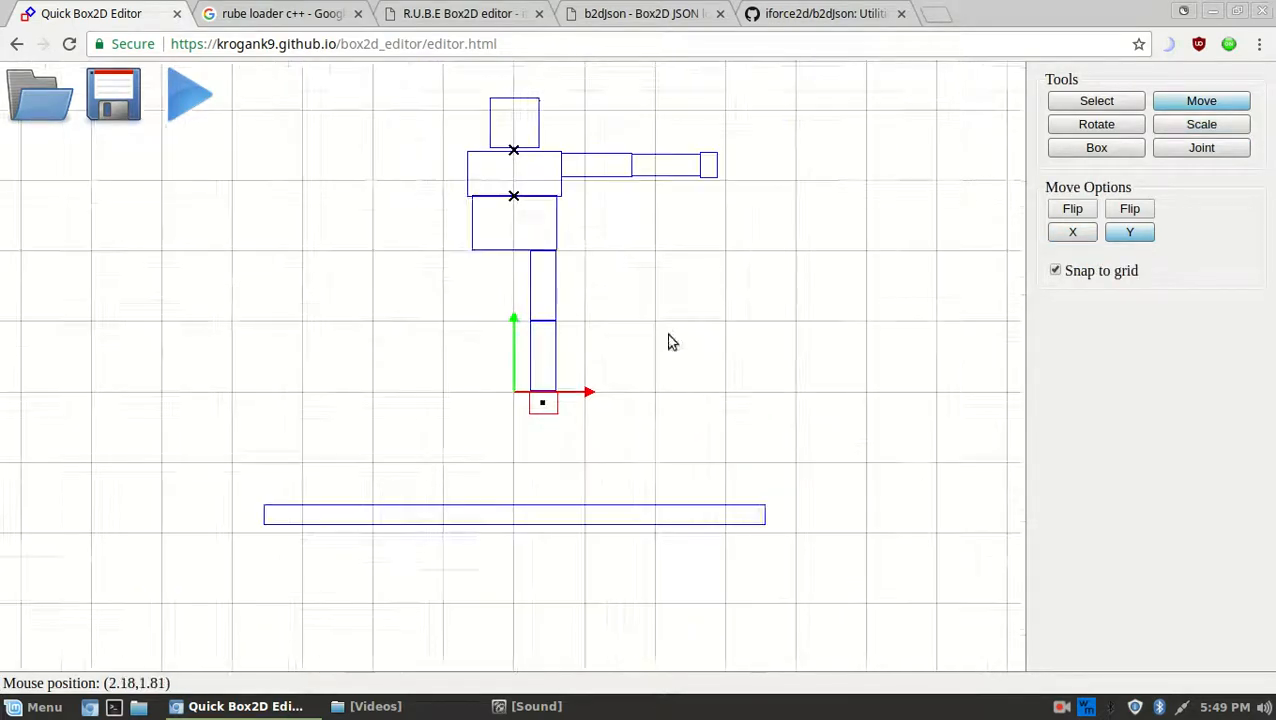
middle_click_drag(669, 222, 657, 392)
scroll(560, 450, "up", 3)
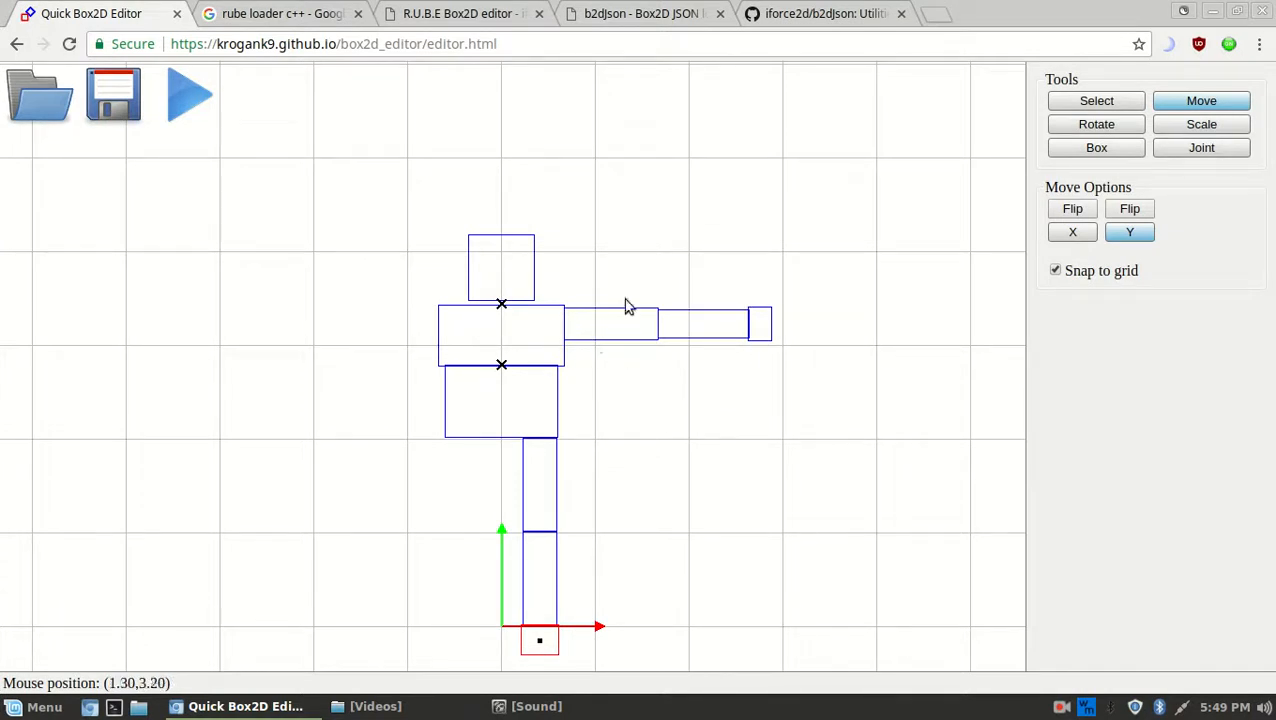
Select the torso and upper arm and place a Revolute joint at the shoulder edge
key("s")
scroll(645, 300, "up", 12)
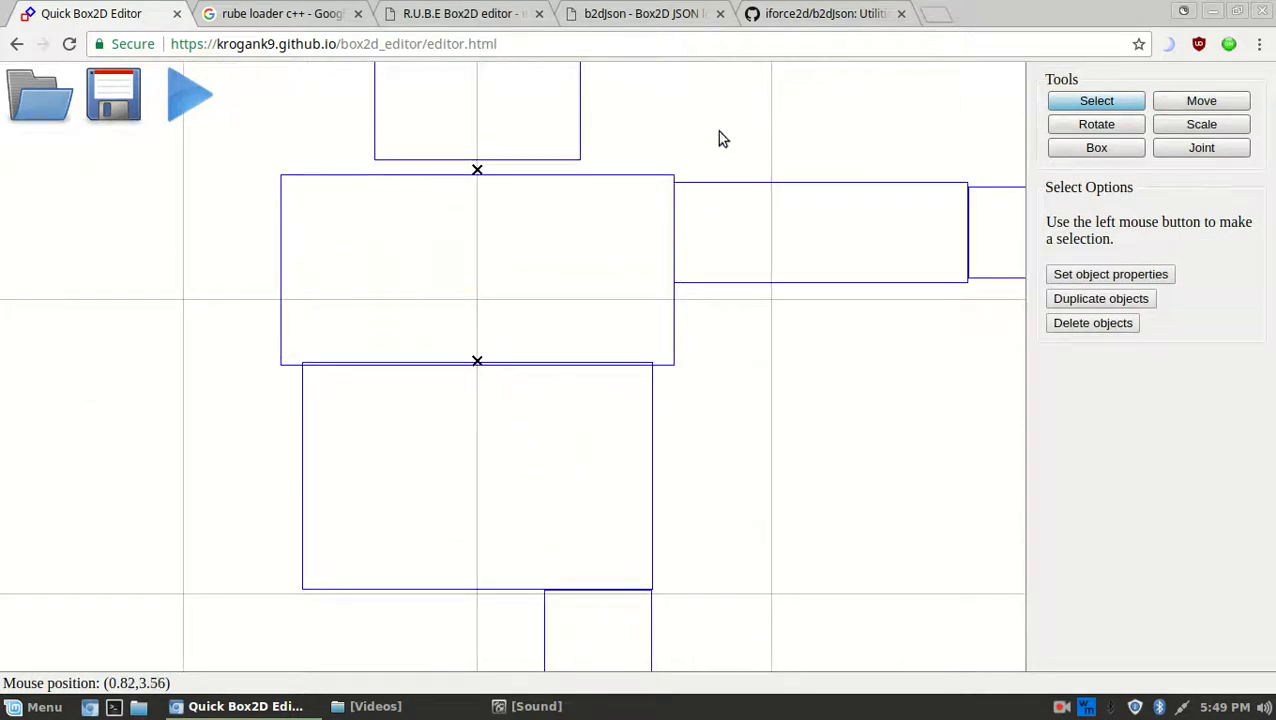
middle_click_drag(715, 165, 609, 296)
left_click_drag(632, 480, 492, 310)
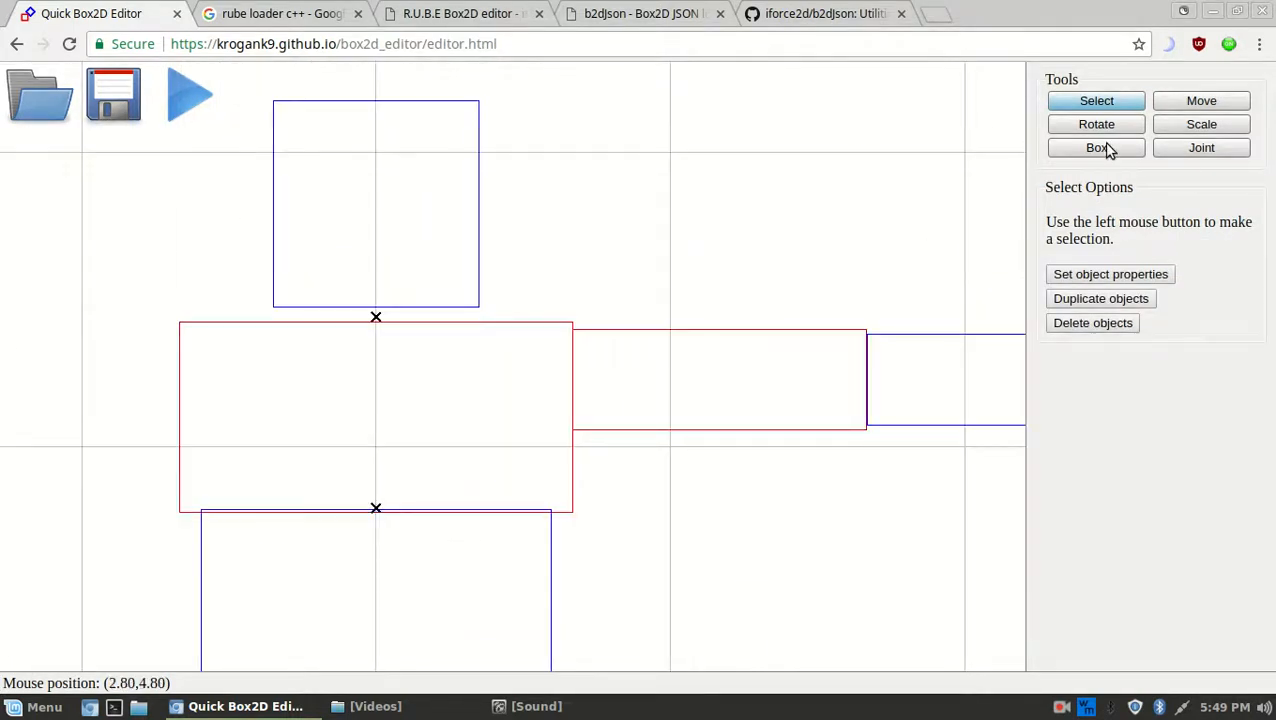
left_click(1200, 148)
left_click(1100, 309)
left_click(1086, 329)
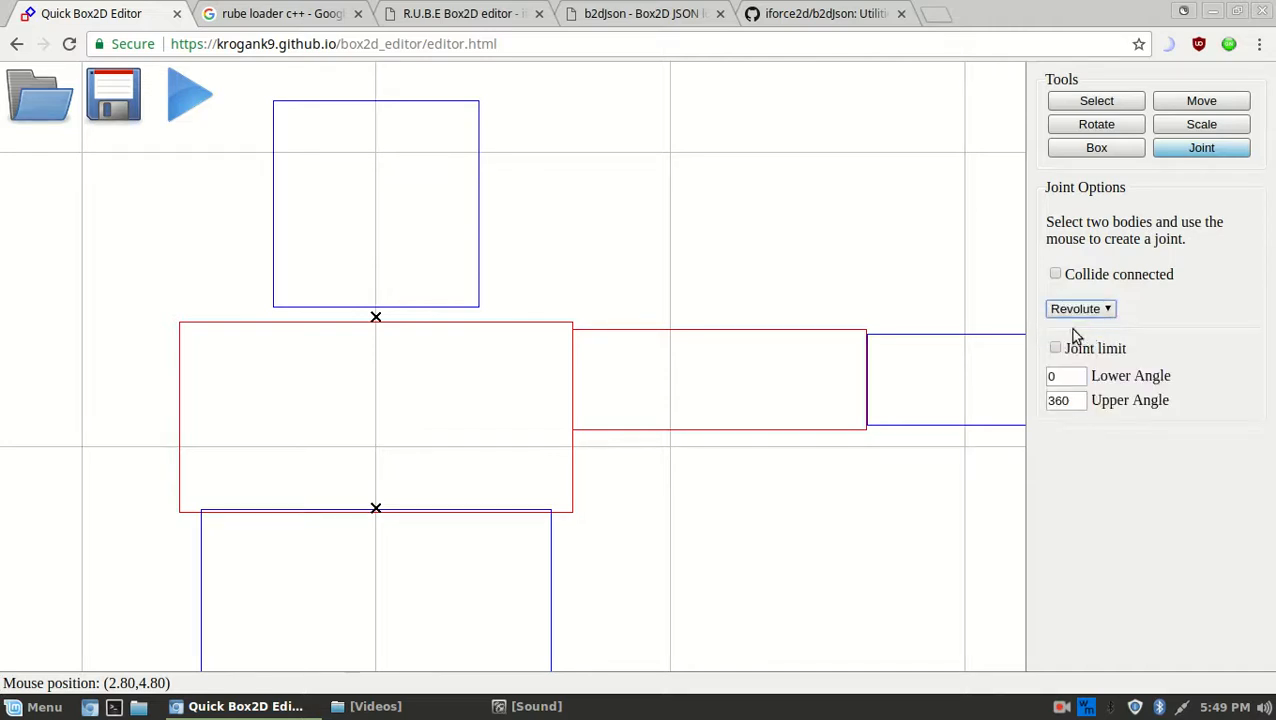
left_click(573, 381)
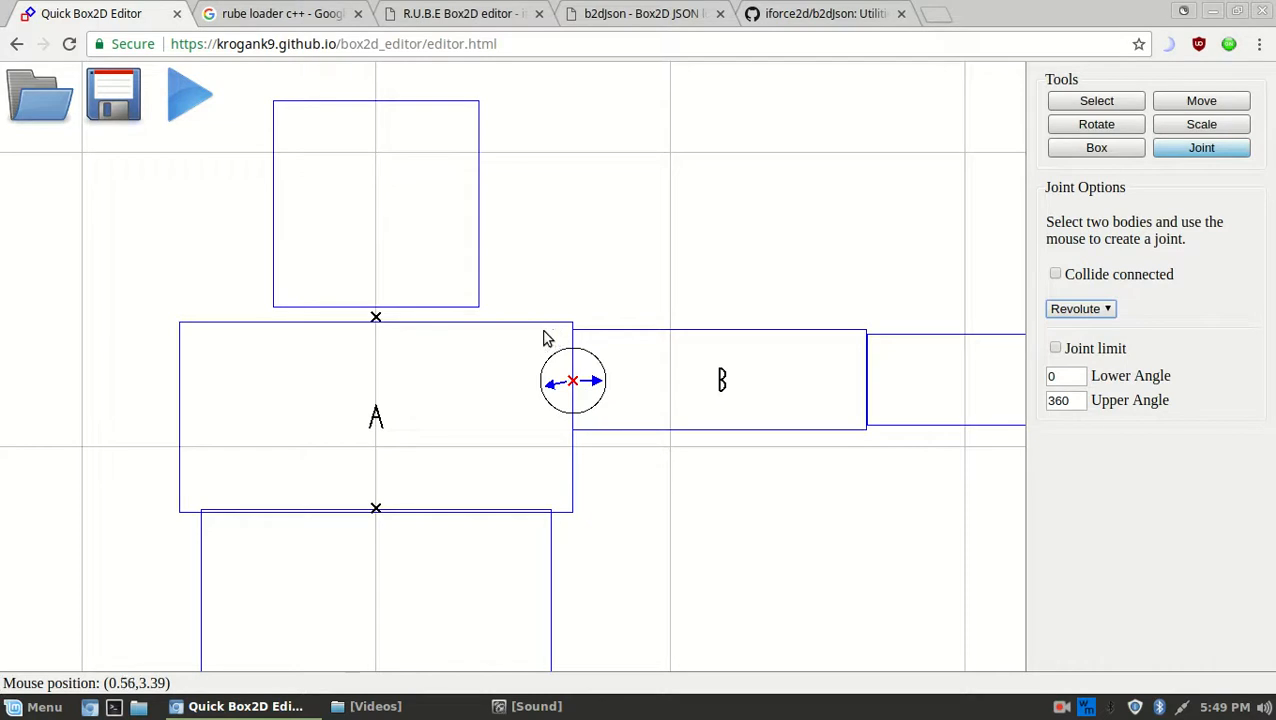
Select the new shoulder joint to check it, then clear the selection
left_click(1133, 102)
left_click(583, 286)
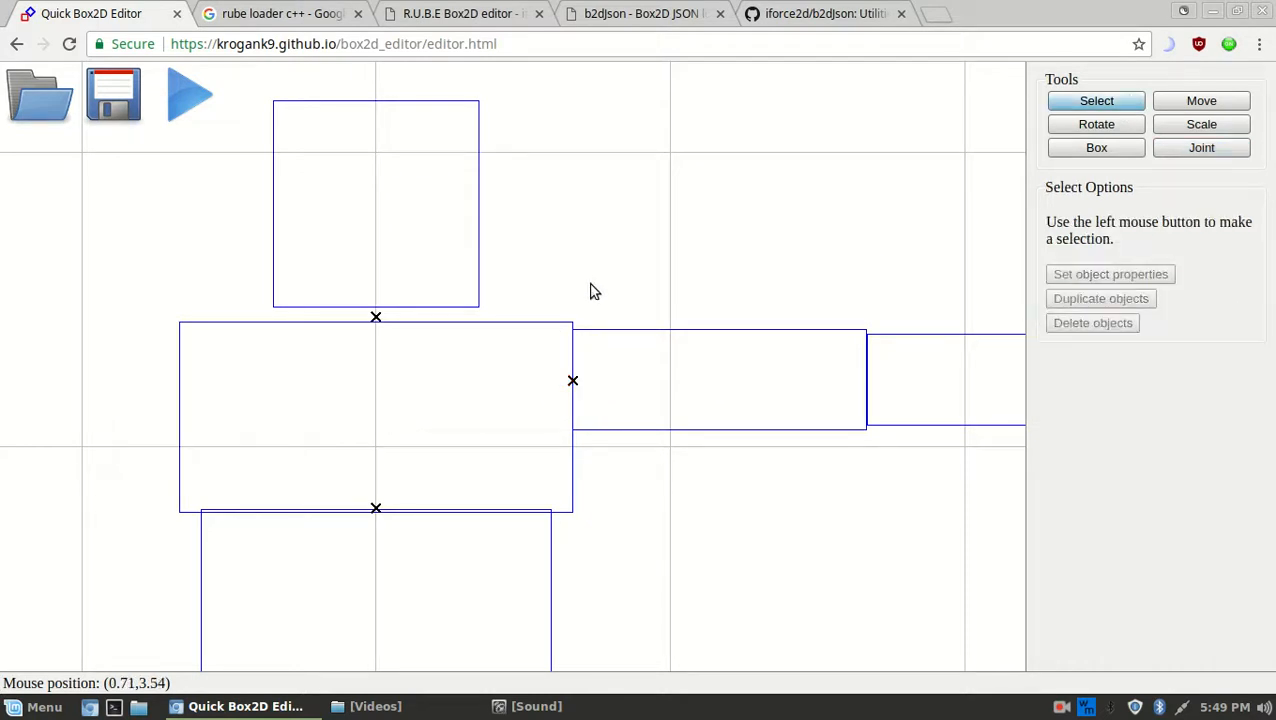
left_click(572, 382)
left_click(590, 477)
Practise selecting the torso and upper arm boxes together, ending with nothing selected
left_click(539, 460)
left_click(642, 384)
left_click(504, 420)
left_click(618, 404)
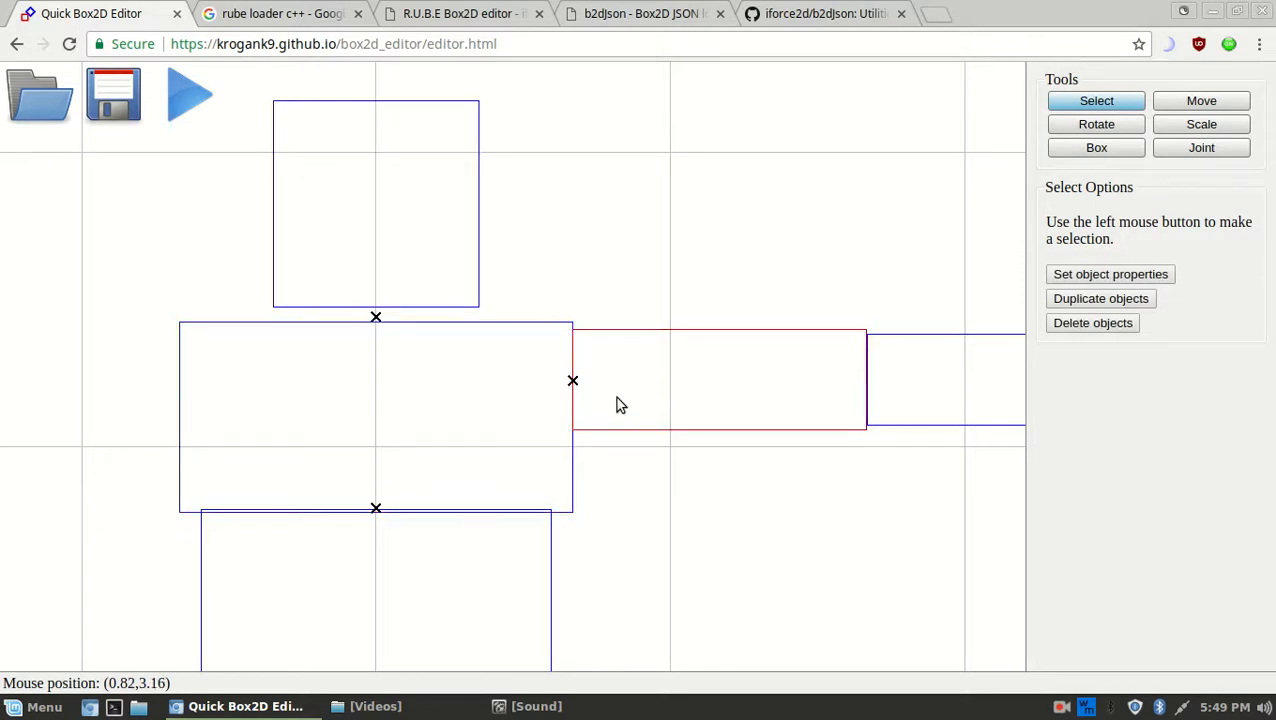
left_click(504, 391)
left_click(647, 399, "shift")
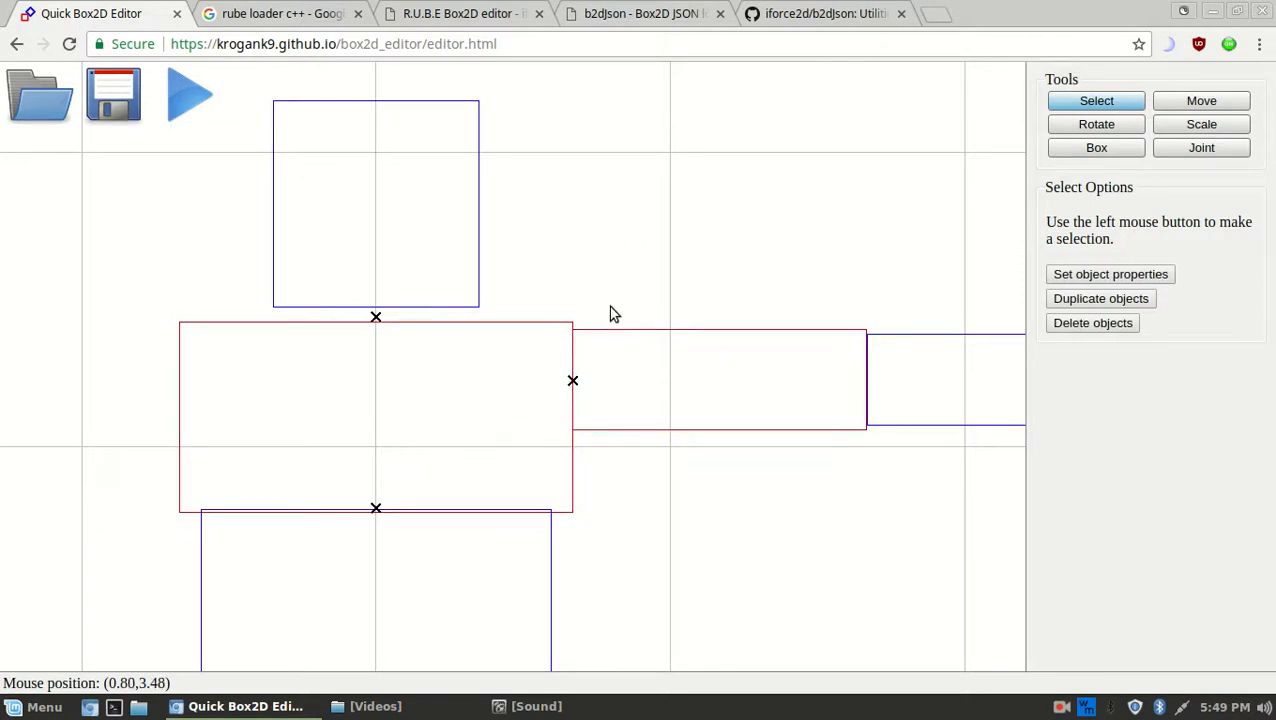
left_click(617, 307)
left_click_drag(562, 337, 678, 338)
left_click(636, 264)
left_click(520, 336)
left_click(658, 350, "shift")
left_click(645, 203)
Select the shoulder joint and view its properties without changing anything
scroll(614, 330, "down", 2)
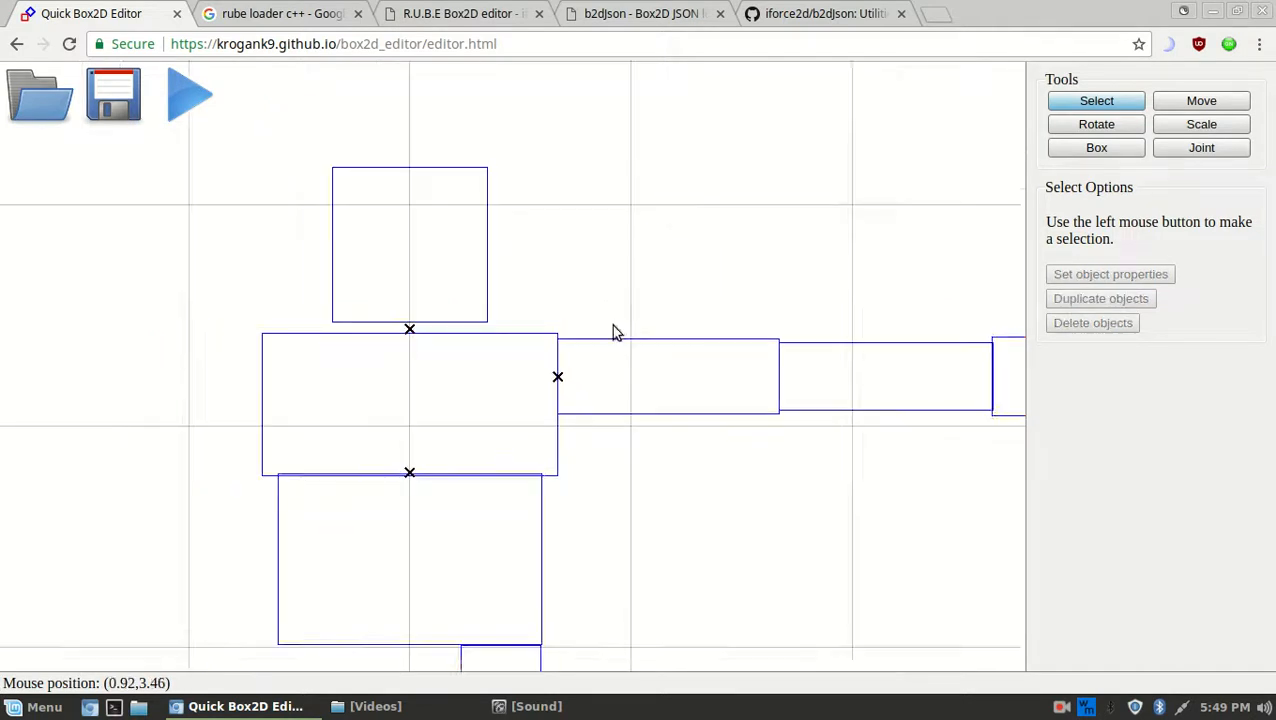
scroll(615, 325, "up", 1)
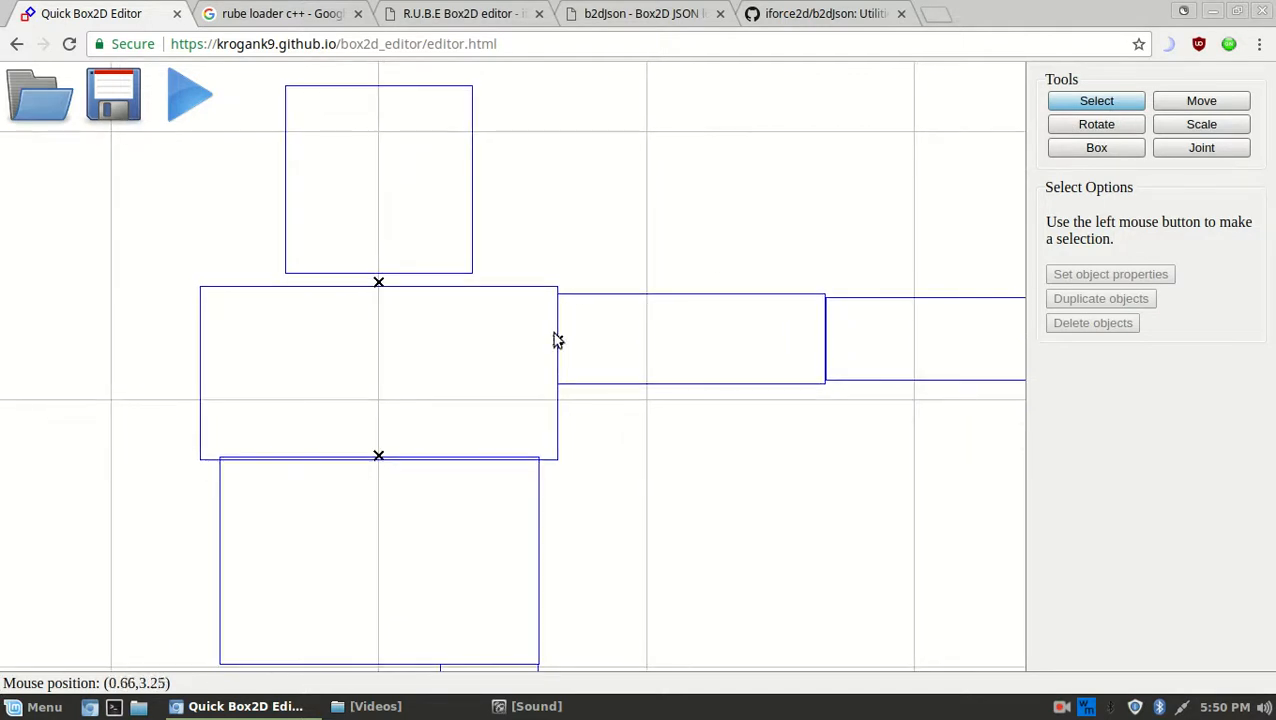
left_click(557, 341)
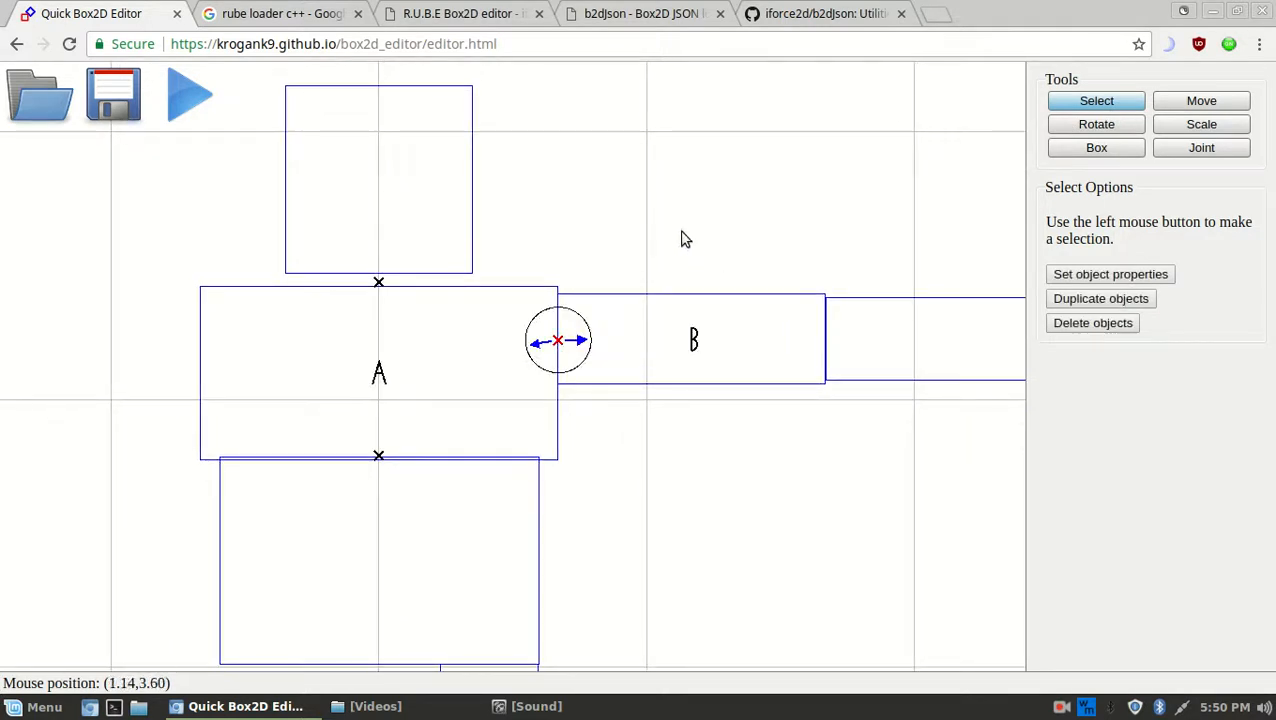
right_click_drag(695, 248, 691, 219)
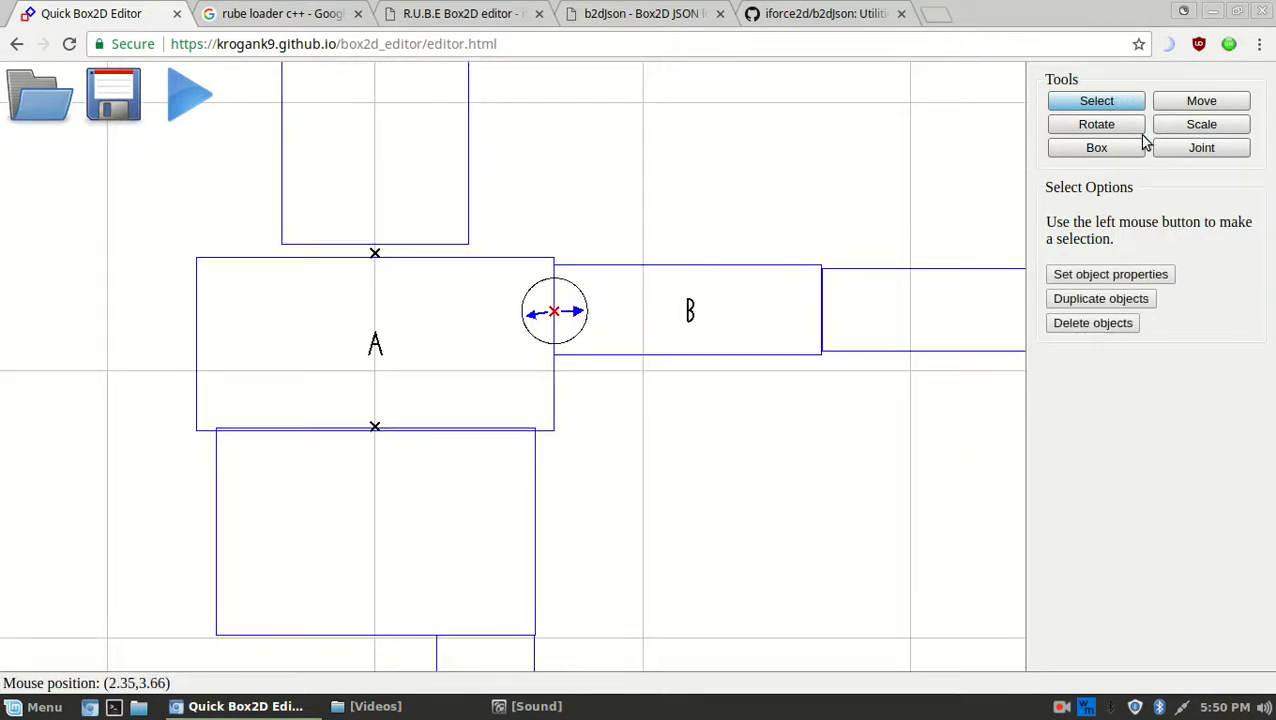
left_click(1185, 147)
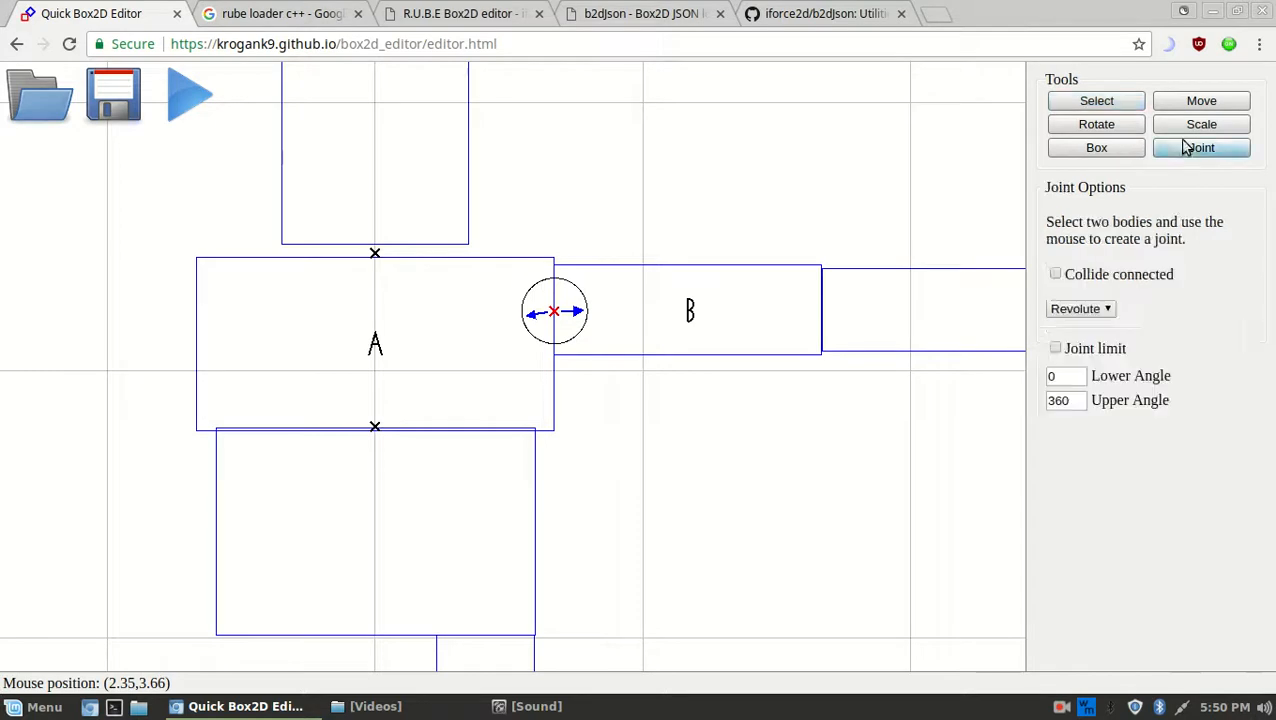
left_click(1122, 100)
left_click(1112, 275)
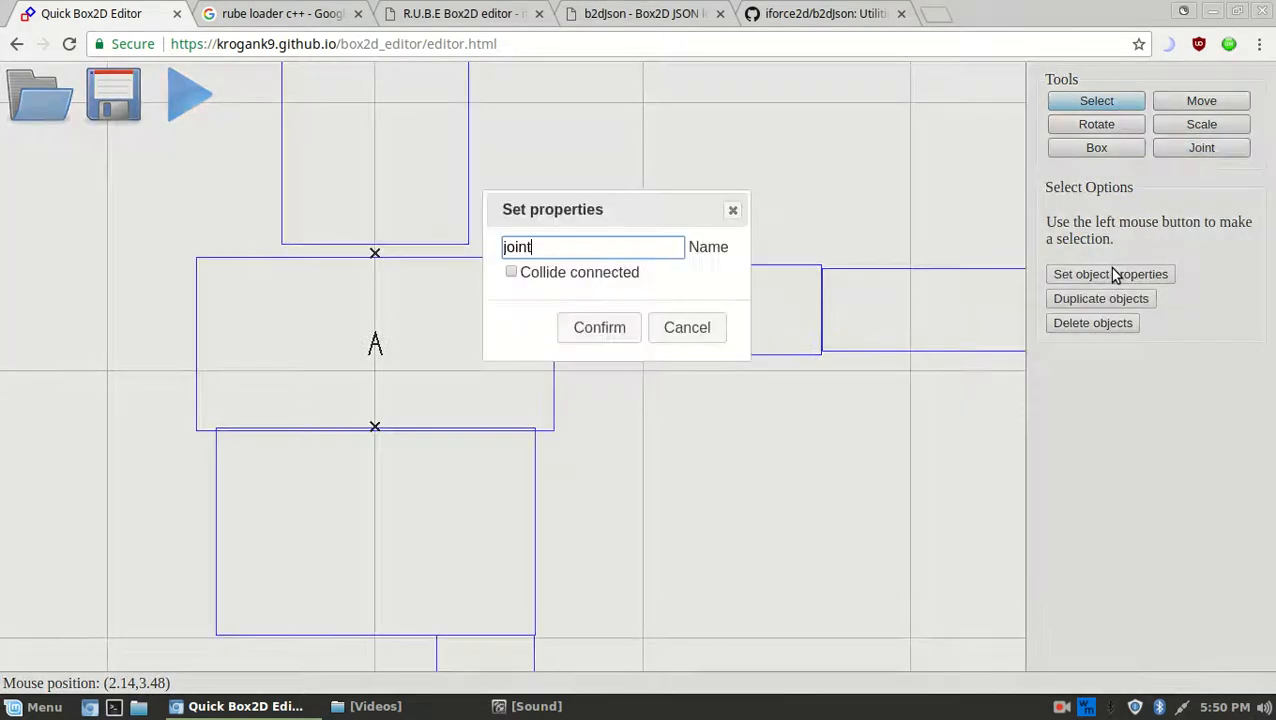
left_click(684, 331)
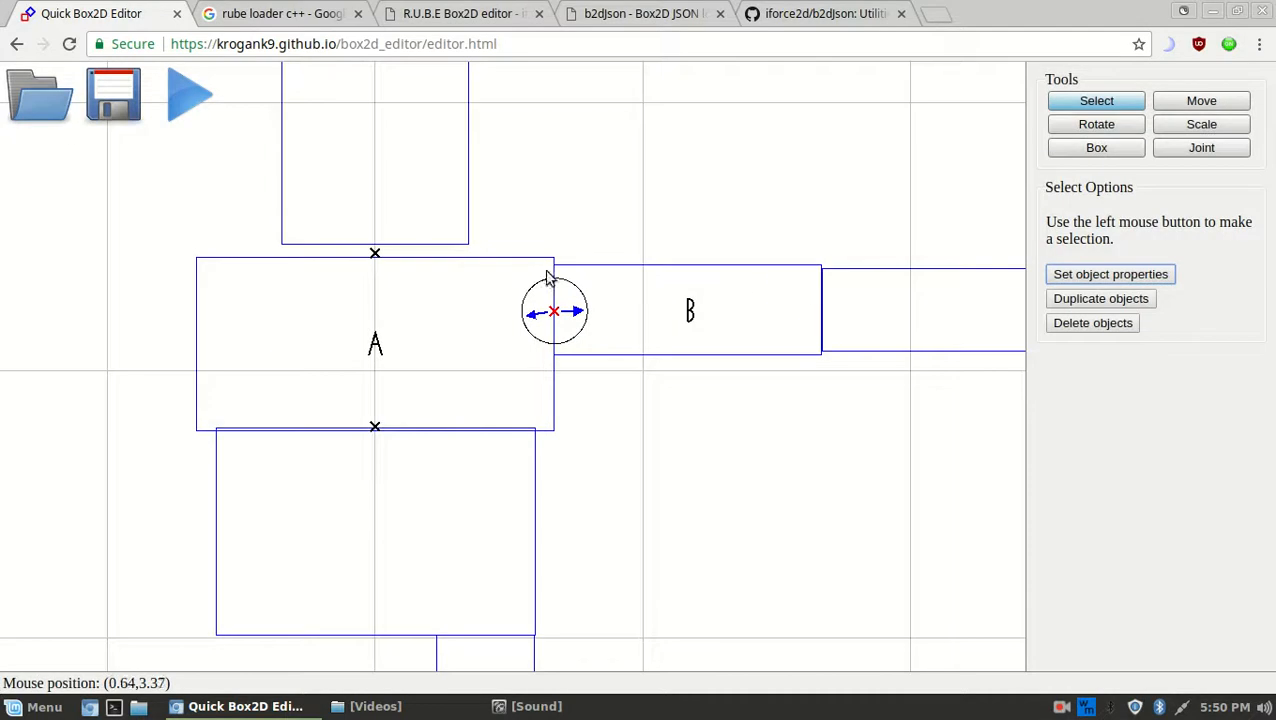
Delete the shoulder joint and reselect the torso and upper arm boxes
left_click(949, 178)
left_click(1180, 148)
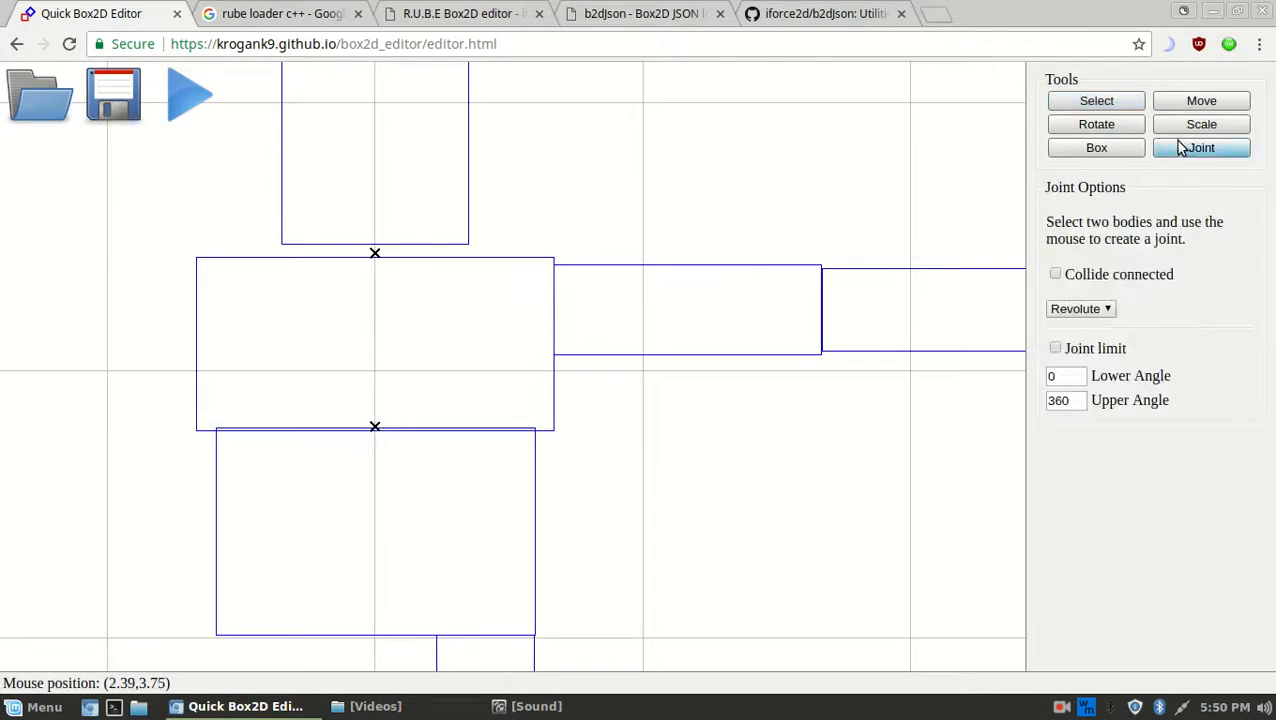
left_click(1107, 101)
left_click(521, 282)
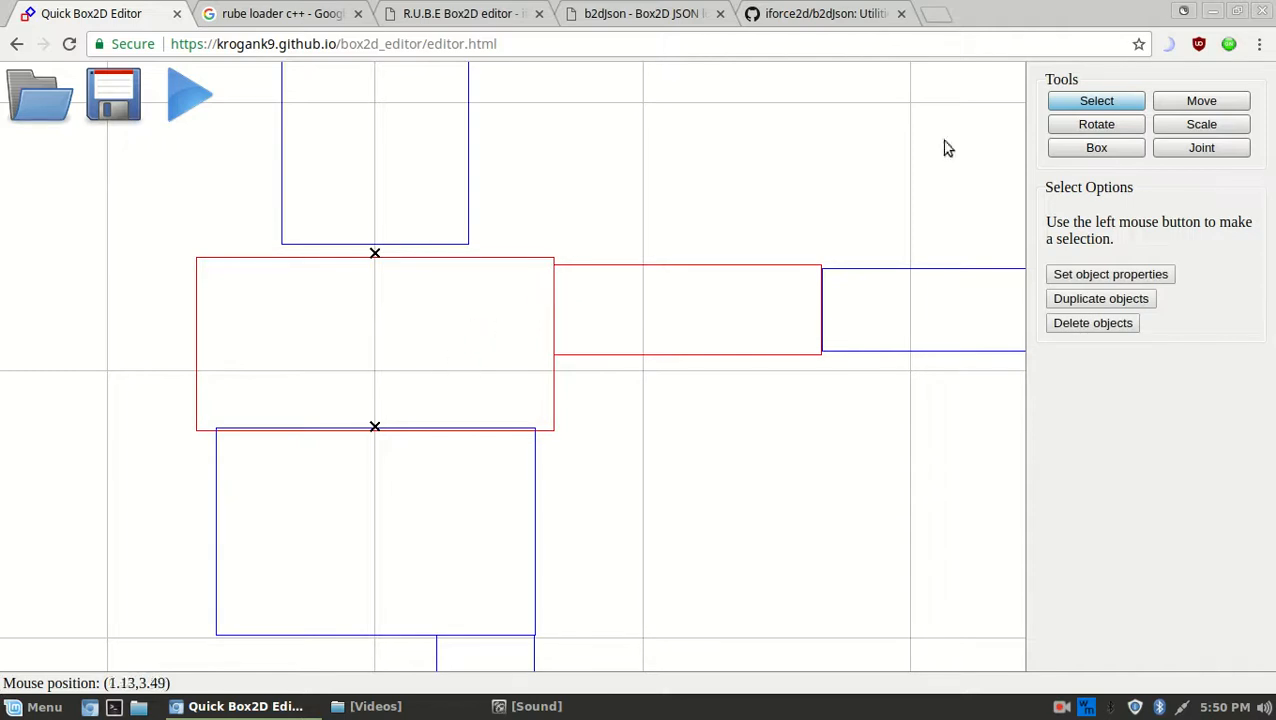
Place a Revolute joint with Joint limit 0 to 180 degrees at the torso–upper arm edge
left_click(1185, 147)
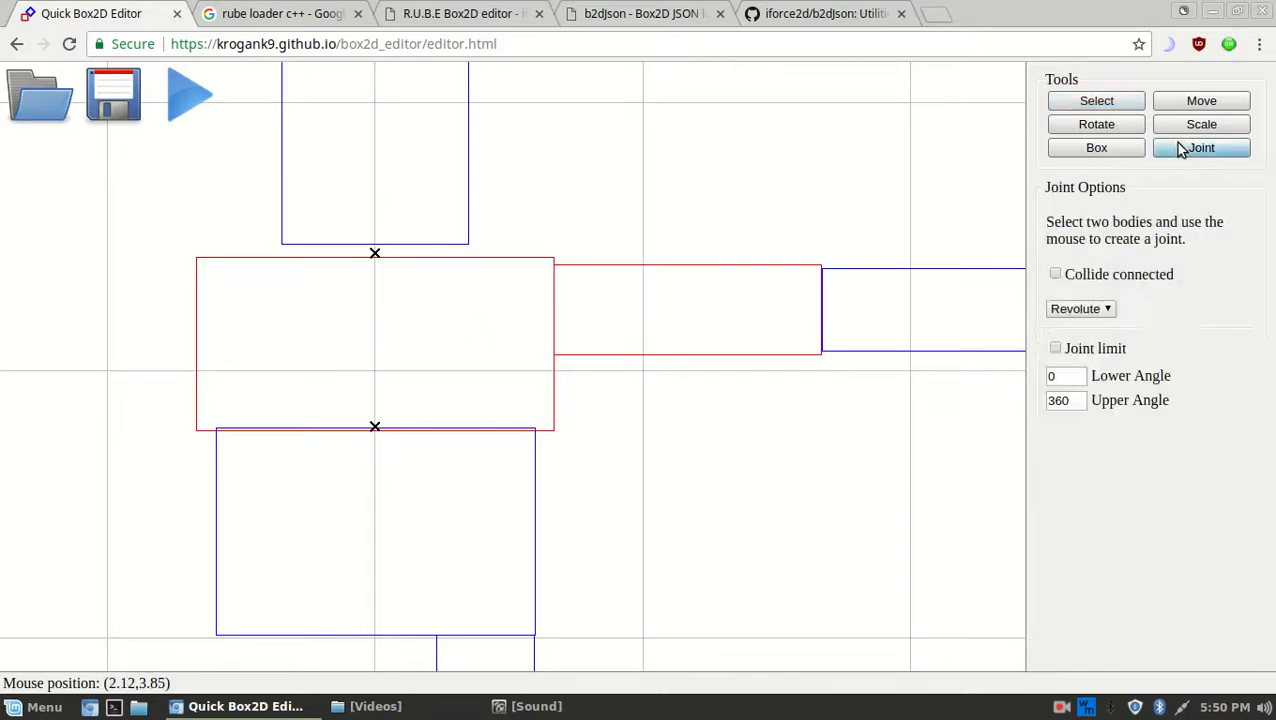
scroll(755, 305, "down", 1)
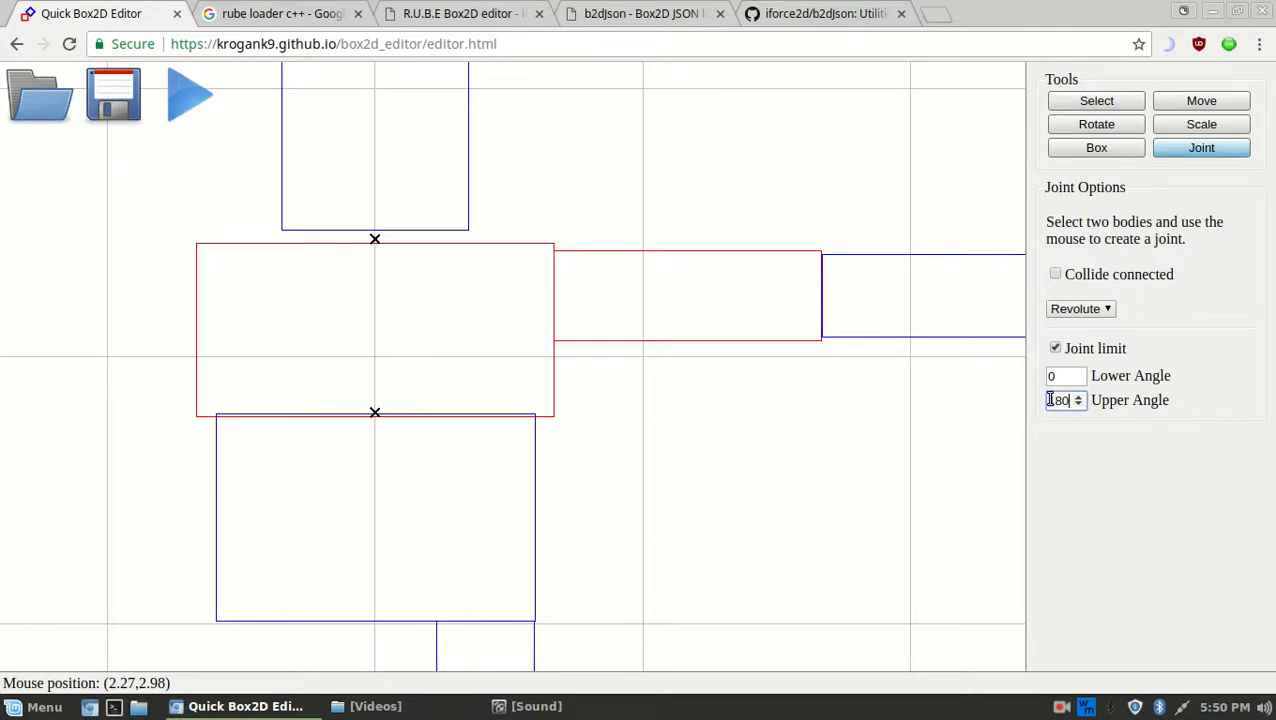
left_click(554, 295)
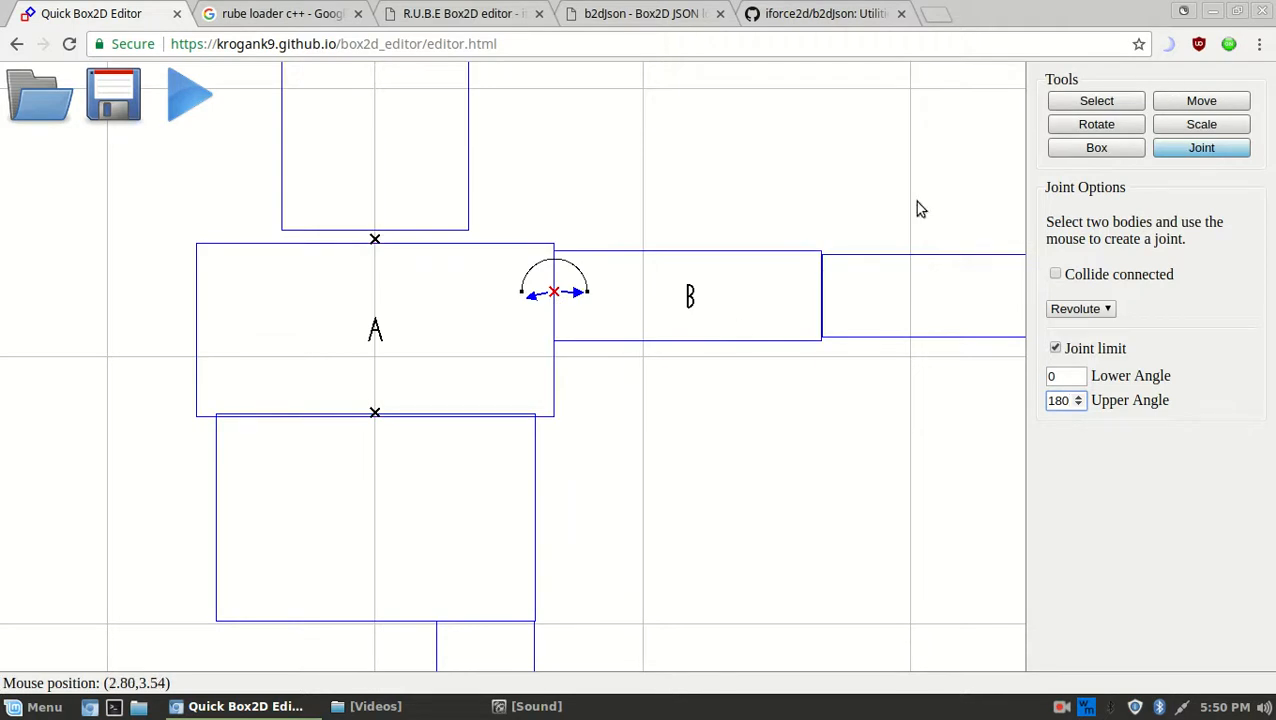
left_click(1117, 127)
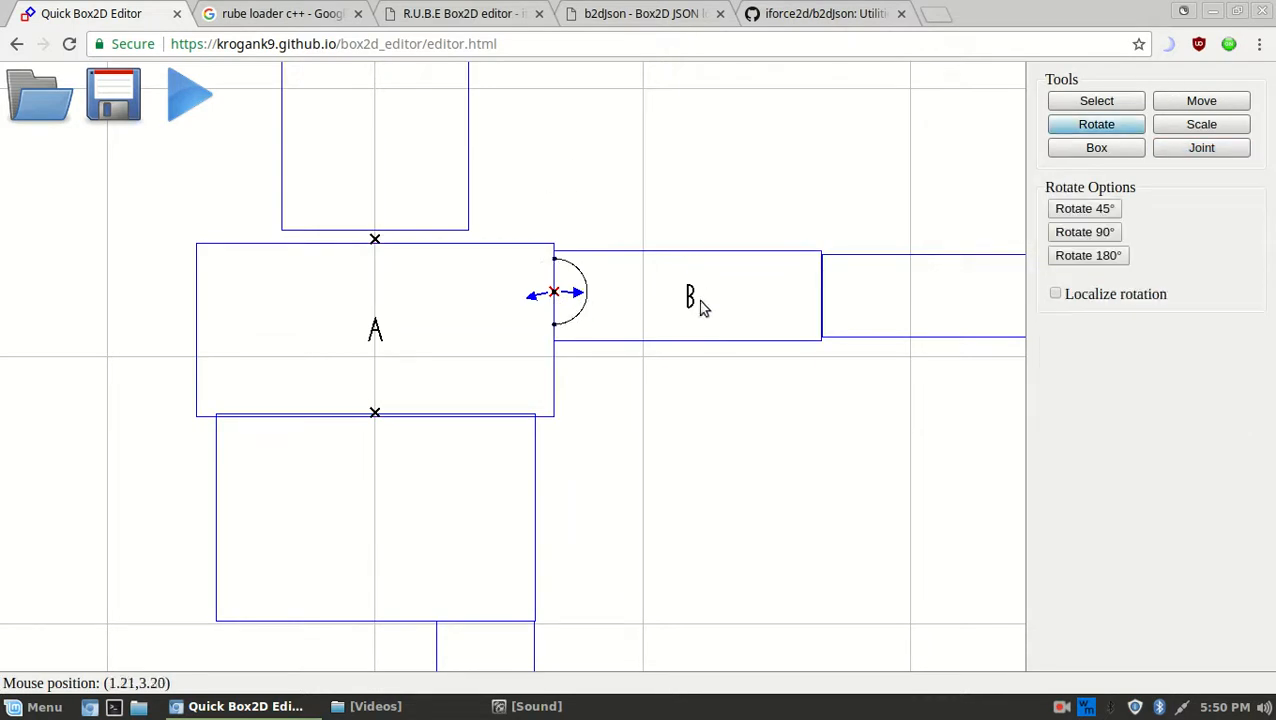
middle_click_drag(757, 377, 724, 340)
middle_click_drag(731, 167, 672, 211)
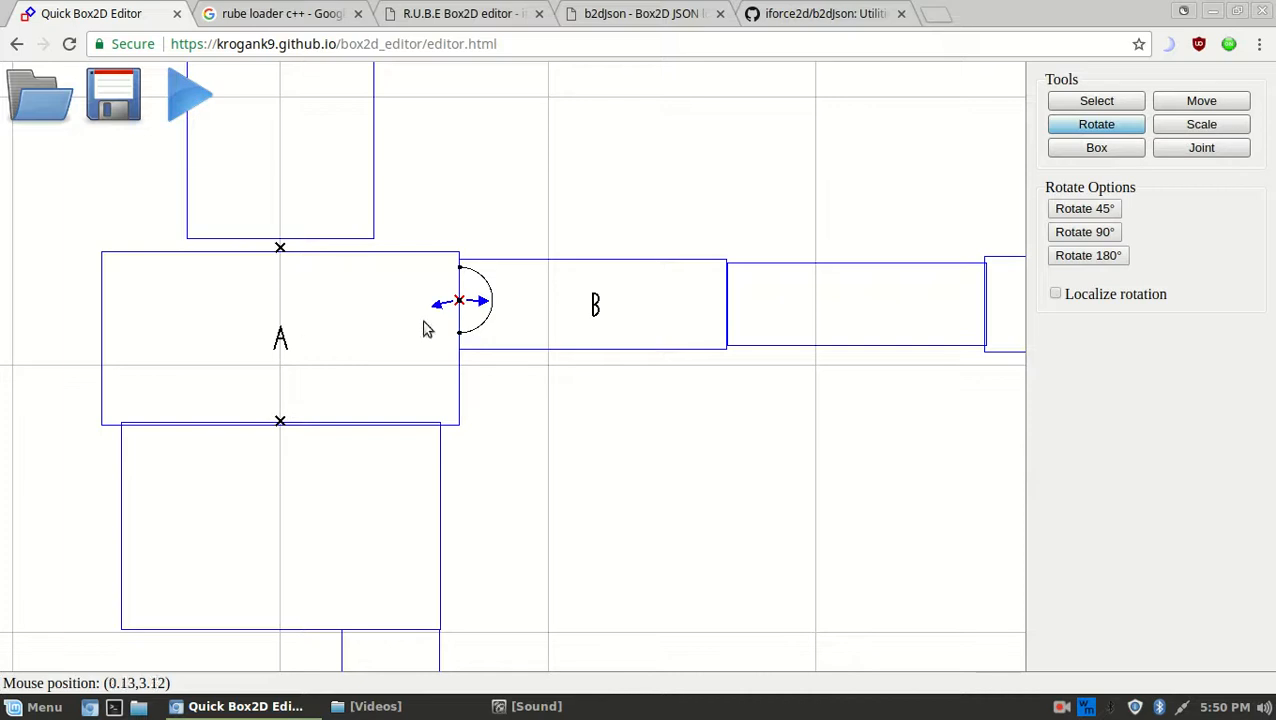
Join the upper arm and forearm with a 0–180° limited revolute joint at the elbow
middle_click_drag(669, 360, 590, 356)
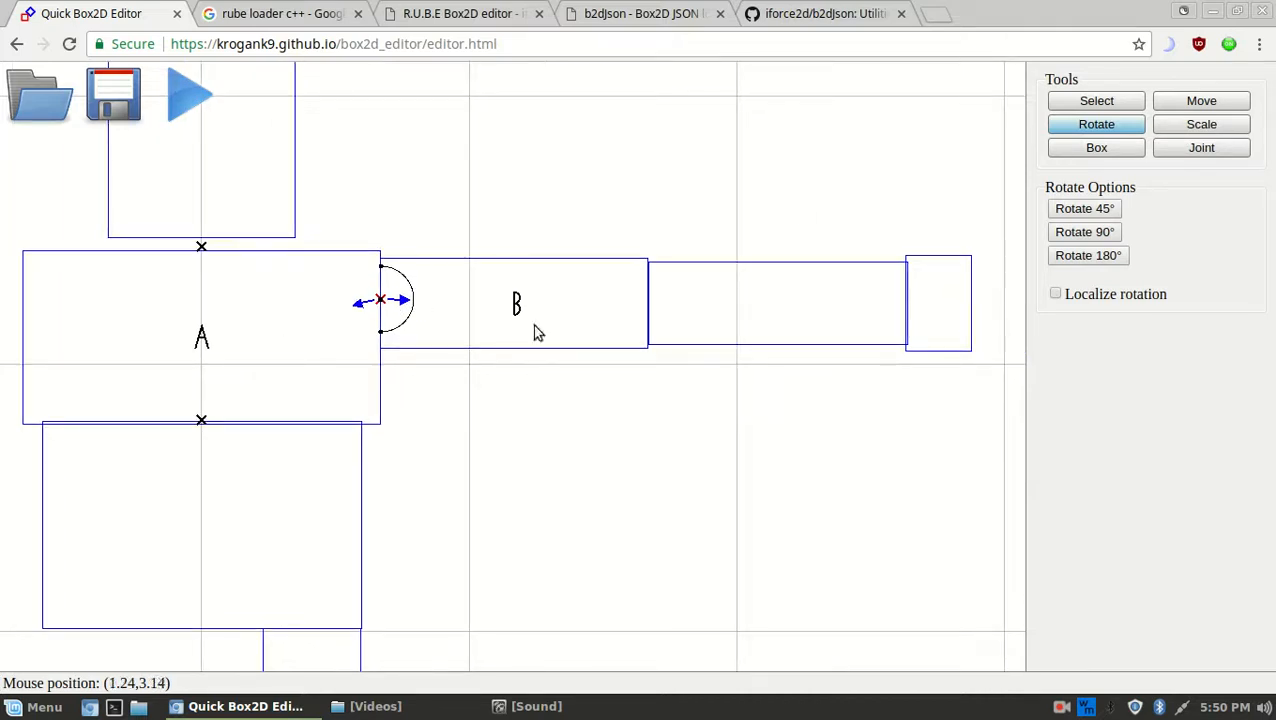
middle_click_drag(694, 324, 662, 323)
key("s")
left_click_drag(655, 362, 580, 233)
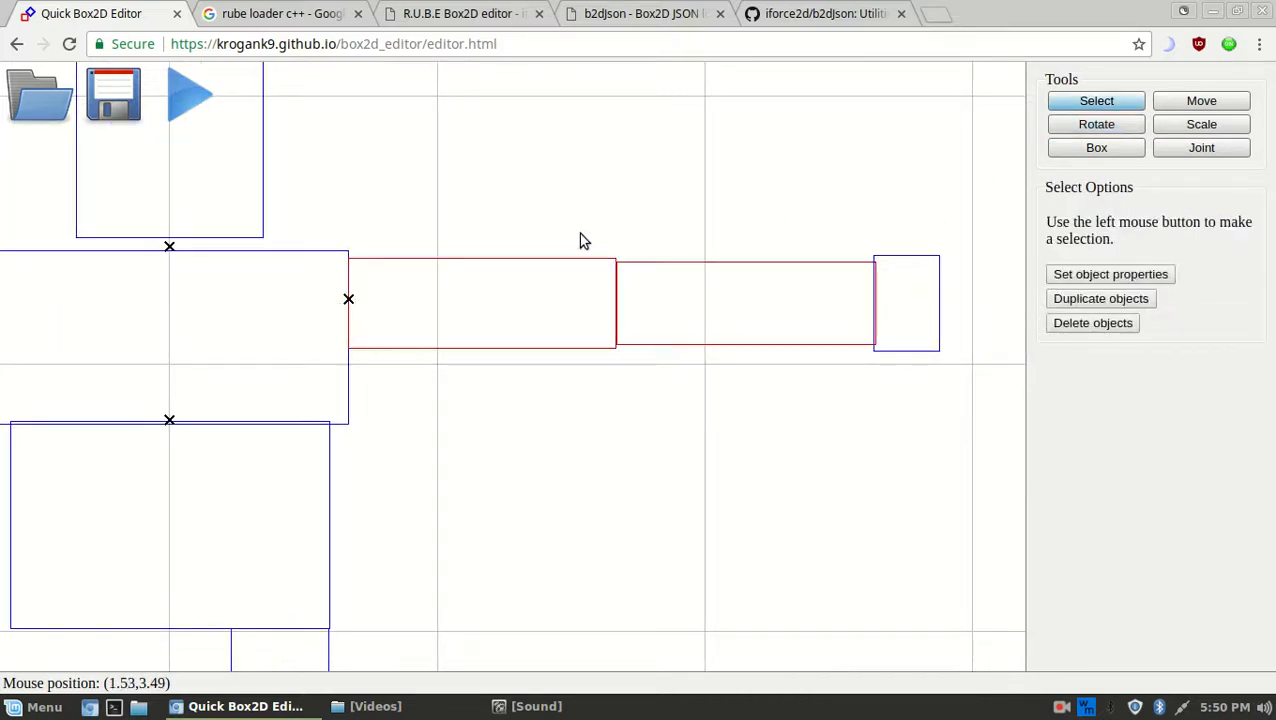
left_click(1204, 149)
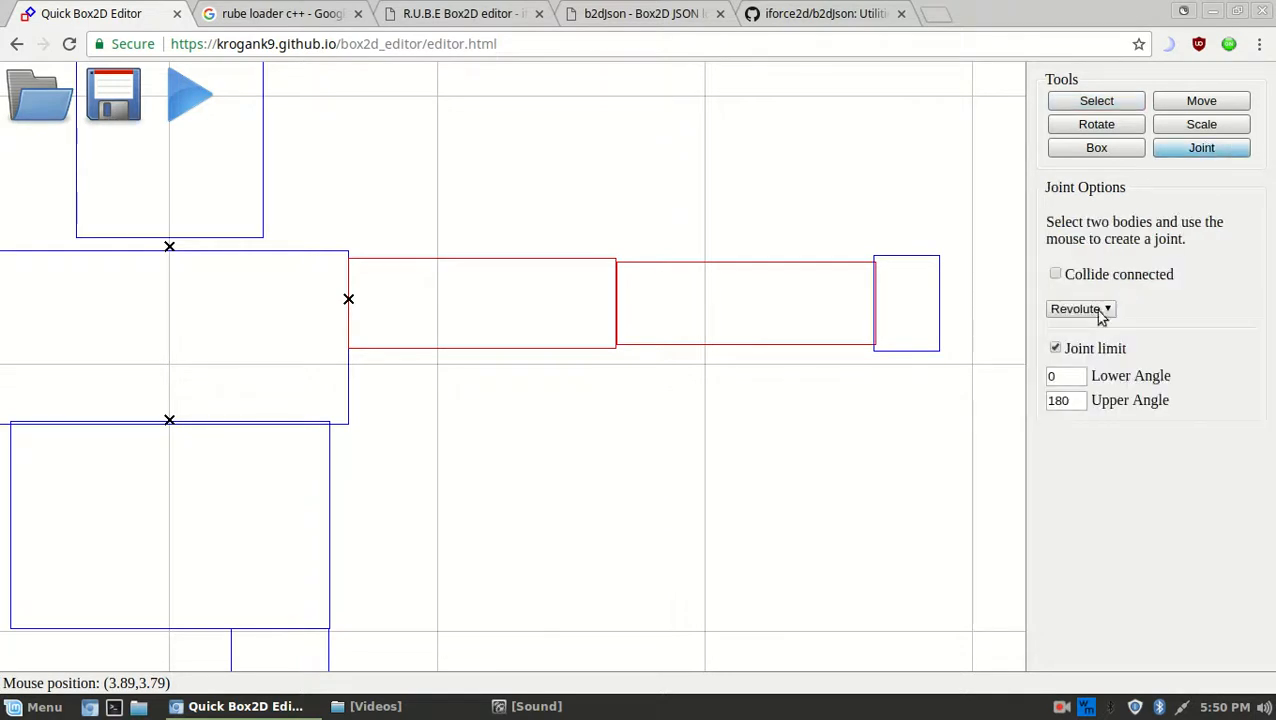
left_click(614, 301)
key("r")
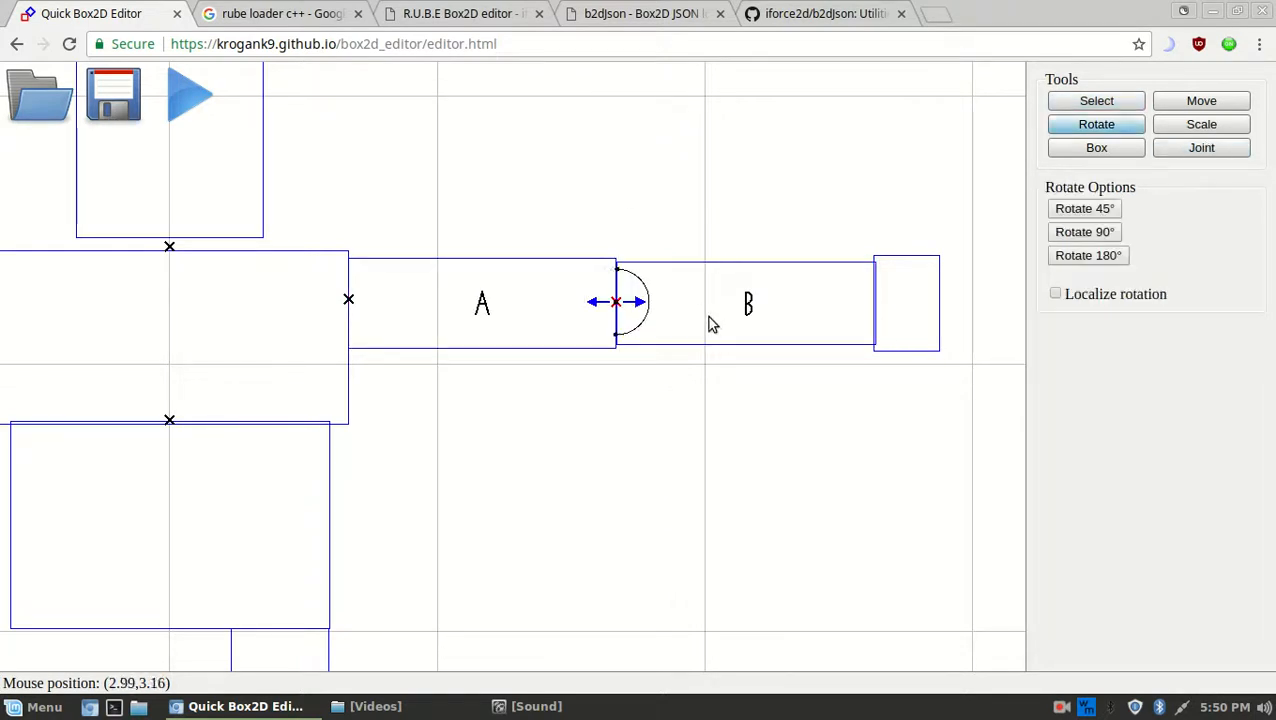
Switch the joint type to Weld and select the forearm and hand boxes for the wrist
right_click_drag(838, 321, 785, 320)
key("q")
left_click_drag(837, 333, 809, 274)
right_click_drag(936, 309, 927, 305)
key("j")
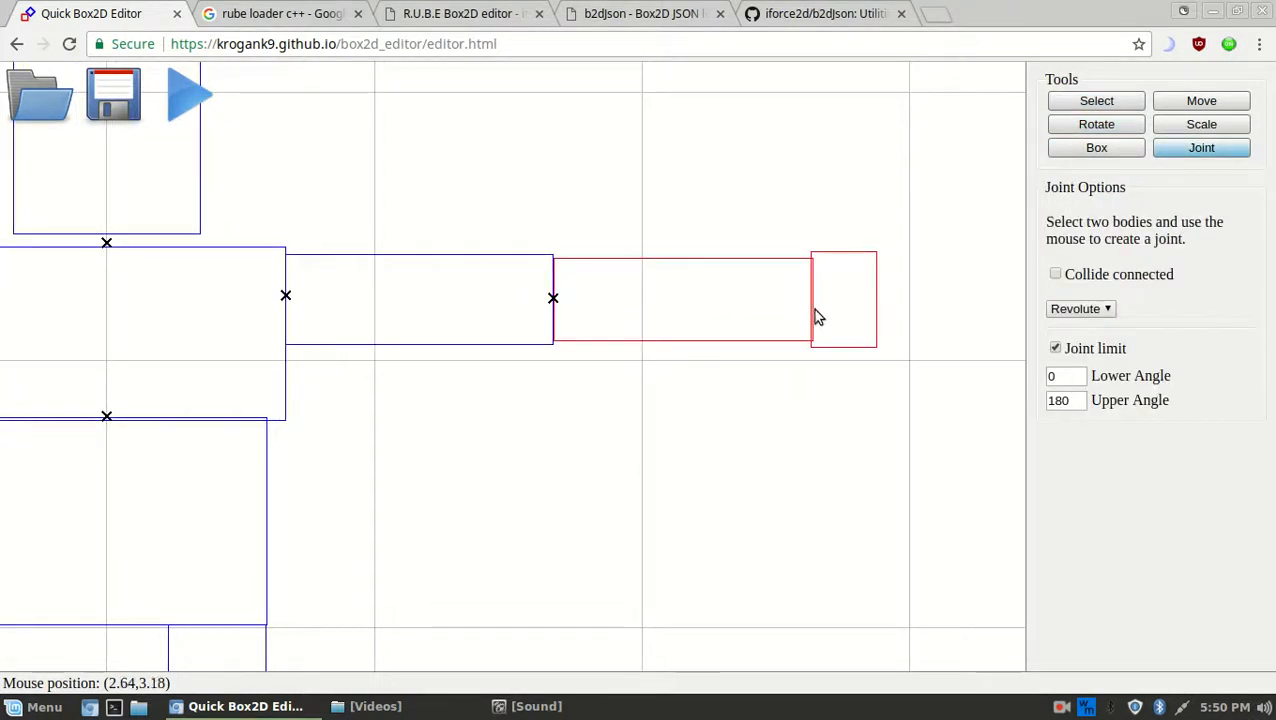
left_click(812, 302)
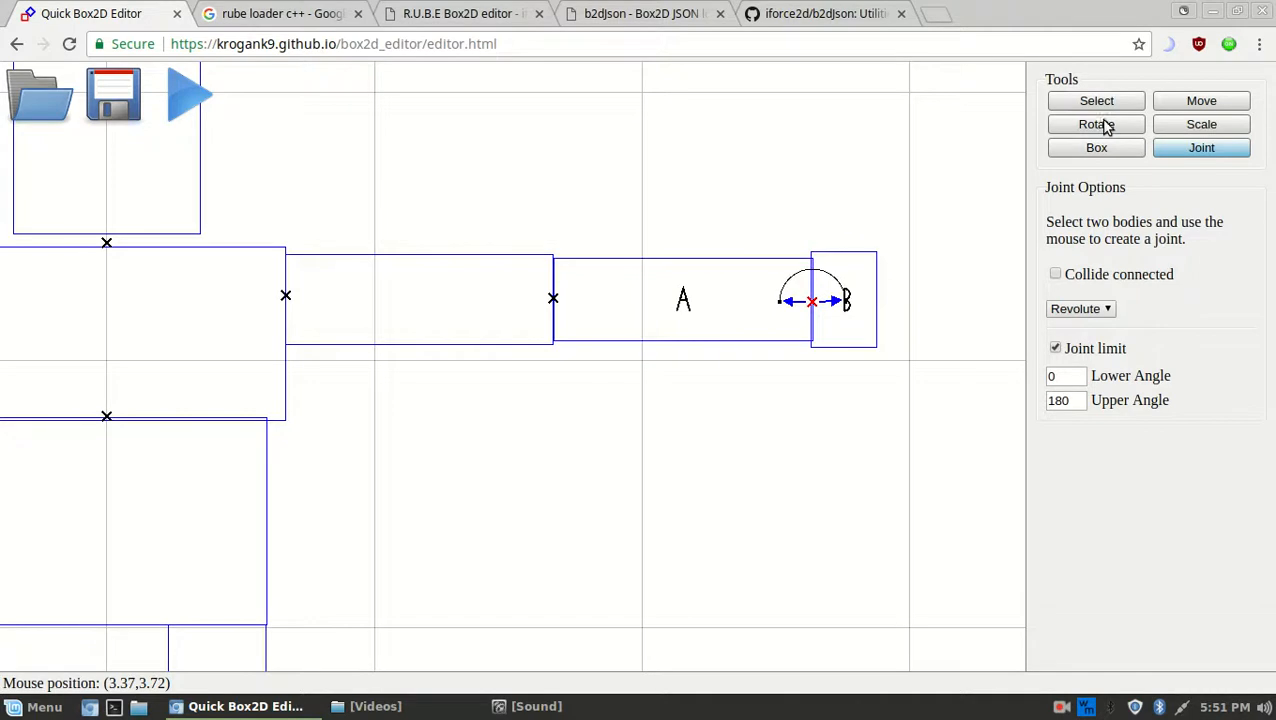
left_click(1080, 308)
left_click(1062, 339)
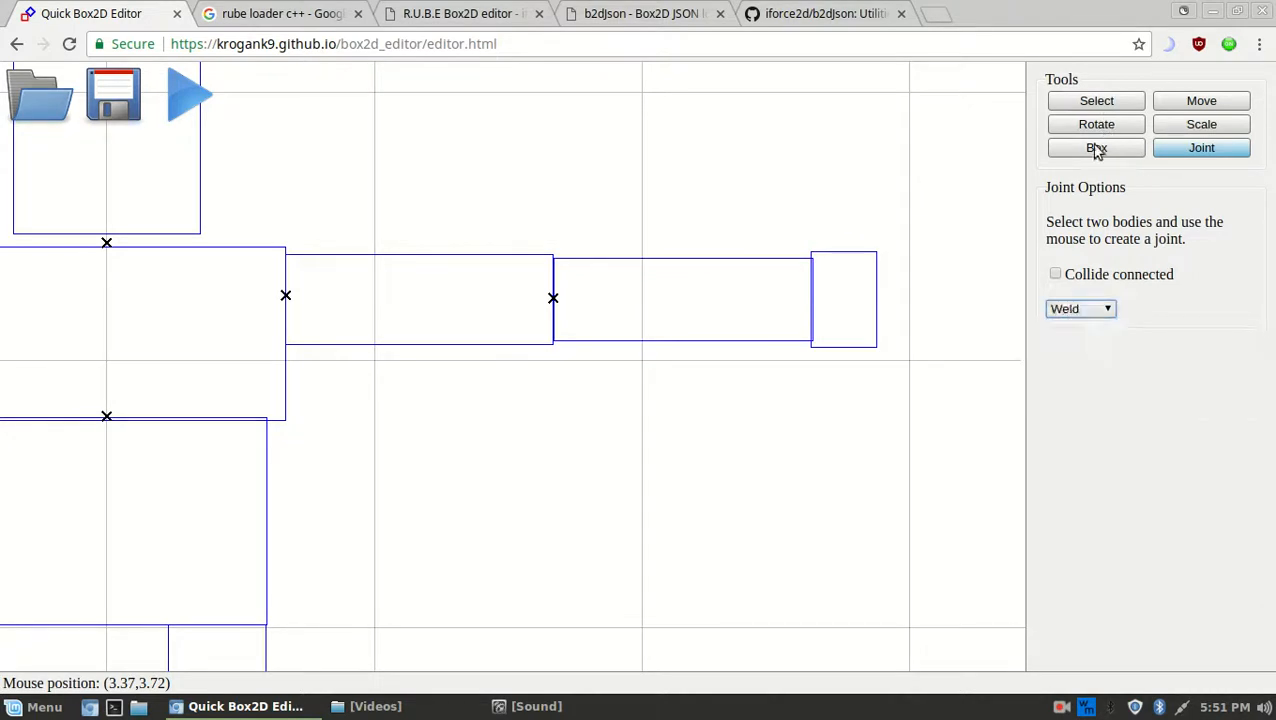
left_click(1095, 104)
left_click_drag(886, 348, 742, 270)
Weld the hand to the forearm at the wrist and frame the whole figure
key("j")
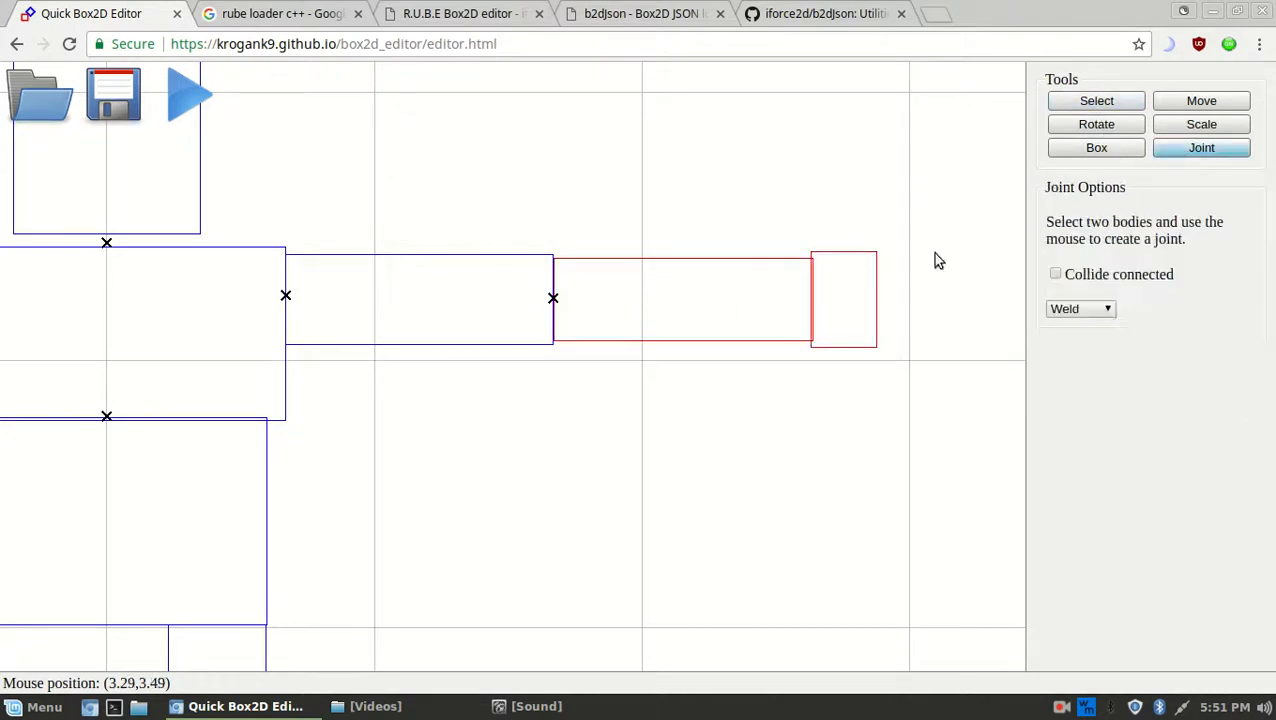
left_click(812, 299)
scroll(803, 425, "down", 9)
middle_click_drag(492, 455, 655, 353)
scroll(774, 253, "up", 5)
scroll(776, 256, "down", 5)
scroll(665, 385, "down", 2)
scroll(640, 423, "up", 3)
Link the lower body box and upper leg with a revolute hip joint at their shared edge
middle_click_drag(661, 421, 660, 356)
middle_click_drag(674, 232, 665, 253)
scroll(628, 417, "up", 4)
middle_click_drag(667, 490, 667, 367)
middle_click_drag(601, 220, 588, 357)
scroll(586, 380, "up", 8)
middle_click_drag(630, 297, 603, 367)
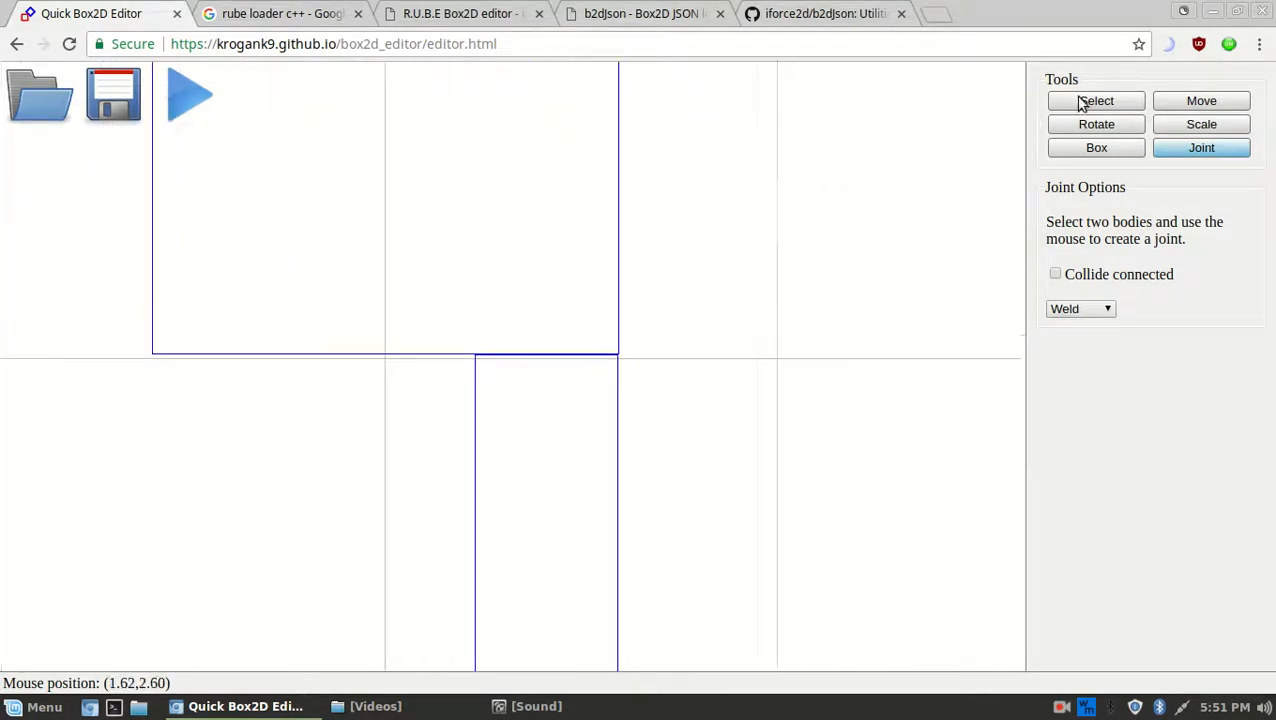
left_click(1082, 103)
left_click(578, 390)
key("j")
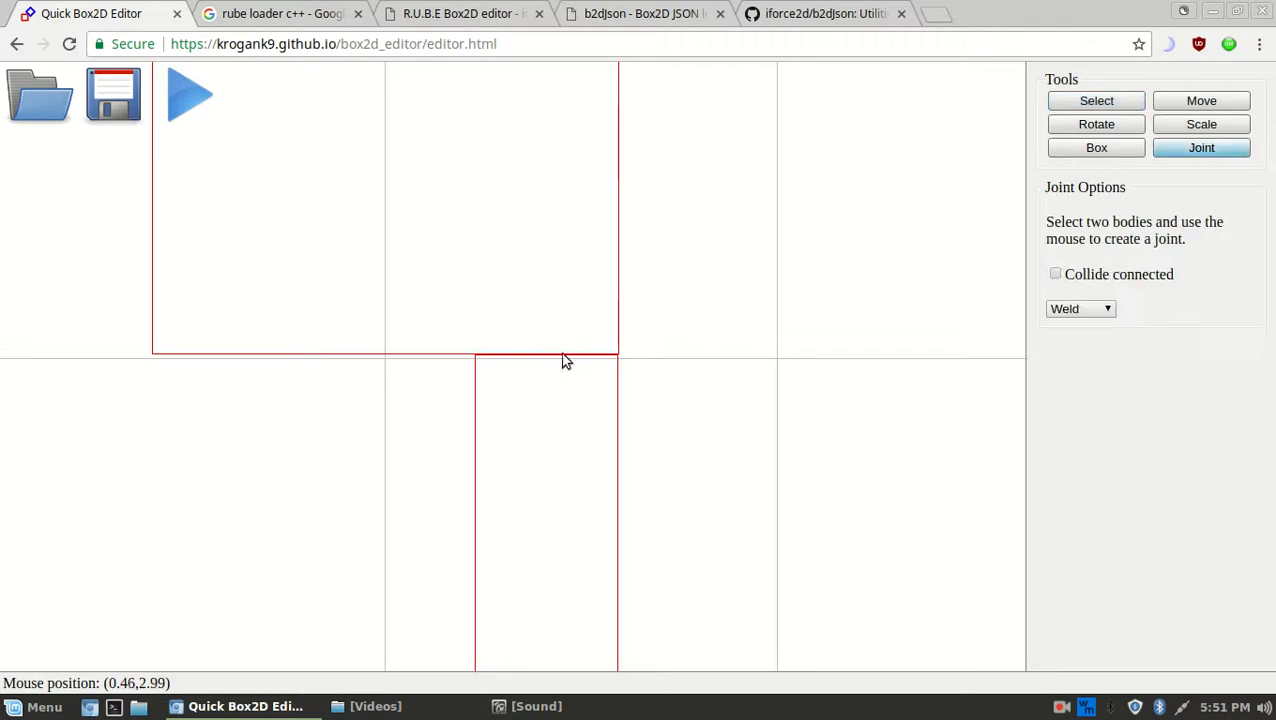
left_click(543, 355)
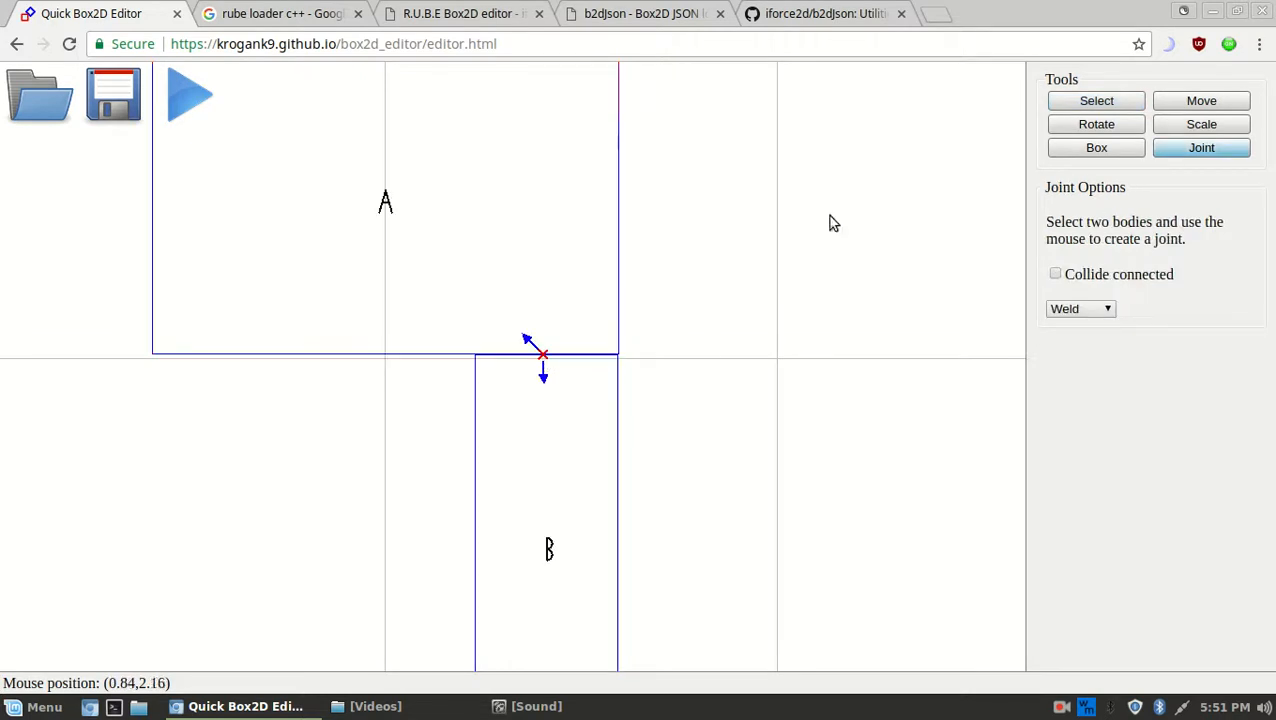
left_click(1075, 310)
left_click(1073, 326)
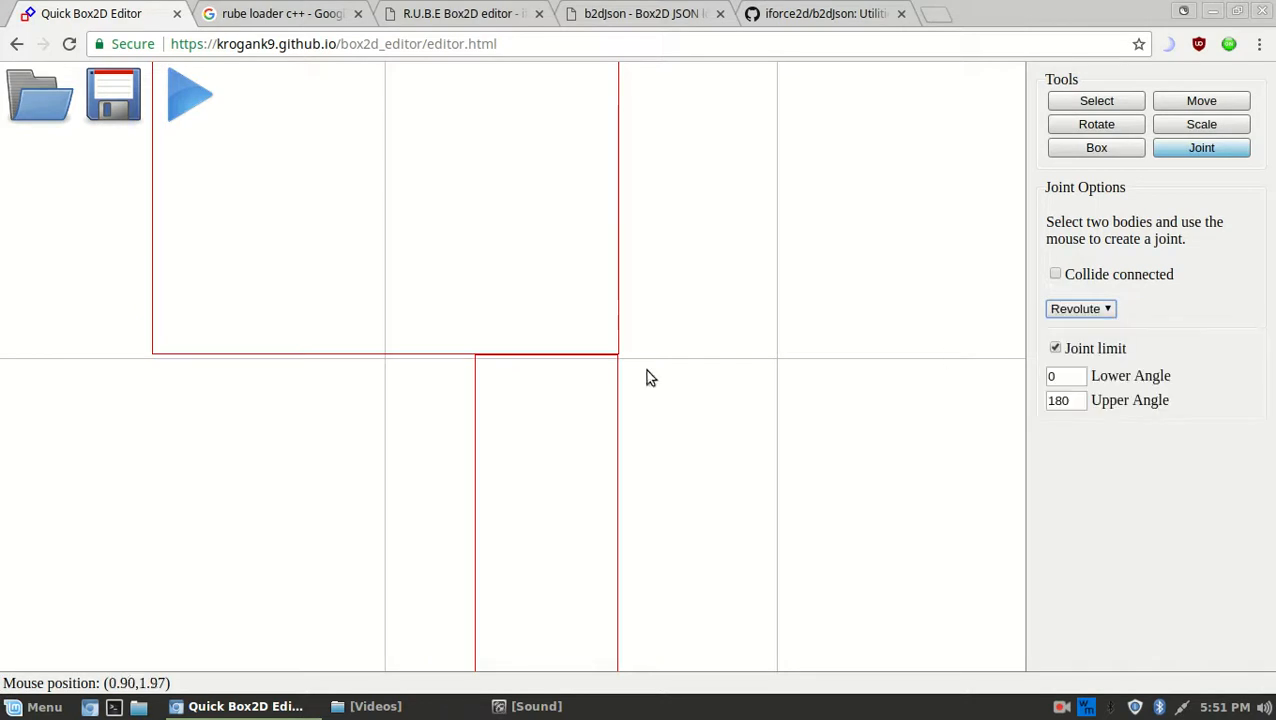
left_click(545, 356)
key("r")
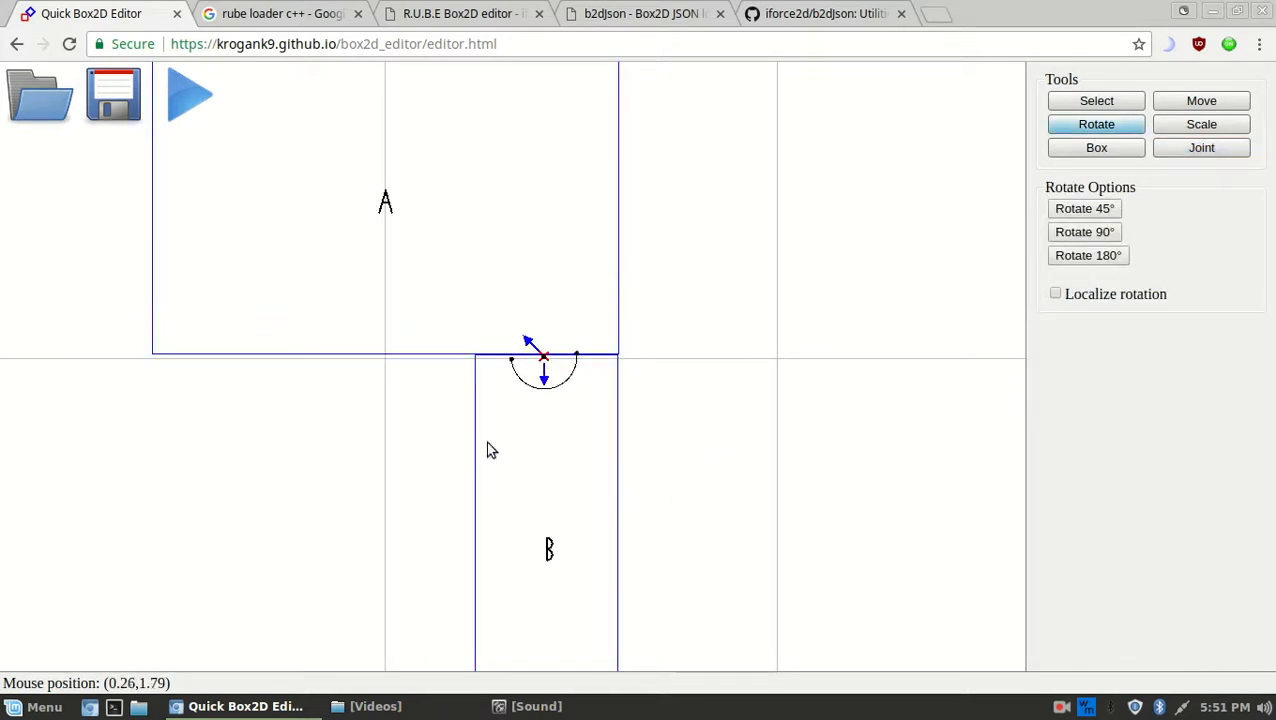
scroll(661, 455, "down", 4)
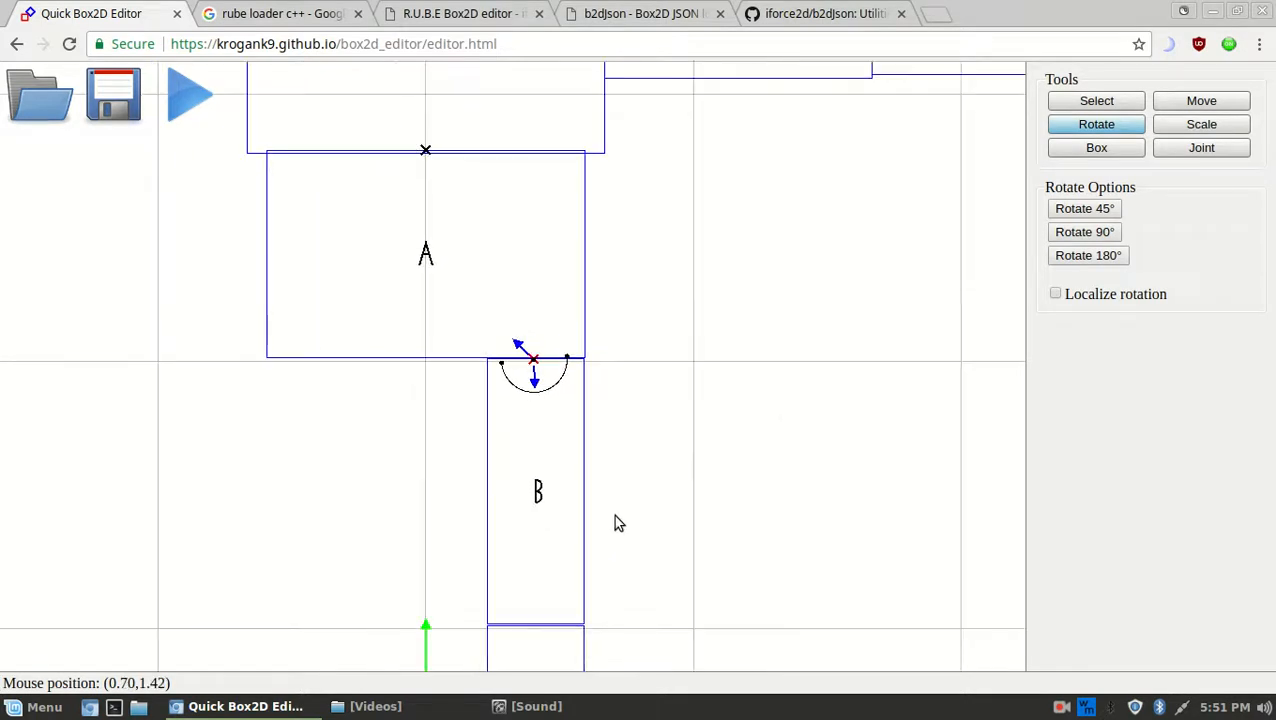
Join the upper and lower leg boxes with a revolute knee joint
middle_click_drag(619, 573, 635, 389)
key("s")
left_click_drag(538, 506, 530, 380)
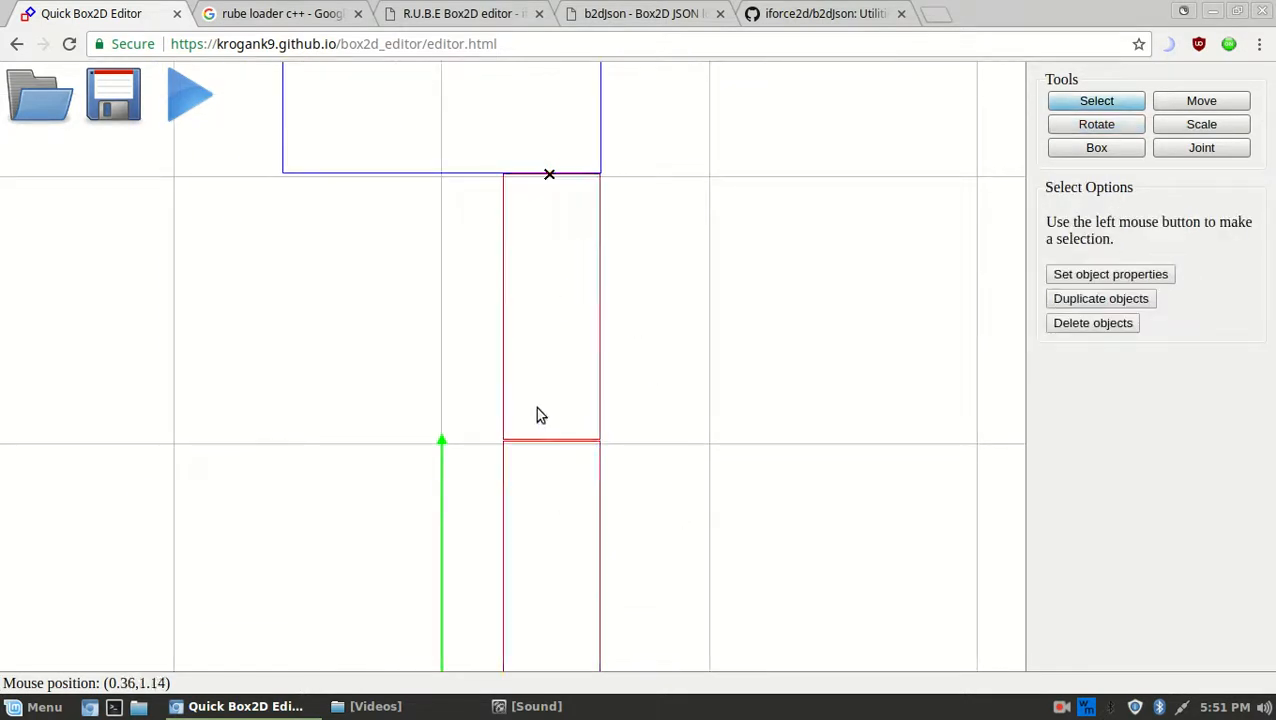
key("j")
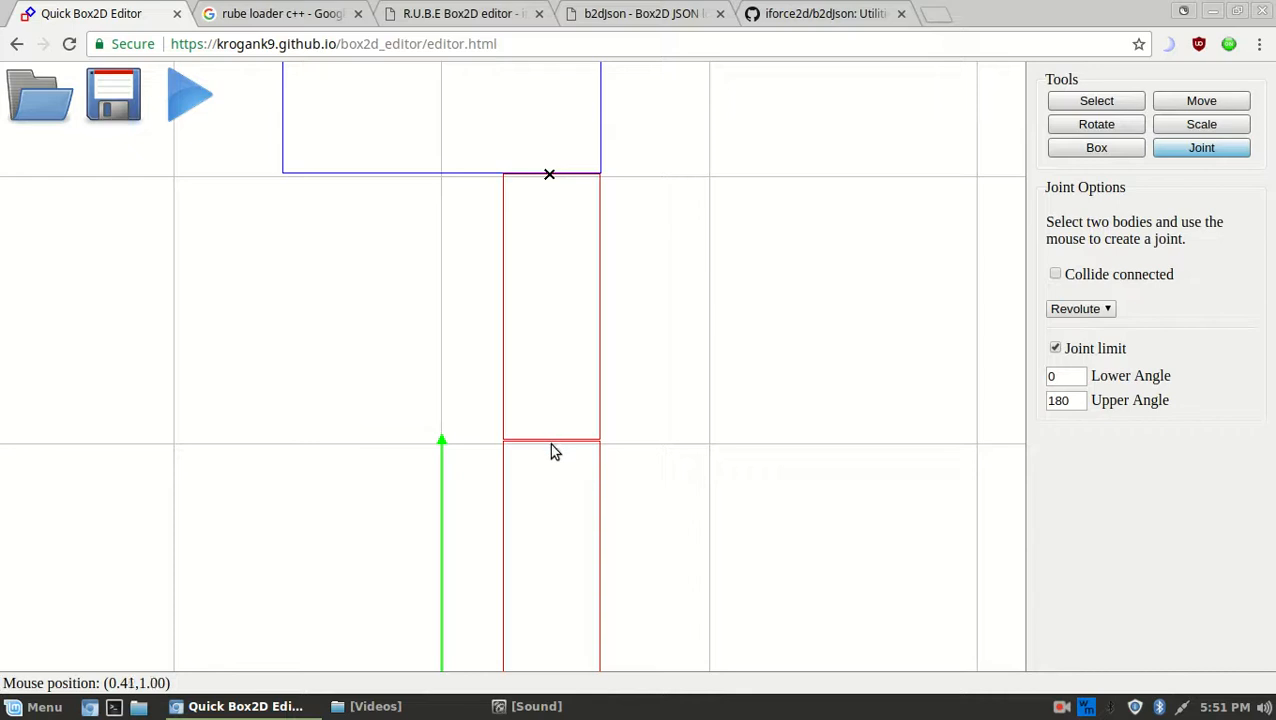
left_click(549, 441)
key("r")
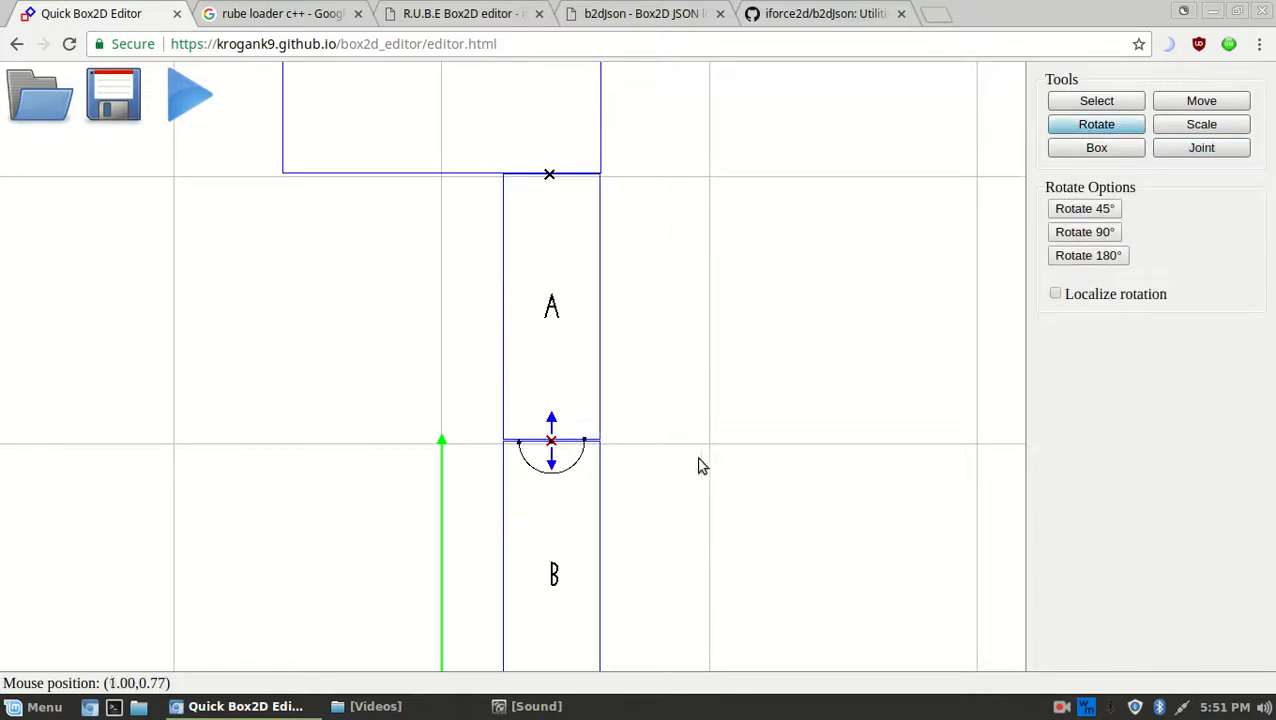
Weld the foot box to the bottom of the lower leg using the Weld joint type
middle_click_drag(705, 521, 704, 349)
key("s")
left_click_drag(608, 586, 510, 498)
key("j")
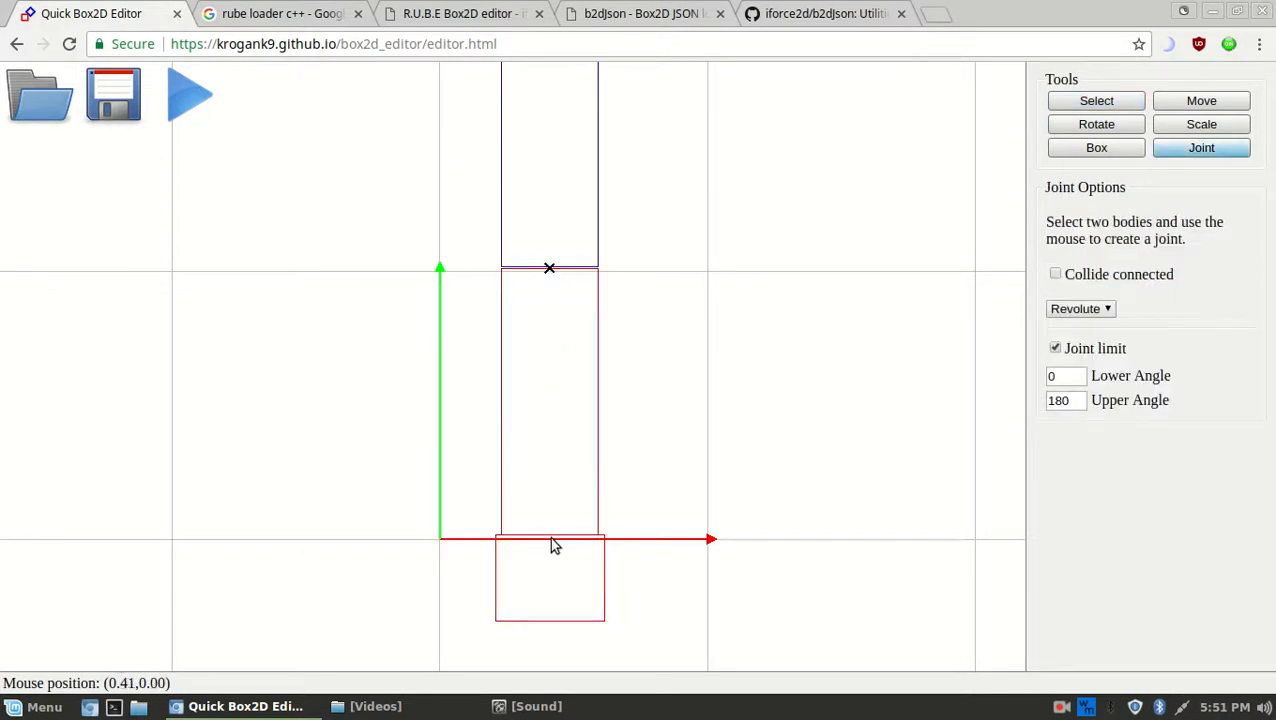
left_click(548, 538)
key("r")
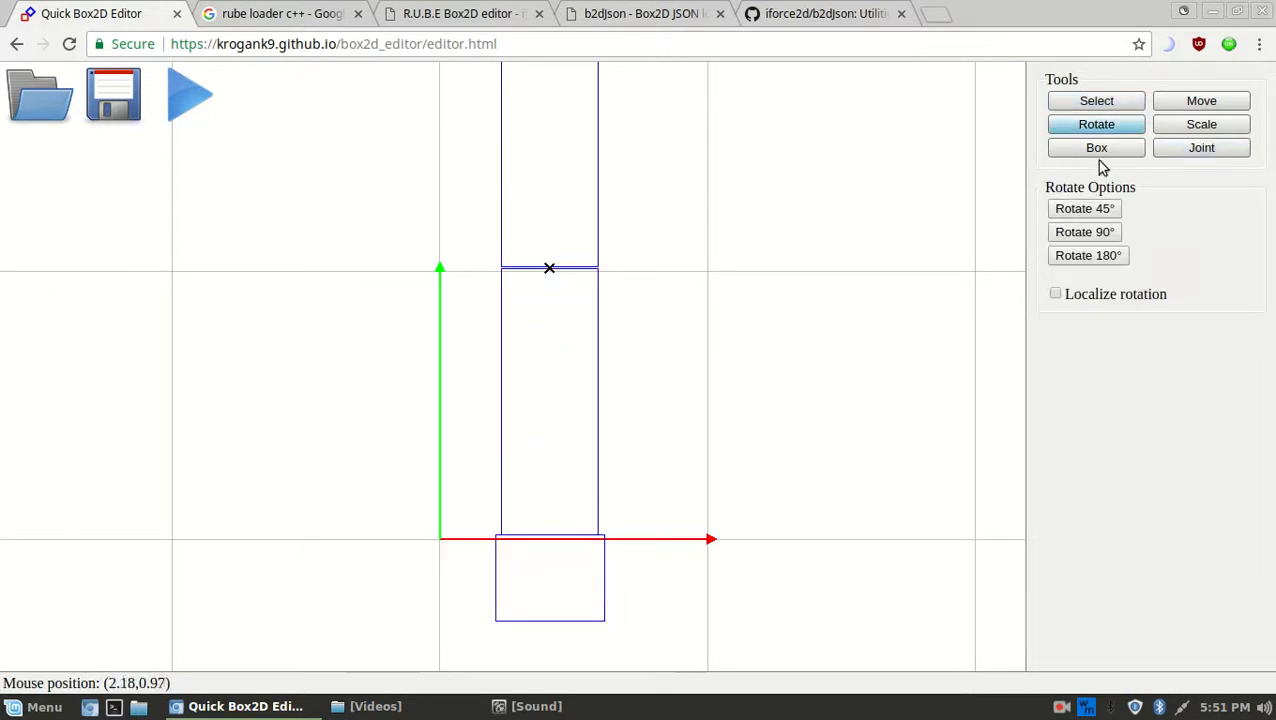
left_click(1092, 106)
left_click_drag(691, 583, 507, 467)
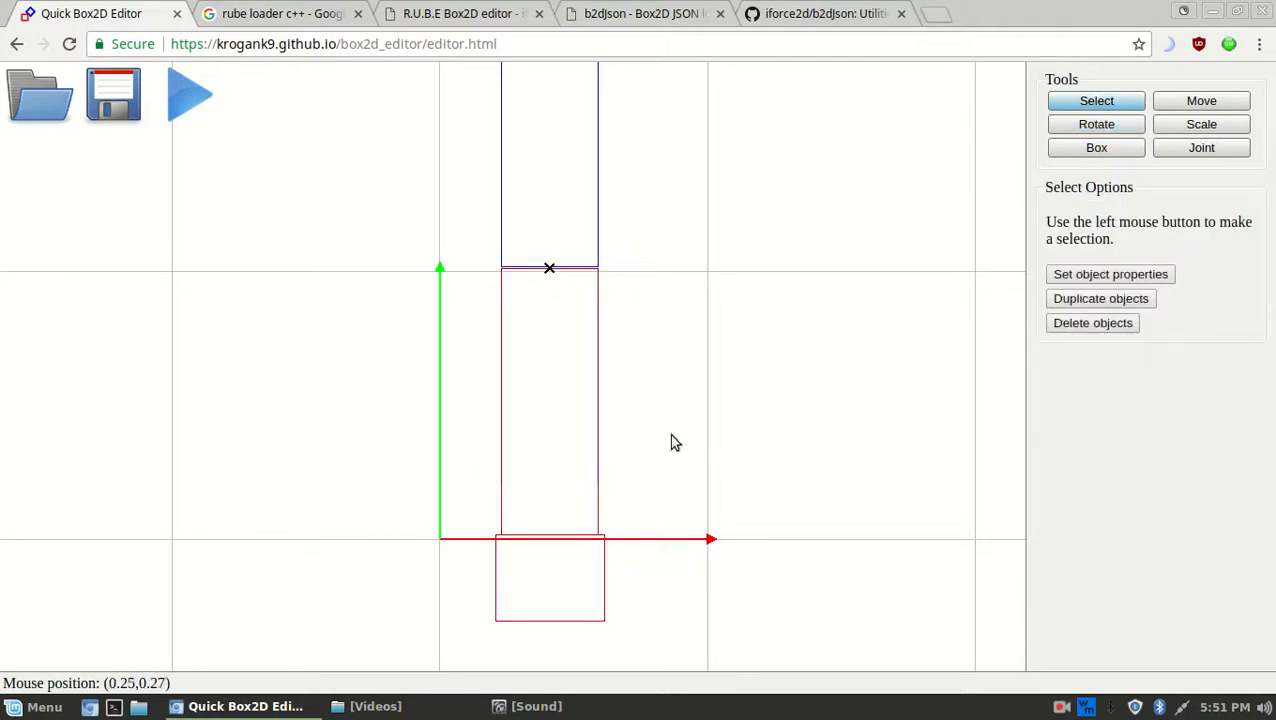
left_click(1199, 152)
left_click(1075, 309)
left_click(1065, 342)
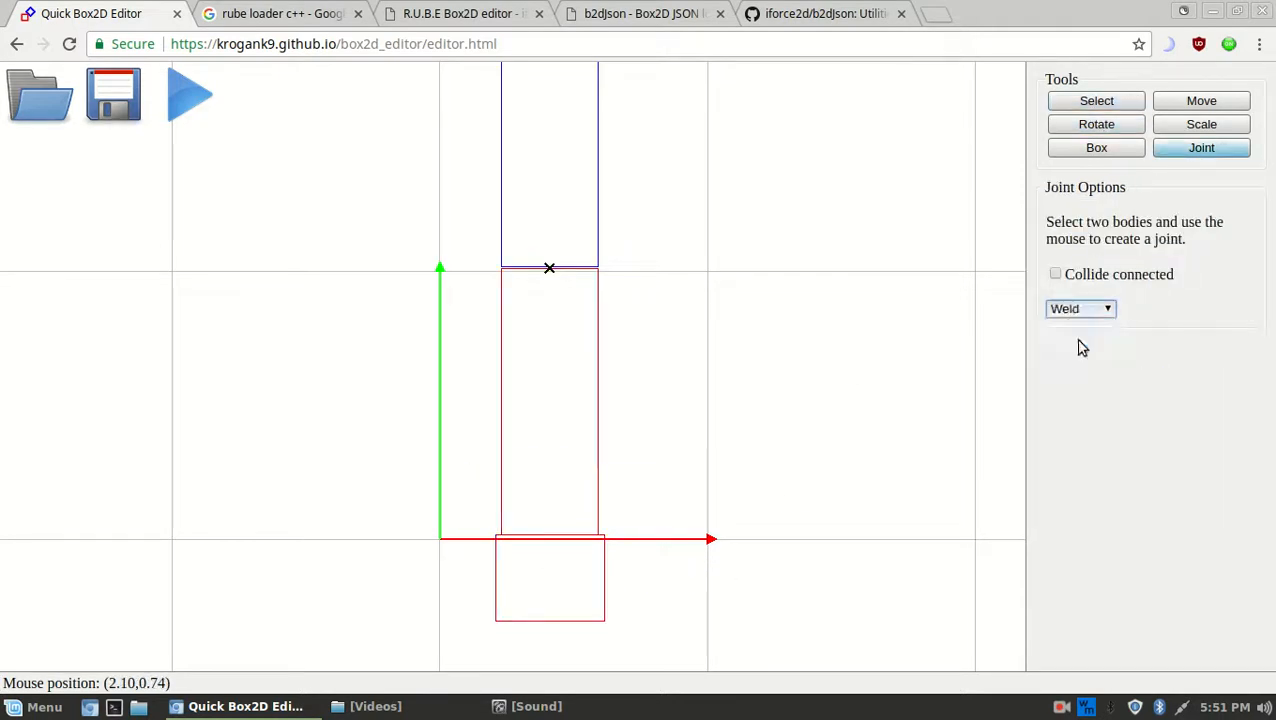
left_click(556, 544)
Frame the whole figure and select the three bodies of the right arm
scroll(683, 393, "down", 5)
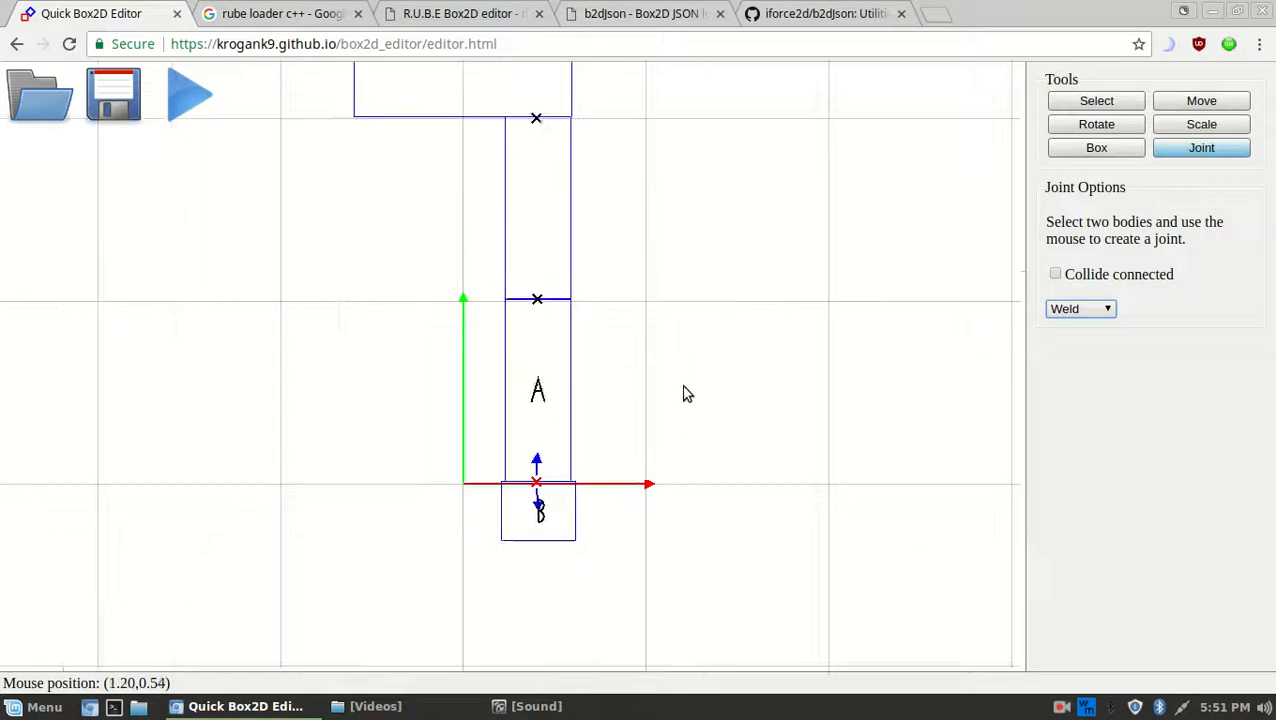
middle_click_drag(711, 467, 735, 399)
scroll(786, 352, "down", 4)
middle_click_drag(772, 254, 757, 292)
scroll(699, 346, "up", 2)
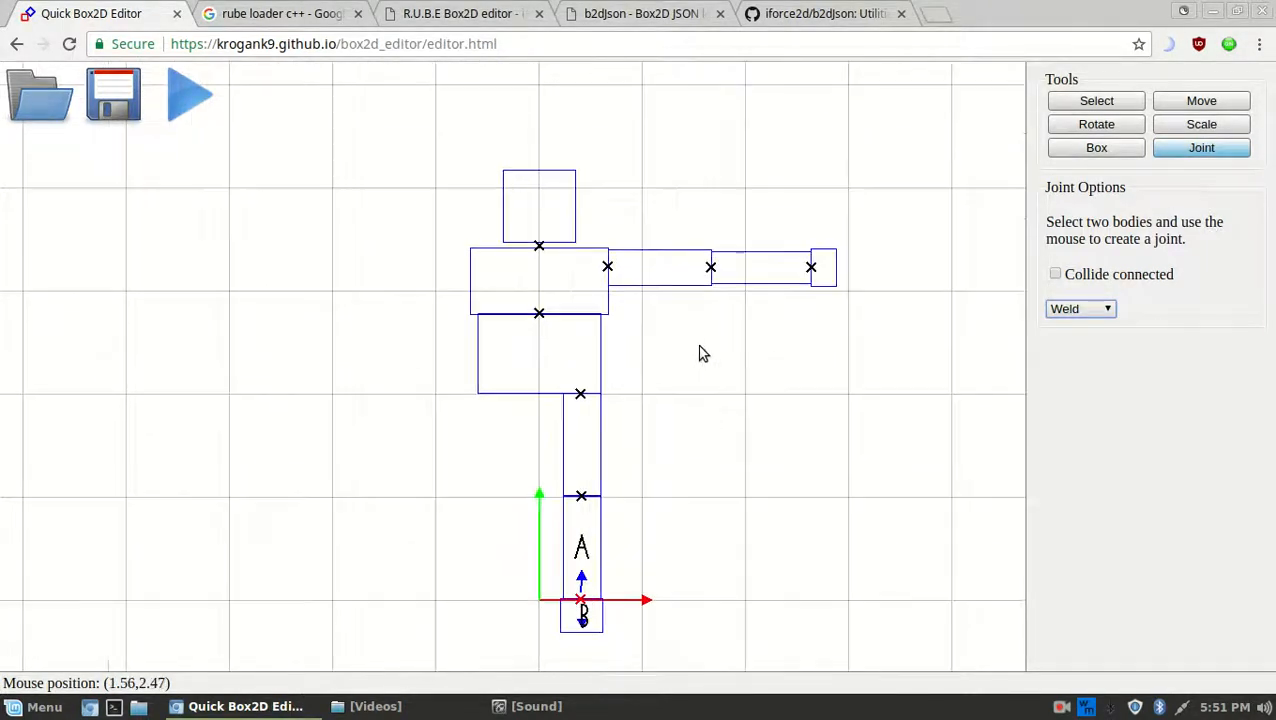
left_click(1104, 101)
middle_click_drag(735, 352, 711, 360)
left_click_drag(888, 352, 616, 212)
Add the shoulder joint to the arm selection and mirror it left with Move > Flip X
scroll(718, 233, "up", 2)
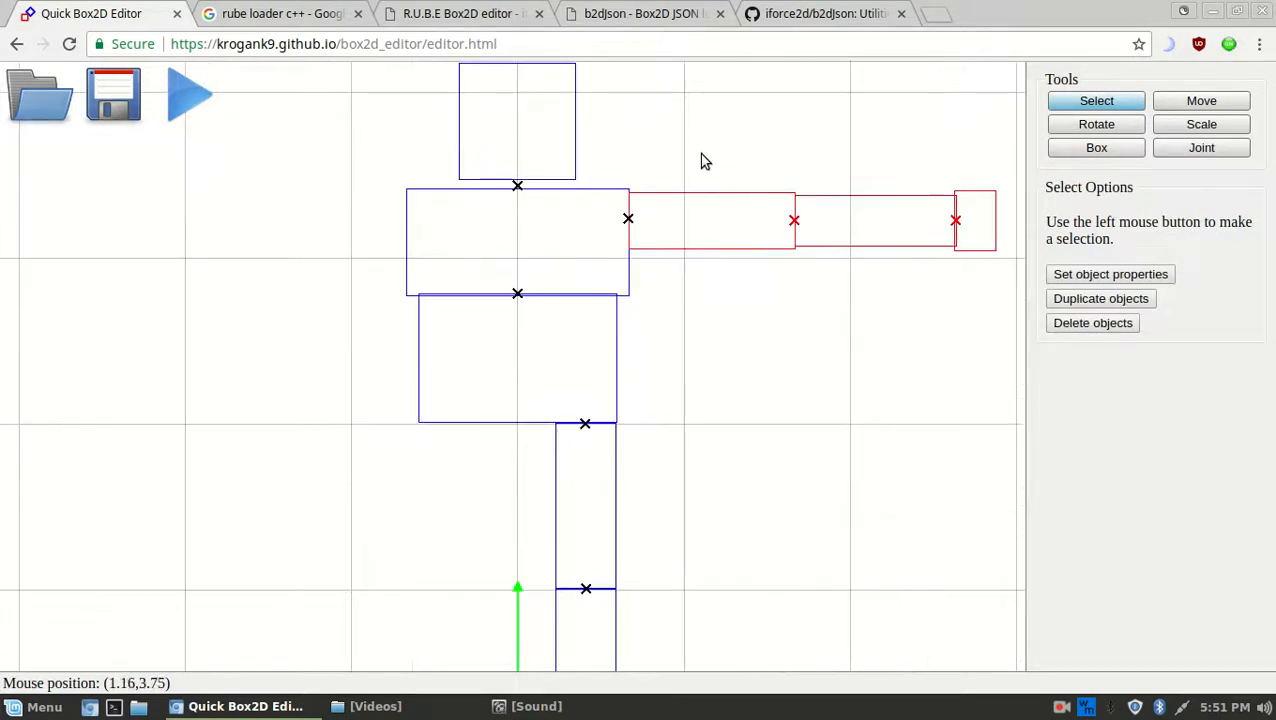
middle_click_drag(715, 133, 694, 169)
left_click(607, 254, "shift")
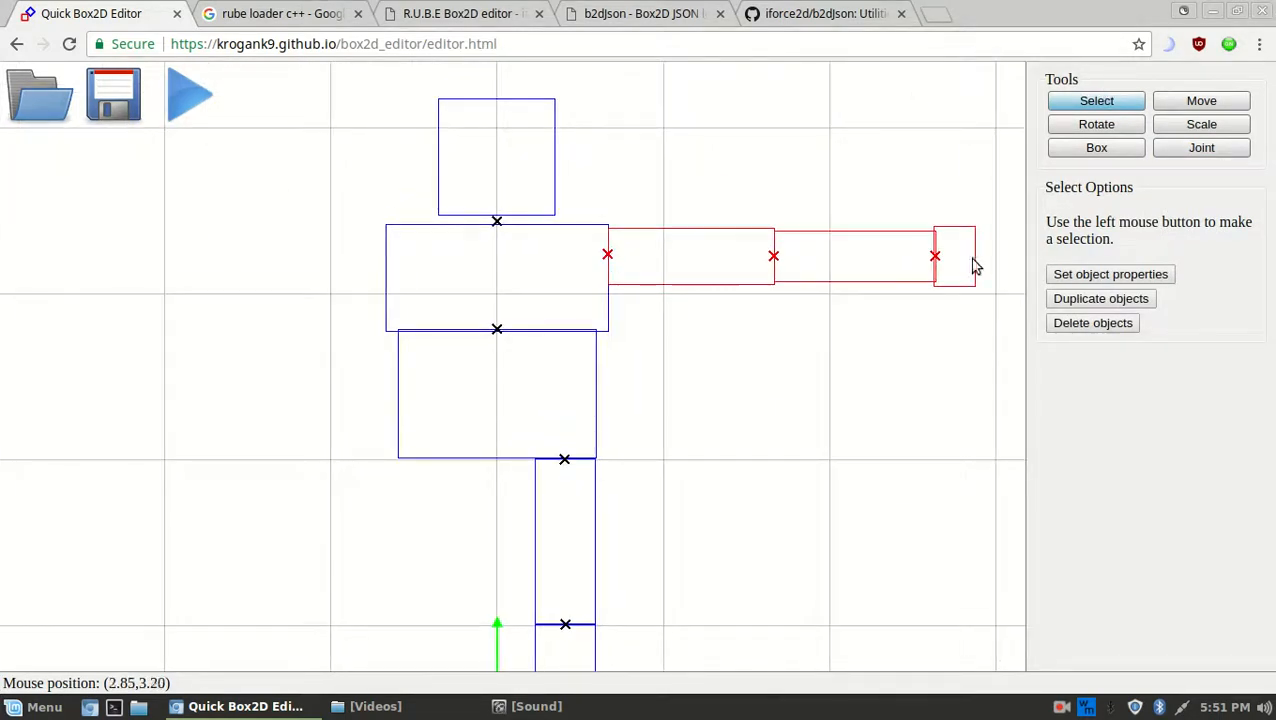
left_click(1118, 148)
left_click(1166, 104)
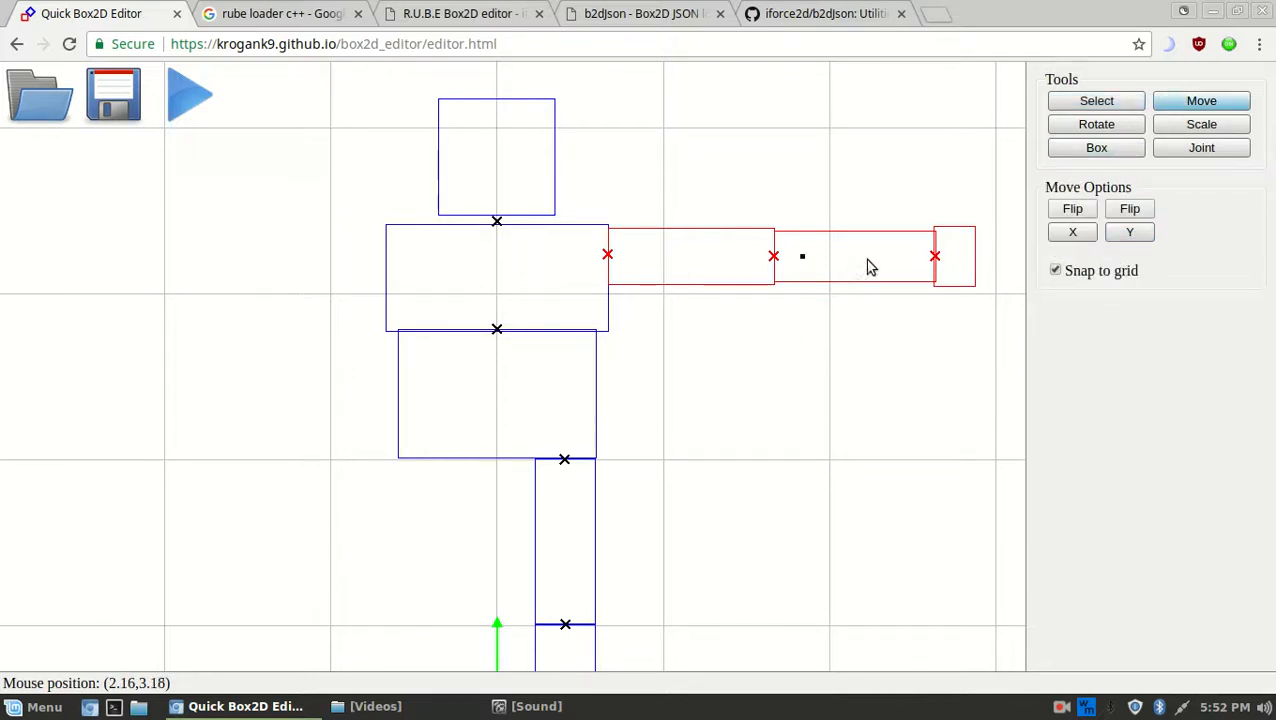
left_click(1073, 210)
middle_click_drag(392, 278, 622, 321)
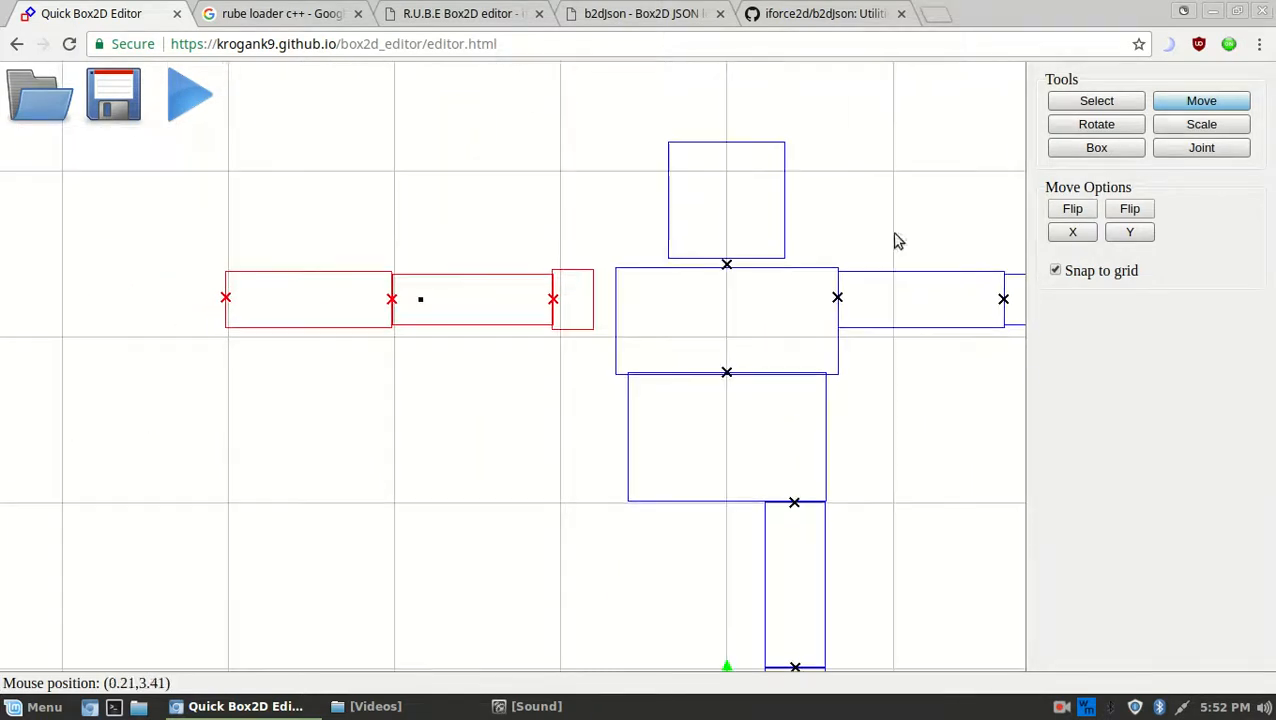
Flip the left arm's shapes horizontally in place with Scale > Flip X
left_click(1170, 124)
middle_click_drag(713, 304, 645, 52)
middle_click_drag(684, 325, 704, 544)
middle_click_drag(767, 354, 796, 420)
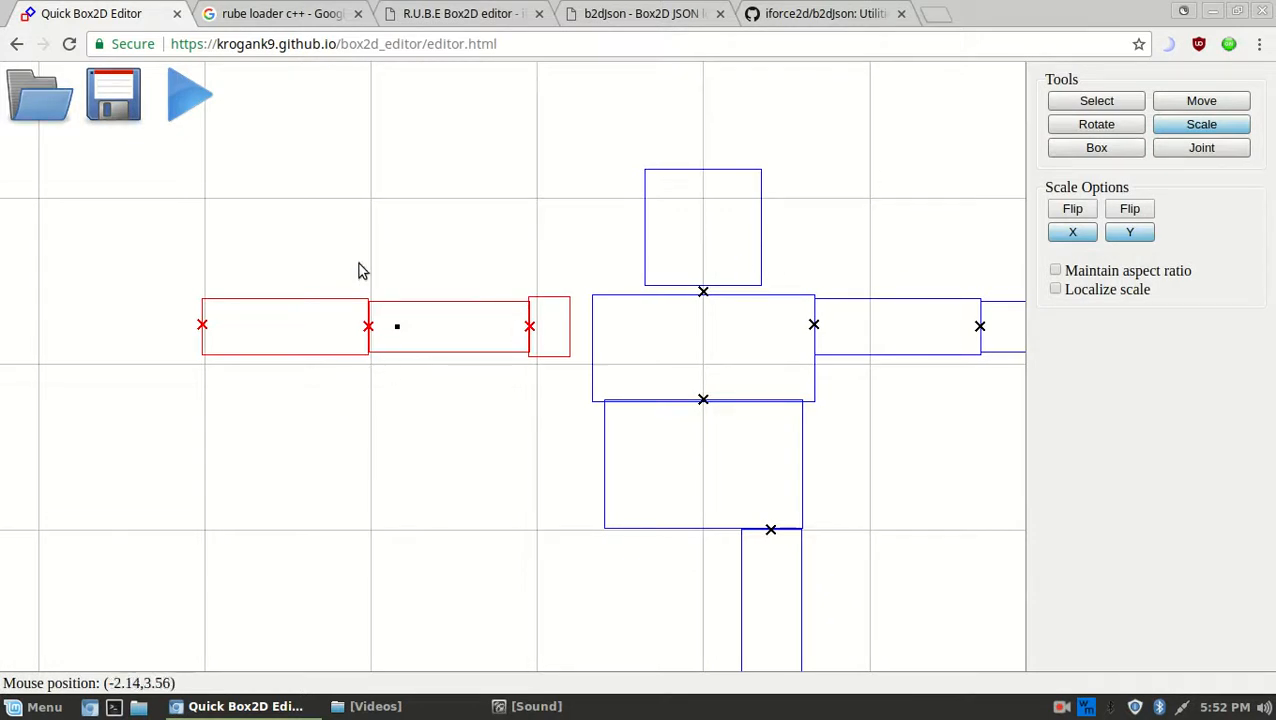
left_click(1066, 210)
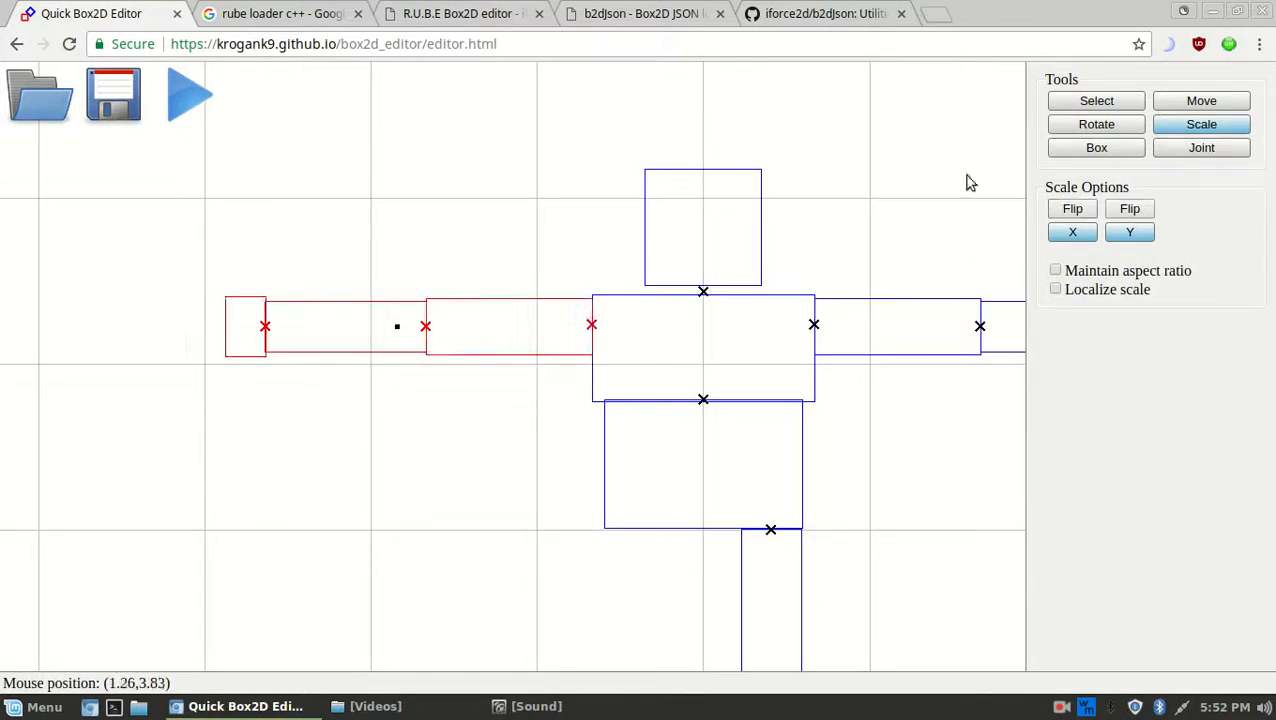
Check the new left arm's shoulder, elbow and wrist joints
left_click(1090, 100)
left_click(473, 199)
left_click(581, 332)
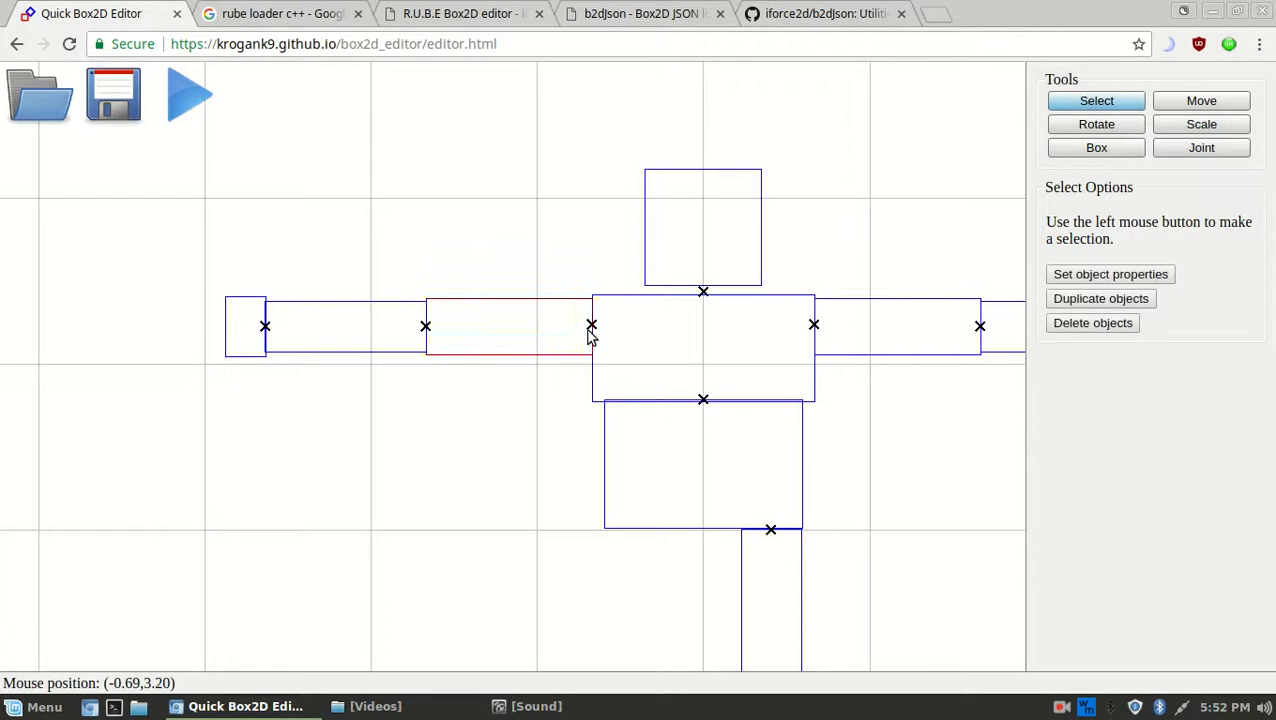
left_click(587, 327)
left_click(430, 332)
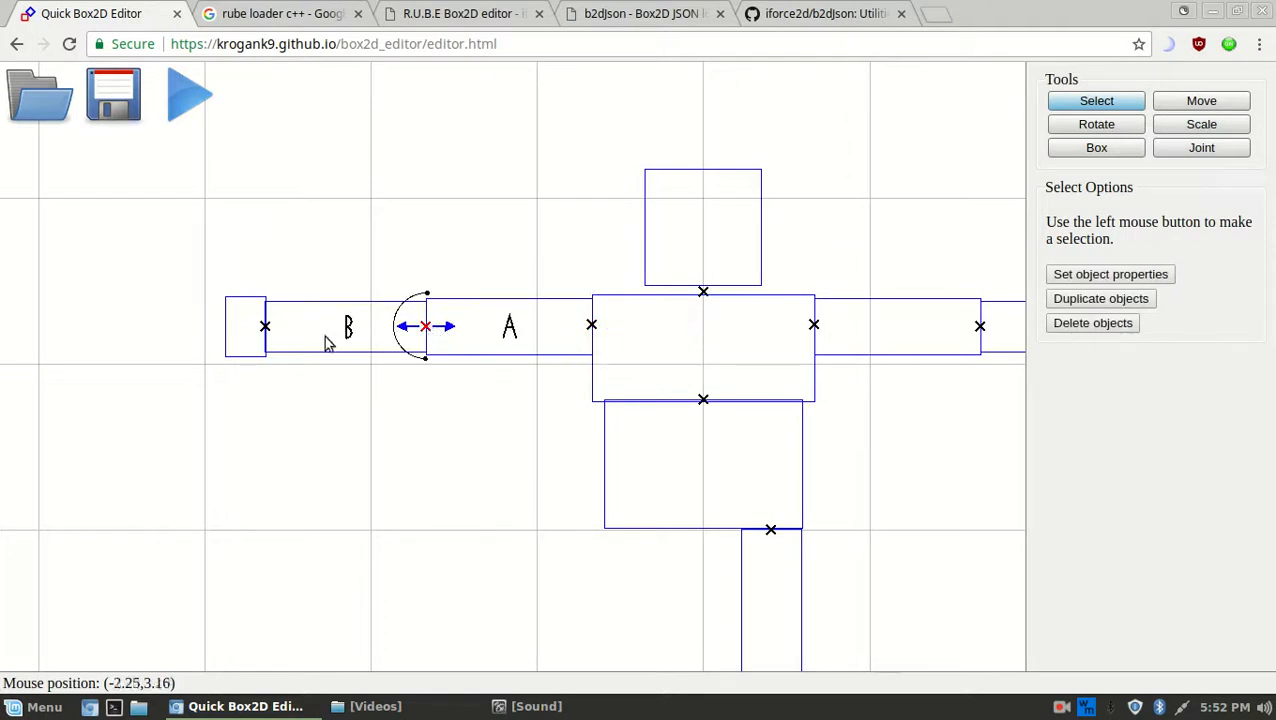
left_click(266, 330)
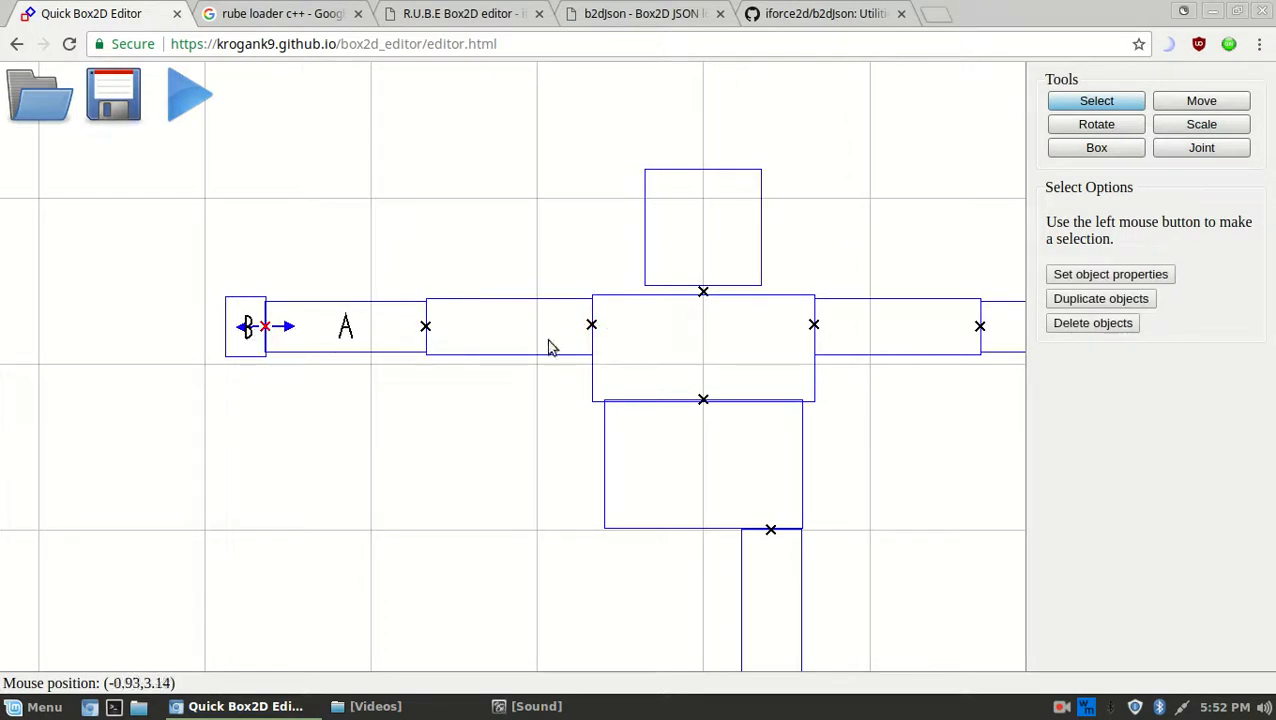
middle_click_drag(530, 325, 500, 219)
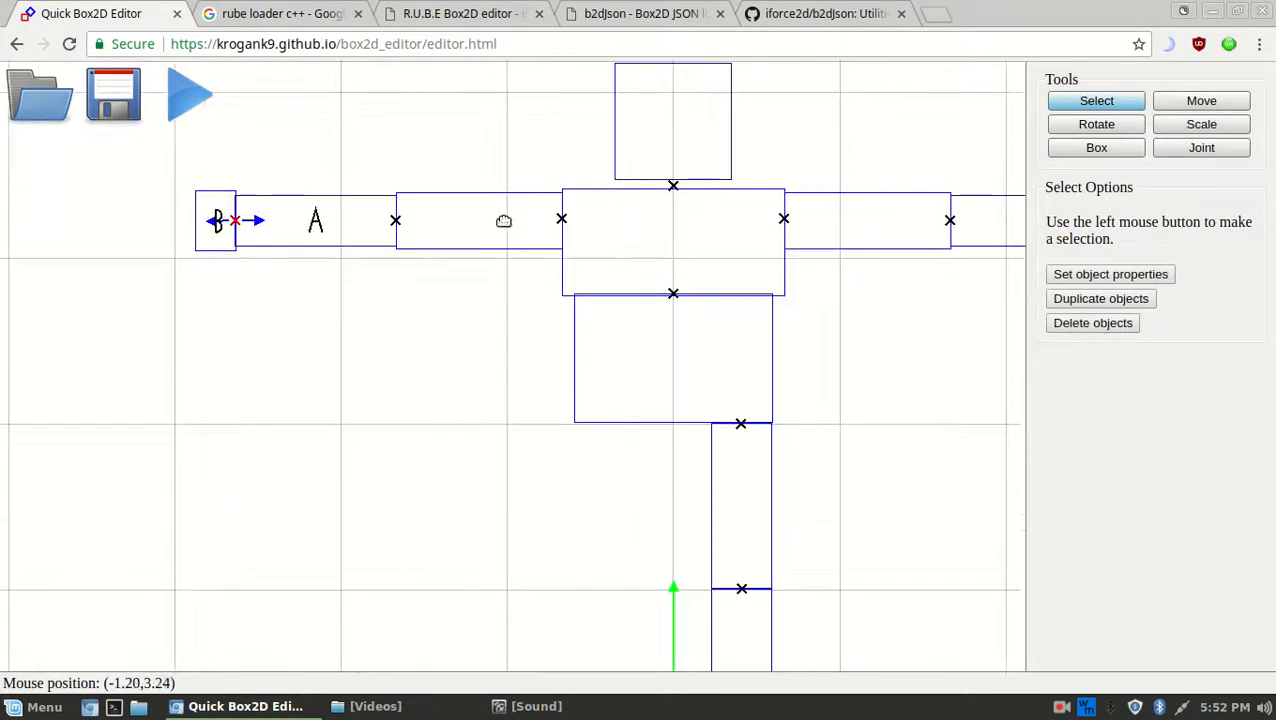
Select the three bodies of the leg, including the foot
left_click(561, 222)
scroll(608, 428, "down", 1)
middle_click_drag(778, 360, 767, 222)
left_click_drag(806, 604, 612, 280)
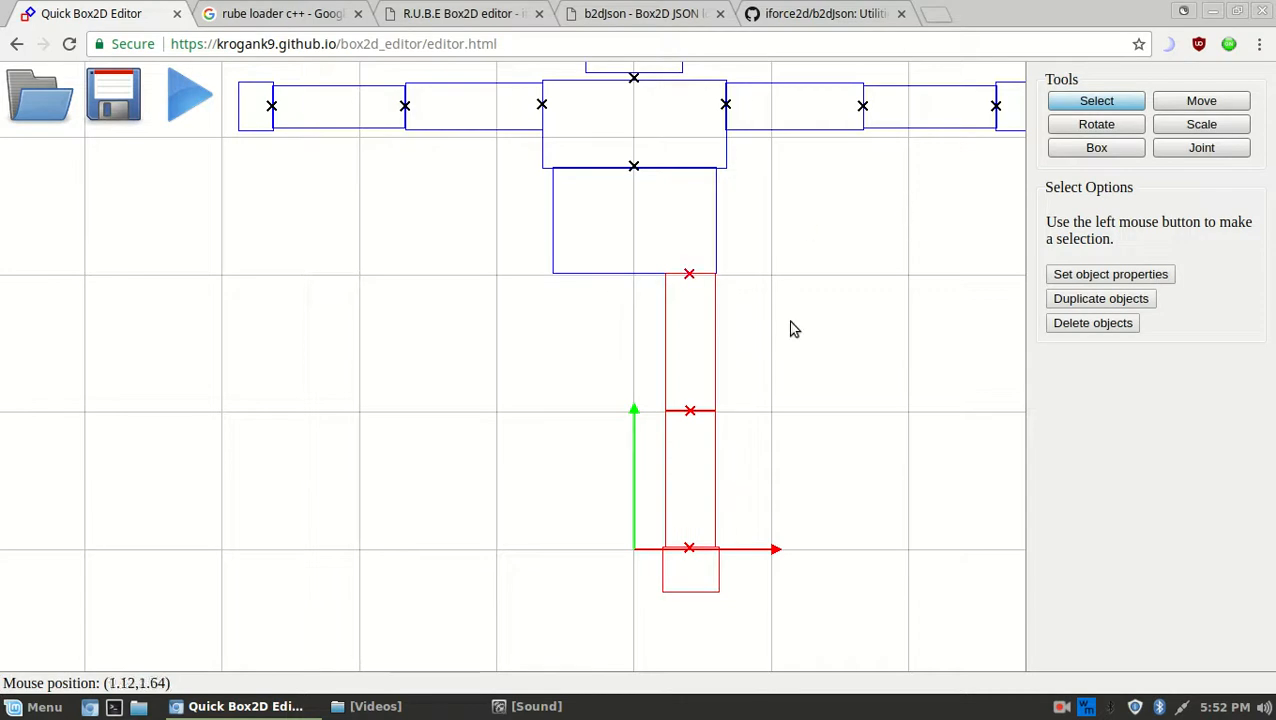
Mirror the leg left of the origin with Move > Flip X, then Scale > Flip X
left_click(1190, 108)
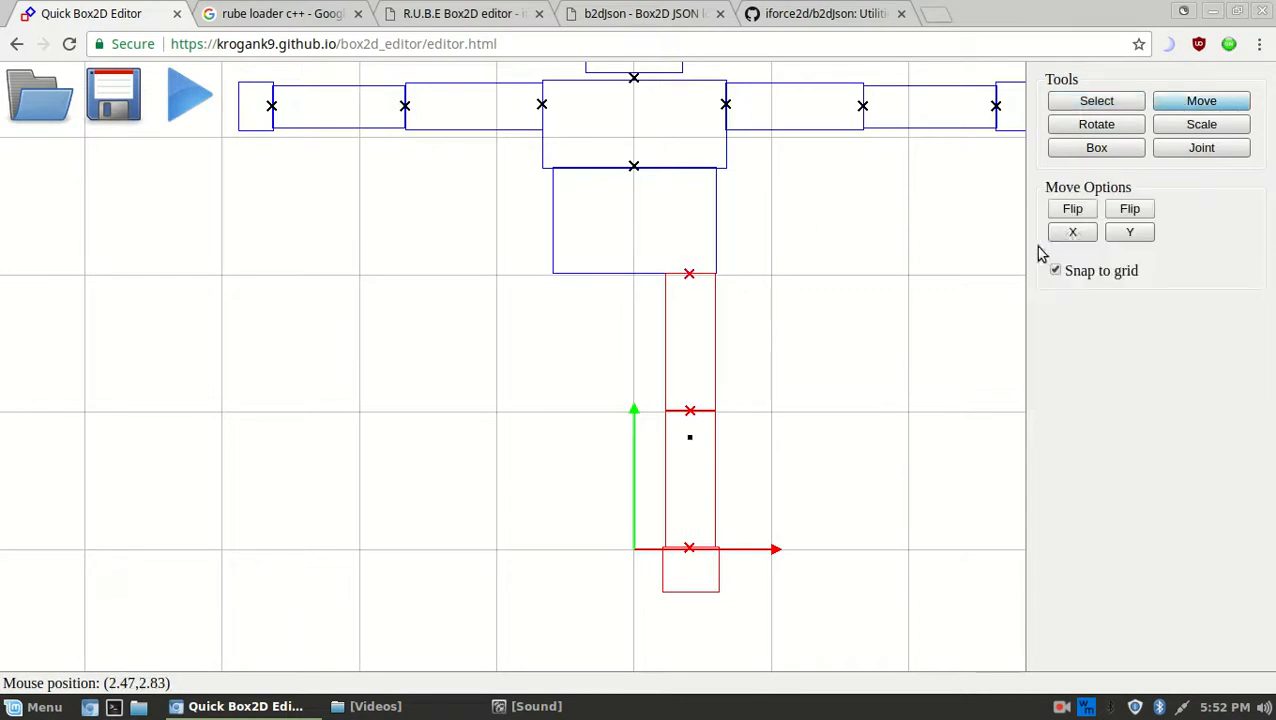
left_click(1073, 220)
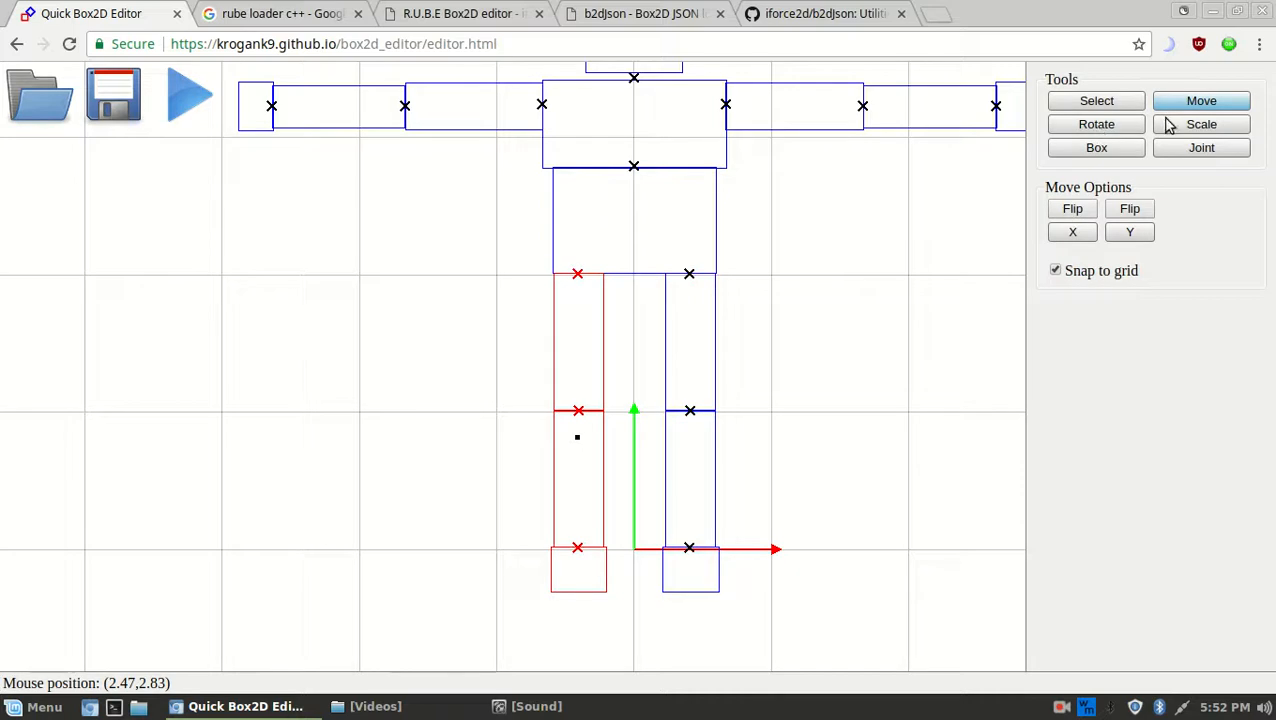
left_click(1170, 122)
left_click(1073, 212)
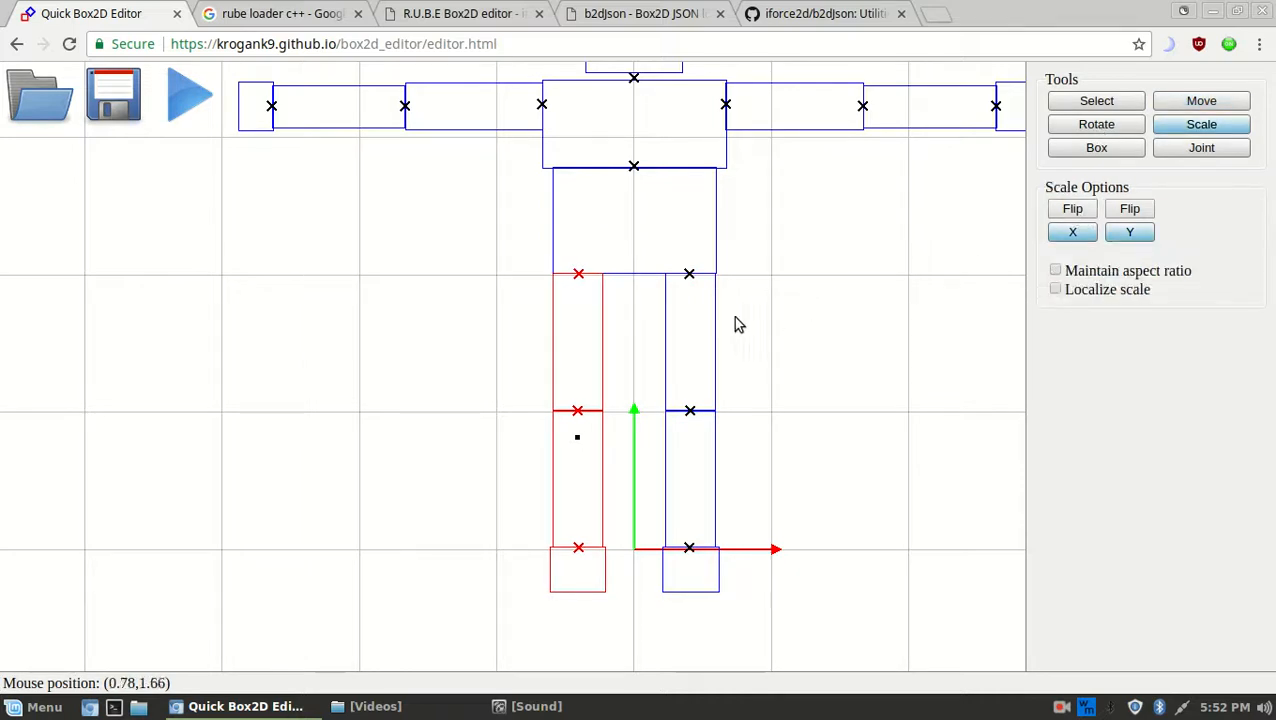
scroll(756, 245, "up", 10)
middle_click_drag(767, 204, 591, 259)
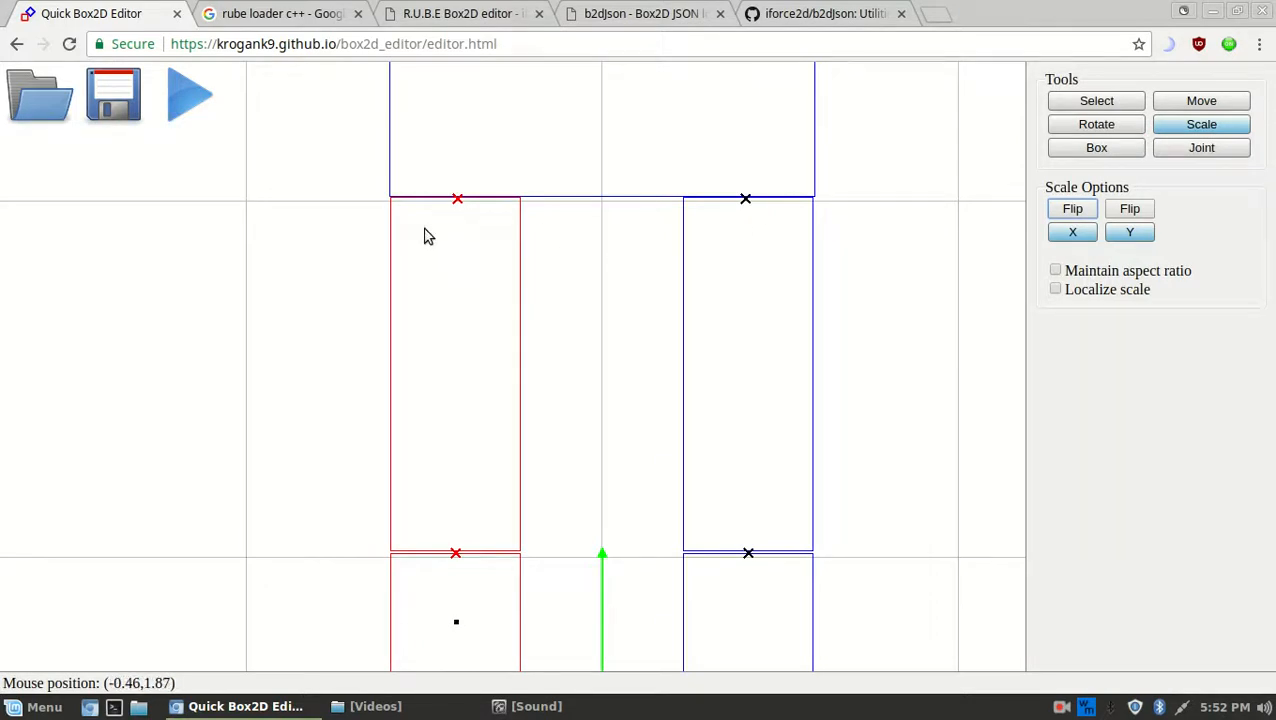
scroll(658, 336, "down", 10)
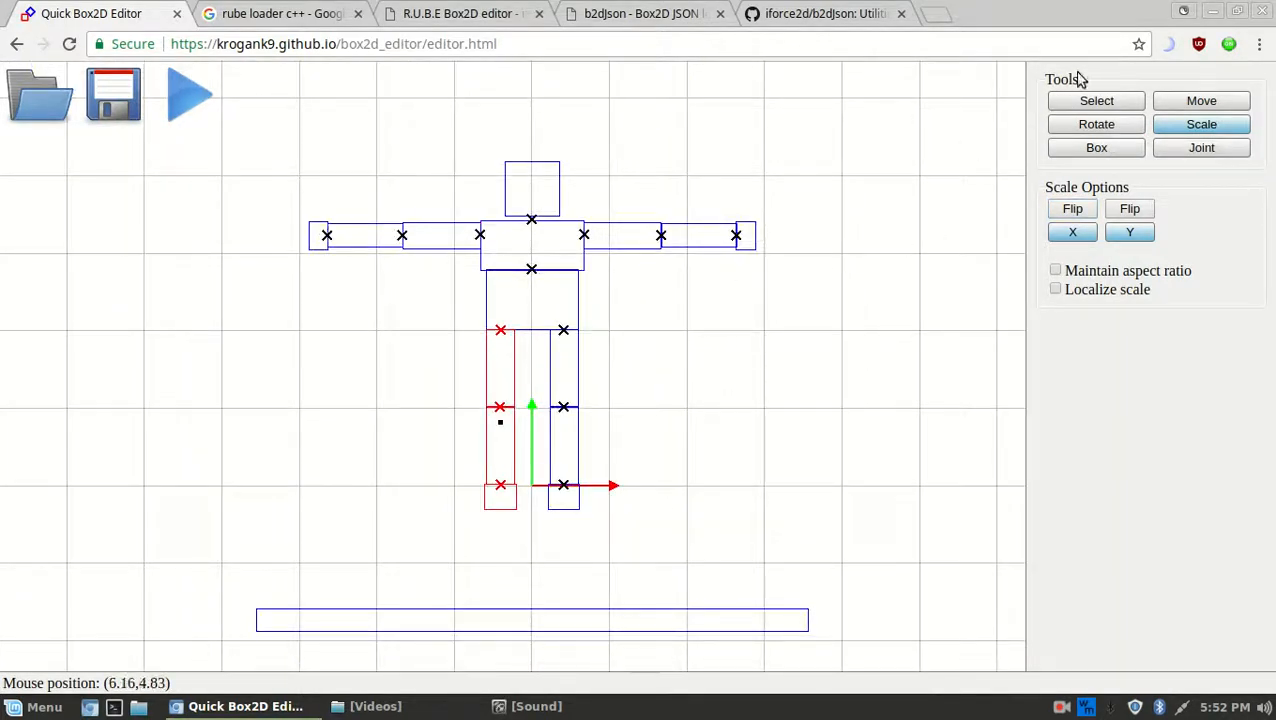
left_click(1094, 100)
left_click(803, 262)
scroll(540, 335, "up", 3)
scroll(556, 326, "down", 5)
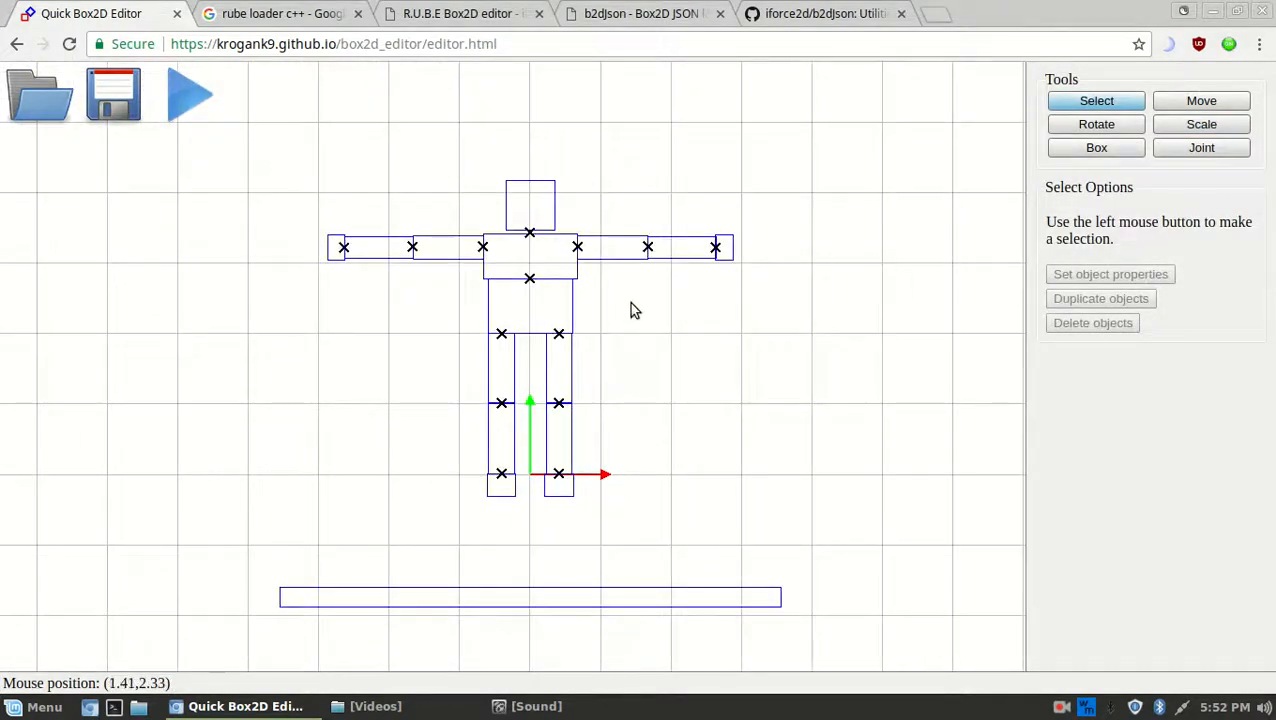
scroll(630, 316, "down", 1)
left_click(204, 110)
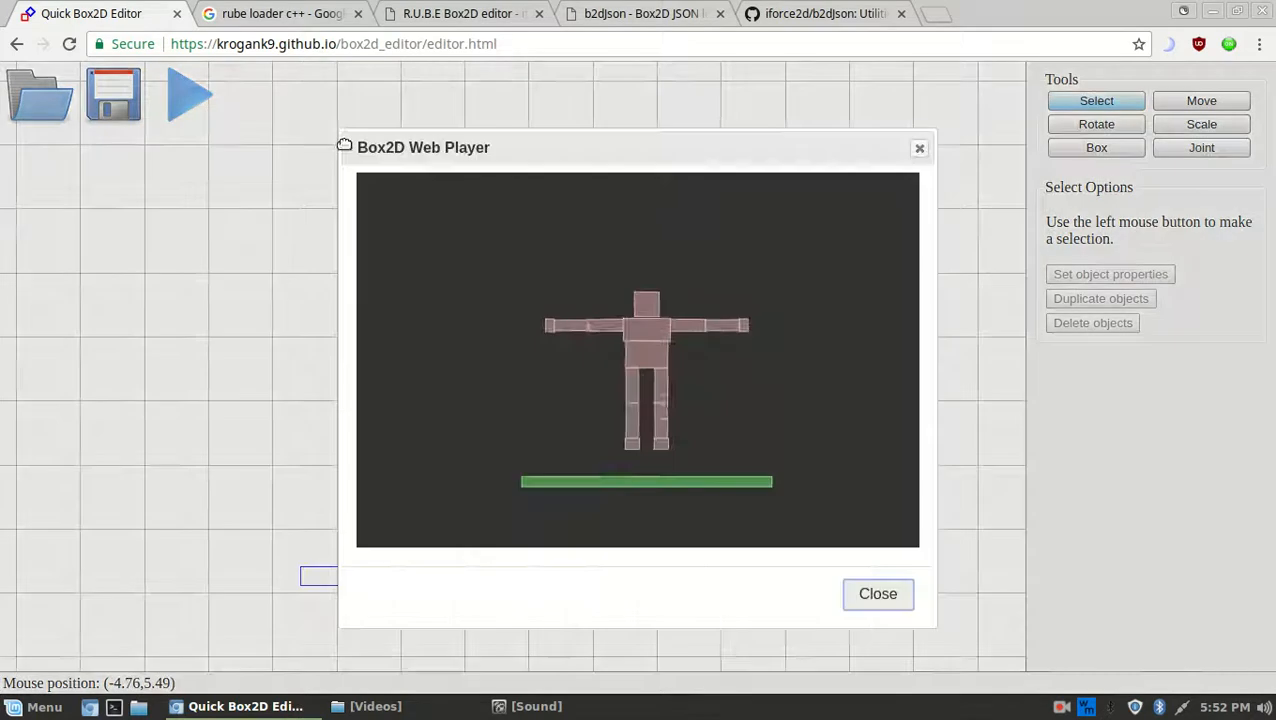
left_click_drag(610, 408, 665, 360)
left_click(845, 598)
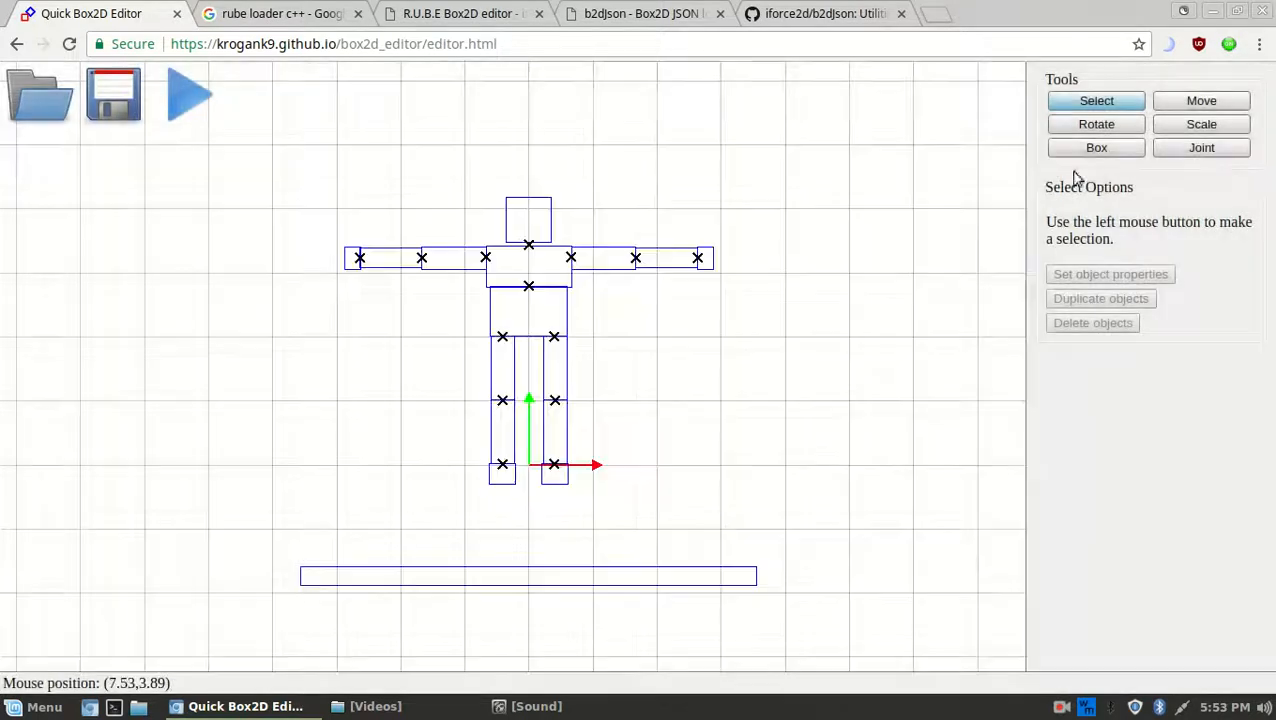
left_click(480, 225)
scroll(484, 232, "up", 2)
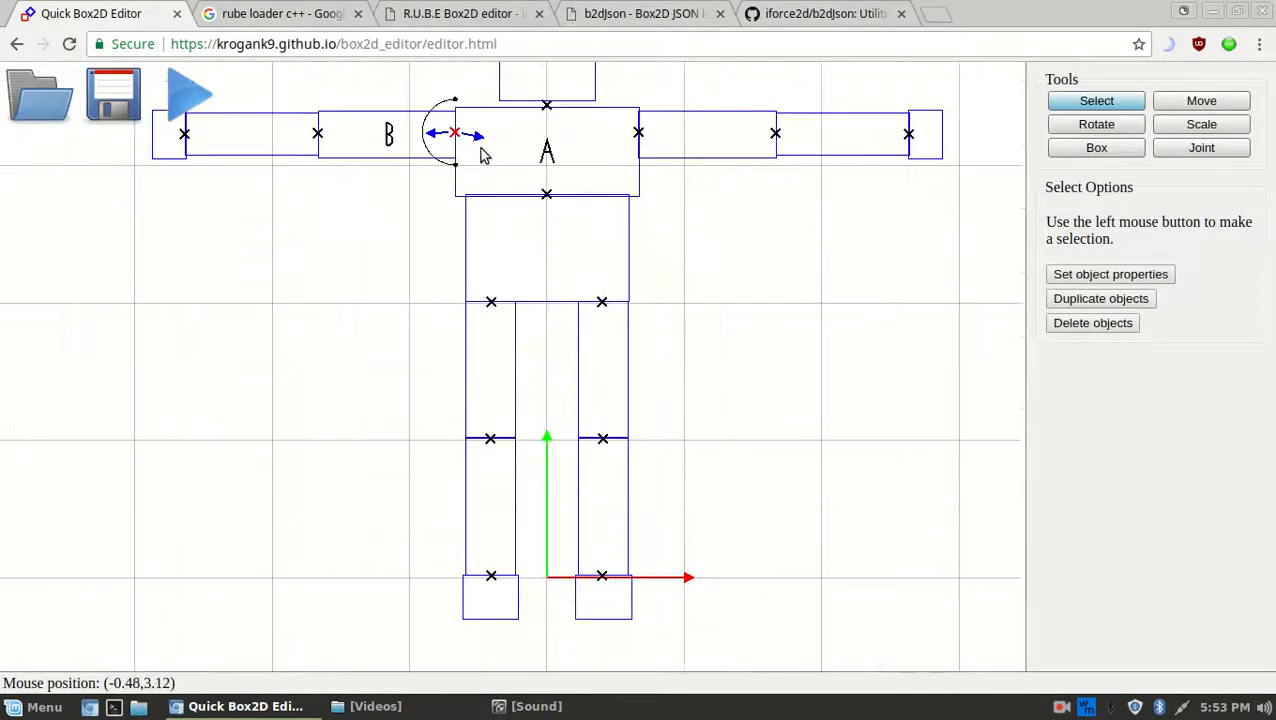
scroll(810, 339, "down", 5)
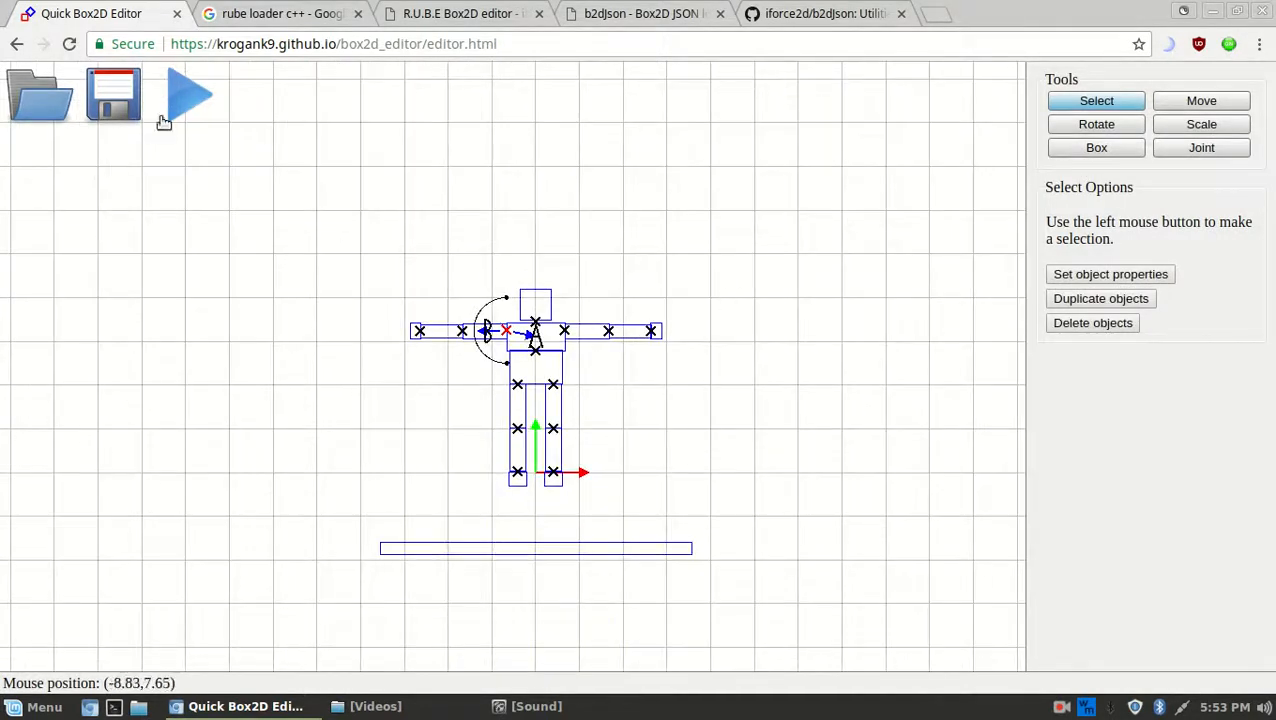
left_click(190, 95)
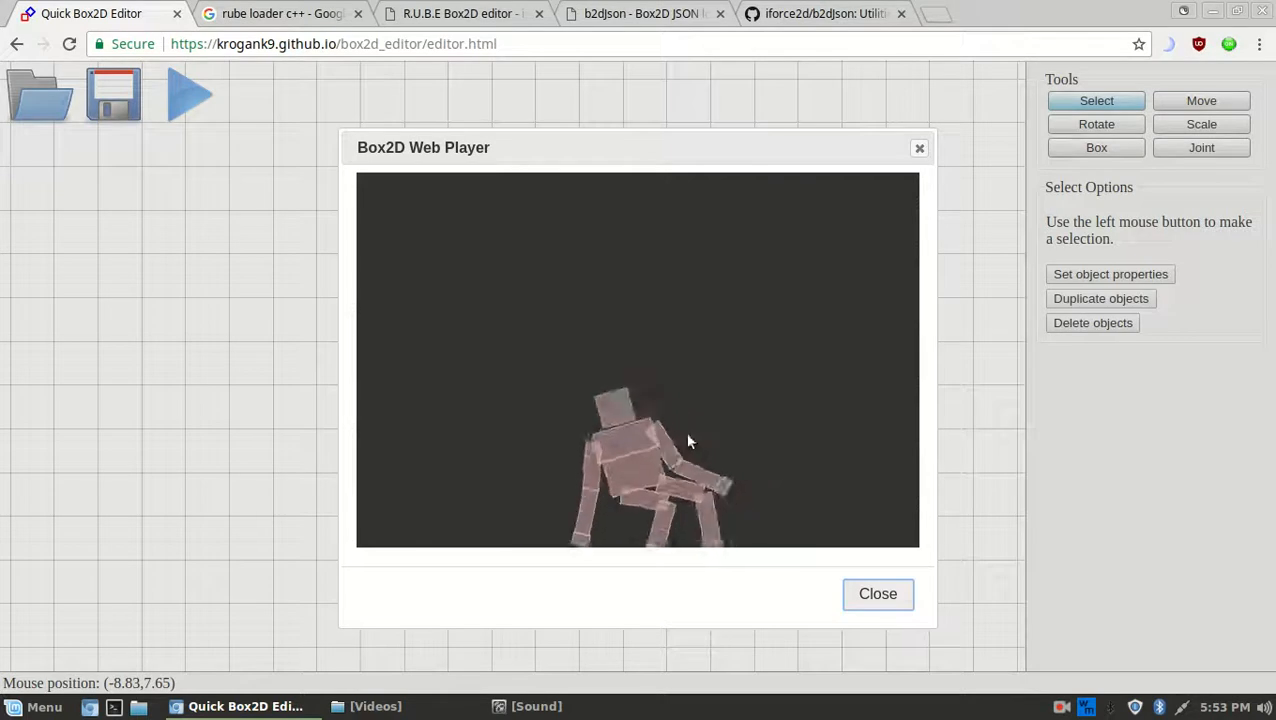
left_click(893, 593)
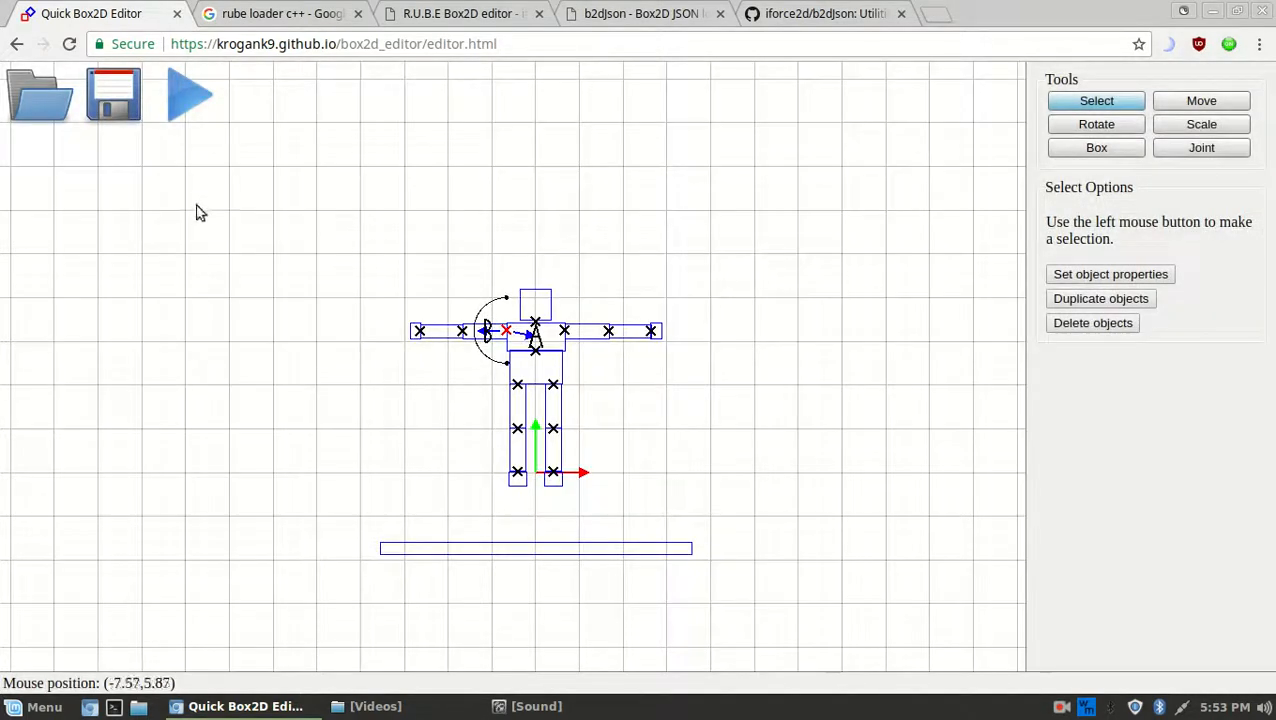
left_click(114, 94)
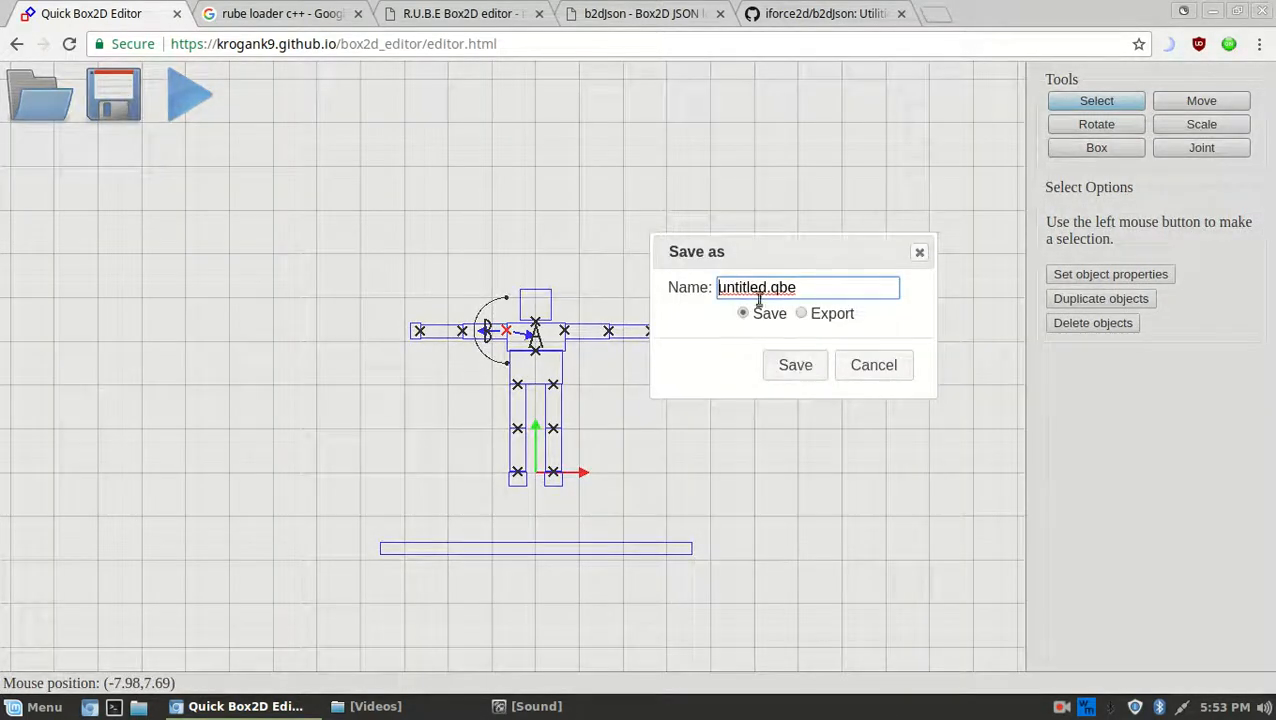
Save the scene as ragdoll.qbe
double_click(728, 287)
type("ragdoll")
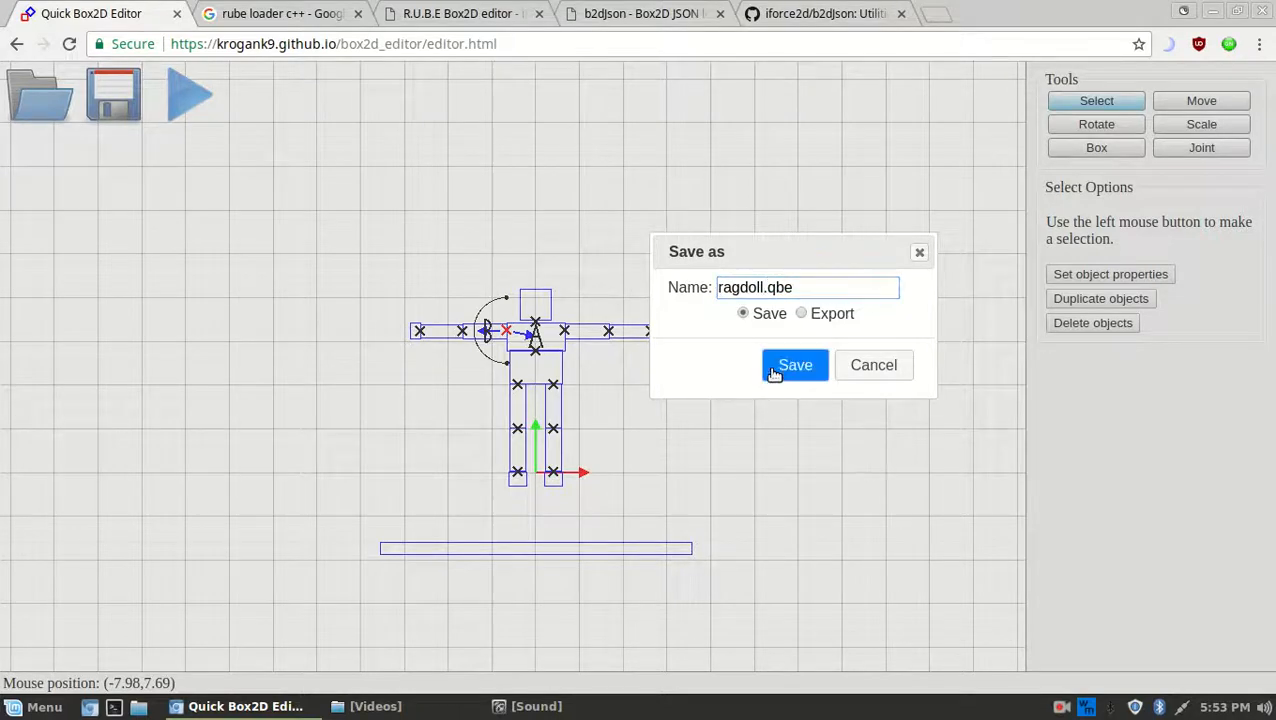
left_click(795, 365)
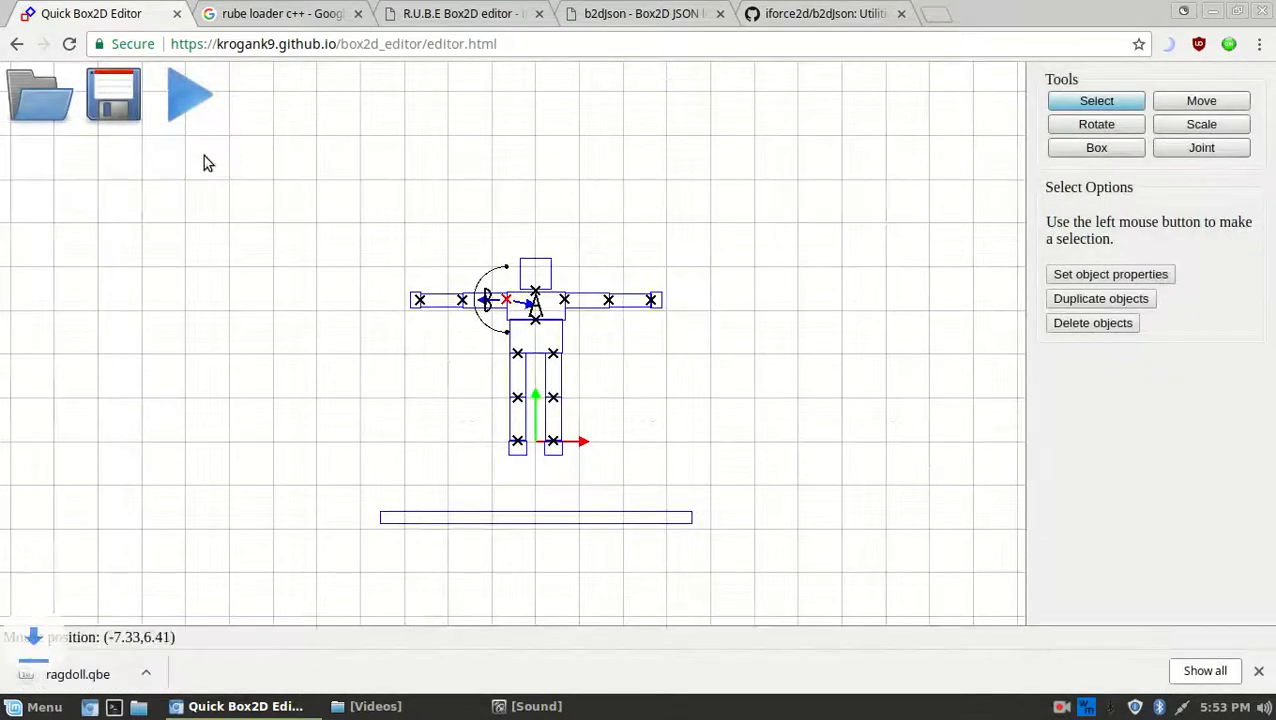
Export the scene as ragdoll.json
left_click(113, 95)
left_click(803, 314)
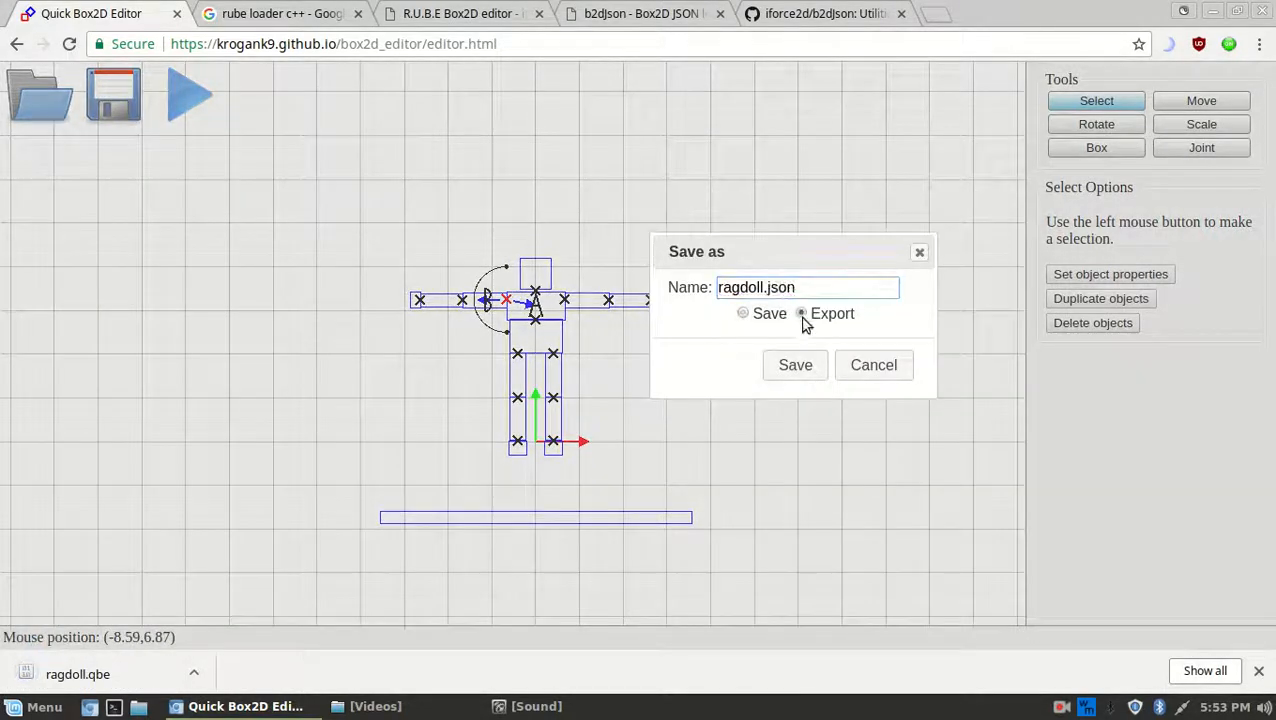
left_click(790, 365)
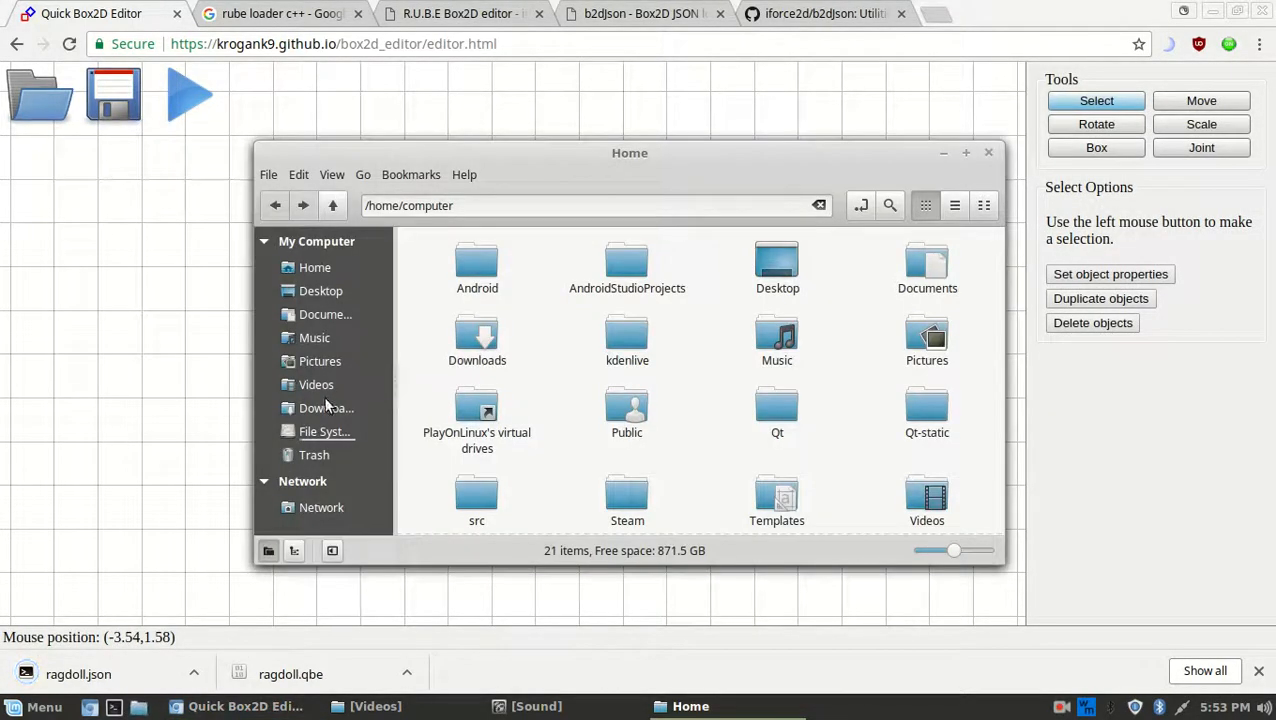
Open ragdoll.qbe from Downloads in the text editor
left_click(326, 407)
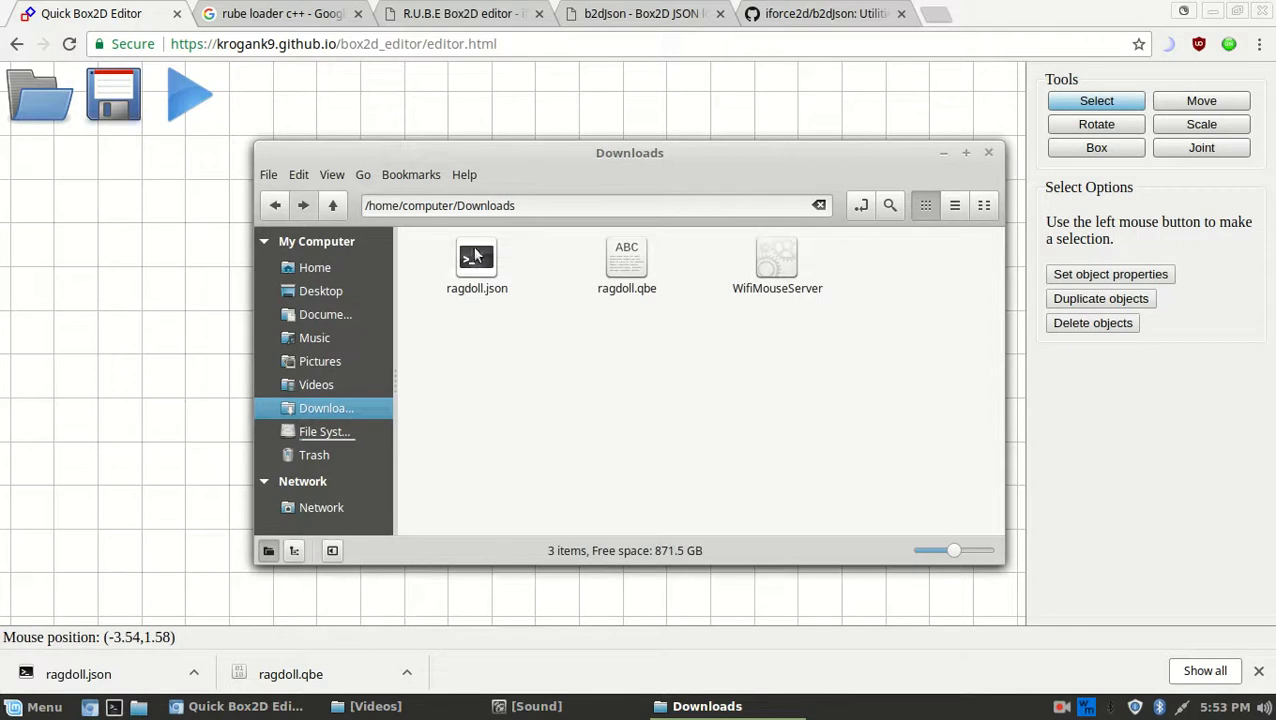
right_click(624, 262)
left_click(661, 268)
scroll(598, 327, "down", 15)
scroll(597, 331, "up", 15)
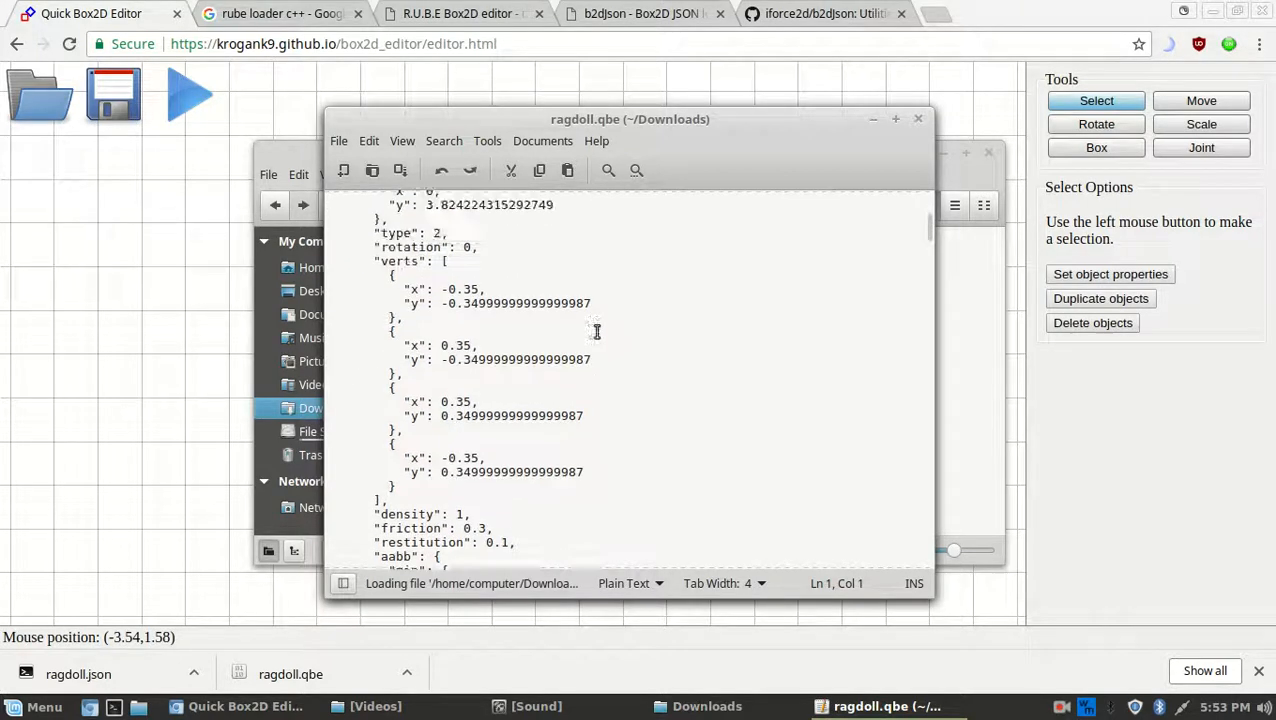
Look through the position and vertex values in the JSON, then close Pluma
left_click(676, 343)
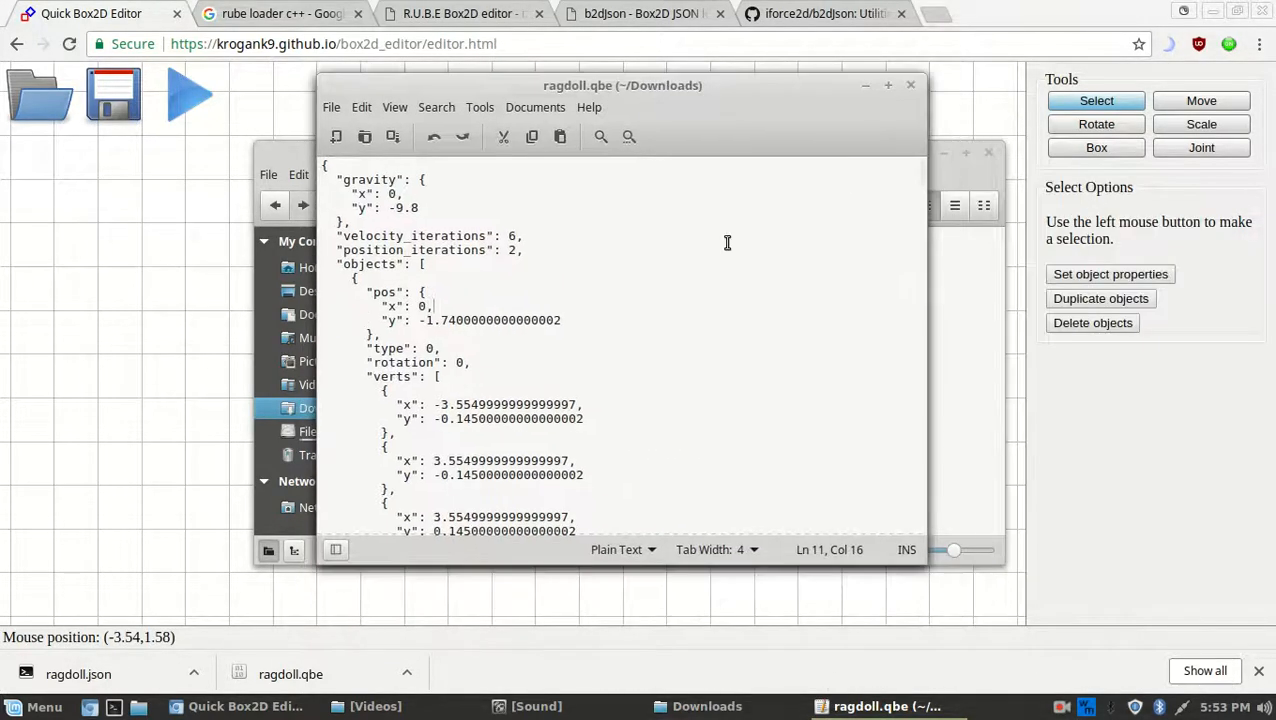
scroll(727, 290, "down", 15)
left_click_drag(676, 90, 820, 120)
left_click(870, 373)
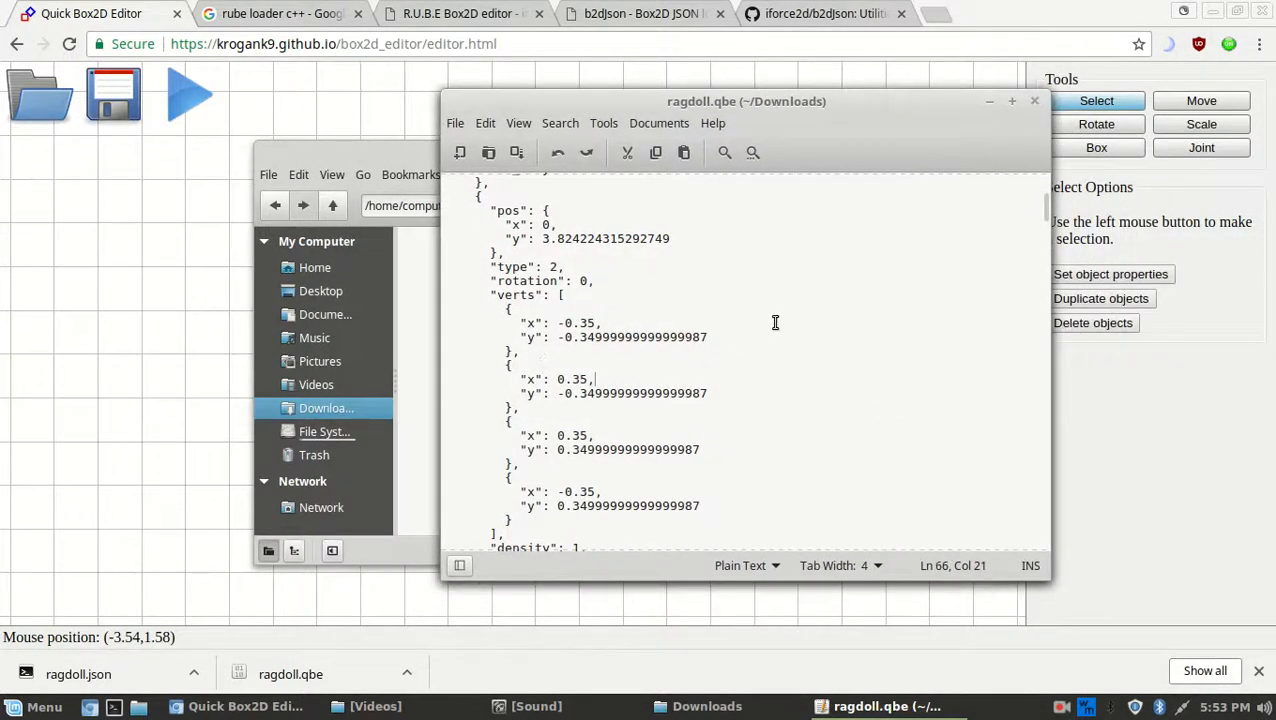
left_click(875, 706)
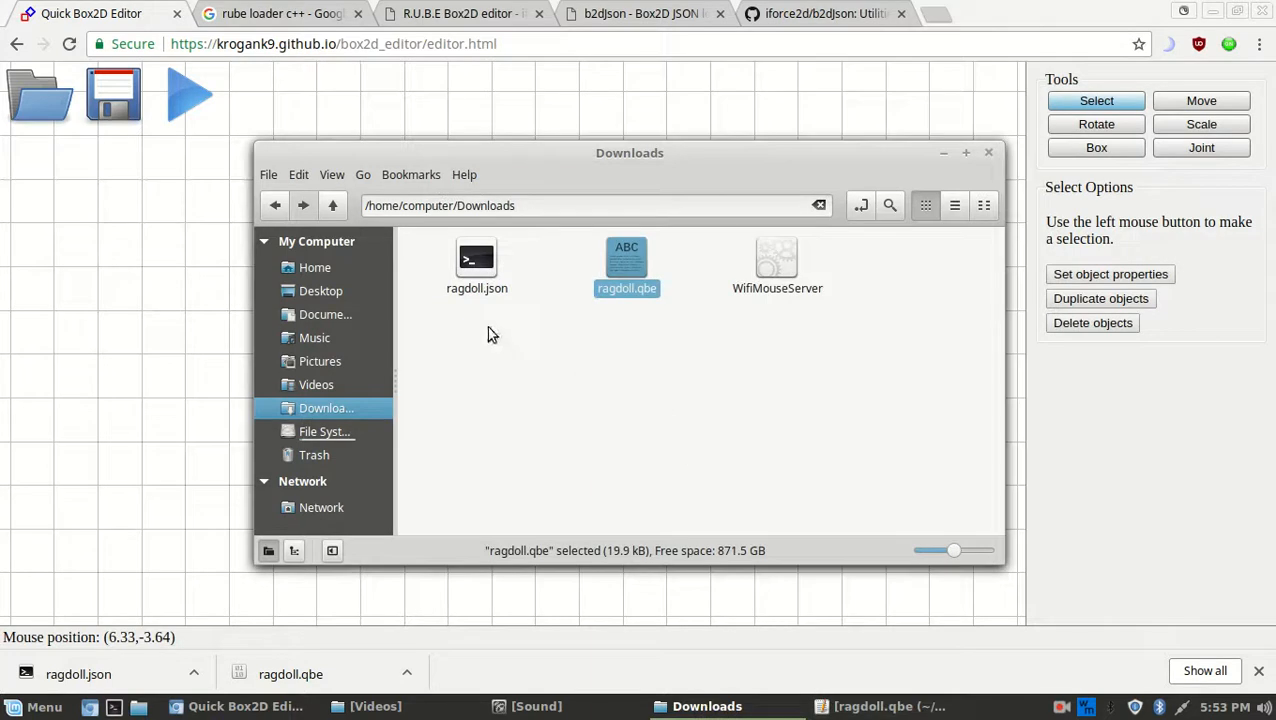
left_click(875, 706)
left_click_drag(725, 356, 735, 208)
scroll(782, 385, "down", 6)
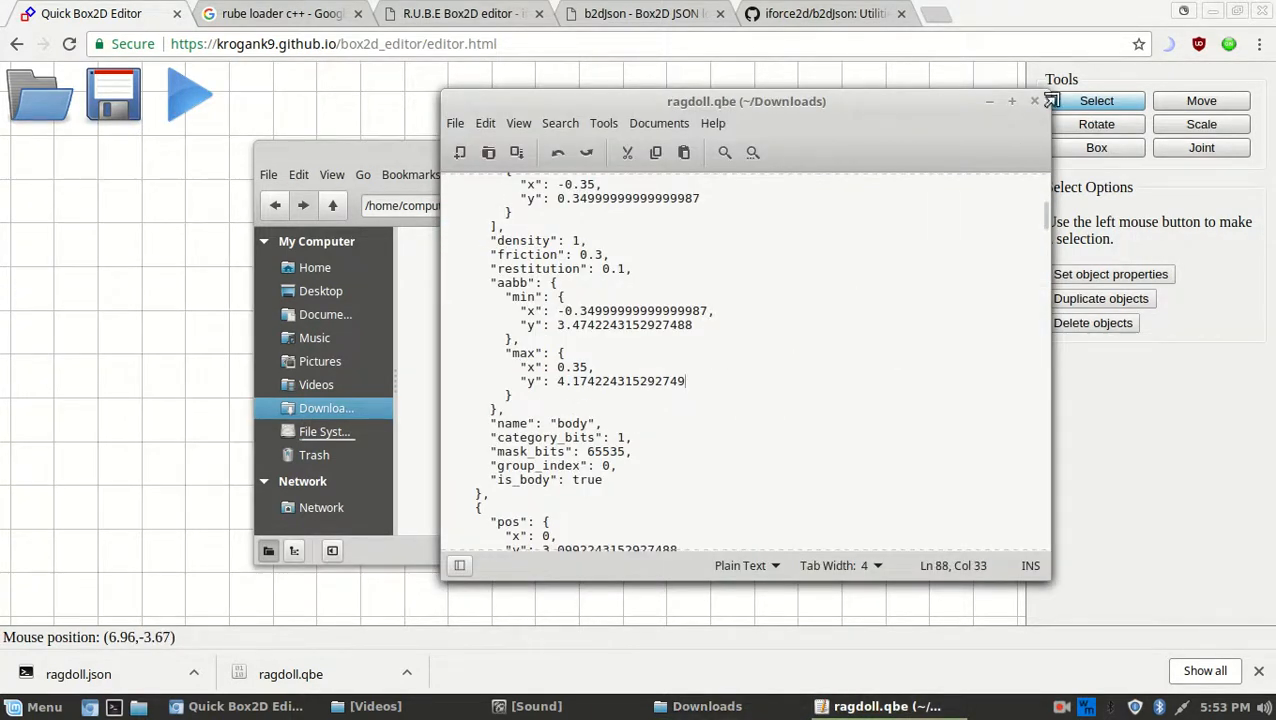
left_click(1037, 104)
left_click(67, 247)
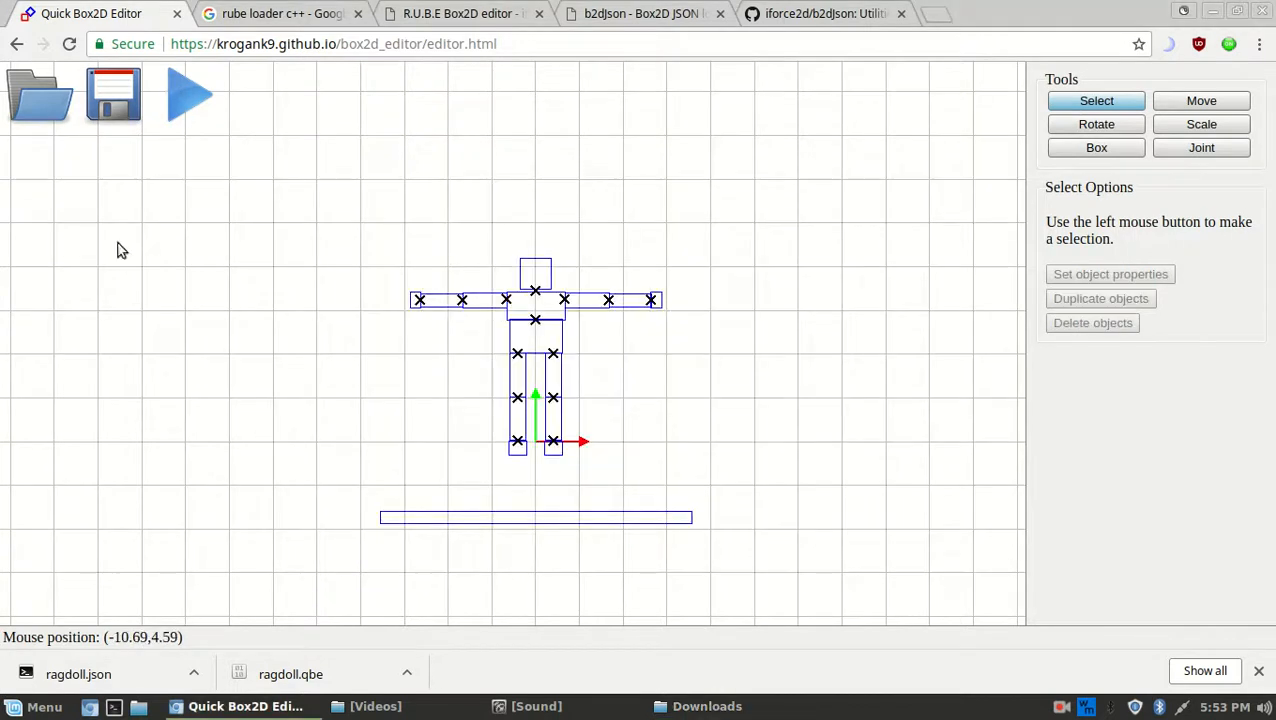
Reload the editor page and open ragdoll.qbe from the Downloads folder
key("ctrl+r")
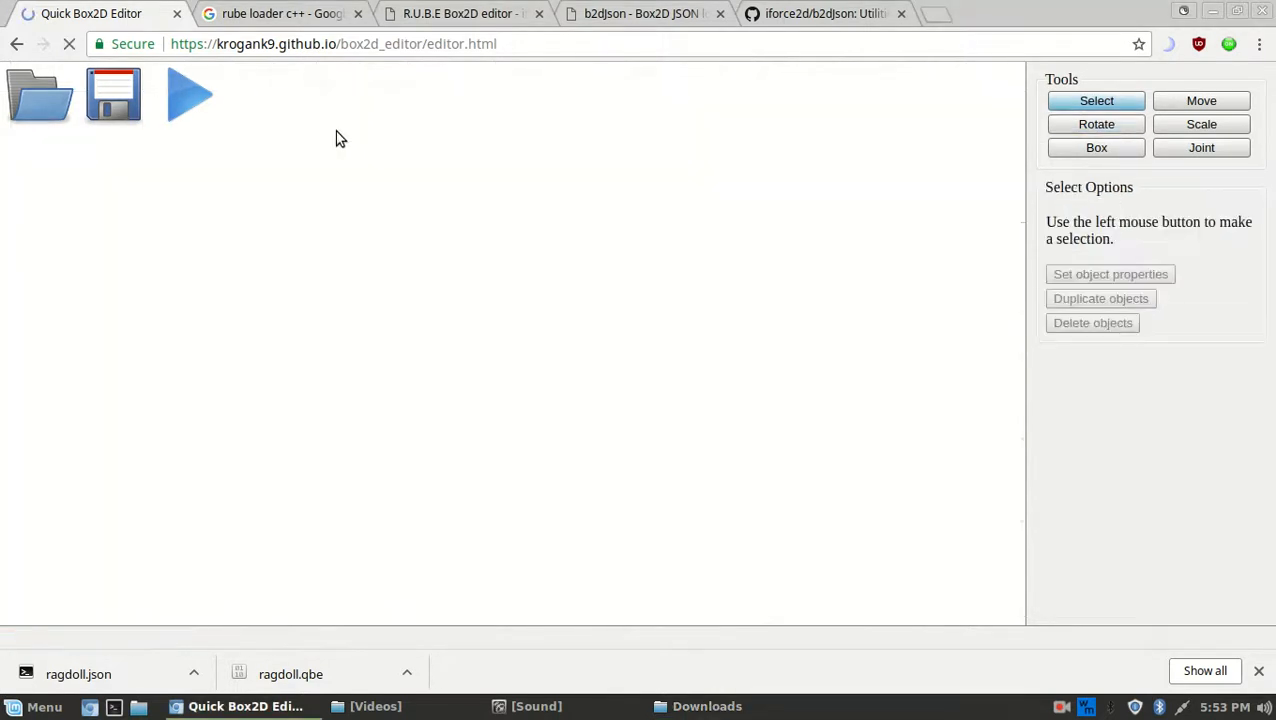
left_click(1260, 665)
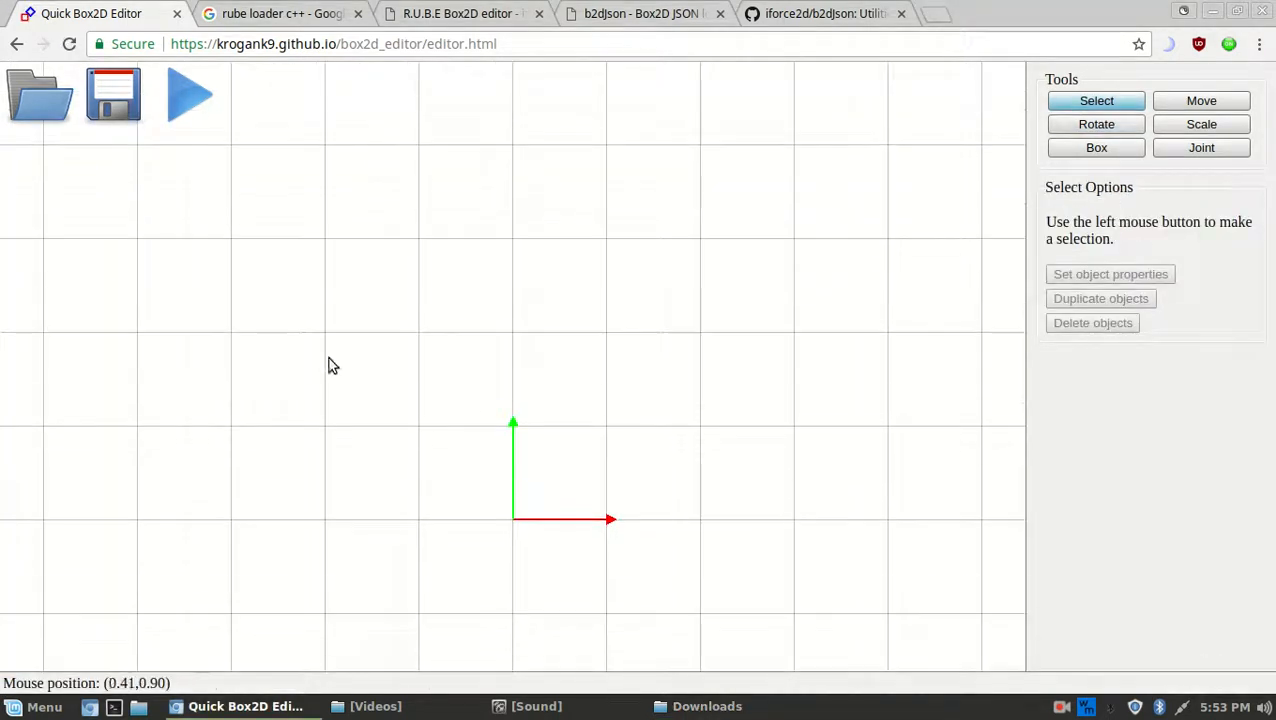
left_click(40, 96)
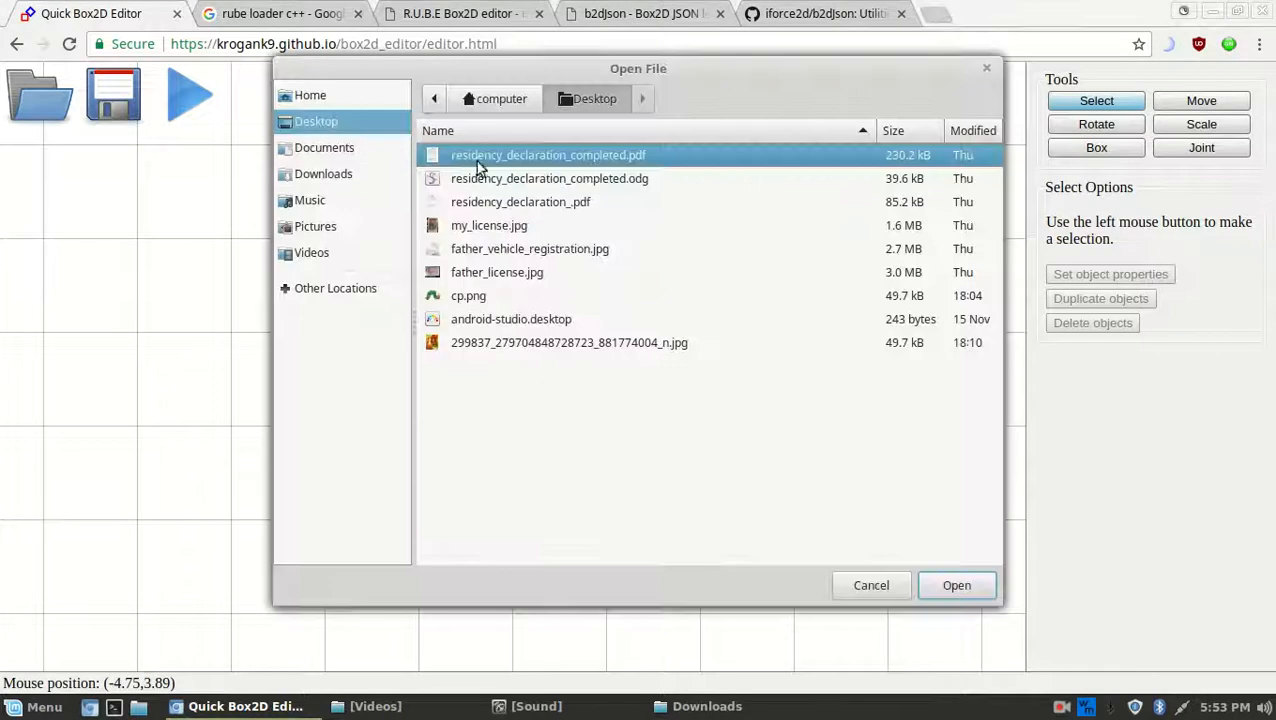
left_click(324, 185)
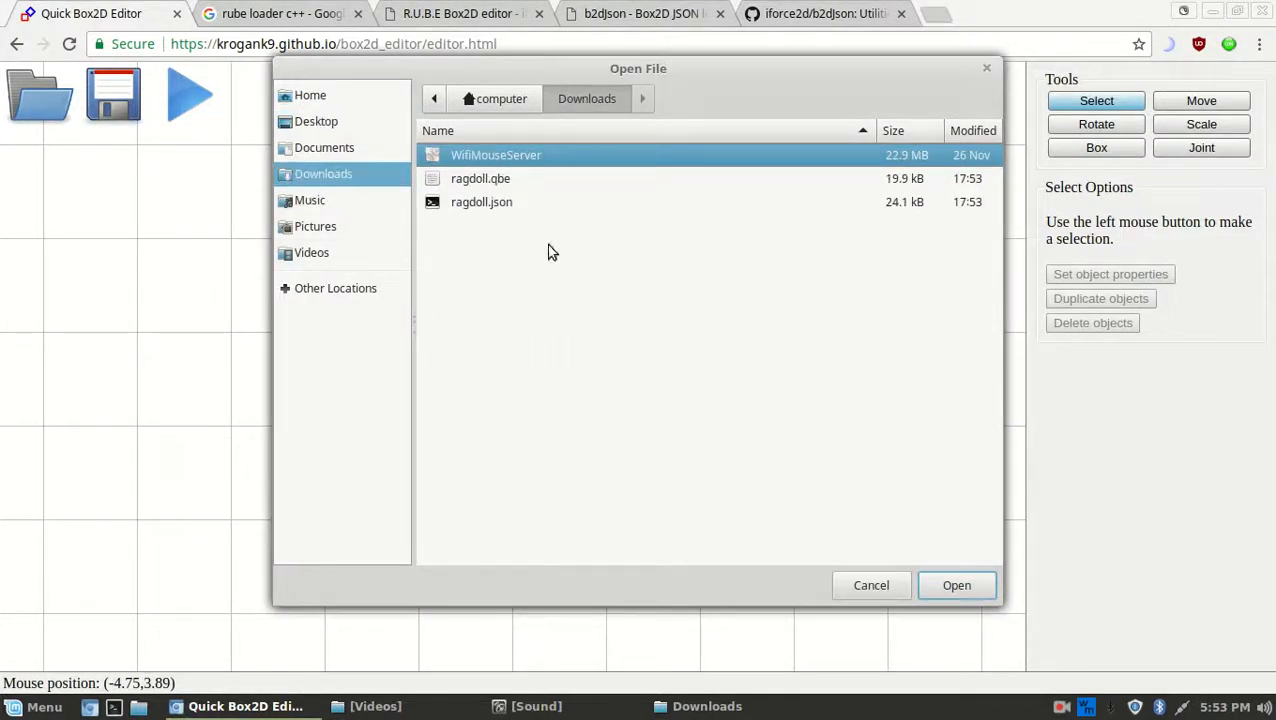
double_click(477, 180)
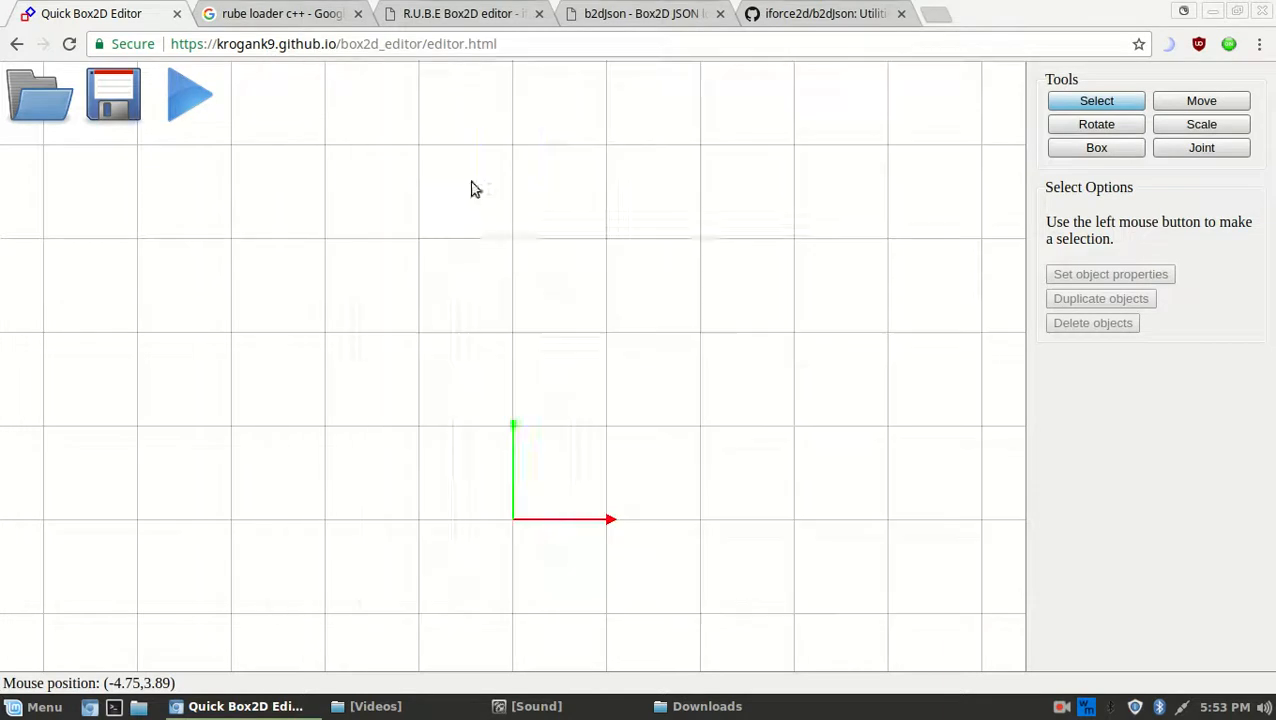
scroll(638, 324, "down", 5)
Test the loaded ragdoll in the player by flinging it right, then close the player
left_click(190, 97)
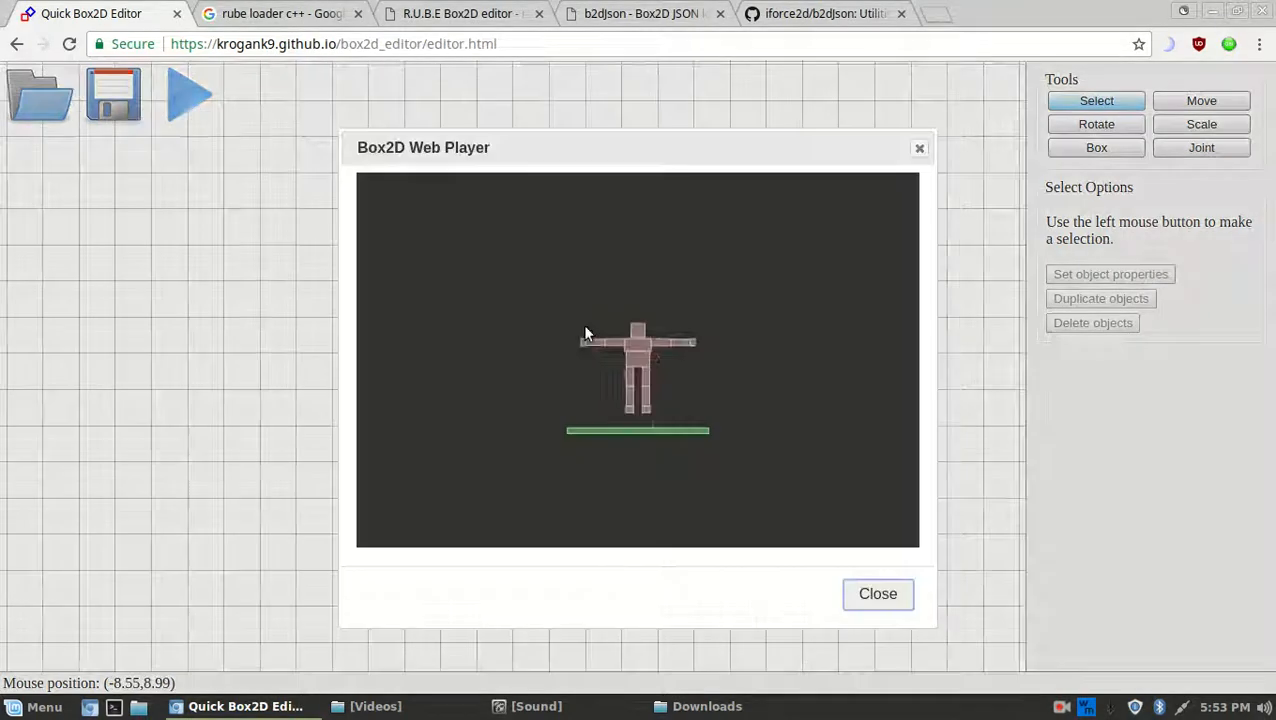
right_click_drag(691, 331, 699, 303)
left_click_drag(553, 396, 639, 419)
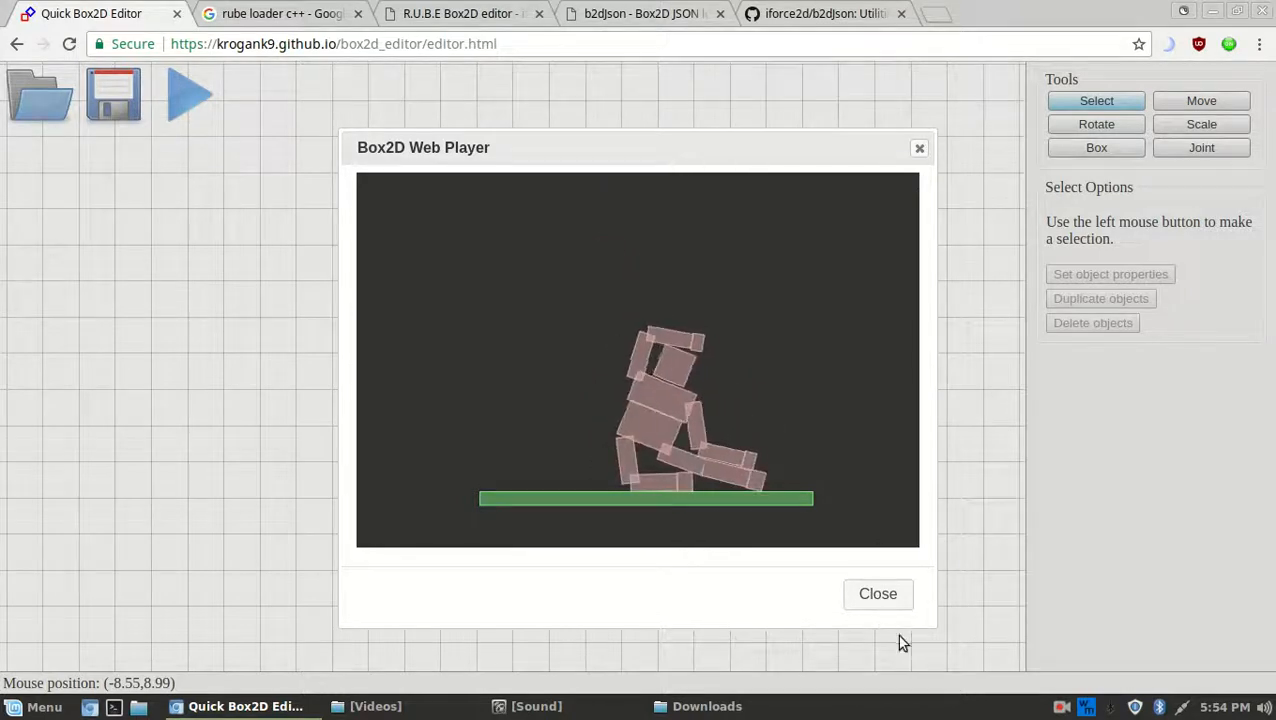
left_click(880, 597)
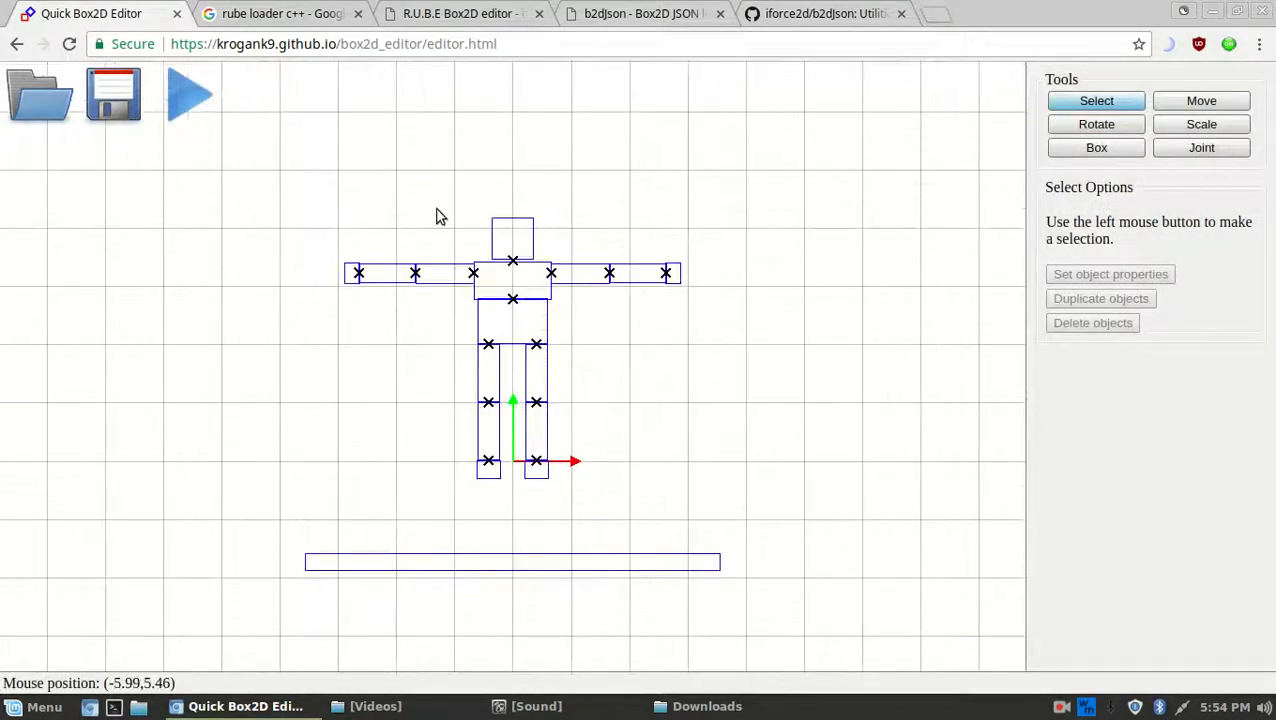
Open ragdoll.json from Downloads in Pluma and scroll through its body definitions
left_click(707, 706)
right_click(479, 275)
left_click(555, 282)
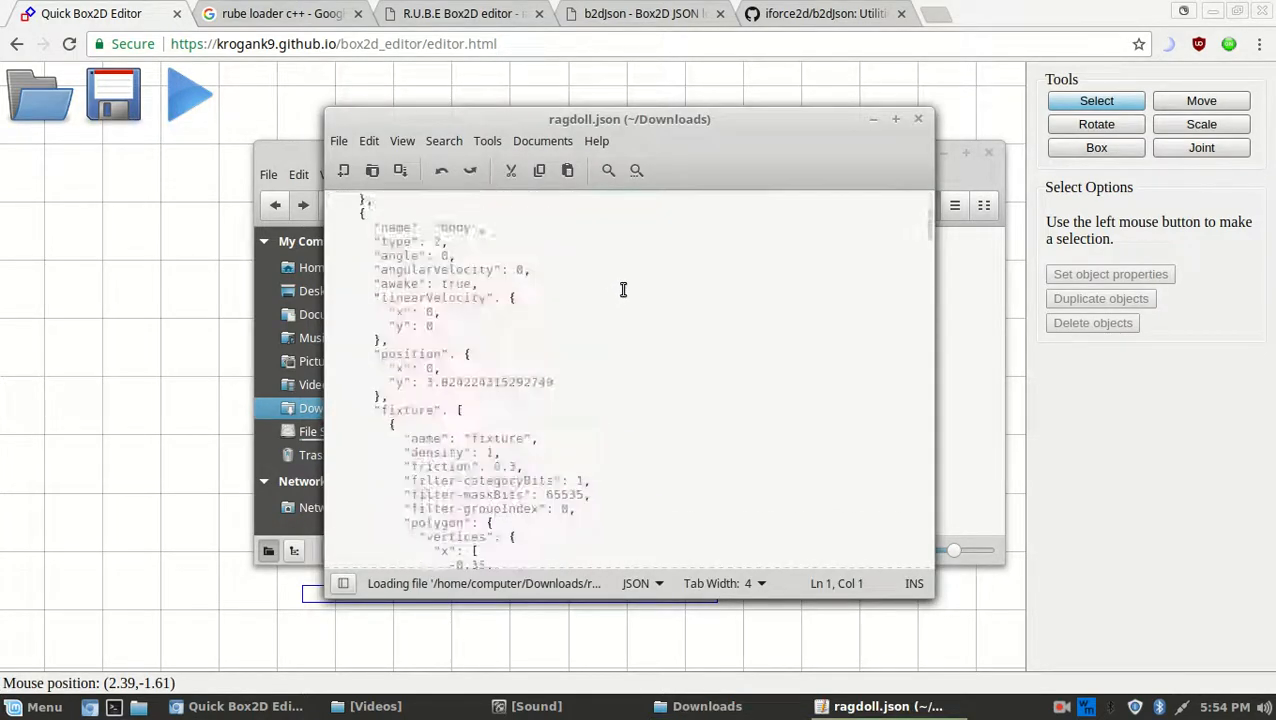
left_click_drag(926, 245, 951, 184)
In the browser's b2dJson tab, scroll the loader page down to 'Merging files into the same world'
left_click(436, 8)
left_click(619, 6)
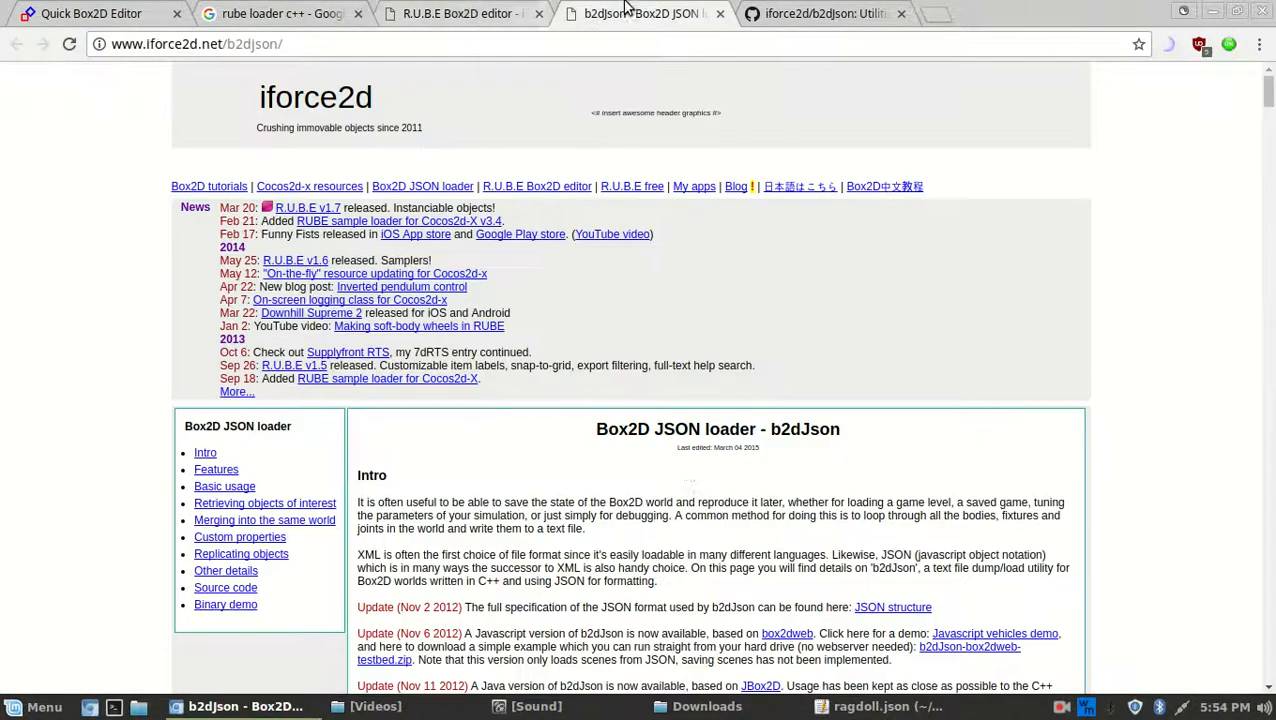
scroll(686, 470, "down", 3)
scroll(684, 470, "down", 5)
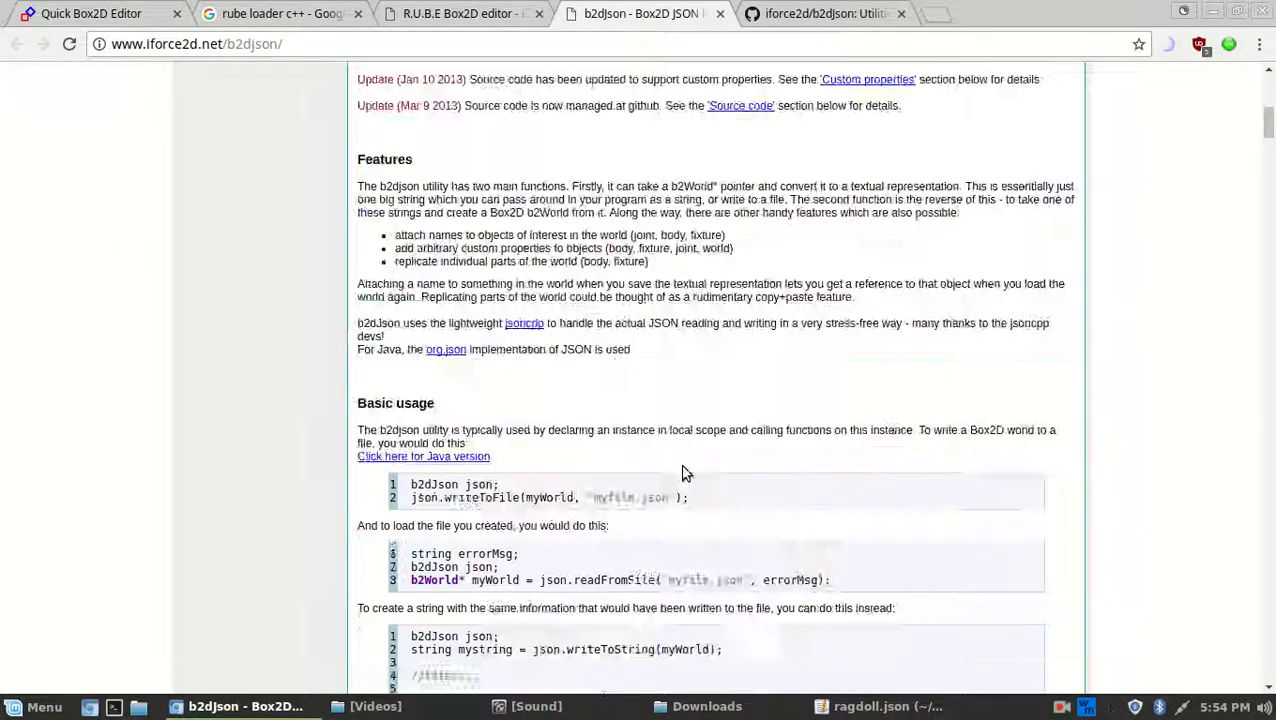
scroll(683, 463, "up", 9)
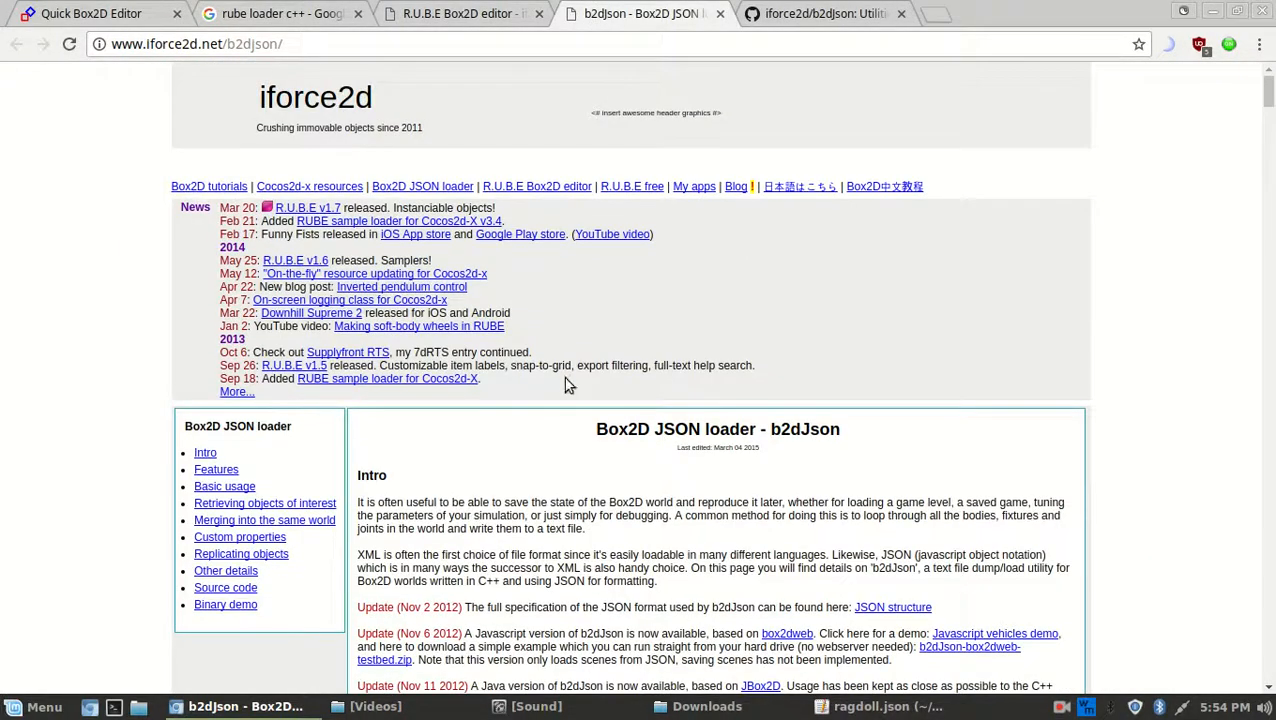
left_click_drag(595, 435, 783, 431)
left_click(915, 442)
scroll(915, 442, "down", 10)
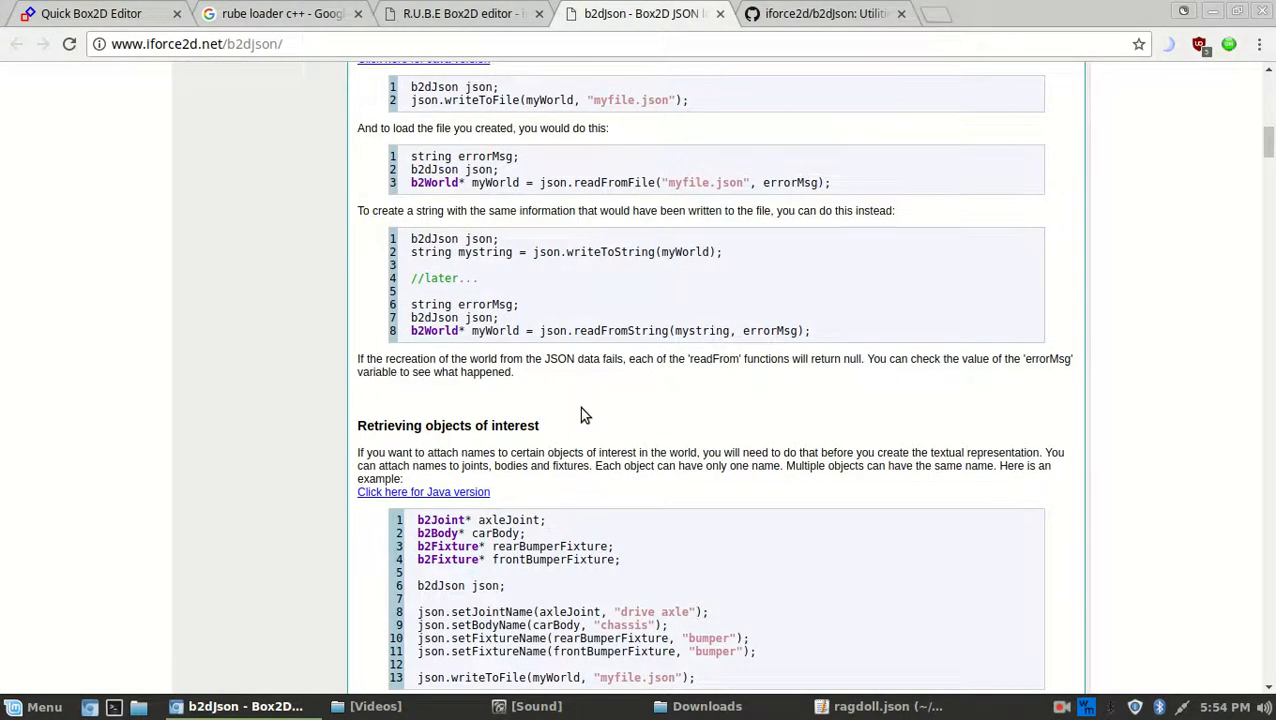
scroll(585, 415, "down", 6)
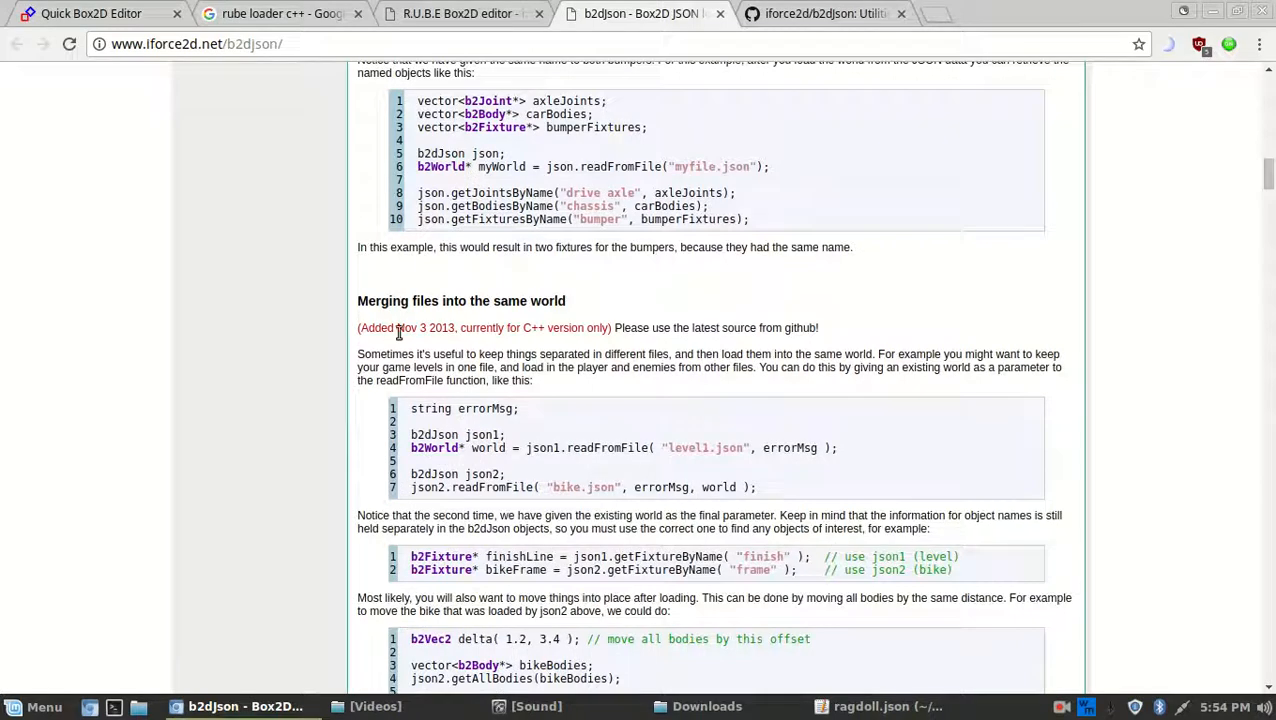
scroll(397, 333, "down", 4)
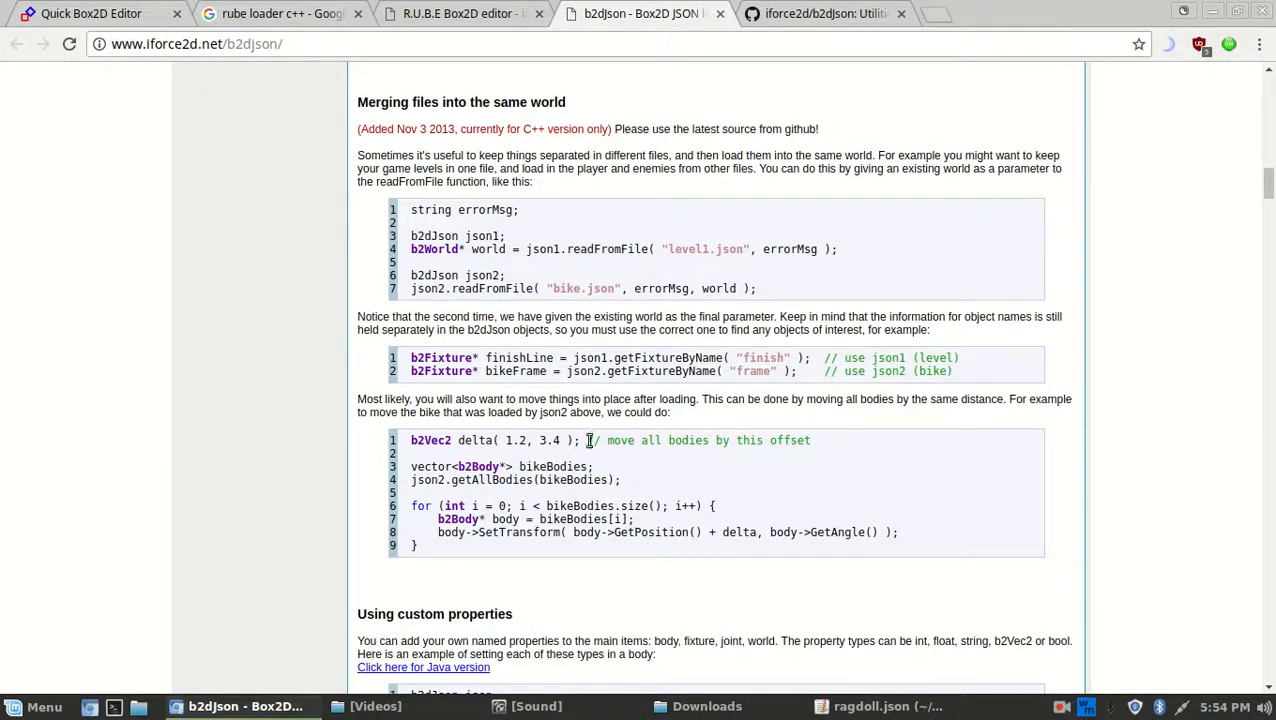
Back in the editor, select the ground box and scale it wider and thicker
left_click(42, 12)
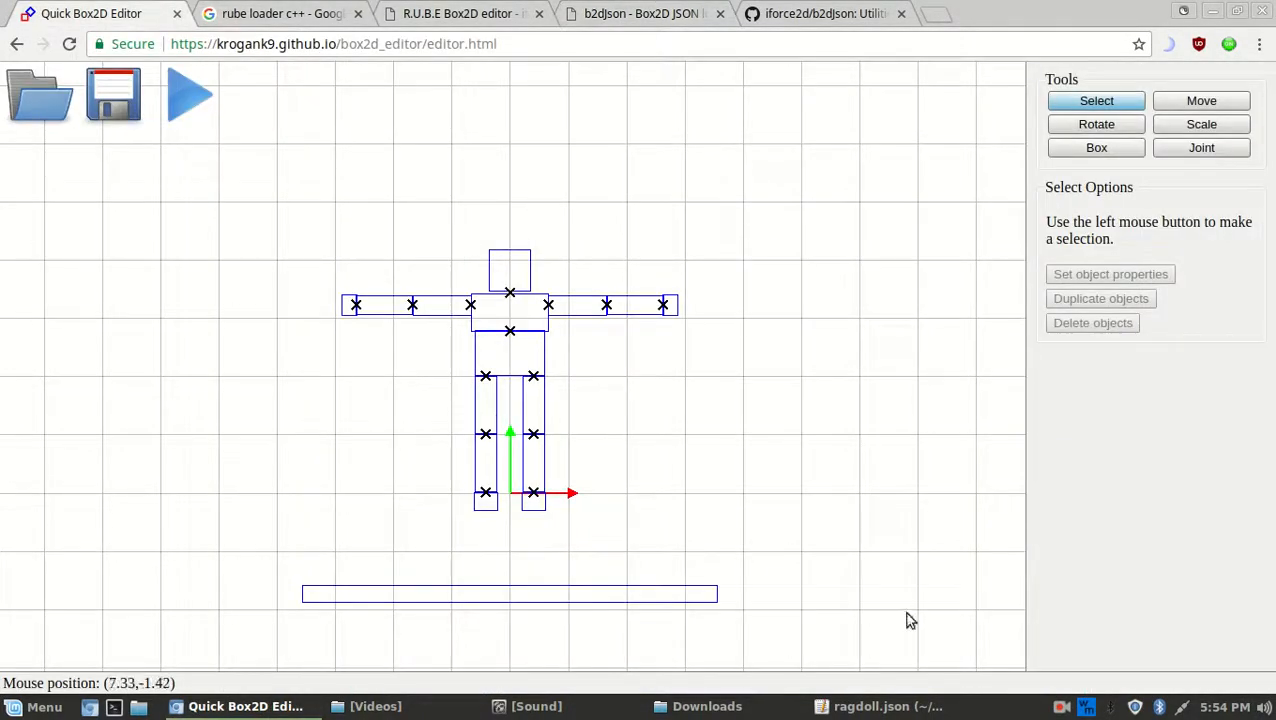
left_click(880, 706)
left_click(602, 314)
left_click(661, 378)
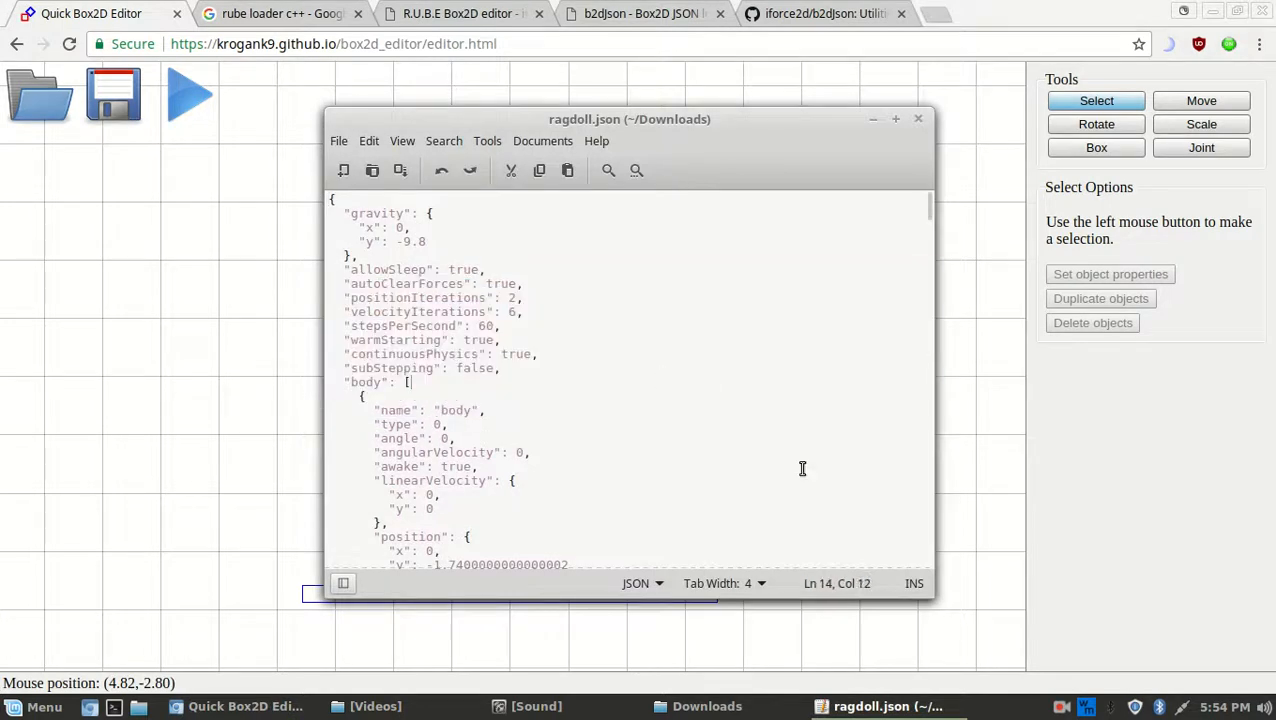
left_click(880, 706)
scroll(643, 375, "down", 1)
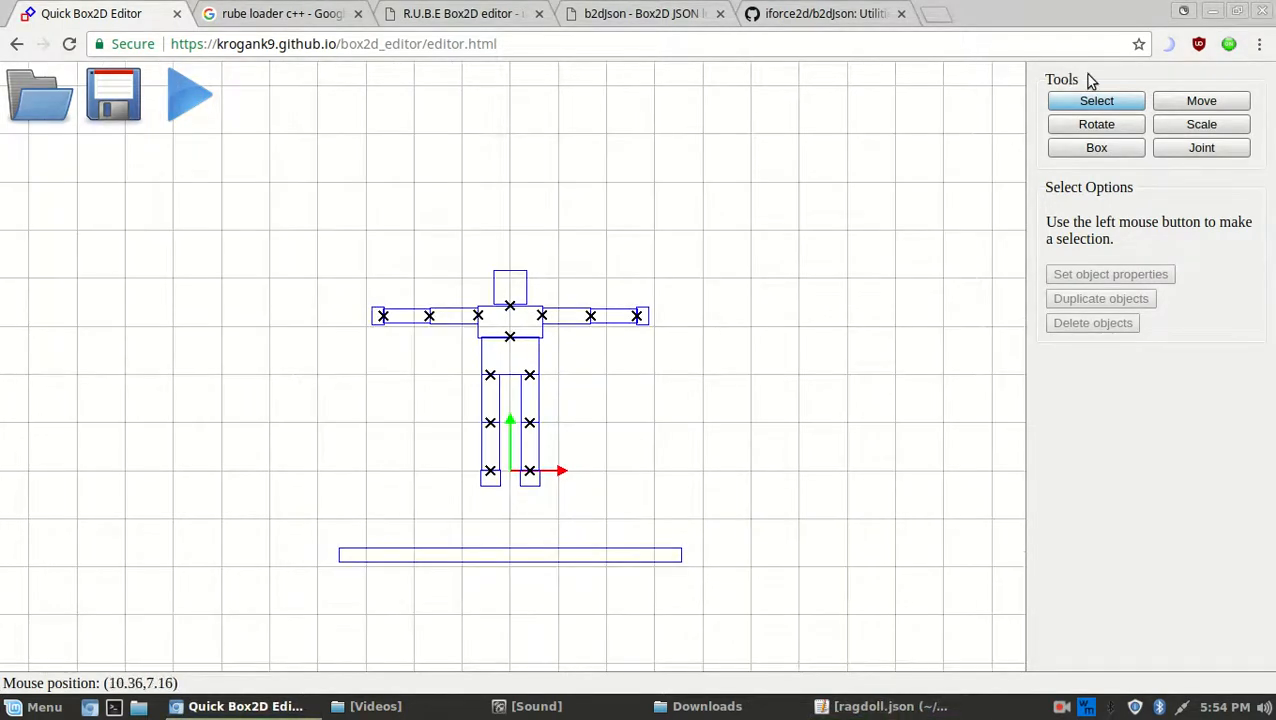
scroll(727, 374, "down", 2)
left_click_drag(650, 573, 336, 496)
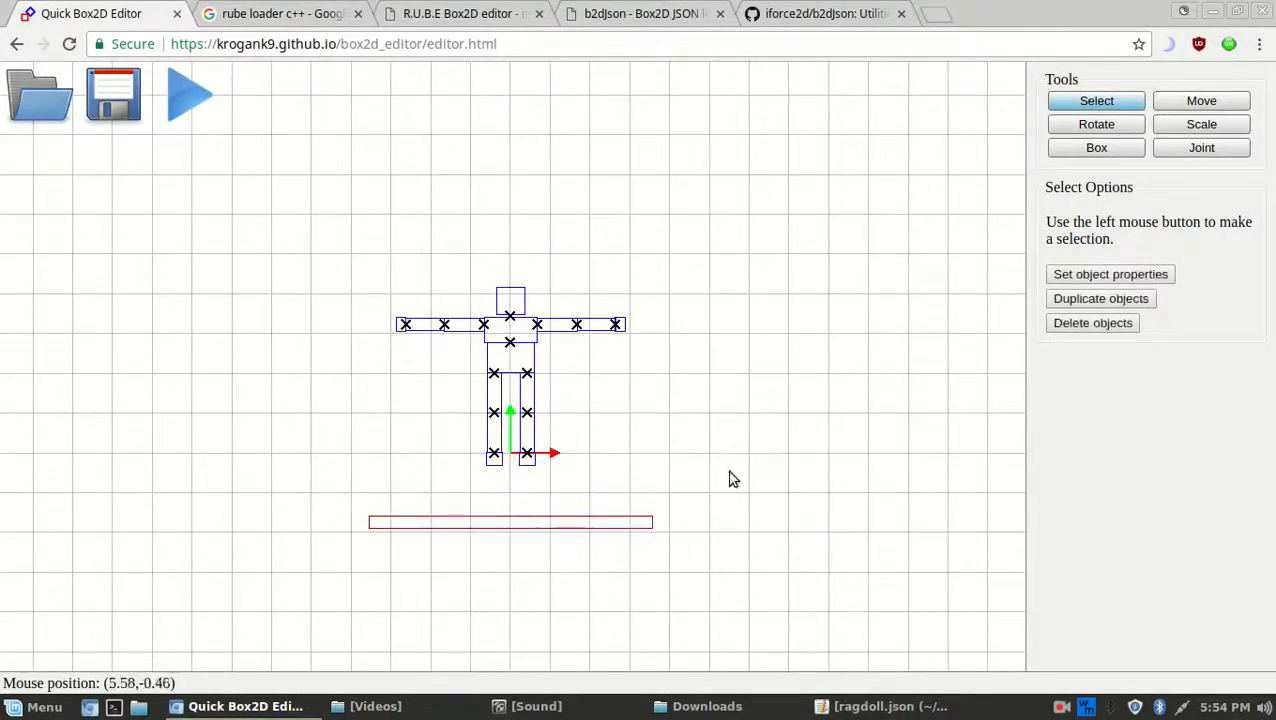
key("s")
left_click_drag(656, 484, 905, 472)
scroll(835, 455, "down", 2)
Test-run the scene in the web player, flinging and lifting the ragdoll on the new ground
left_click(1126, 103)
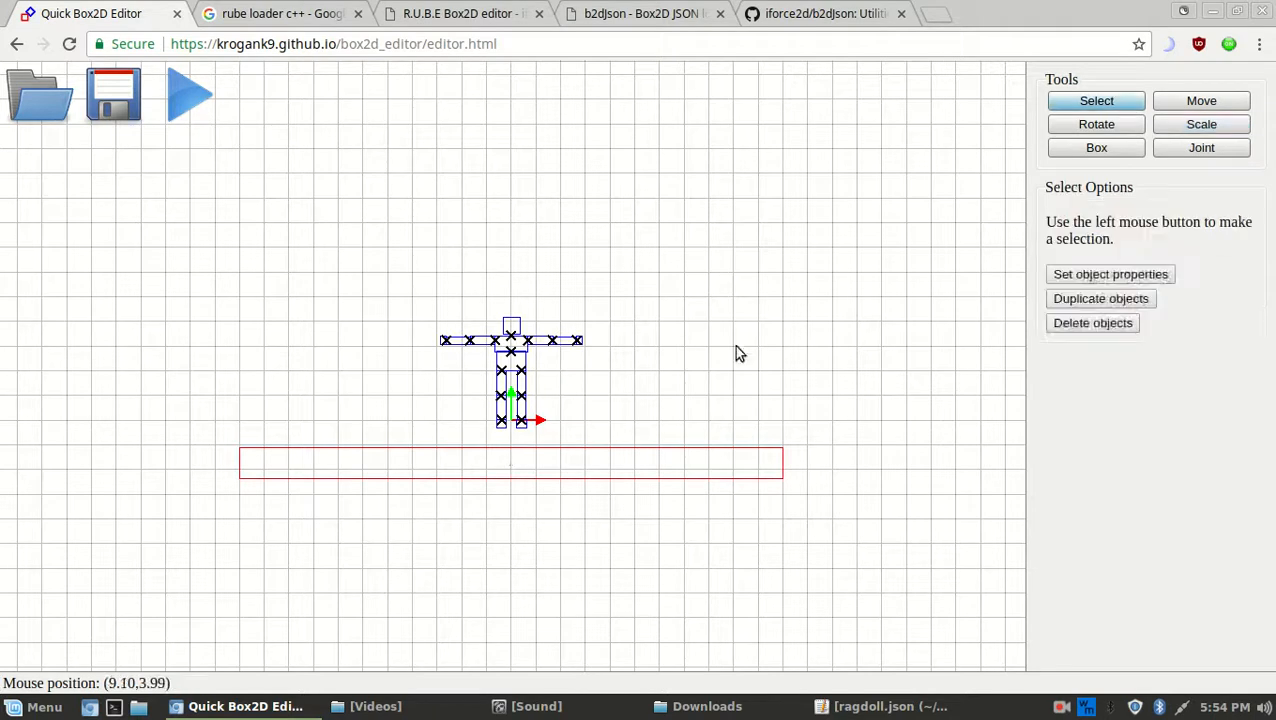
left_click(200, 94)
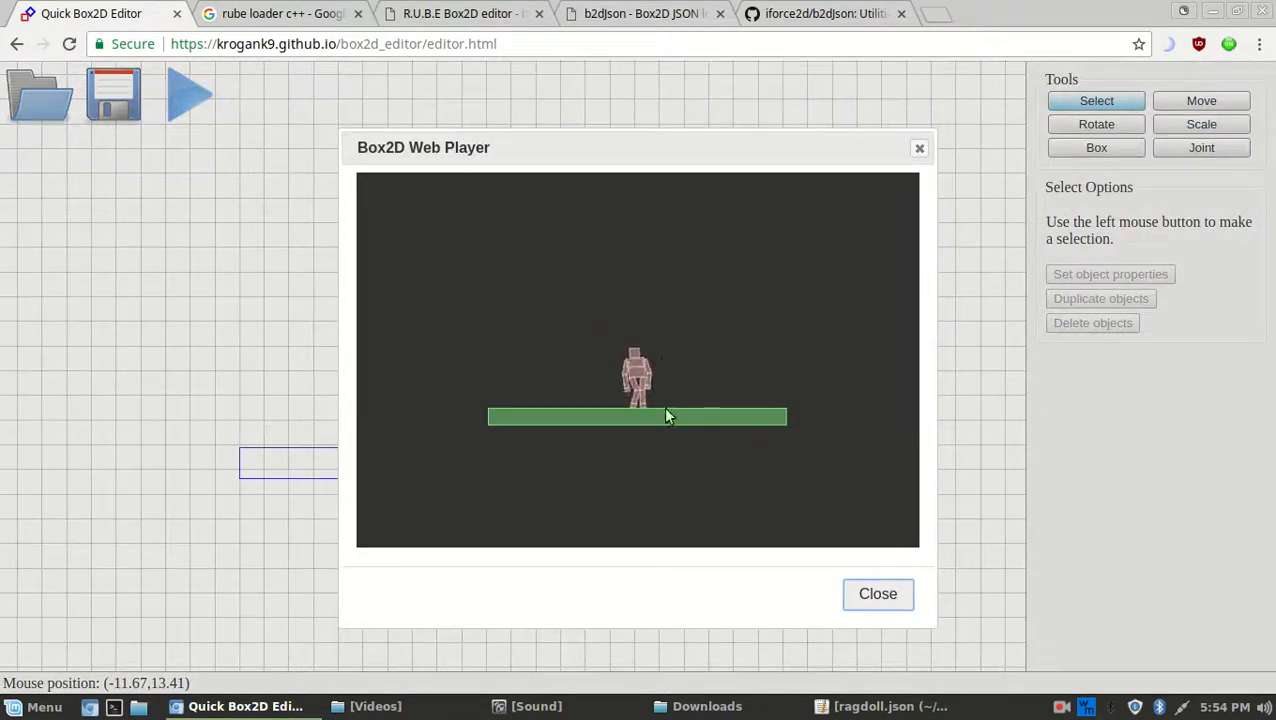
scroll(650, 346, "up", 3)
left_click(877, 594)
left_click(200, 94)
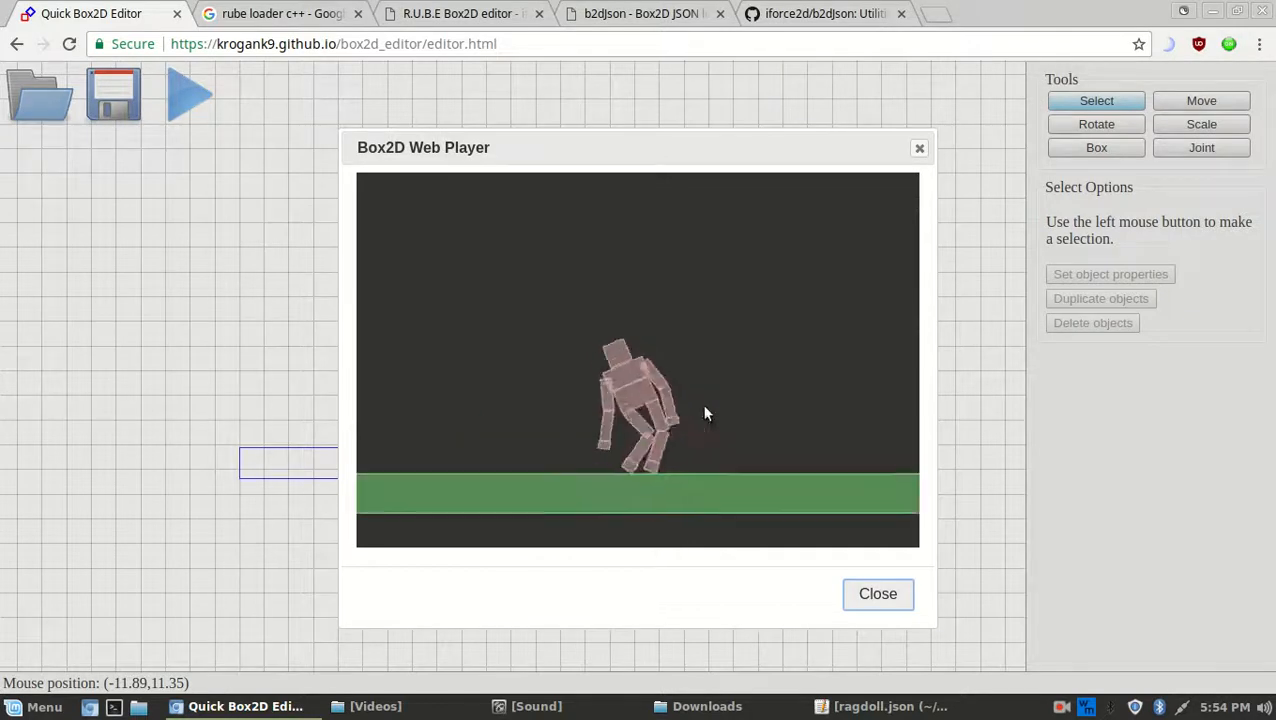
left_click(877, 594)
scroll(515, 360, "up", 5)
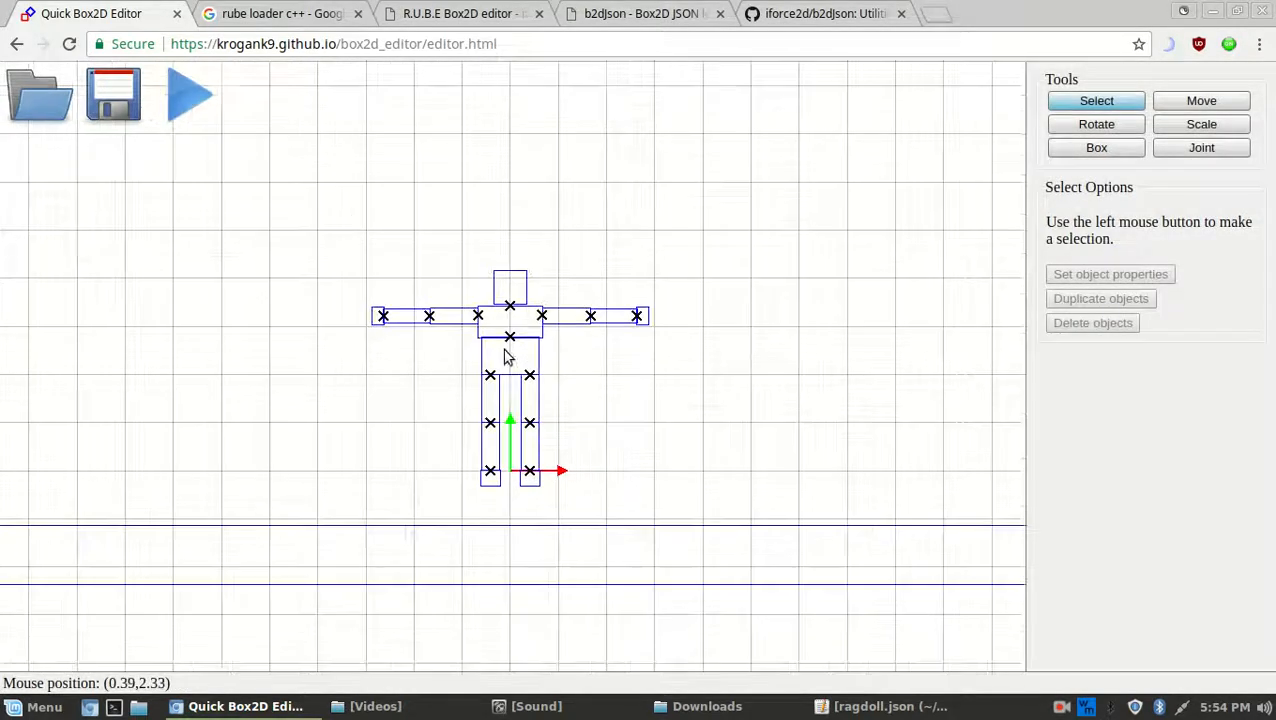
left_click(205, 92)
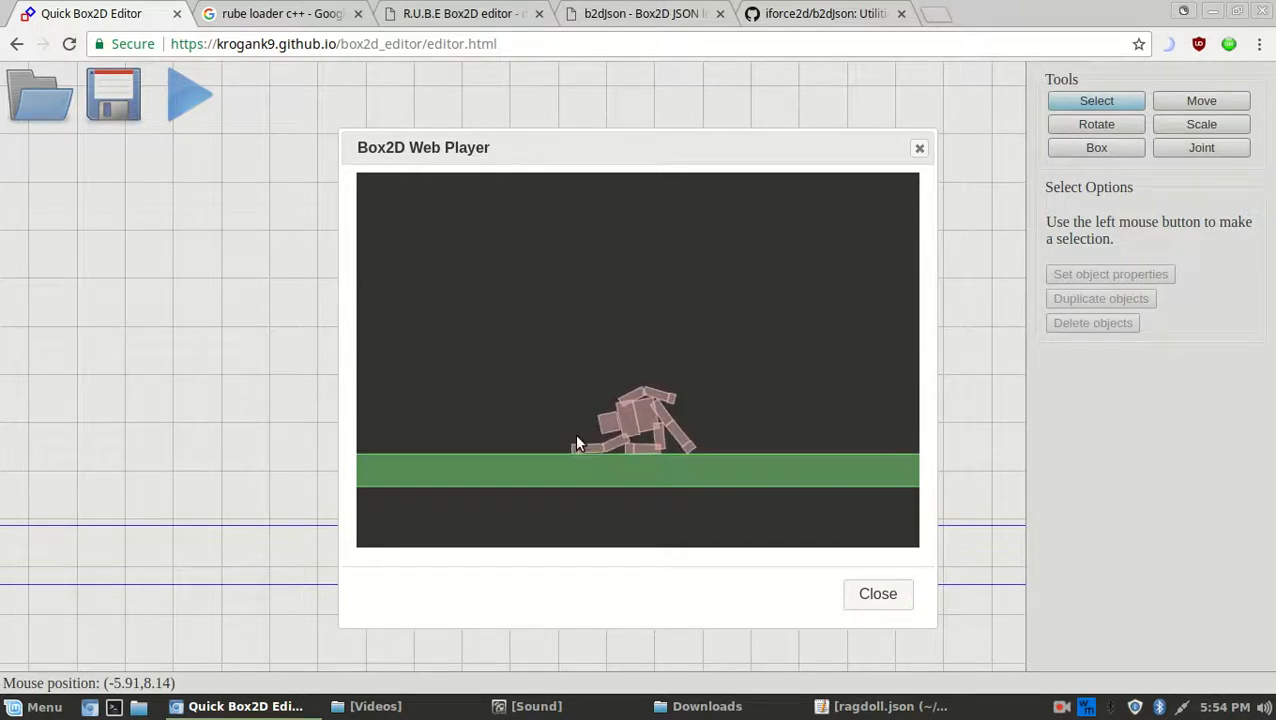
left_click_drag(567, 446, 483, 328)
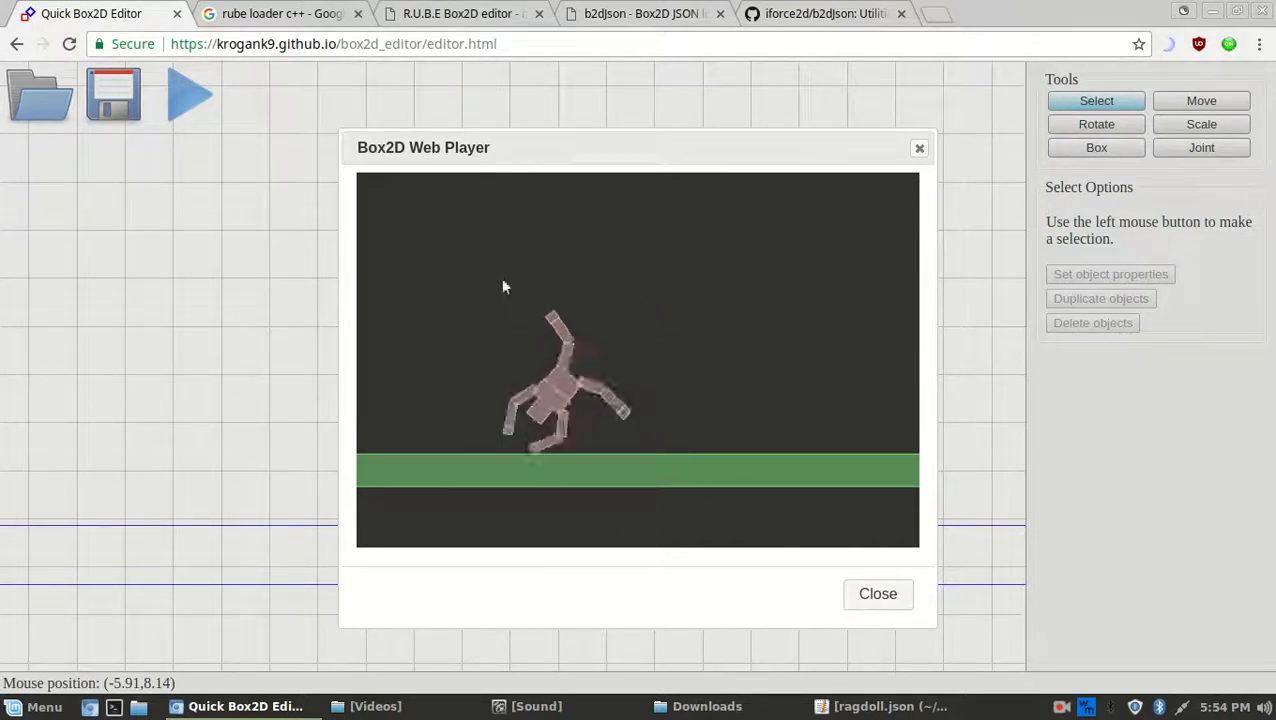
left_click_drag(489, 413, 580, 378)
left_click(860, 595)
Select the whole ragdoll, duplicate it with Ctrl+D, and move the copy up and right
scroll(779, 315, "down", 6)
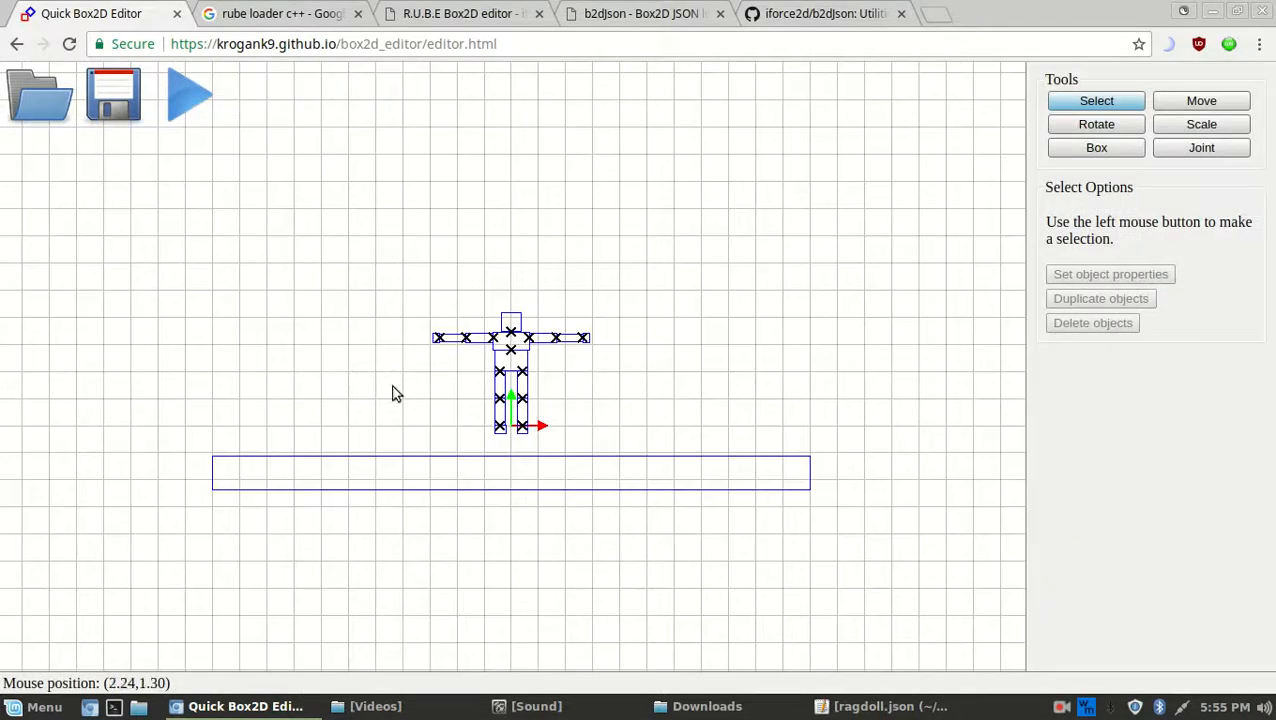
left_click_drag(412, 274, 644, 436)
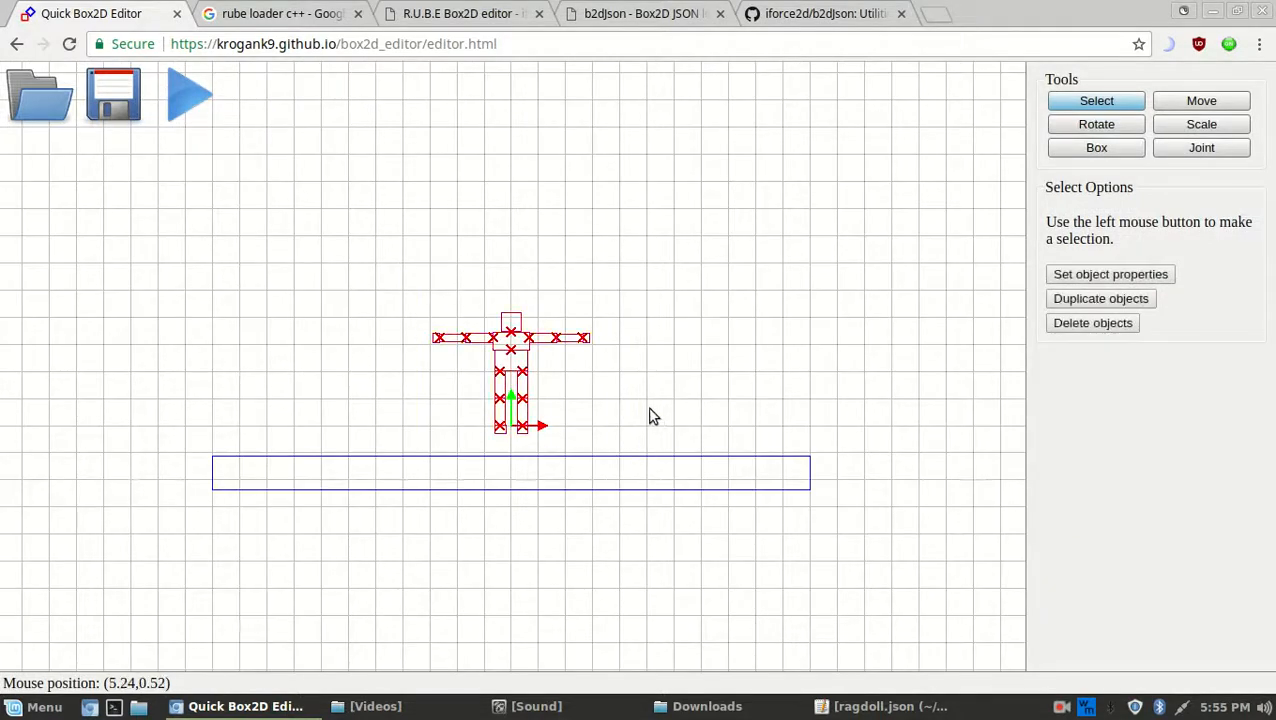
key("ctrl+d")
left_click(1215, 102)
left_click_drag(620, 370, 826, 337)
Try resizing the copy without kept proportions, then move it above the original
key("s")
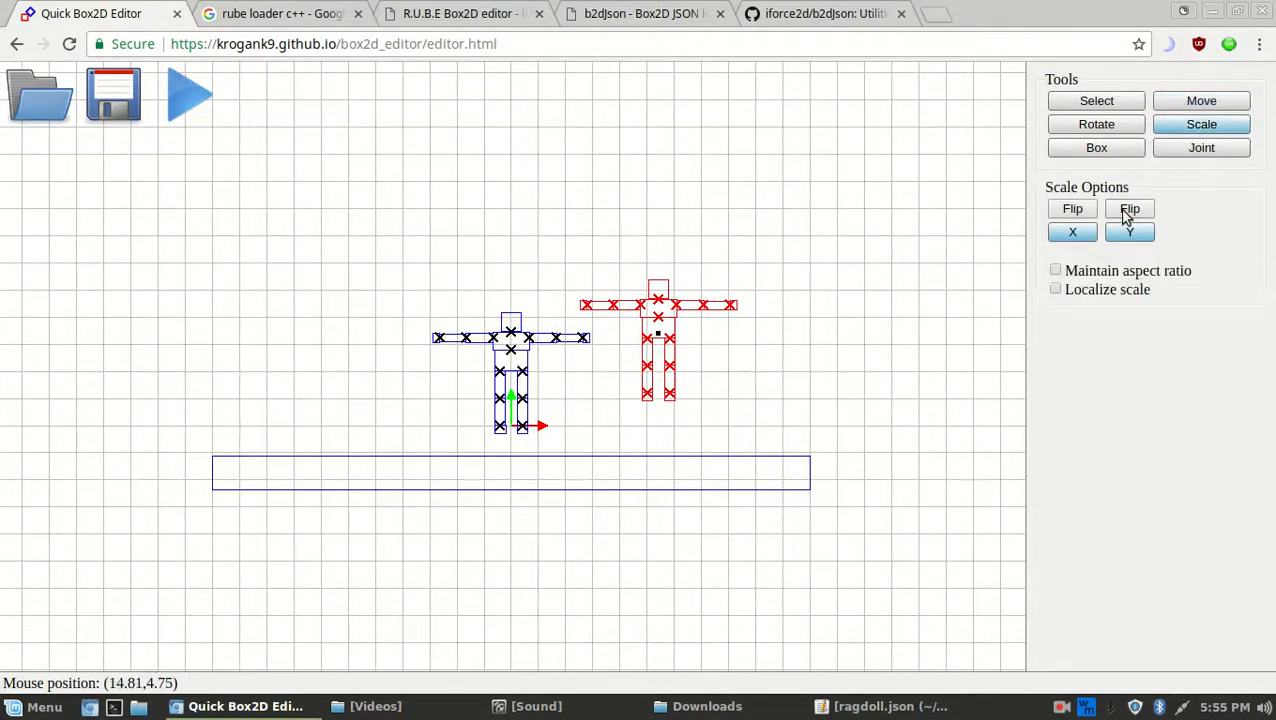
left_click_drag(590, 252, 587, 209)
left_click(1055, 271)
left_click_drag(778, 388, 903, 350)
key("m")
left_click_drag(806, 341, 677, 229)
Test both ragdolls in the player, undo the stretch, and place the copy above-right of the original
left_click(205, 102)
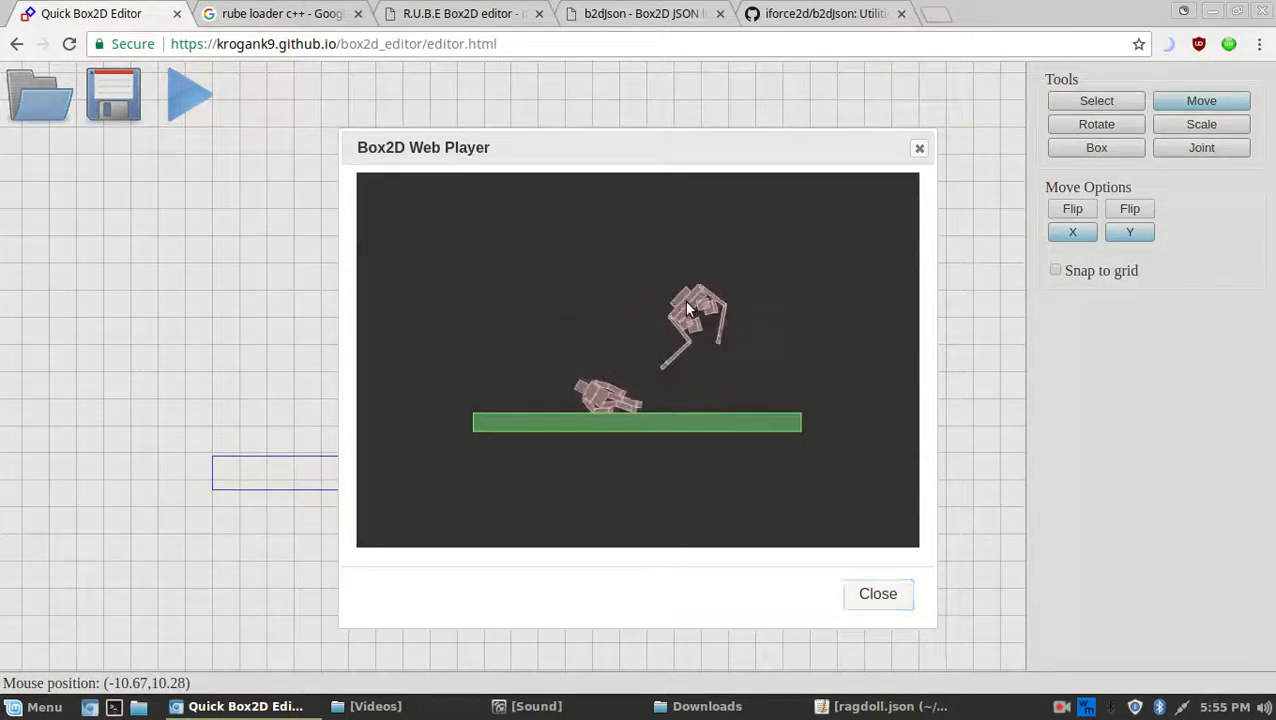
left_click(855, 598)
left_click_drag(497, 205, 625, 328)
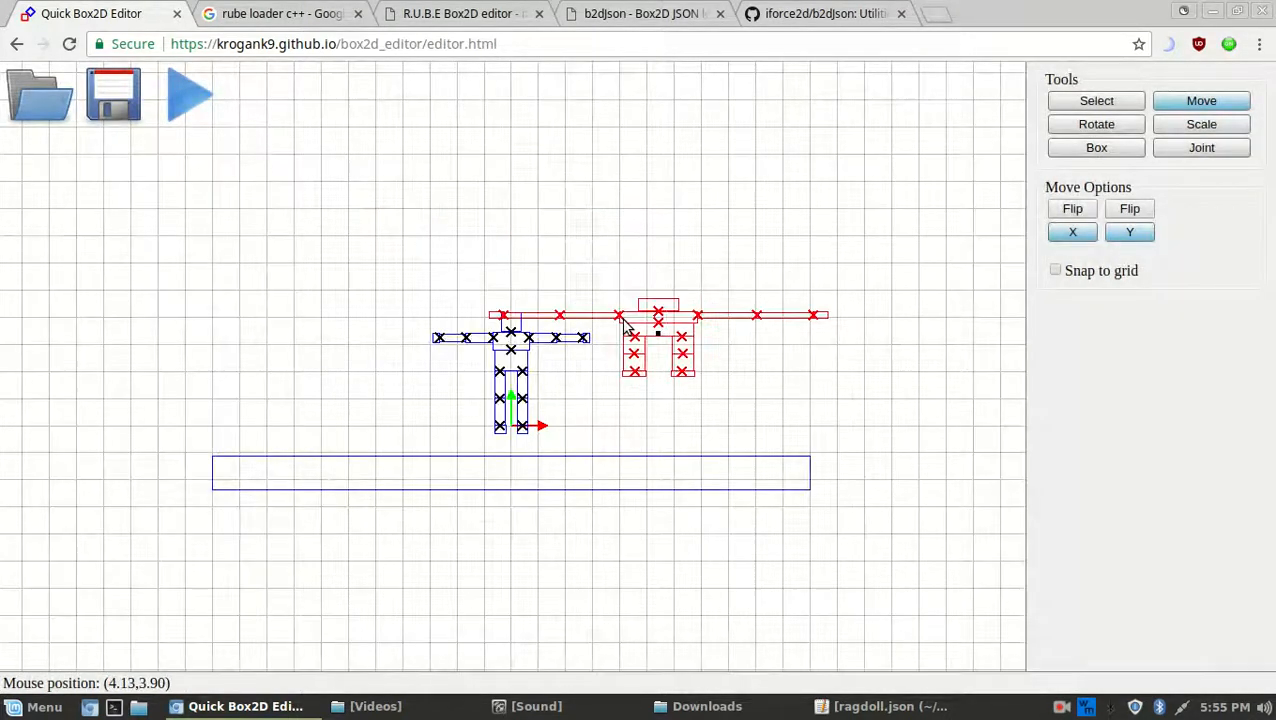
key("ctrl+z")
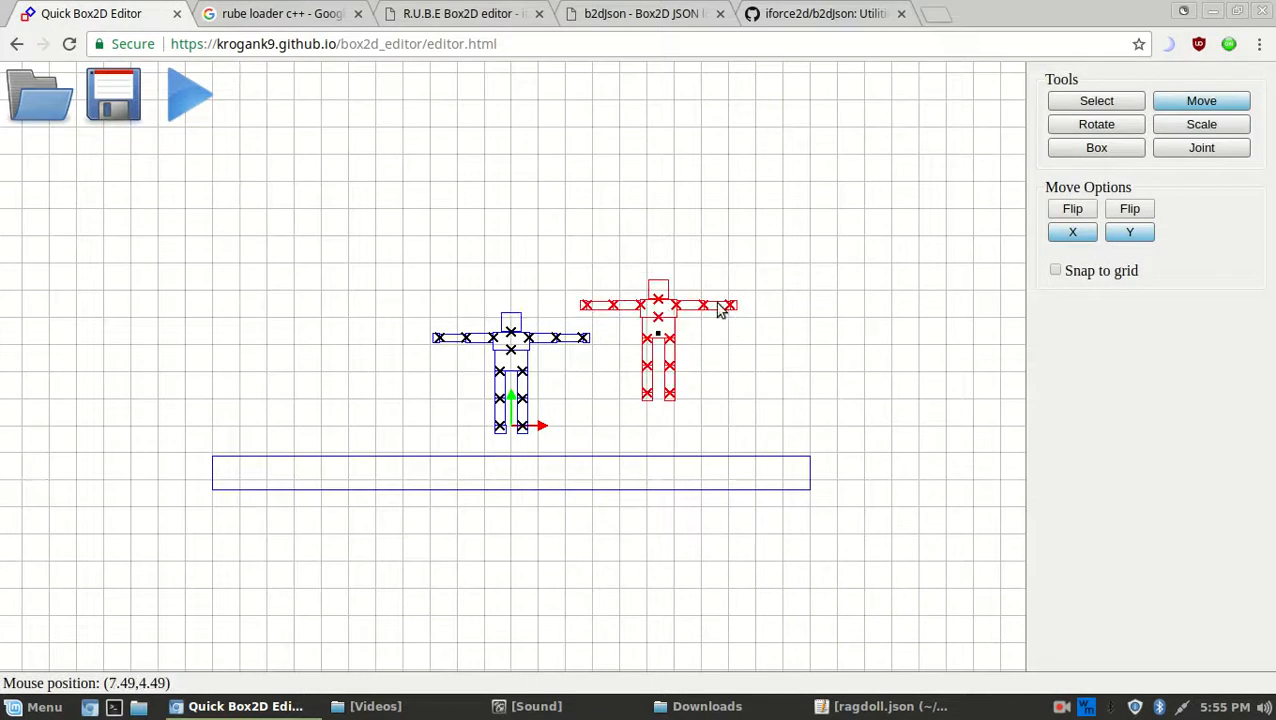
left_click_drag(698, 360, 884, 270)
left_click(1185, 128)
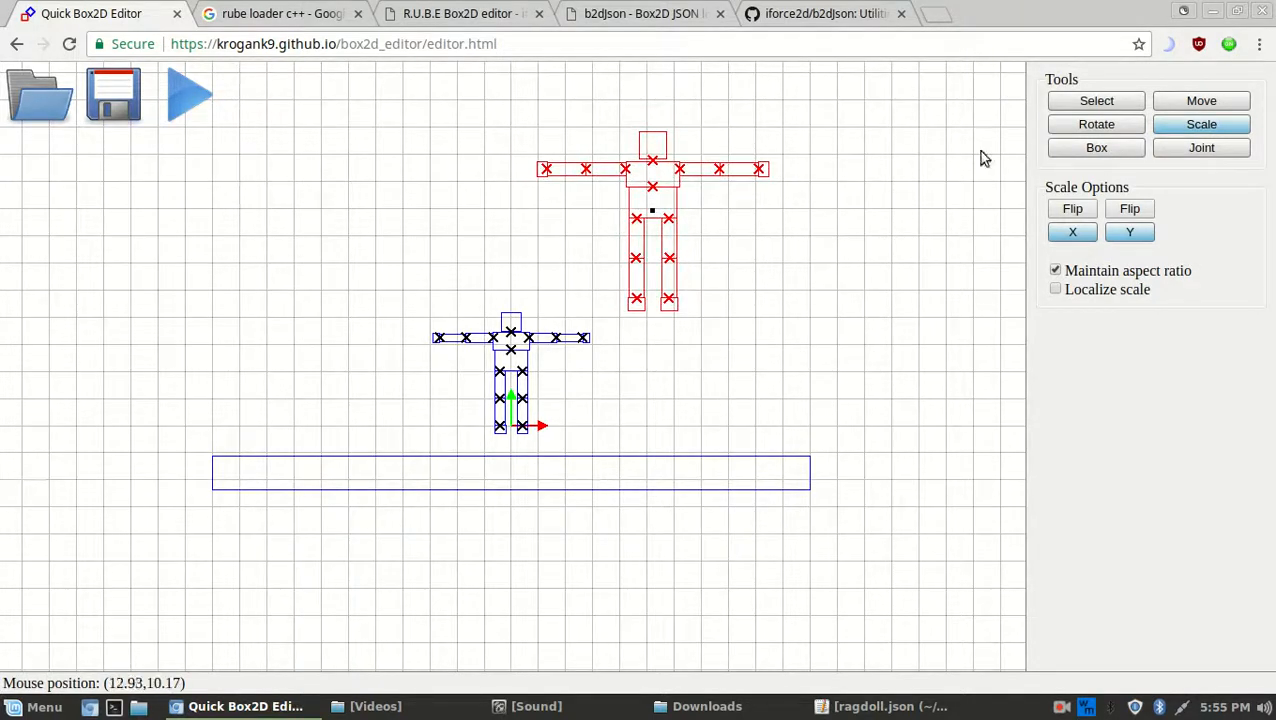
Enlarge the copied ragdoll to about 1.5 times size and try rotating it, including localized rotation
left_click_drag(672, 292, 790, 336)
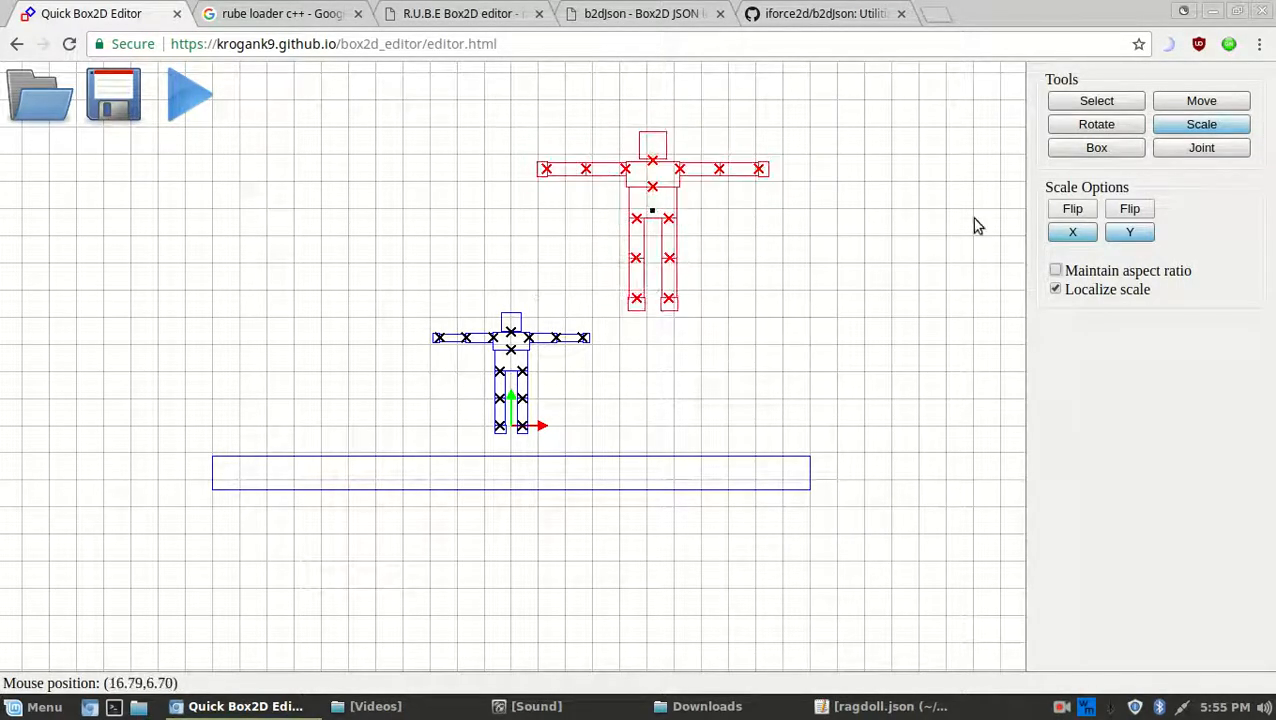
left_click(1097, 127)
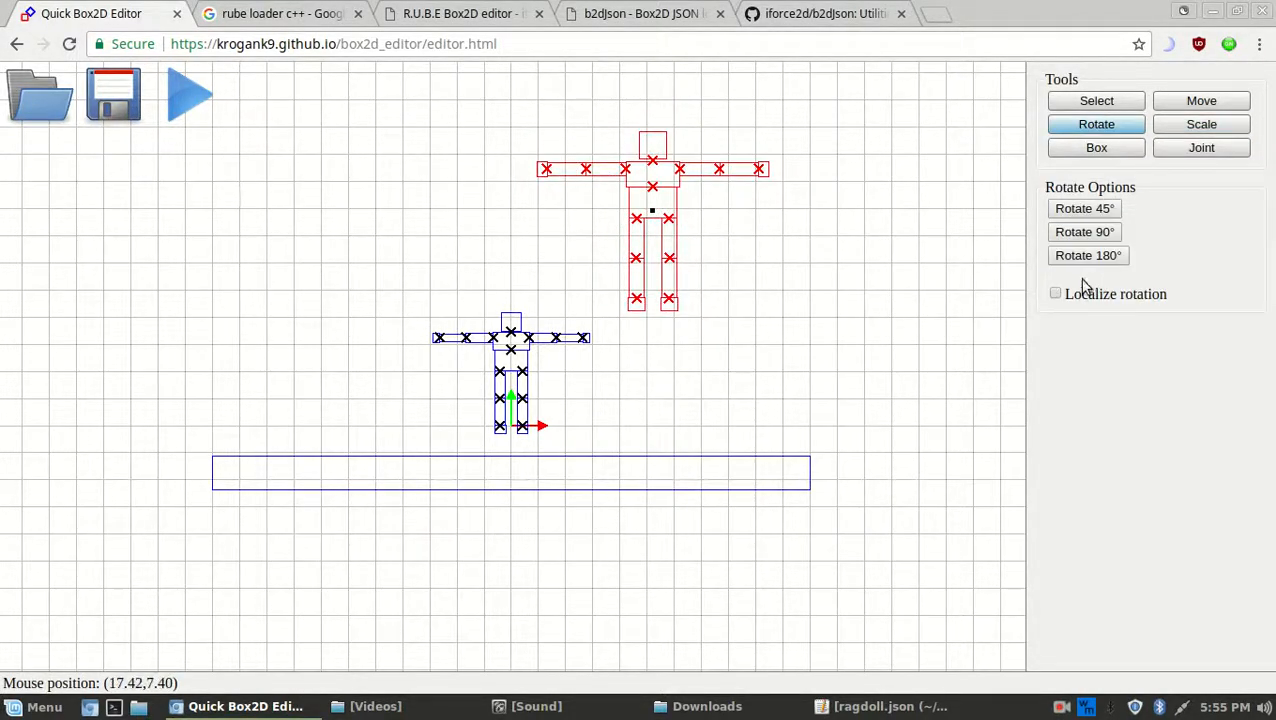
left_click_drag(829, 233, 1043, 308)
left_click(1053, 294)
left_click_drag(838, 168, 1098, 243)
Try the Rotate 90°, 45° and 180° buttons on the copy, ending with it standing upright
left_click(1095, 233)
left_click(1094, 235)
left_click(1076, 234)
left_click(1073, 232)
left_click(1077, 212)
left_click(1077, 212)
left_click(1067, 258)
left_click(1067, 258)
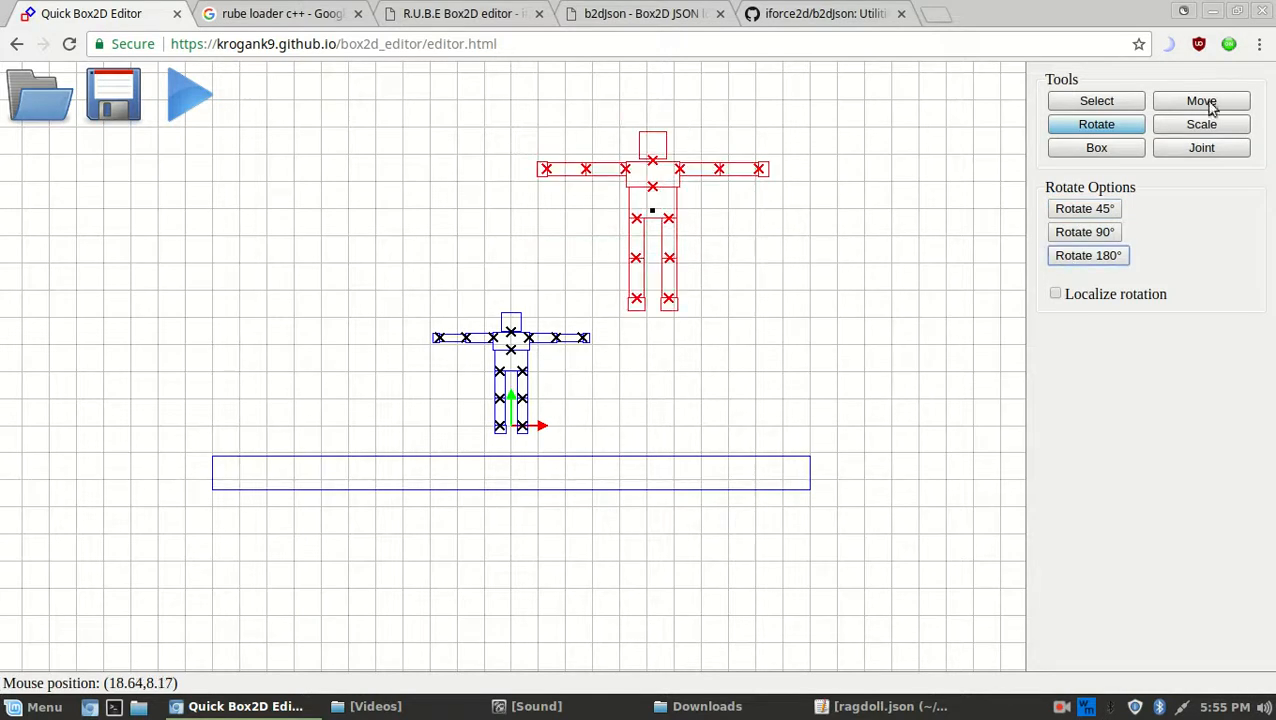
left_click(1225, 150)
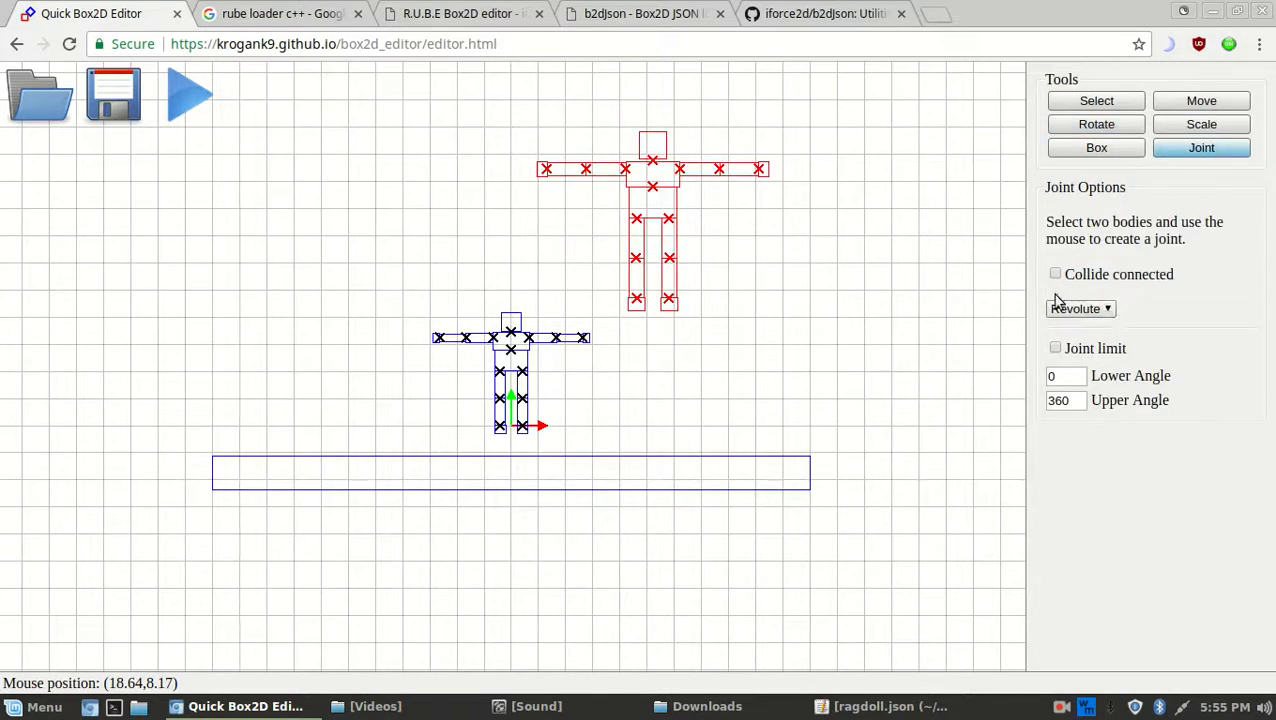
left_click(1098, 103)
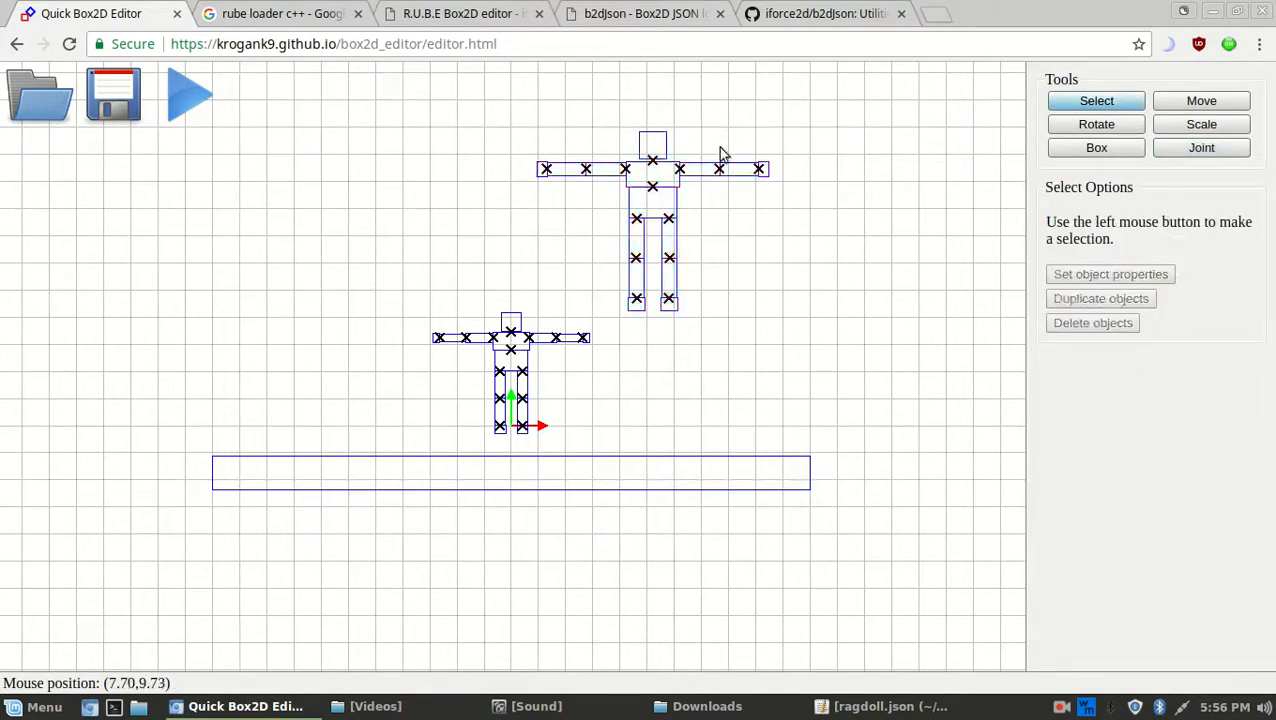
left_click(672, 229)
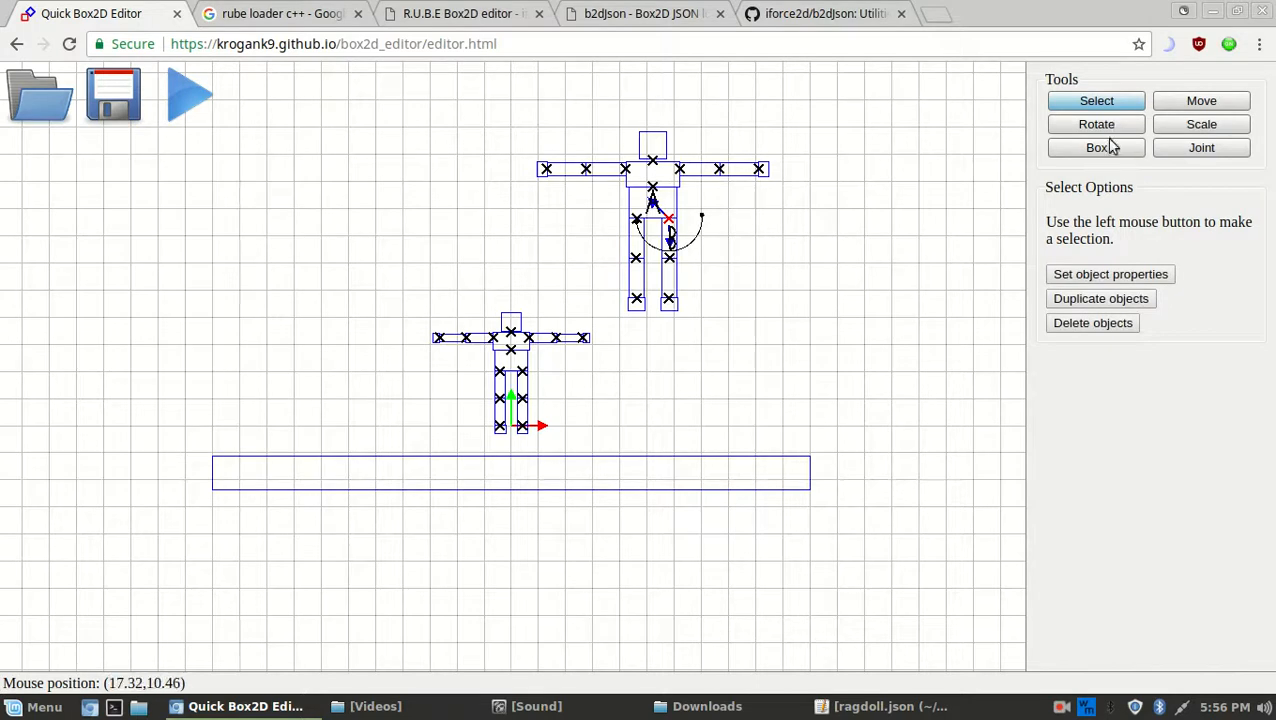
left_click(1108, 272)
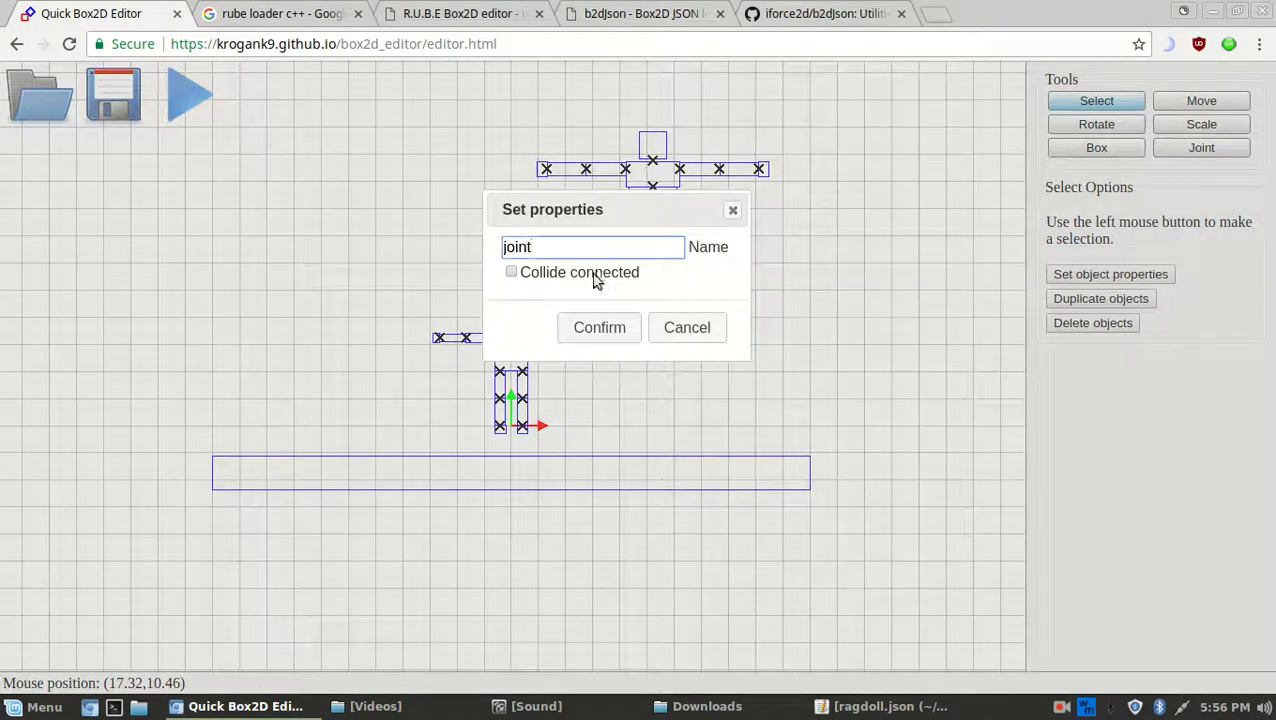
left_click(511, 273)
left_click(599, 327)
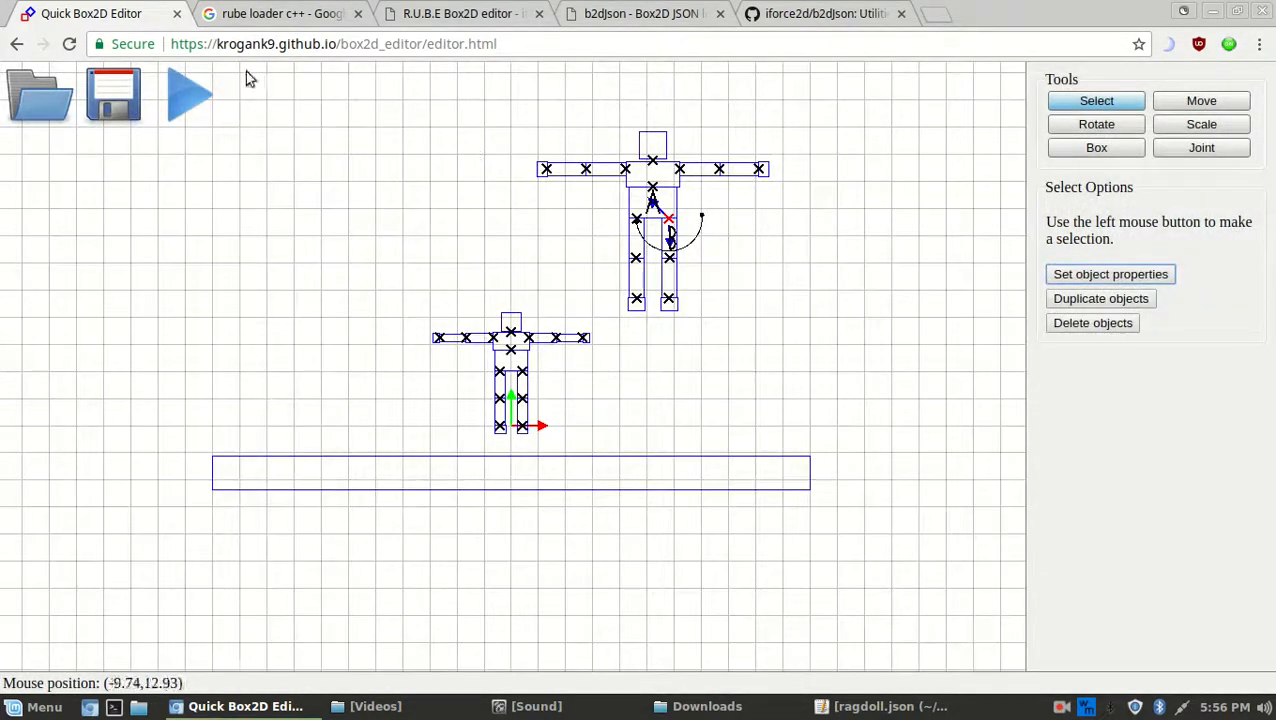
left_click(1129, 277)
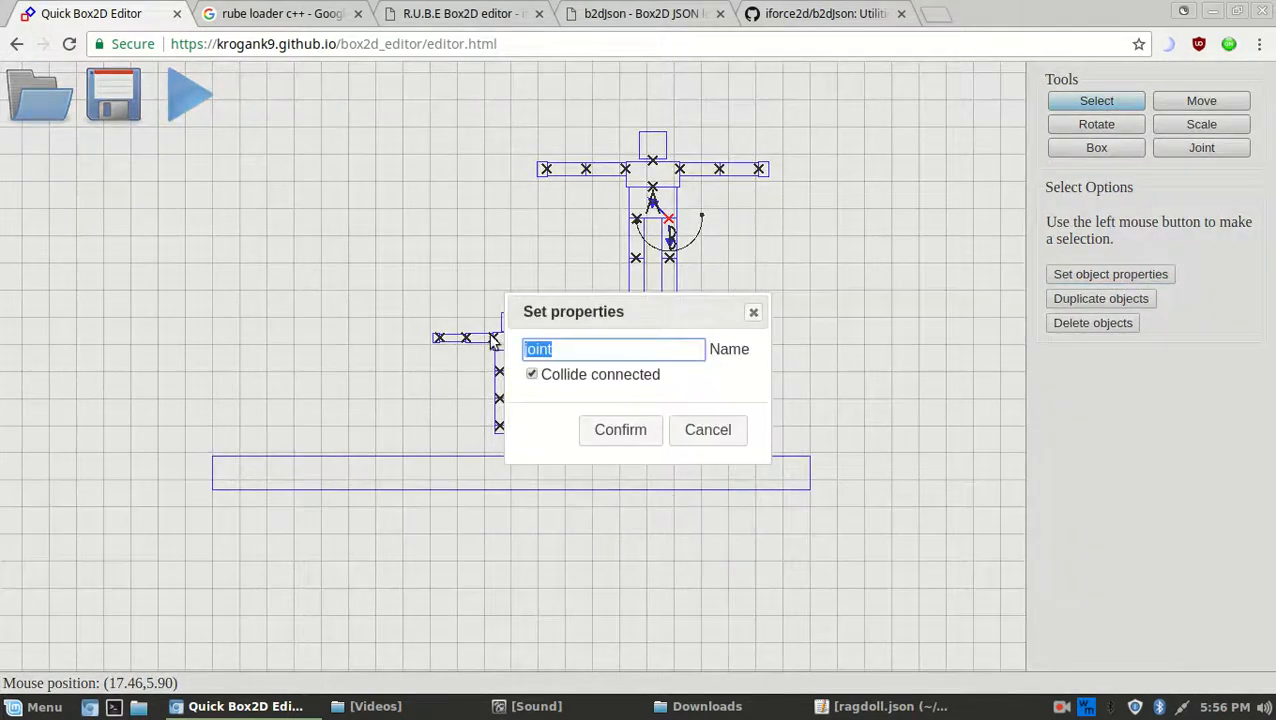
left_click(880, 706)
scroll(470, 460, "down", 8)
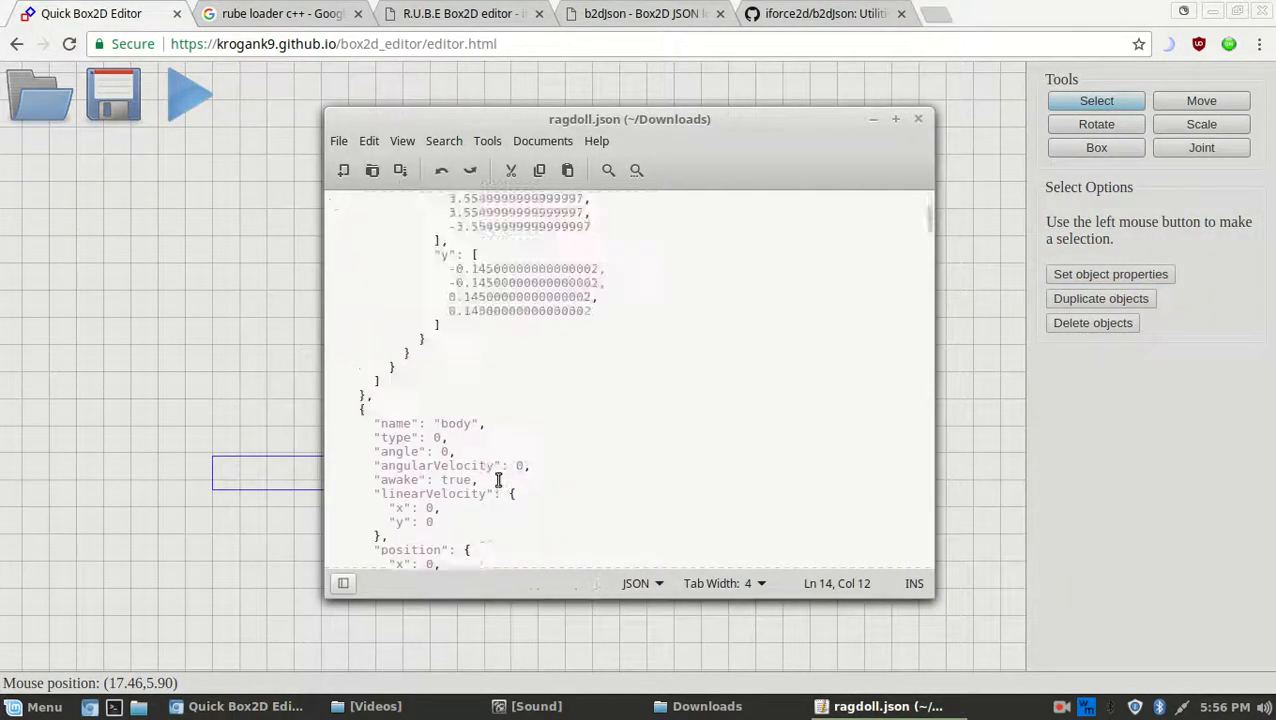
scroll(601, 500, "up", 7)
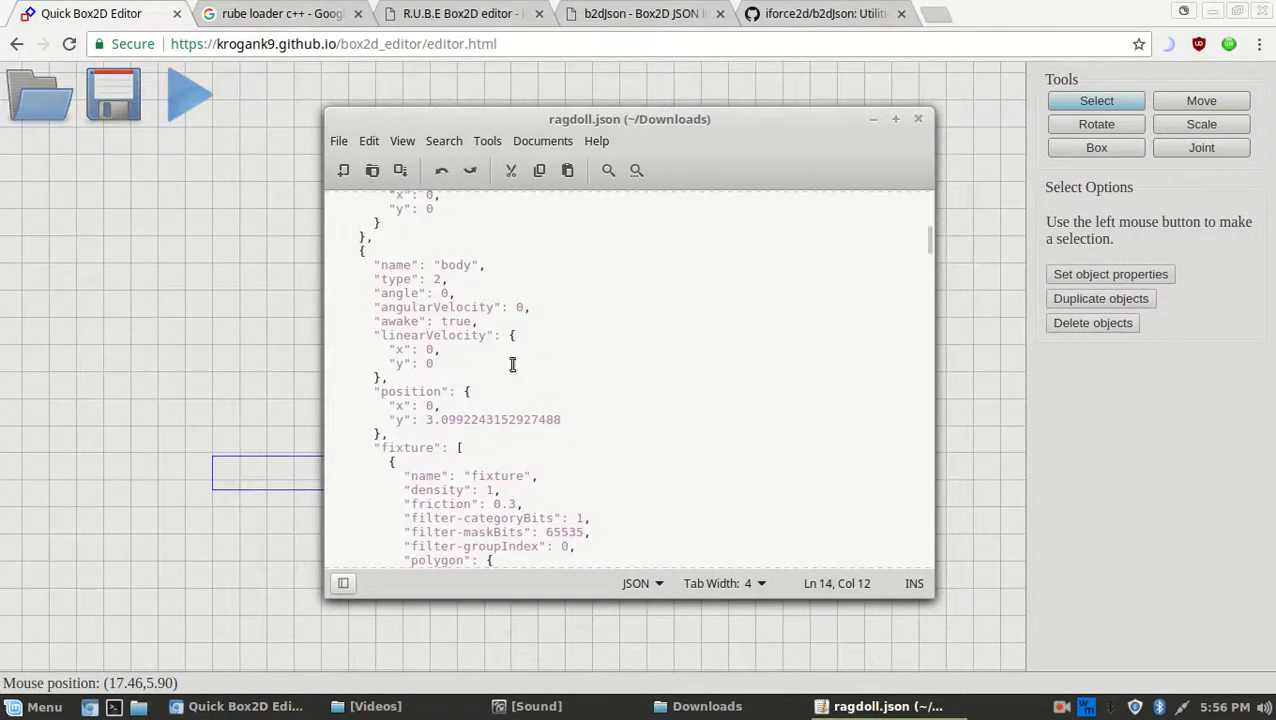
left_click_drag(539, 397, 467, 200)
left_click(456, 267)
left_click(880, 706)
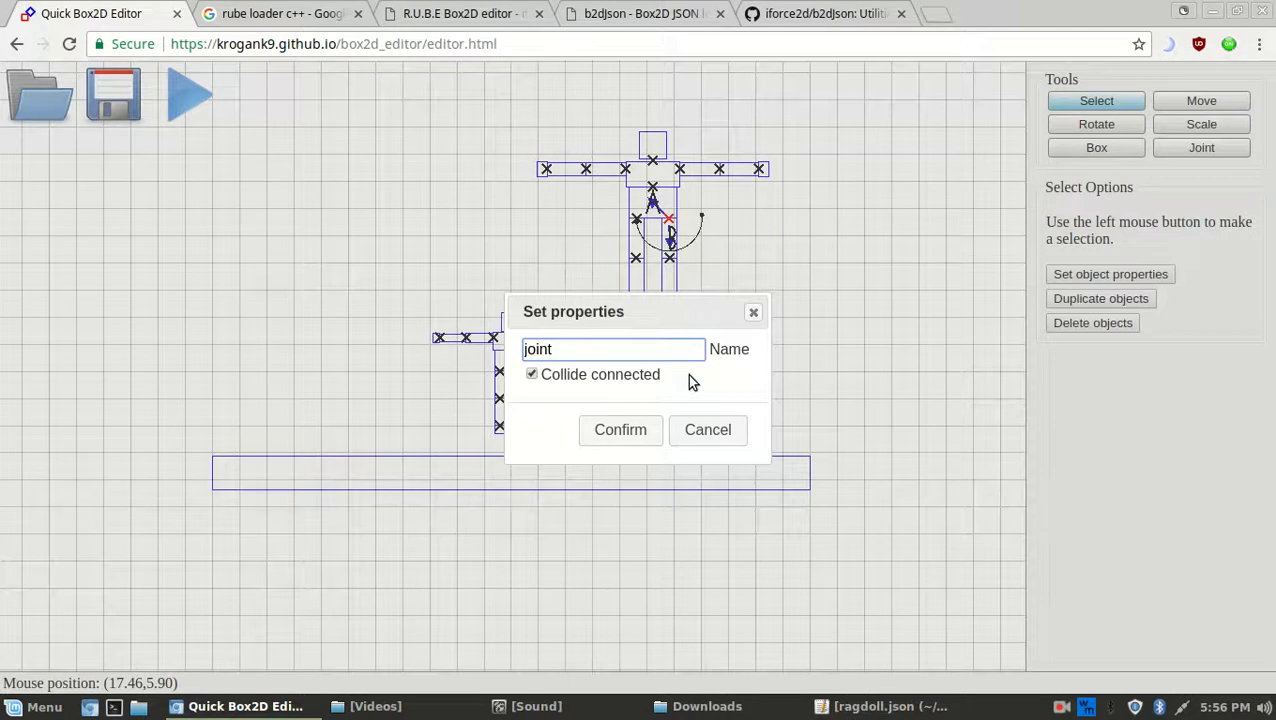
left_click_drag(621, 318, 240, 273)
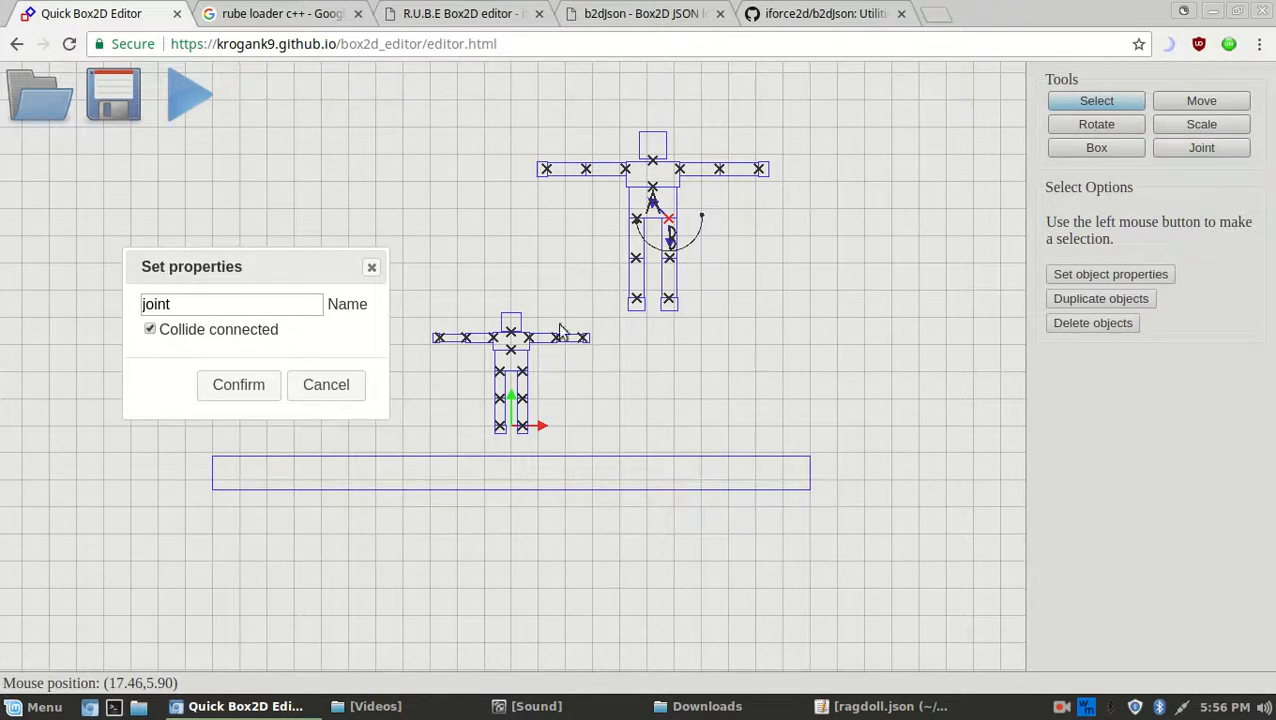
left_click(370, 269)
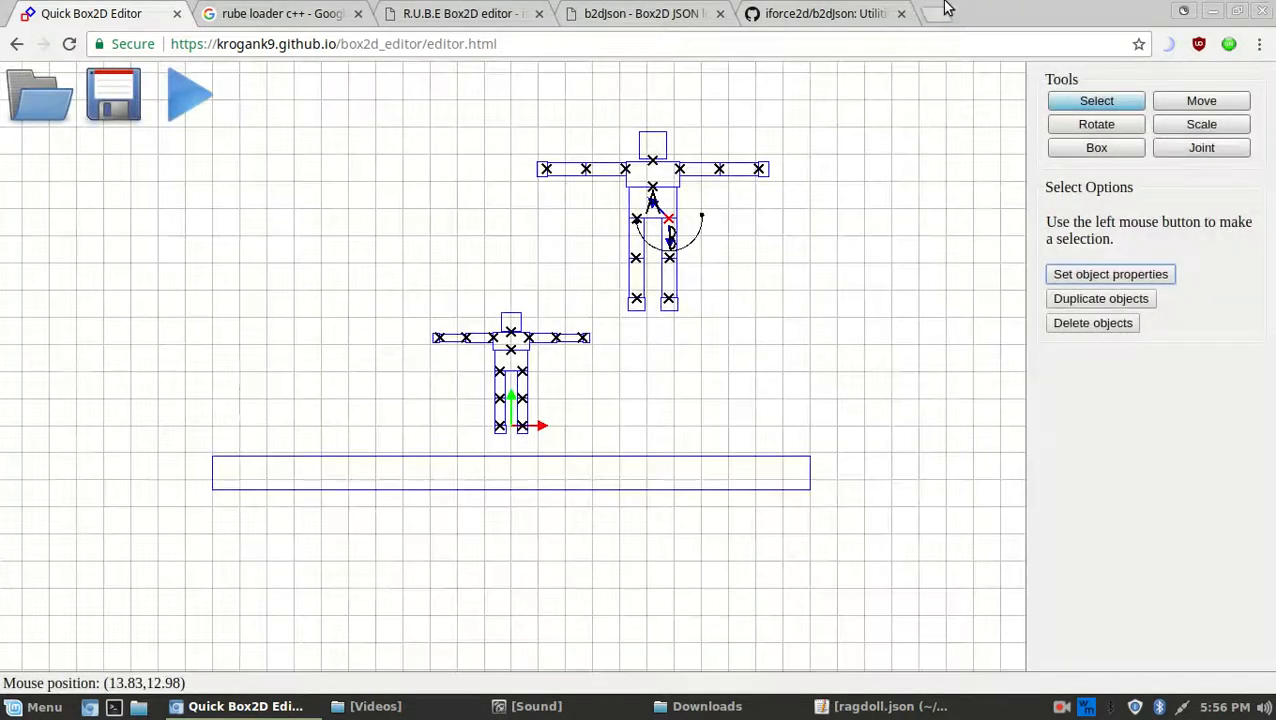
Open krogank9.github.io in a new tab, watch the 'Box2d balancing biped attempt' demo, then return to the editor
left_click(938, 13)
type("kro")
key("Return")
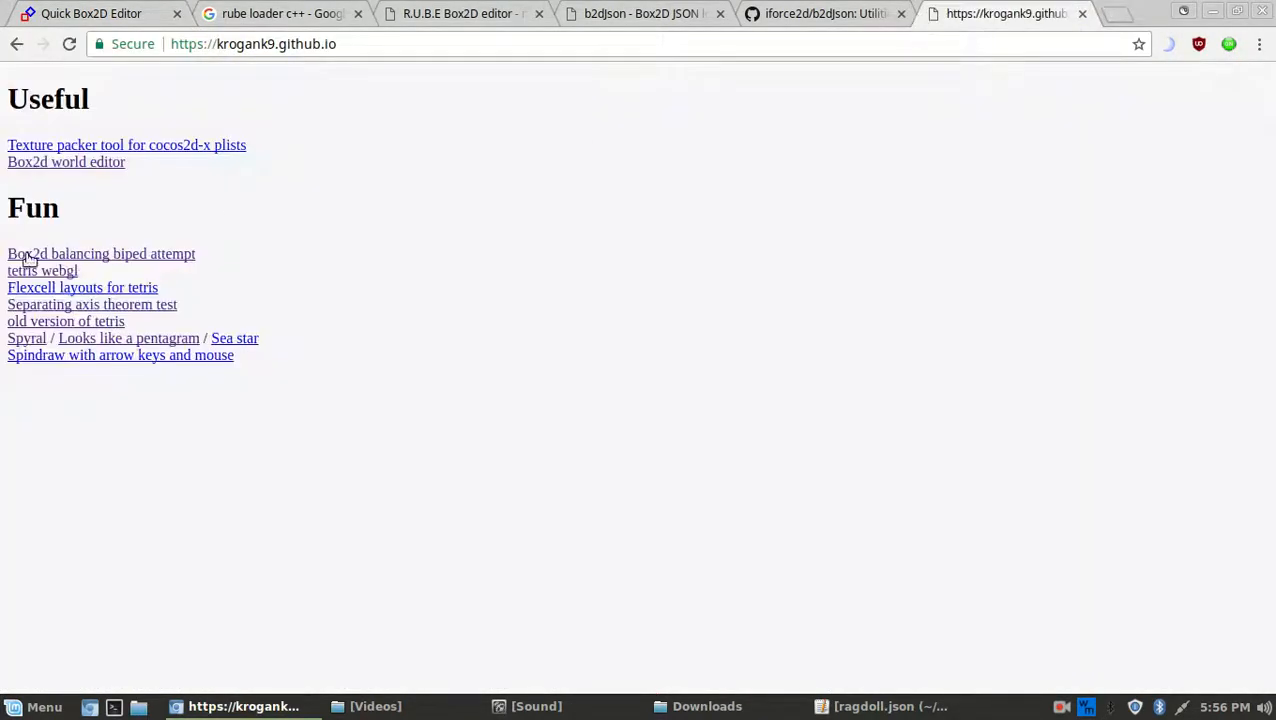
left_click(94, 257)
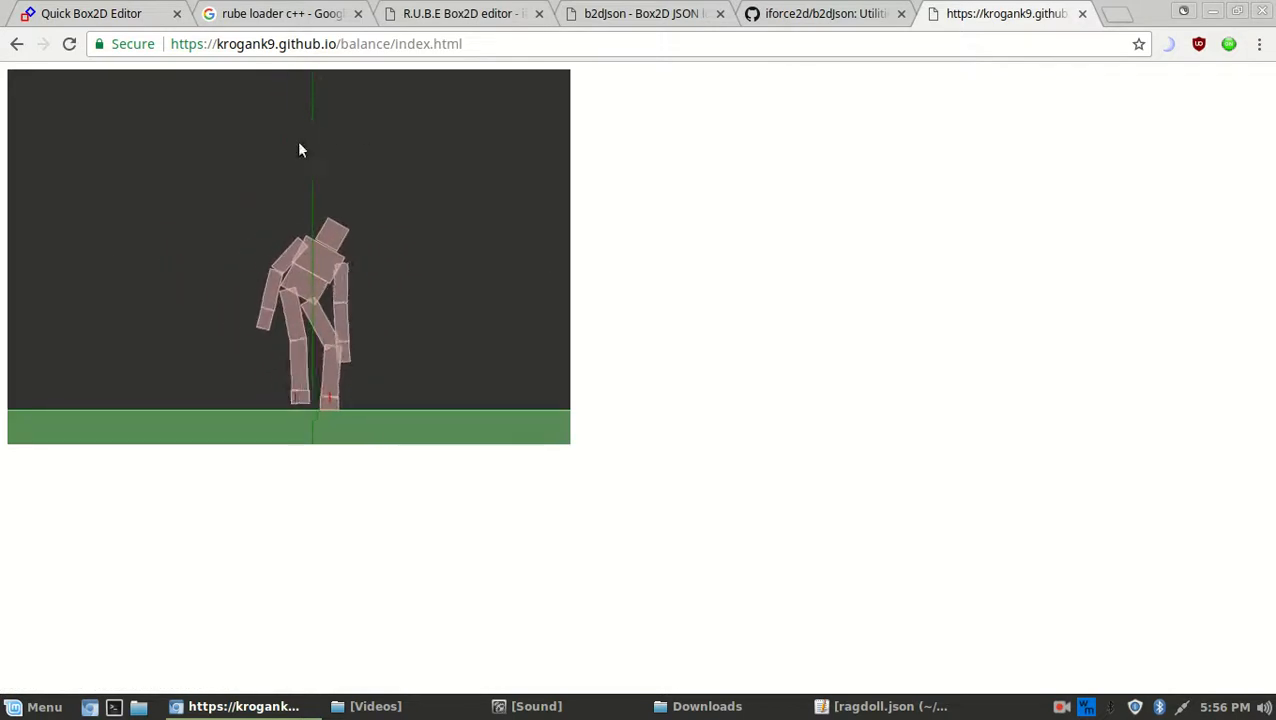
left_click(117, 7)
left_click(995, 13)
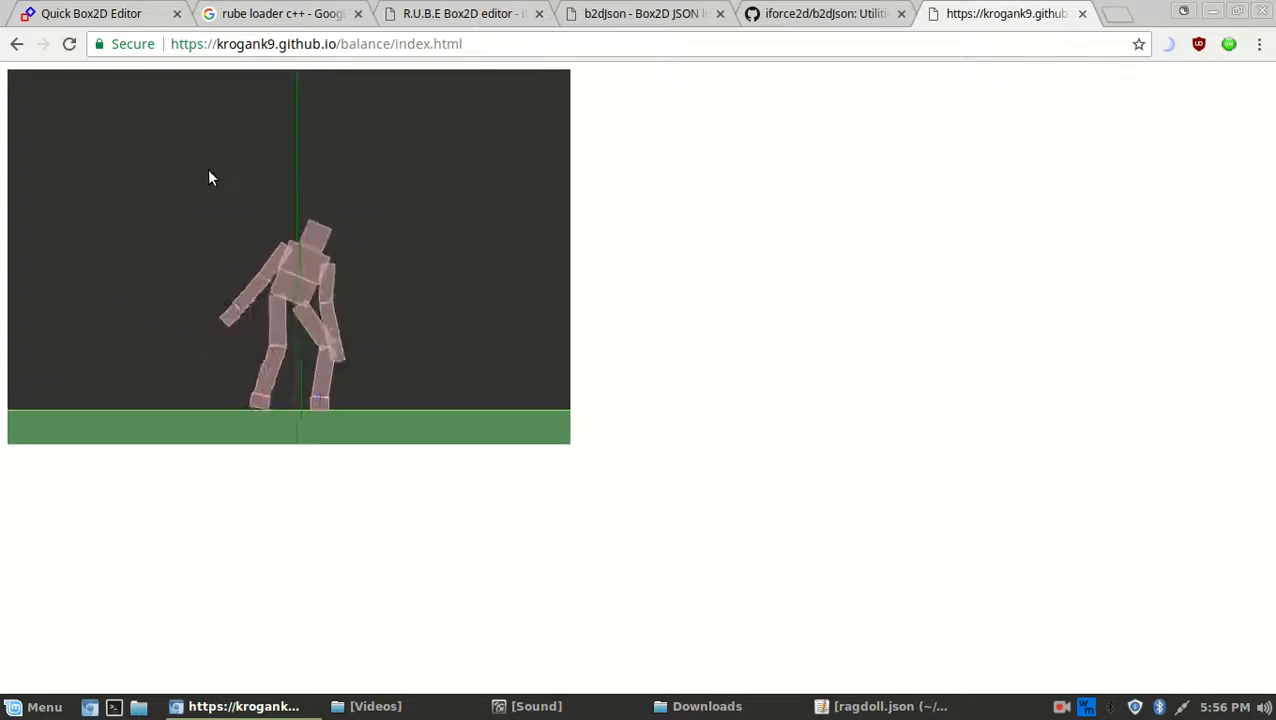
key("ctrl+1")
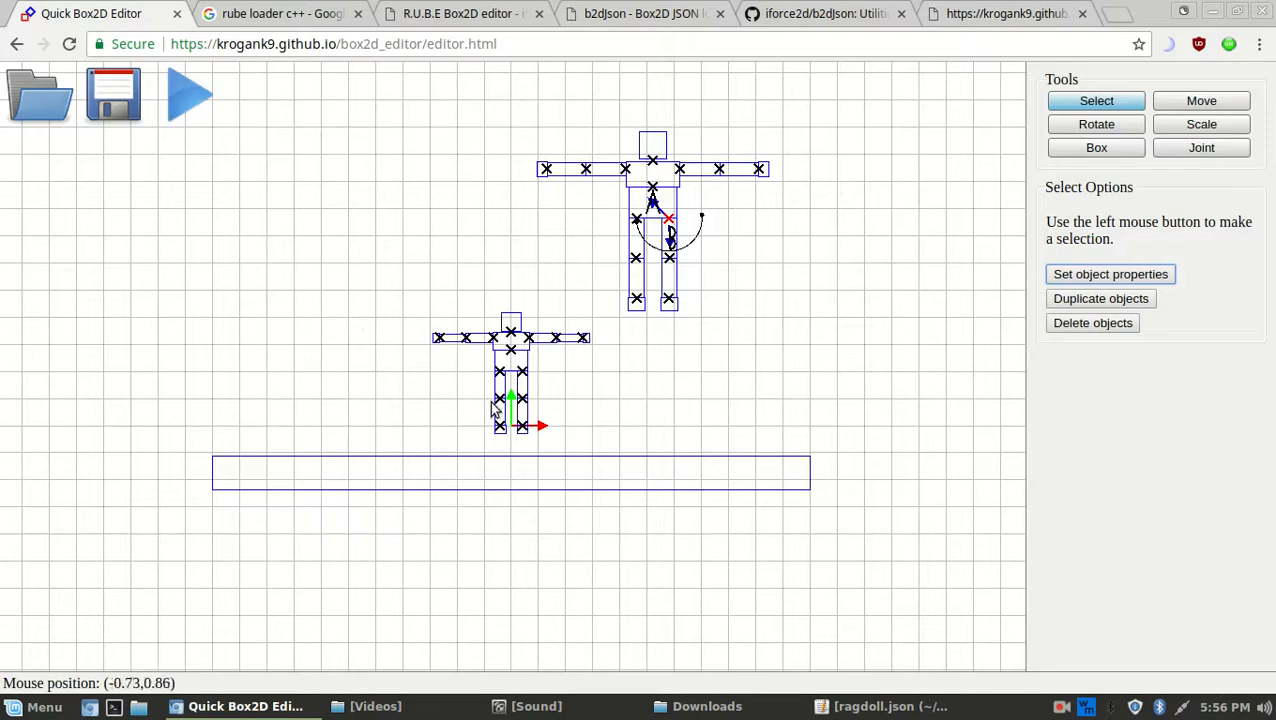
Select the ground box and rotate it 90° so it stands upright as a wall
middle_click_drag(791, 266, 801, 428)
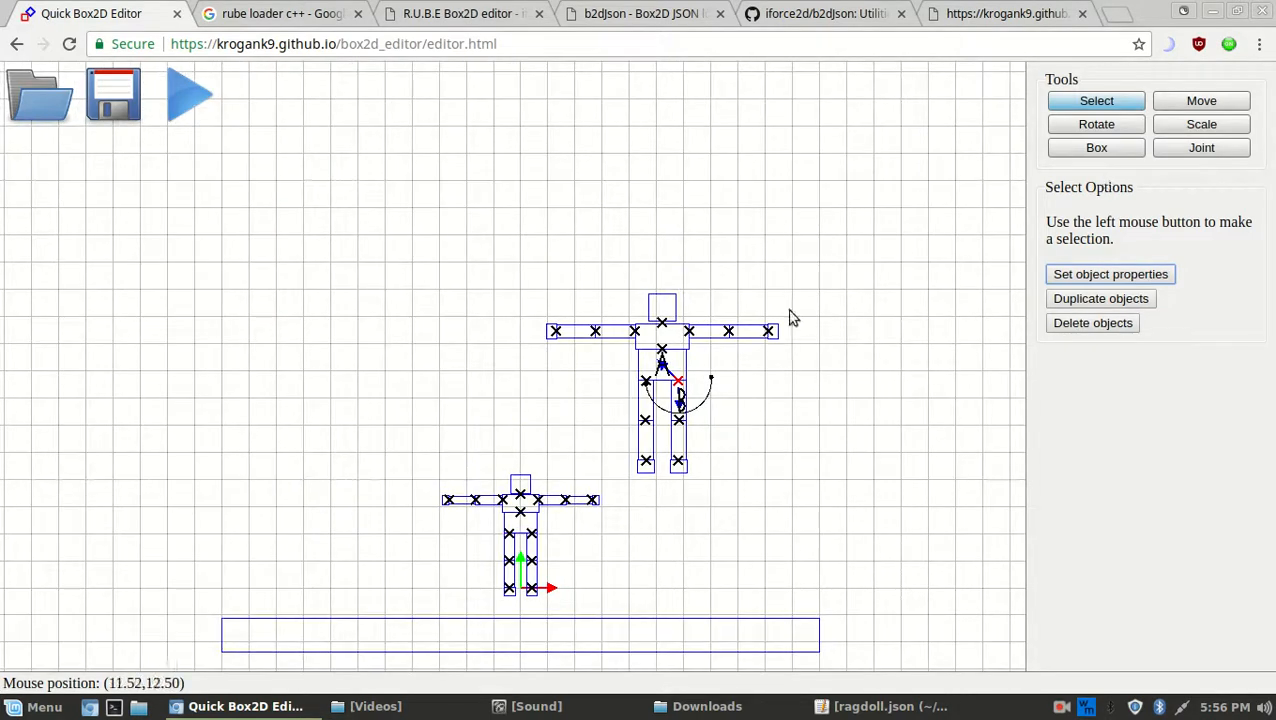
left_click_drag(826, 494, 538, 224)
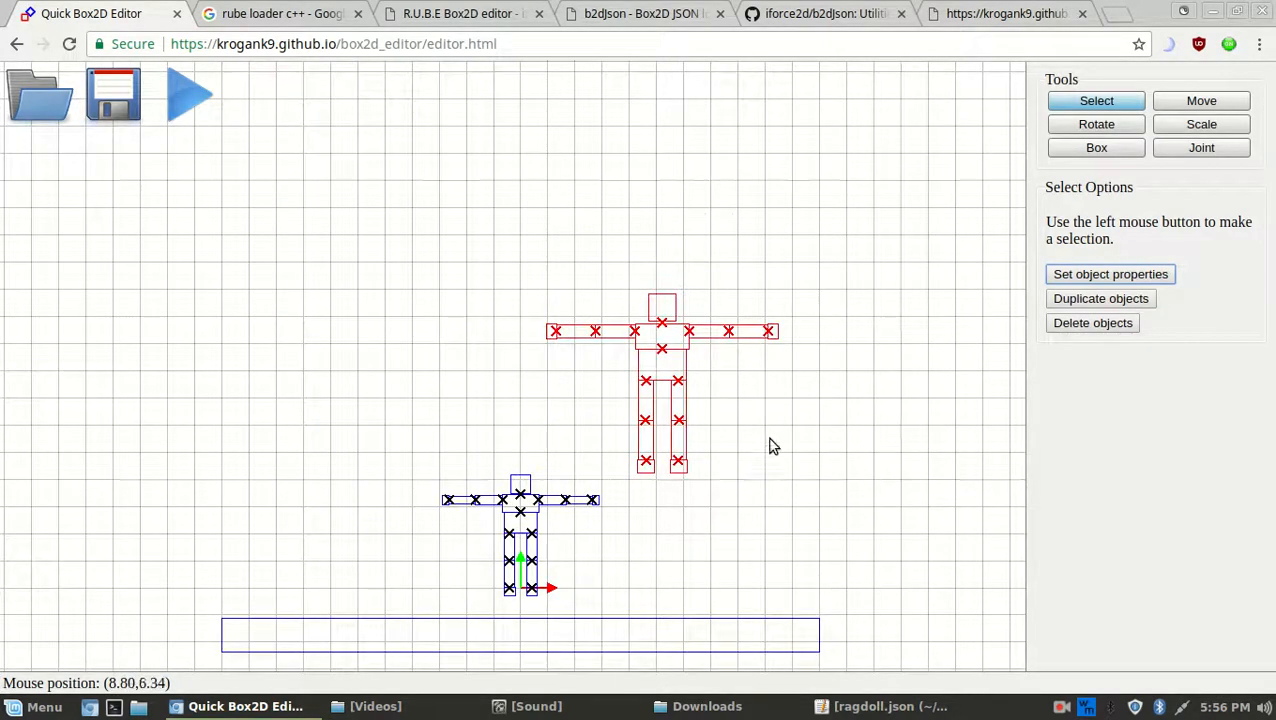
middle_click_drag(770, 507, 762, 344)
scroll(762, 344, "down", 1)
left_click(660, 440)
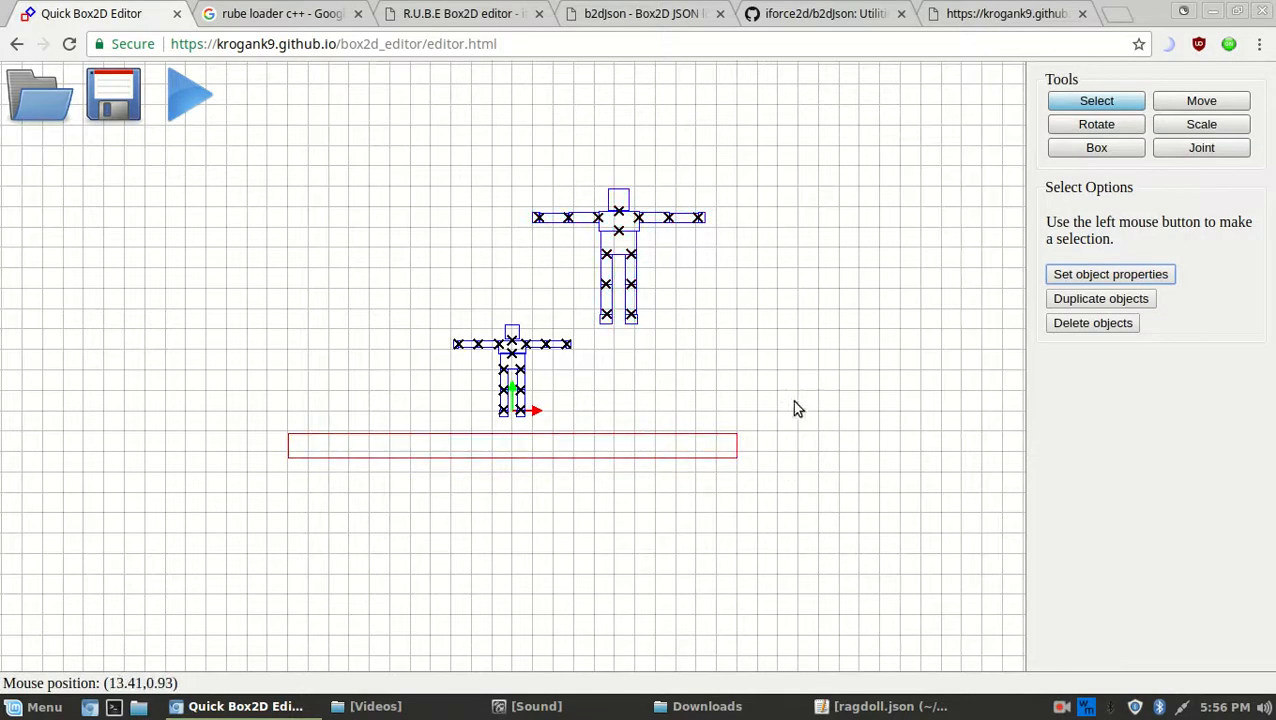
key("s")
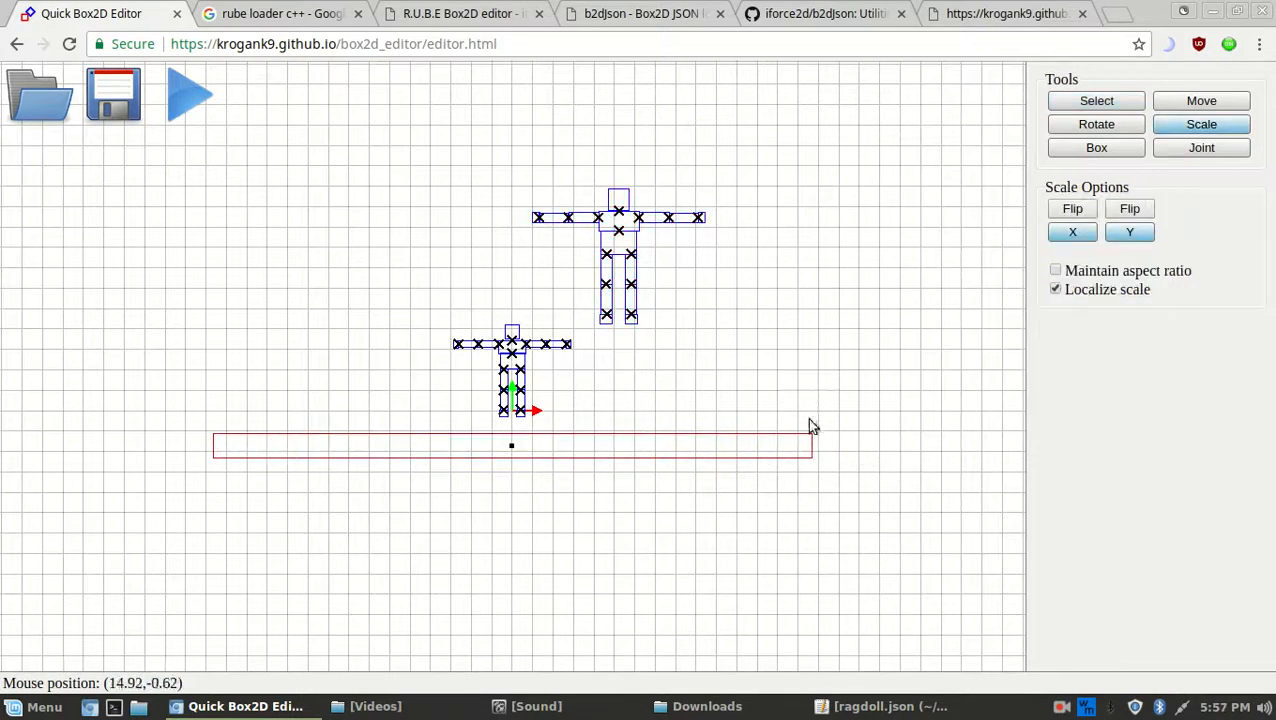
key("r")
left_click(1115, 231)
Move the upright wall to the left end of the ground
key("m")
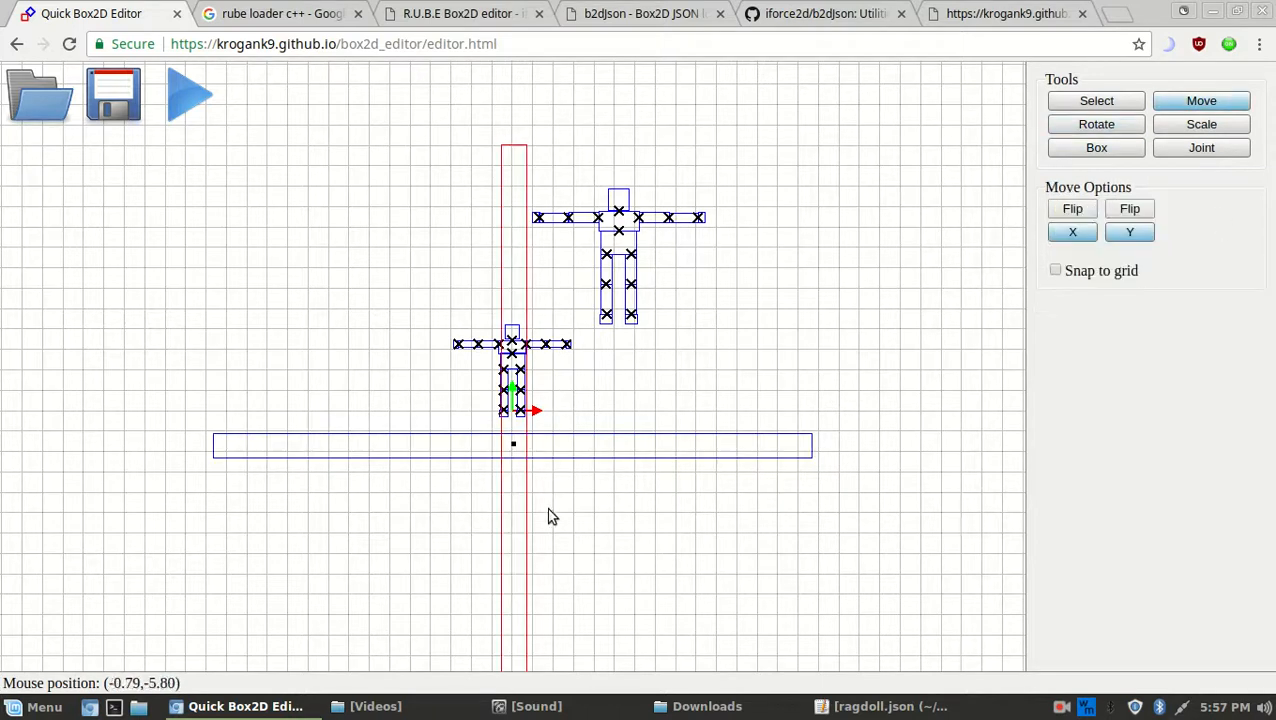
left_click_drag(658, 485, 869, 214)
left_click_drag(866, 289, 298, 291)
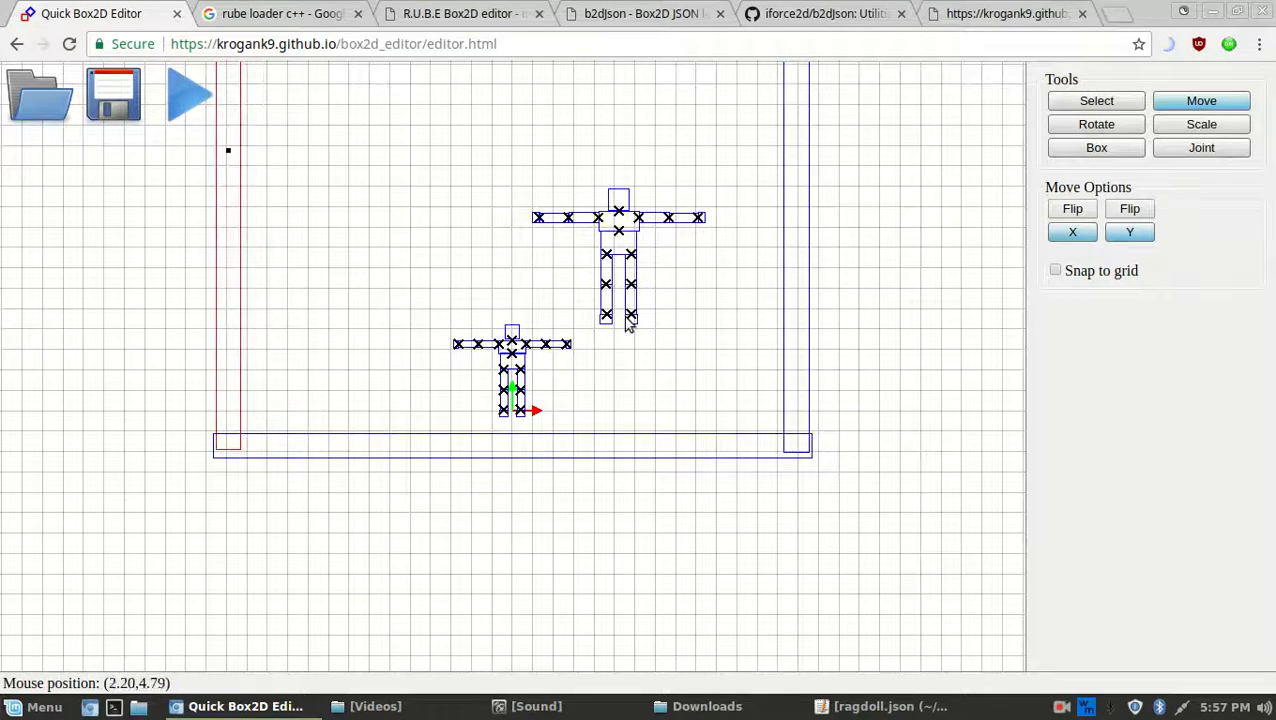
scroll(653, 323, "down", 1)
scroll(653, 323, "down", 1)
scroll(635, 400, "up", 3)
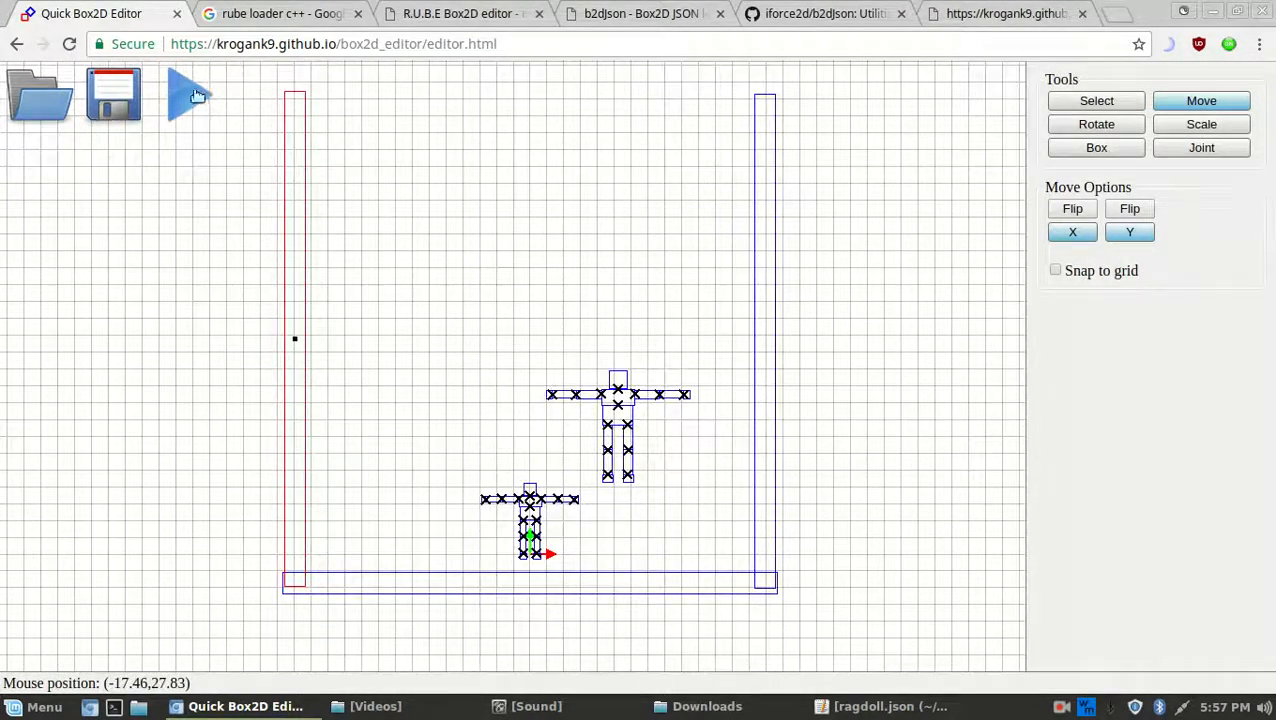
Test-run the walled scene in the player, then select the upper ragdoll
left_click(196, 95)
left_click(878, 594)
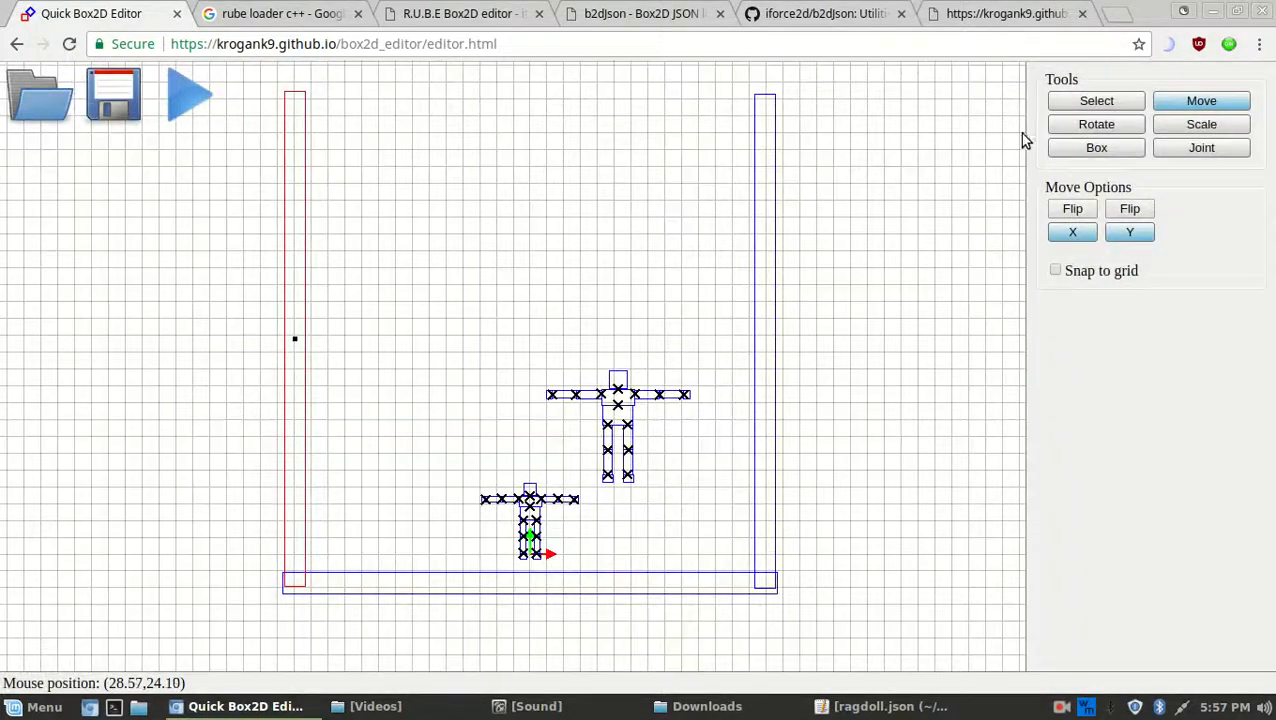
left_click(1095, 101)
left_click_drag(533, 320, 697, 495)
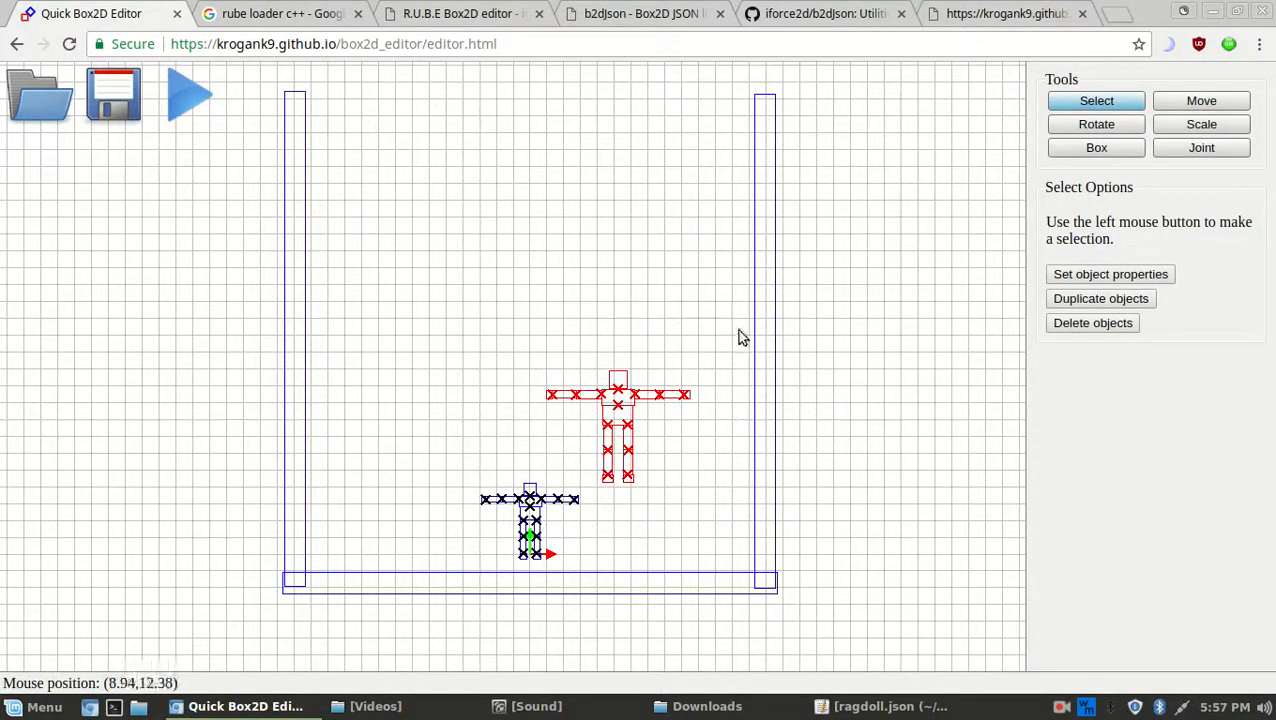
Select a full ragdoll and duplicate it several times, placing copies on the left and top, undoing one extra
left_click(480, 308)
left_click_drag(512, 303, 730, 441)
left_click_drag(675, 502, 597, 367)
key("ctrl+d")
key("m")
left_click_drag(660, 443, 432, 400)
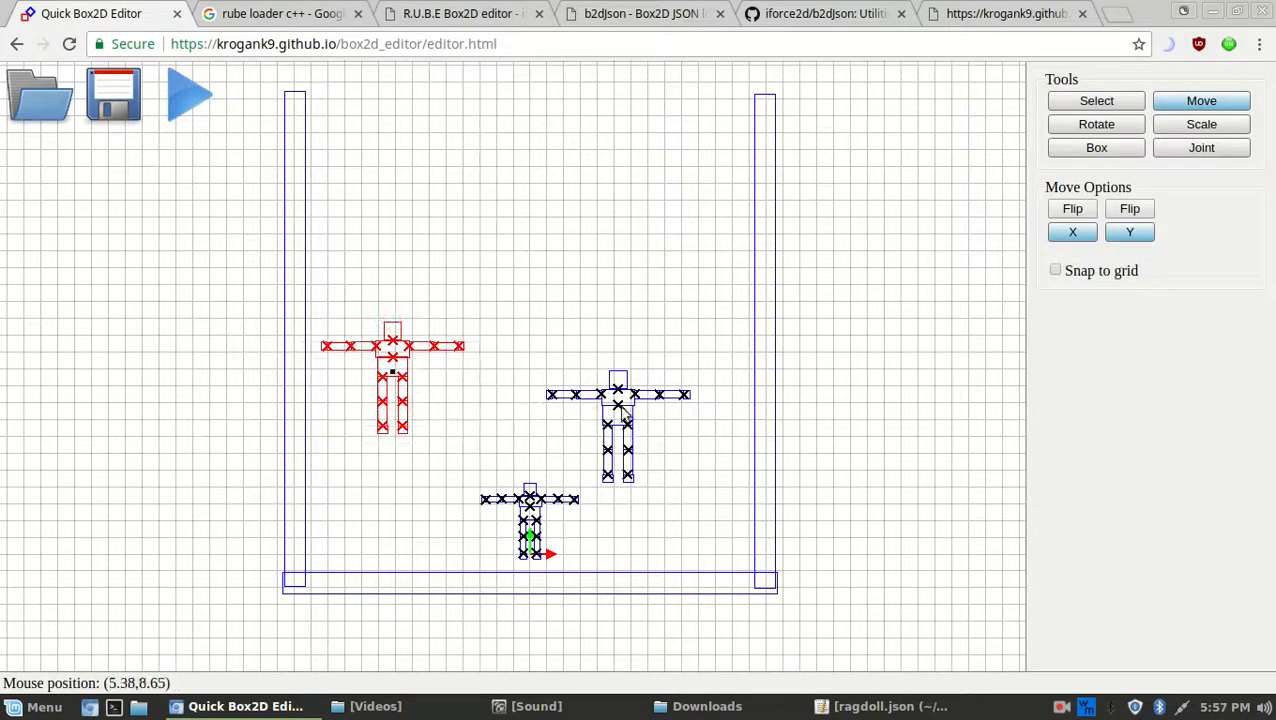
left_click(577, 402)
key("ctrl+d")
left_click_drag(653, 451, 612, 219)
key("ctrl+d")
left_click_drag(686, 470, 732, 270)
key("ctrl+z")
key("ctrl+z")
key("ctrl+z")
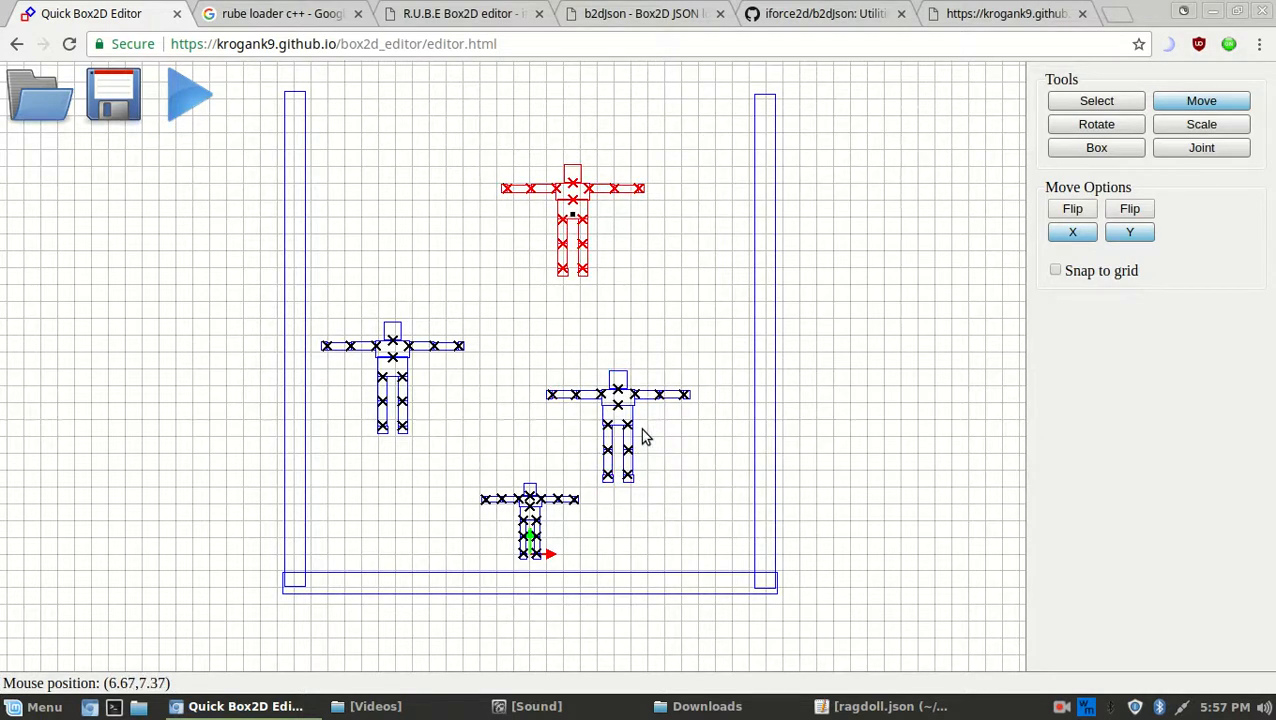
Duplicate the middle ragdoll into the top right, top left, top and bottom of the container
left_click(632, 398)
key("ctrl+d")
left_click_drag(668, 421, 735, 292)
left_click(600, 432)
key("ctrl+d")
left_click_drag(600, 432, 399, 171)
left_click(592, 450)
key("ctrl+d")
left_click_drag(592, 450, 609, 81)
key("ctrl+v")
middle_click_drag(737, 237, 773, 333)
left_click_drag(742, 247, 722, 238)
key("ctrl+v")
left_click_drag(682, 540, 451, 612)
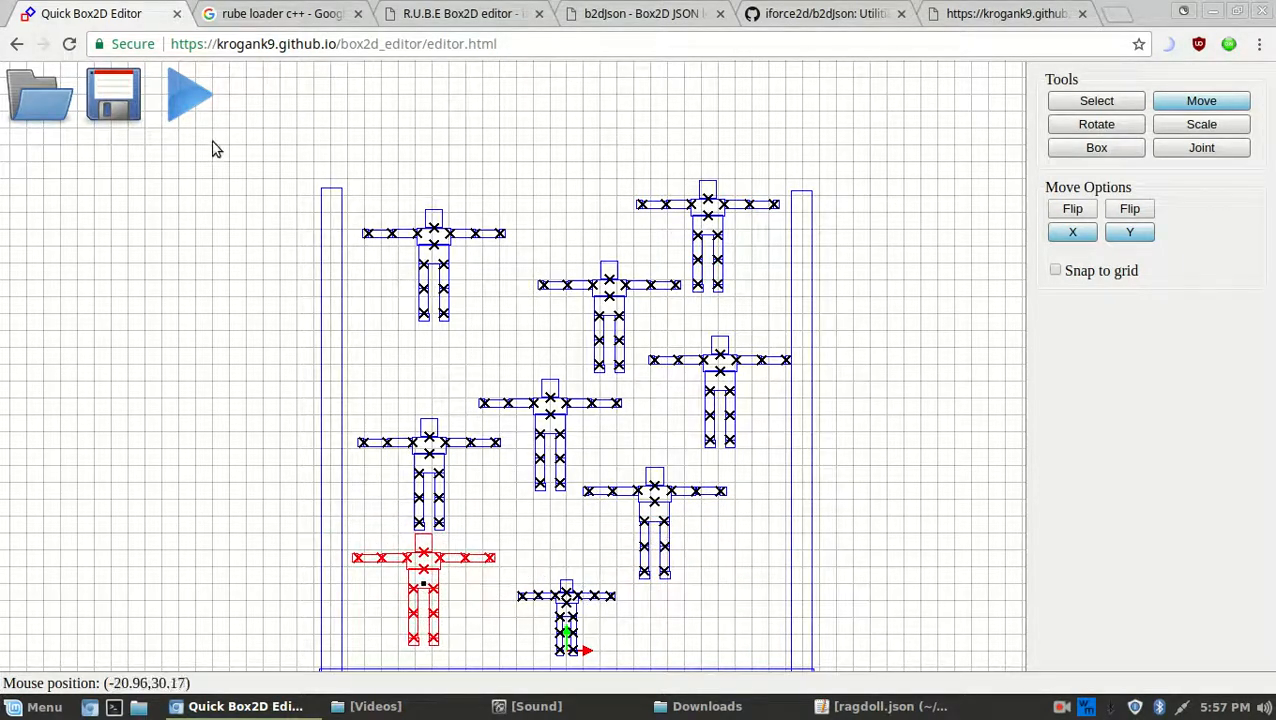
Test-run the filled container and watch the ragdolls pile up on the floor
left_click(190, 97)
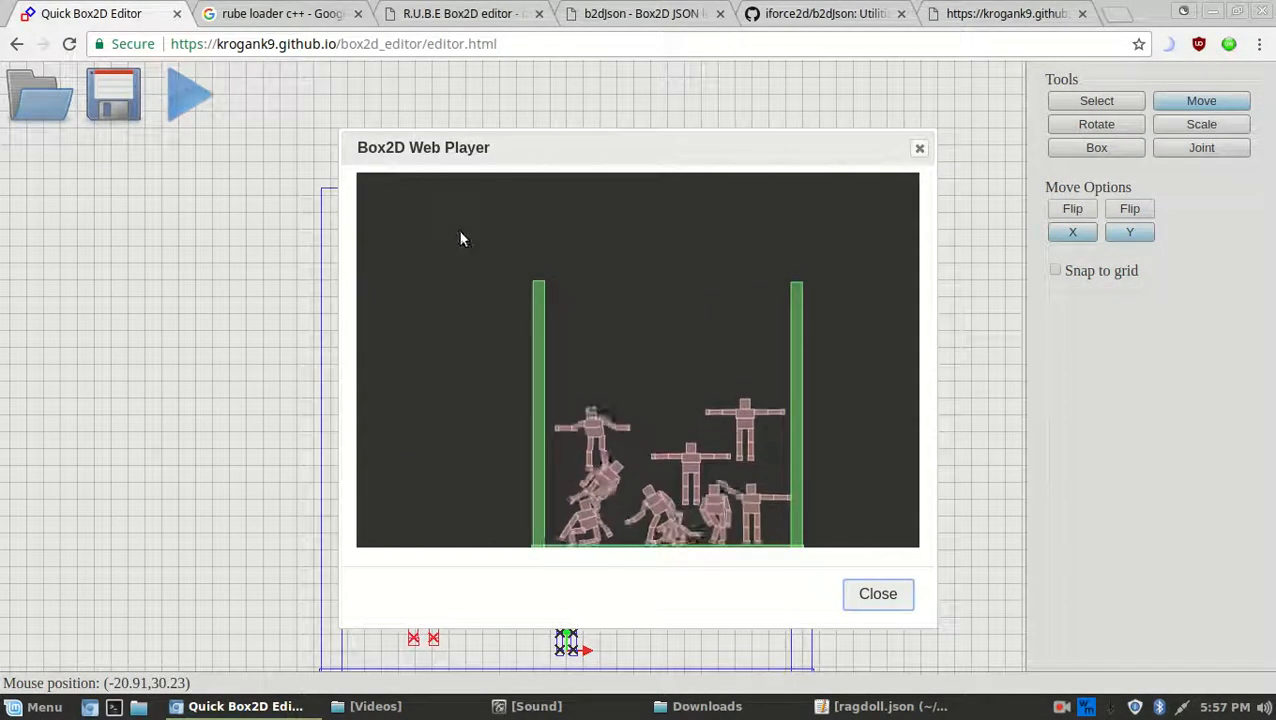
left_click_drag(701, 450, 689, 341)
scroll(689, 388, "up", 5)
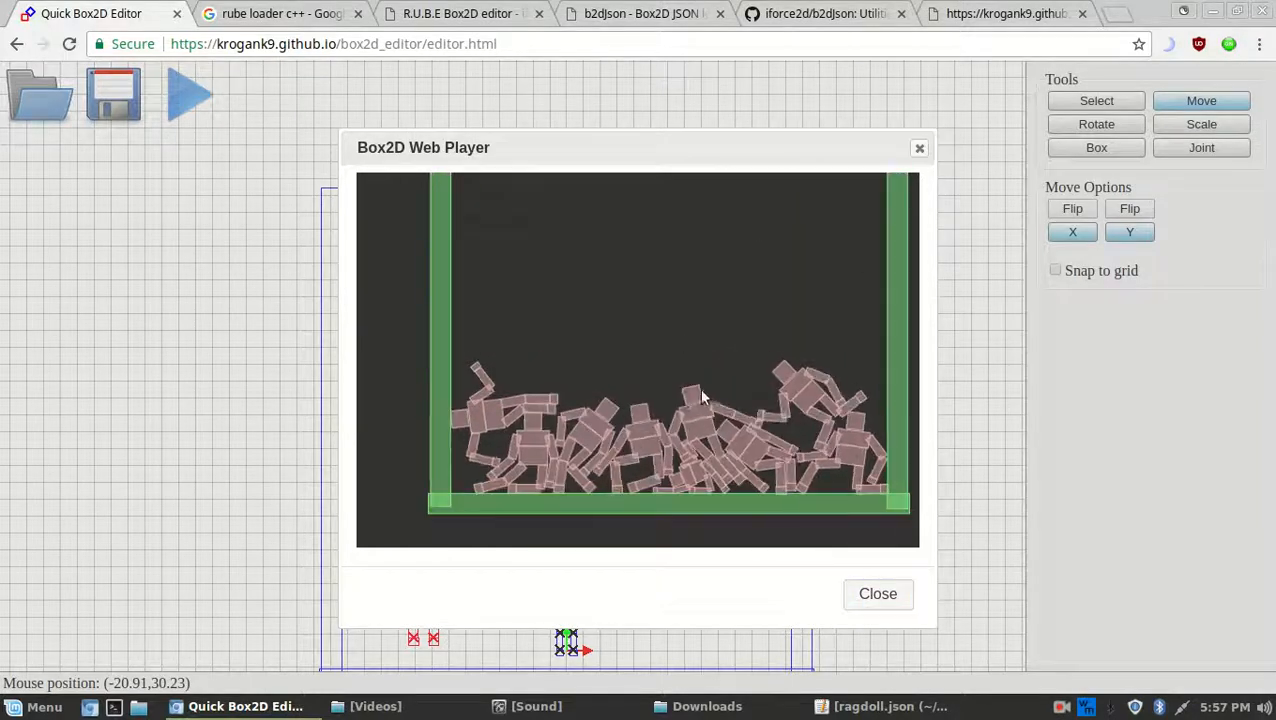
left_click(880, 595)
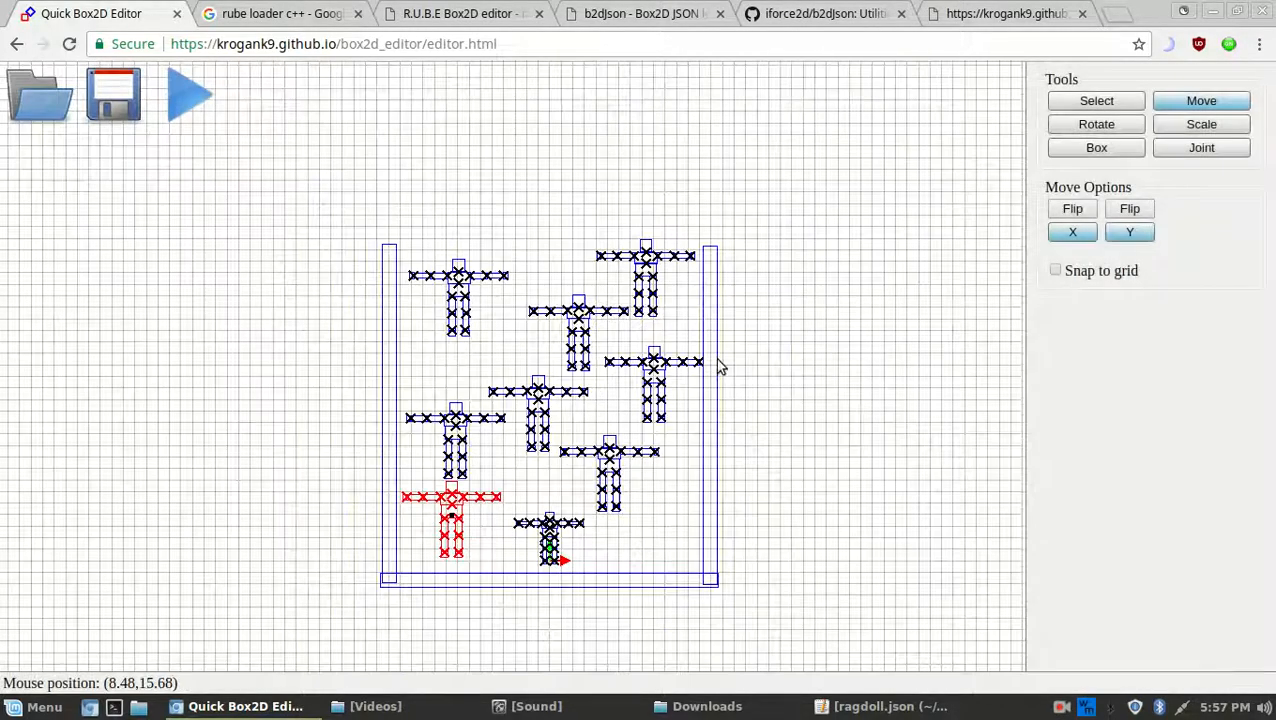
Select everything with Ctrl+A, then click the walls out of the selection, leaving just the nine ragdolls
scroll(667, 375, "down", 2)
left_click(1094, 100)
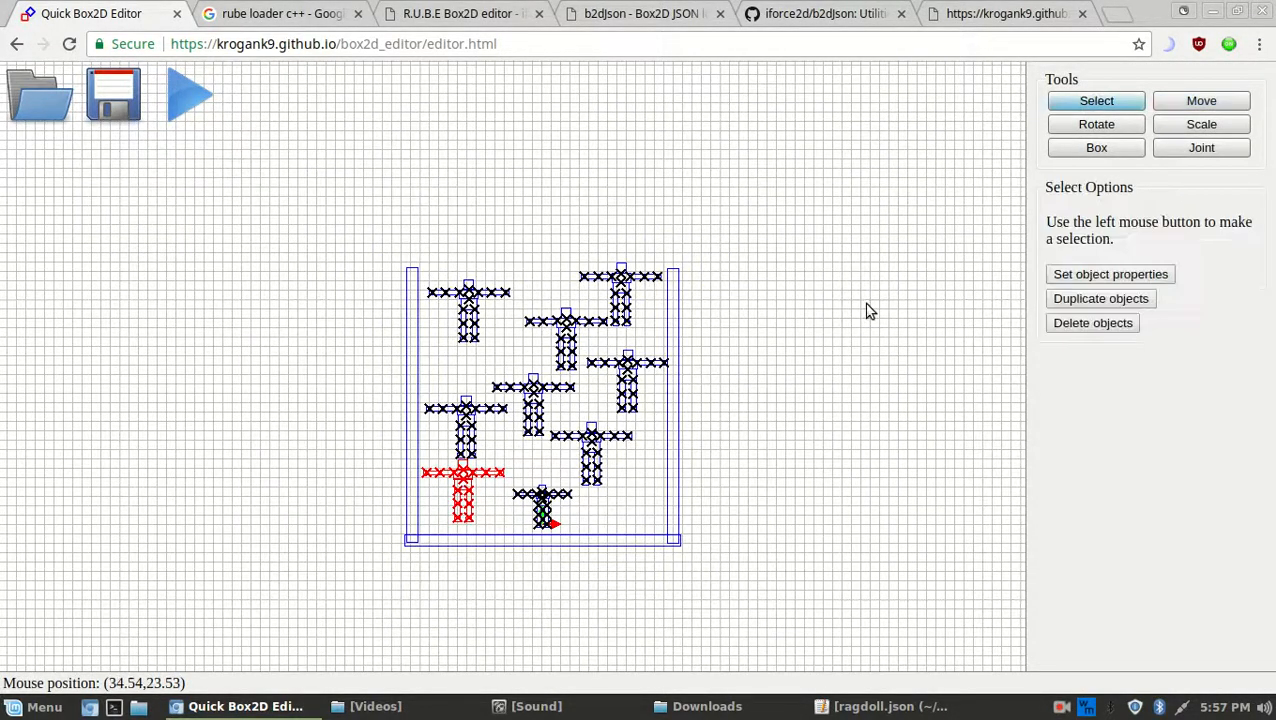
scroll(645, 373, "up", 2)
left_click_drag(380, 170, 737, 602)
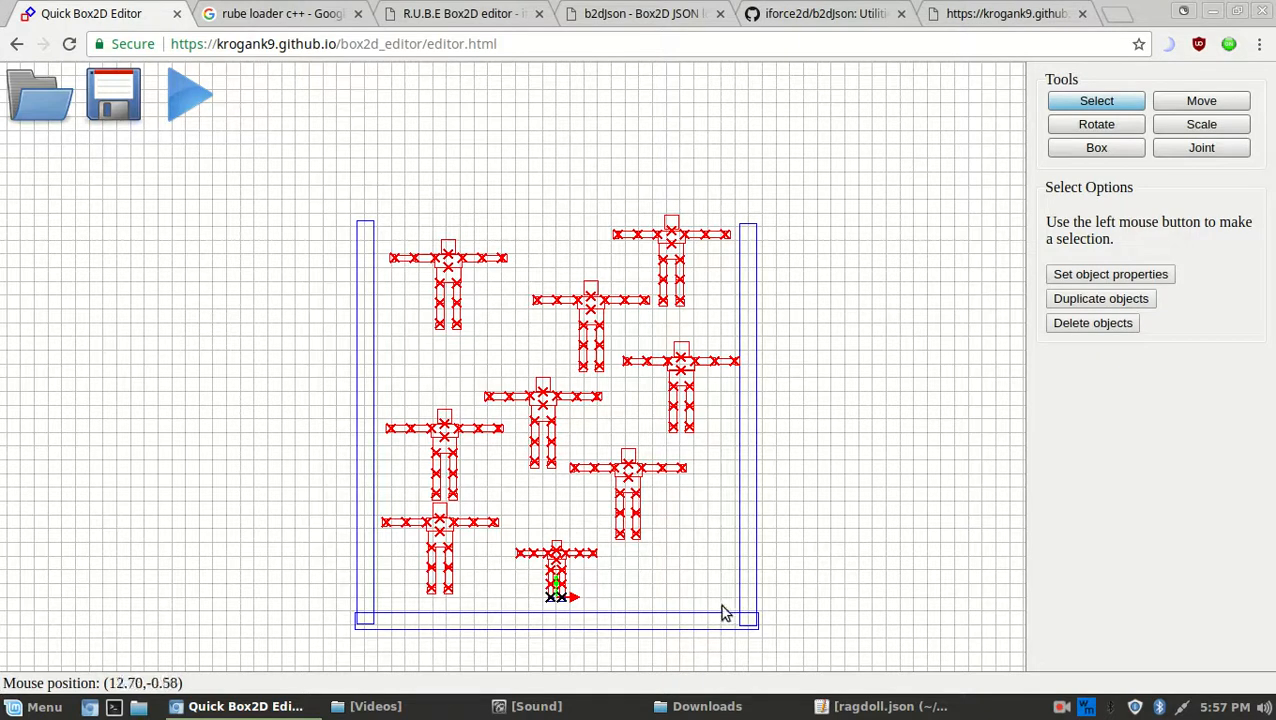
key("ctrl+a")
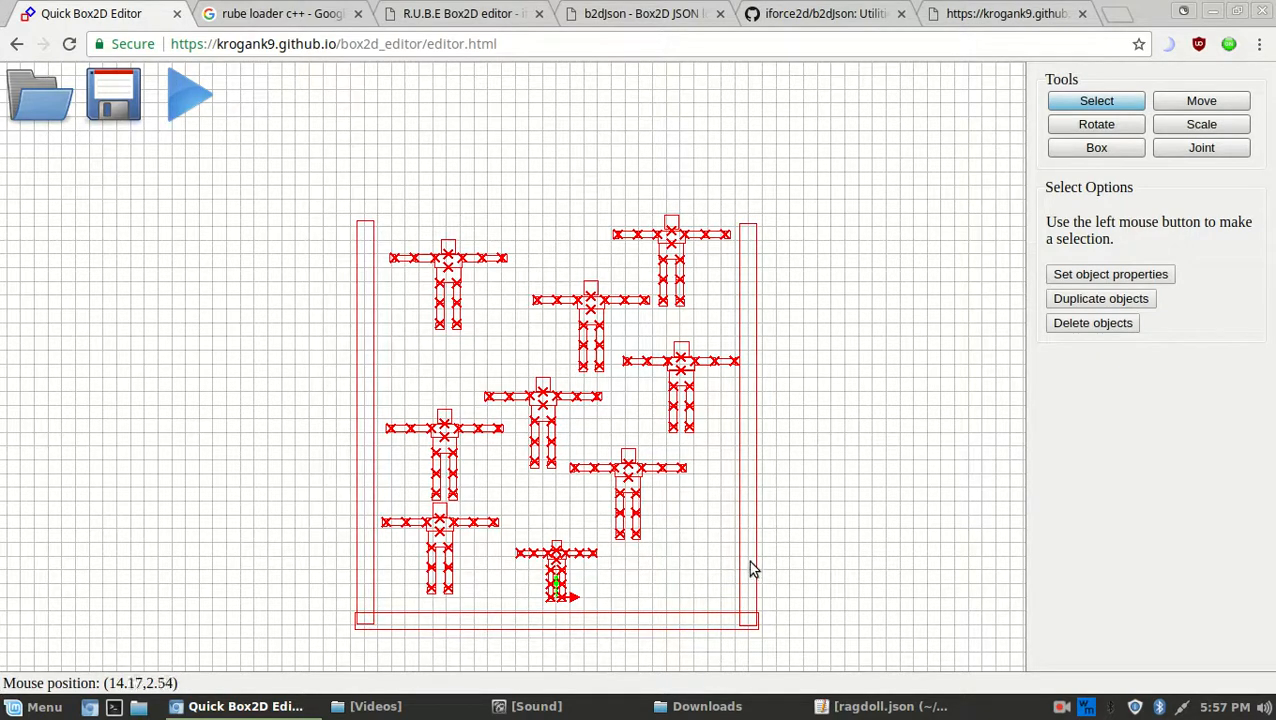
left_click(749, 562, "ctrl")
left_click(889, 421)
key("ctrl+a")
left_click(929, 361)
key("ctrl+a")
left_click(753, 441, "ctrl")
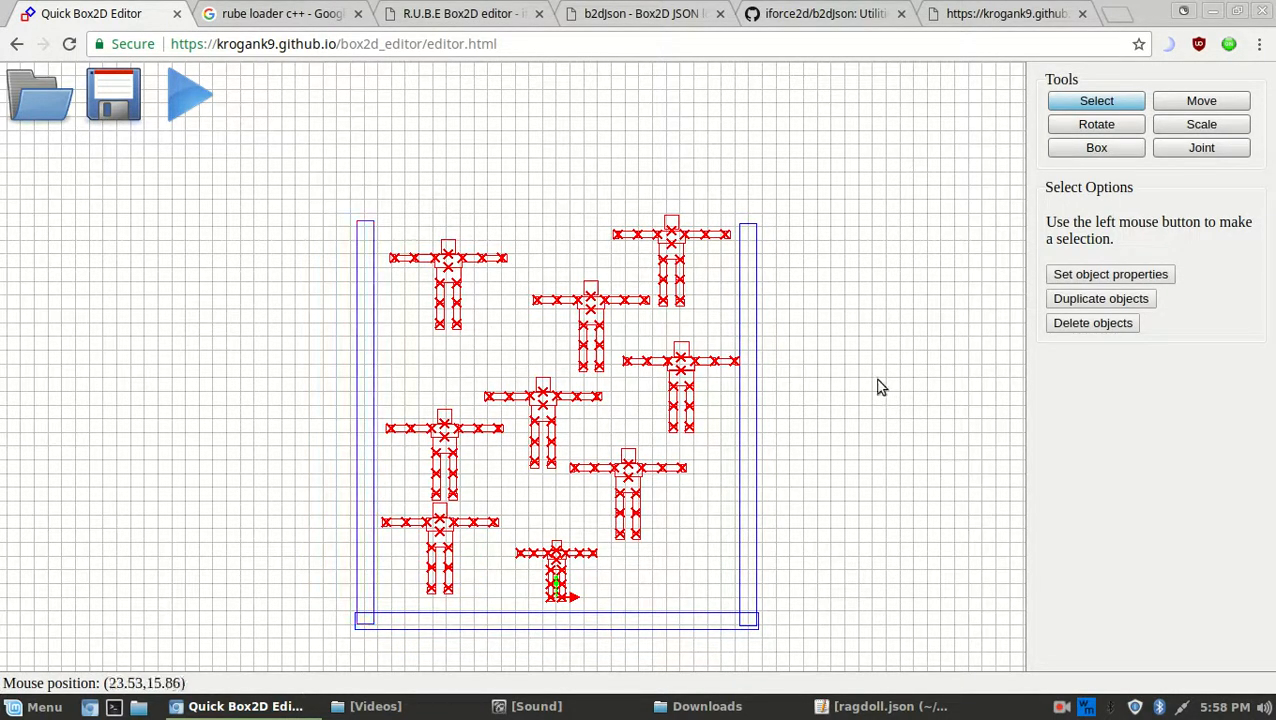
Mirror the selected ragdolls horizontally and shrink them toward the centre
key("s")
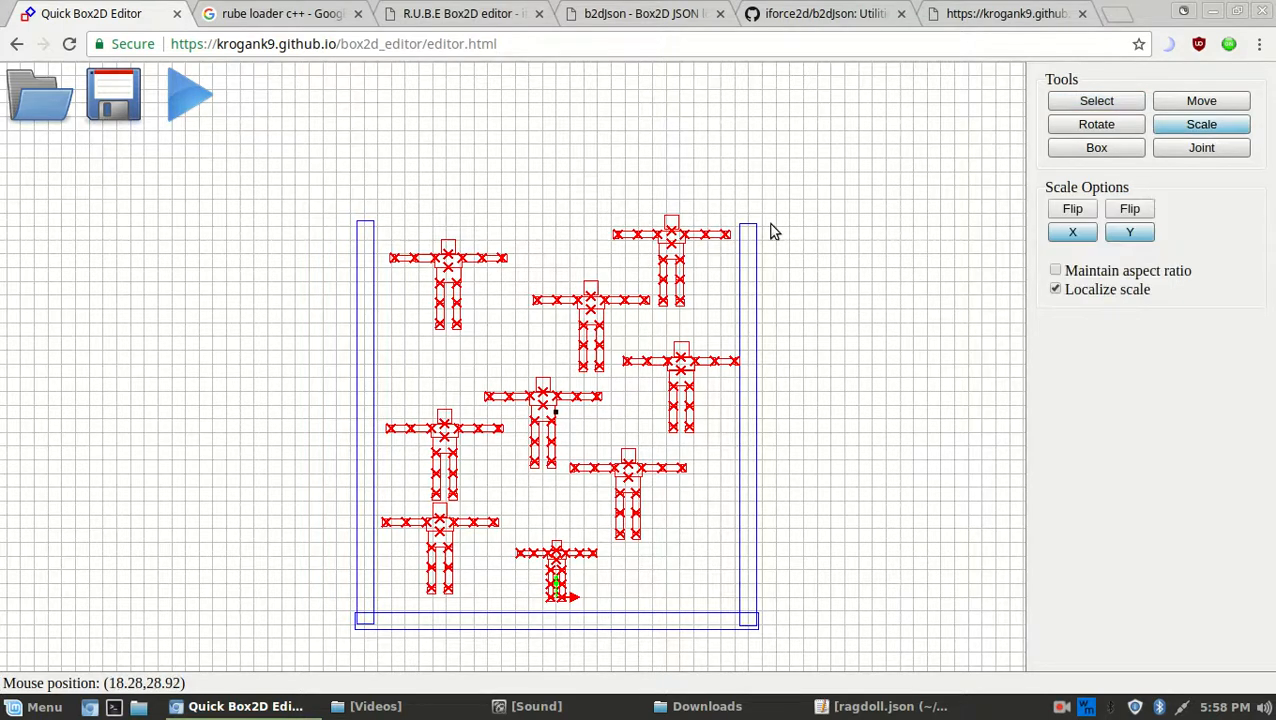
left_click_drag(804, 203, 705, 303)
left_click(1074, 234)
left_click_drag(857, 194, 748, 304)
key("ctrl+z")
left_click_drag(897, 174, 567, 432)
scroll(567, 432, "up", 1)
scroll(567, 432, "up", 4)
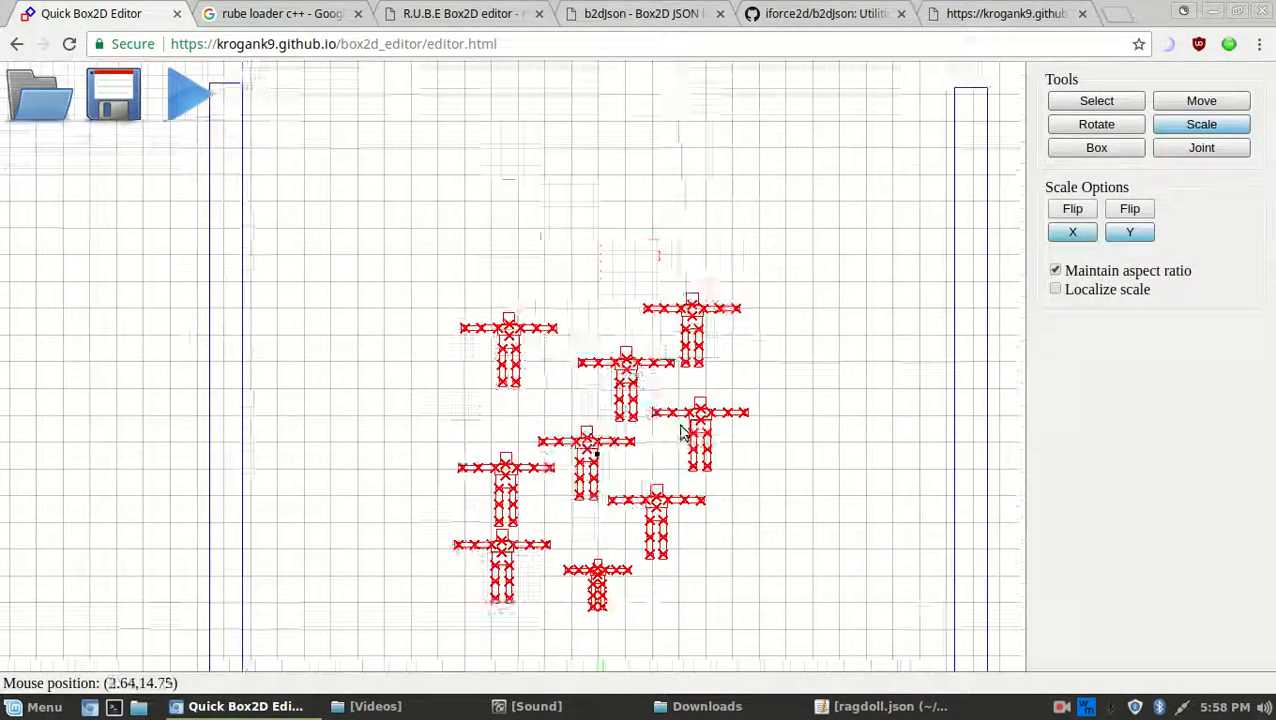
Move the shrunken ragdolls into the container and paste two sets of copies toward the upper right
left_click(1190, 108)
left_click_drag(771, 296, 826, 204)
key("ctrl+v")
key("ctrl+v")
middle_click_drag(821, 340, 824, 489)
key("ctrl+v")
left_click_drag(583, 379, 834, 105)
middle_click_drag(735, 498, 720, 420)
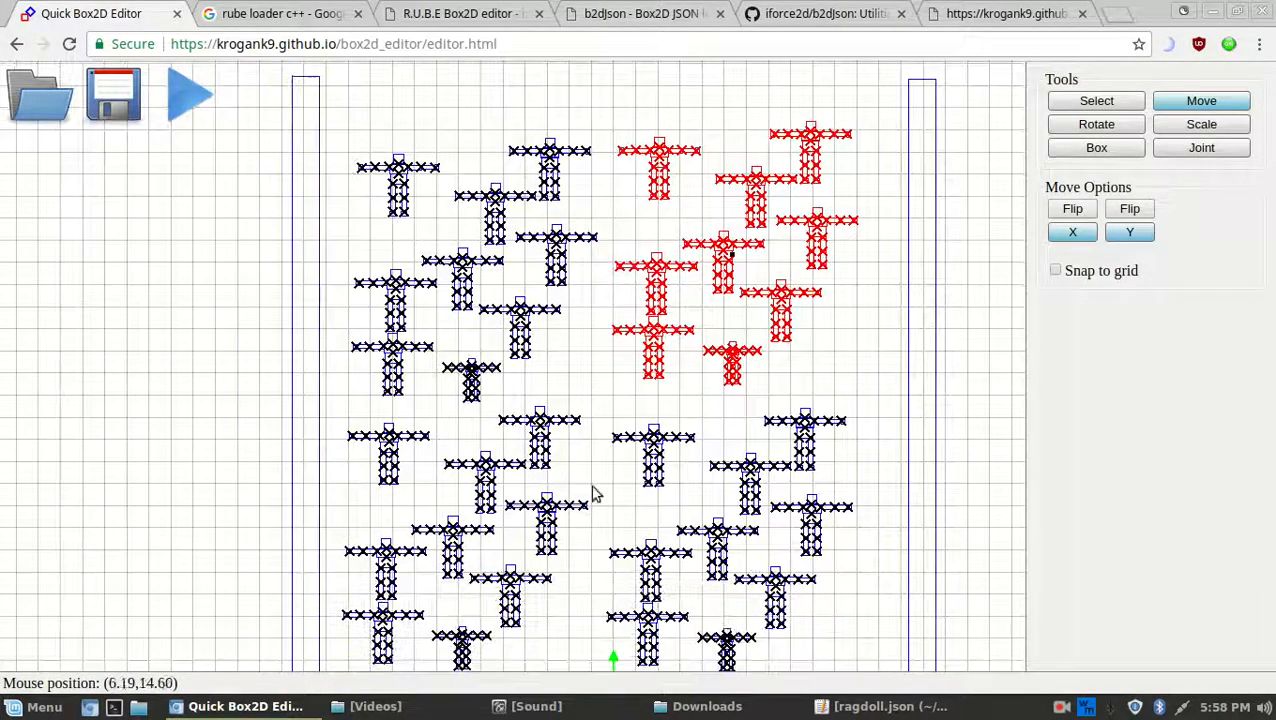
middle_click_drag(754, 319, 750, 319)
scroll(752, 336, "down", 3)
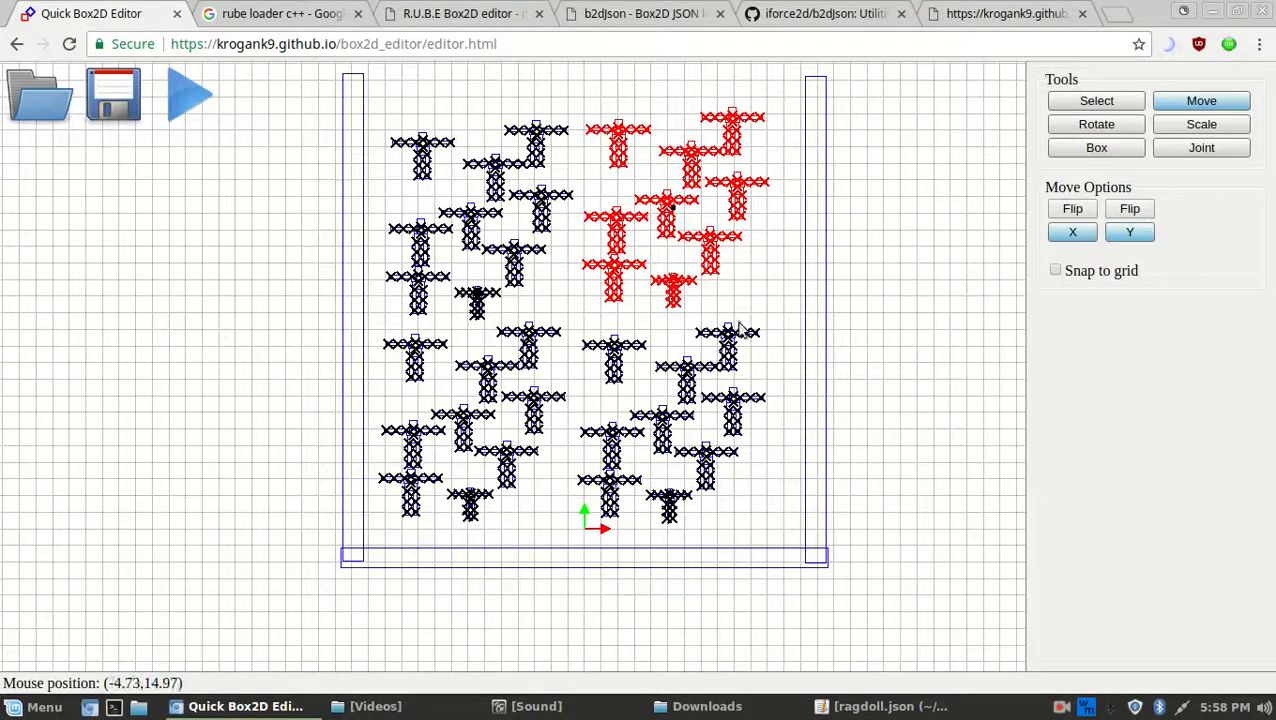
scroll(697, 309, "up", 4)
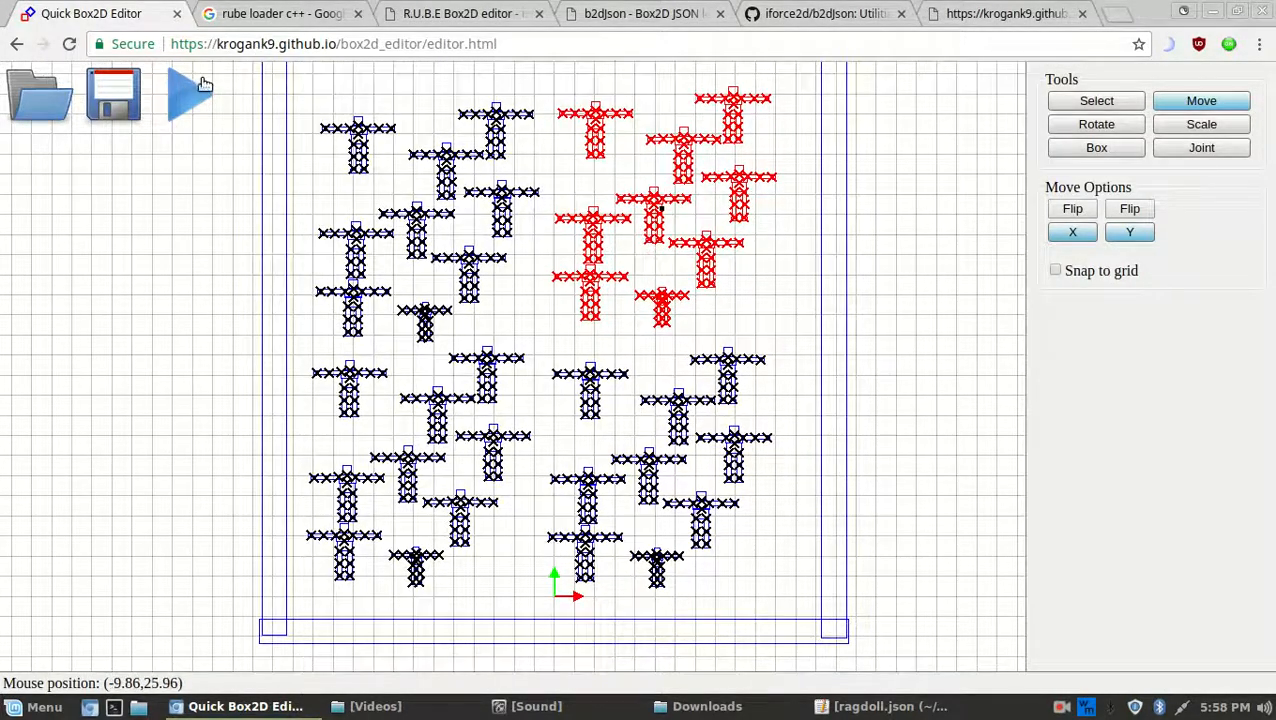
Test-run the filled container in the web player, then close the player
left_click(203, 86)
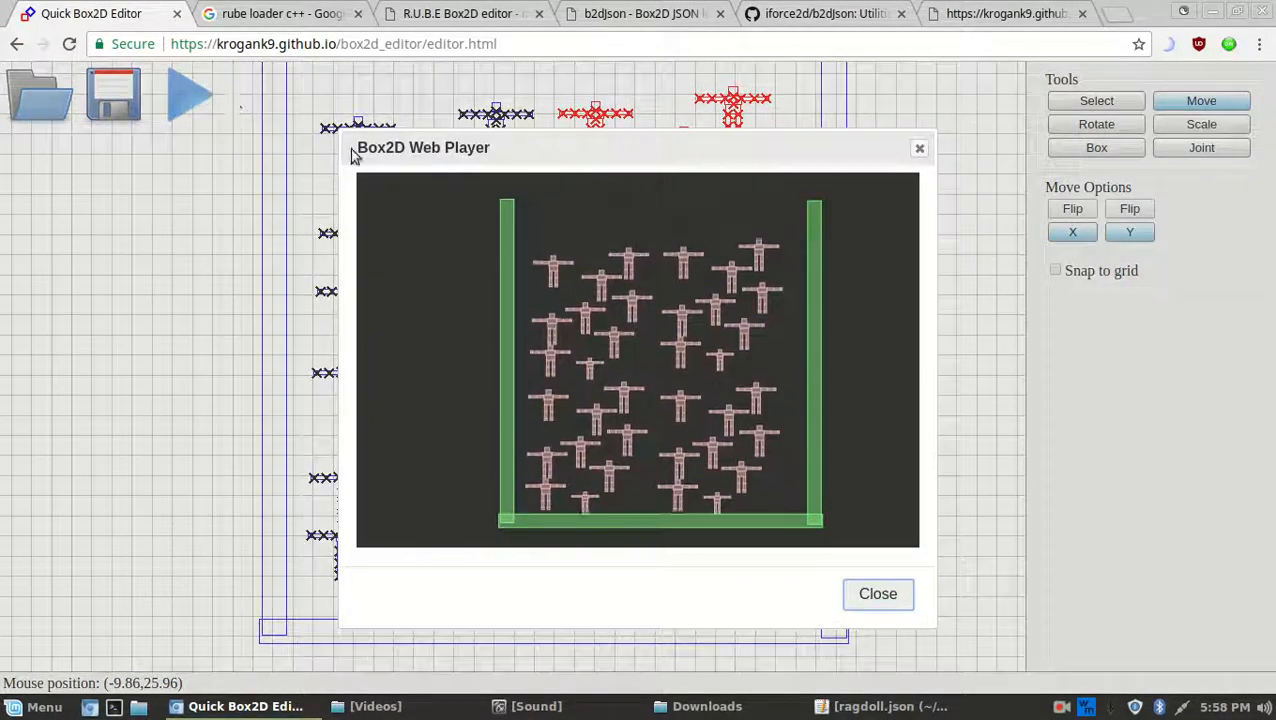
left_click(885, 598)
scroll(672, 430, "down", 4)
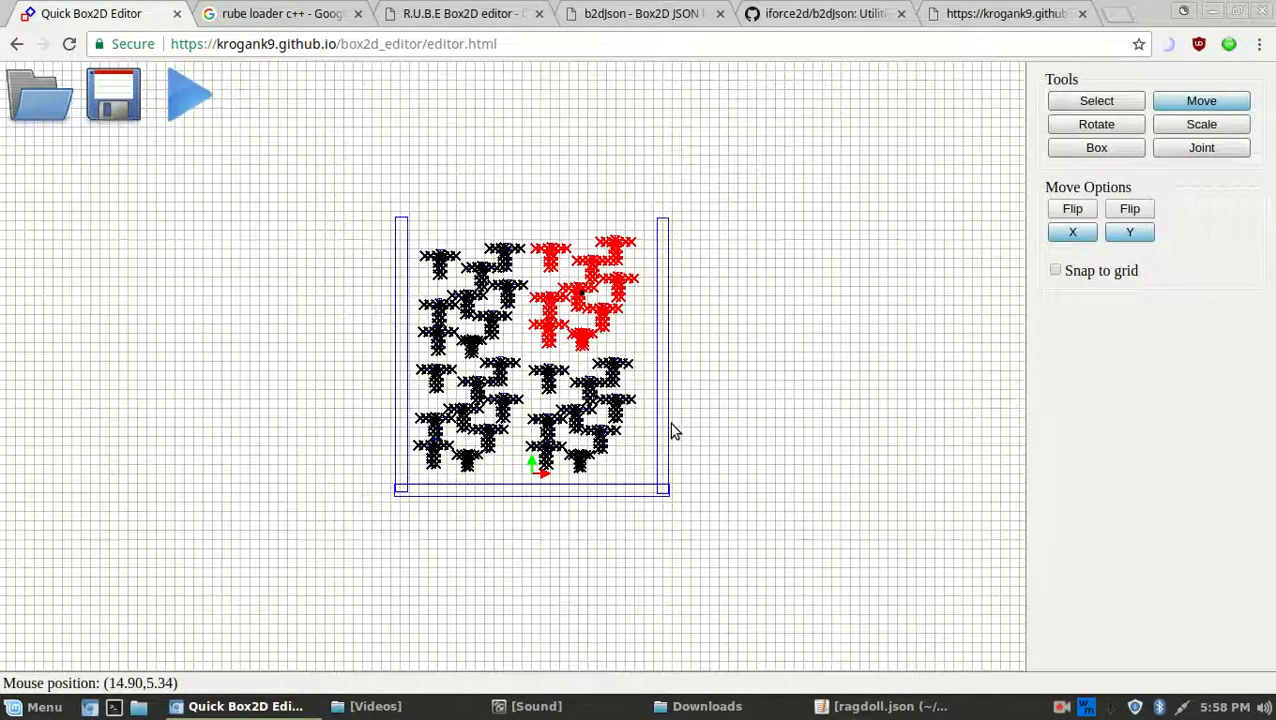
Deselect the red ragdolls and dismiss the save dialog without saving
left_click(1105, 104)
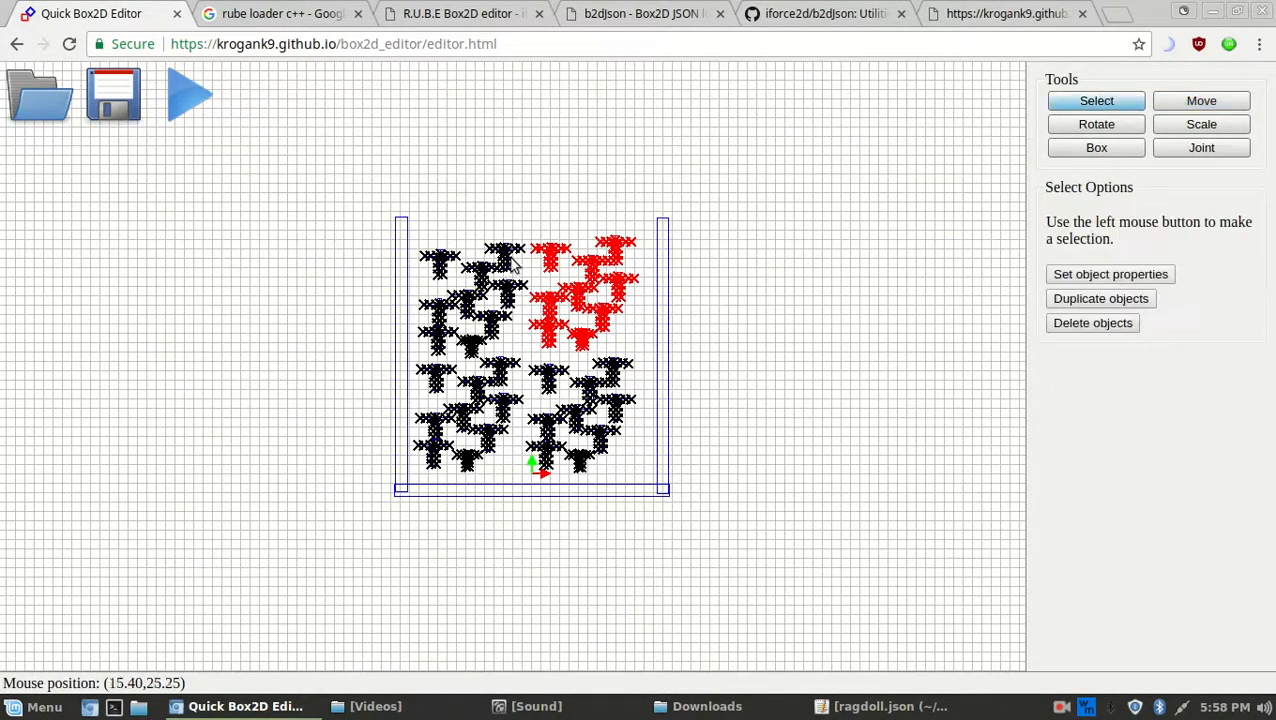
left_click(418, 212)
key("ctrl+s")
left_click(869, 583)
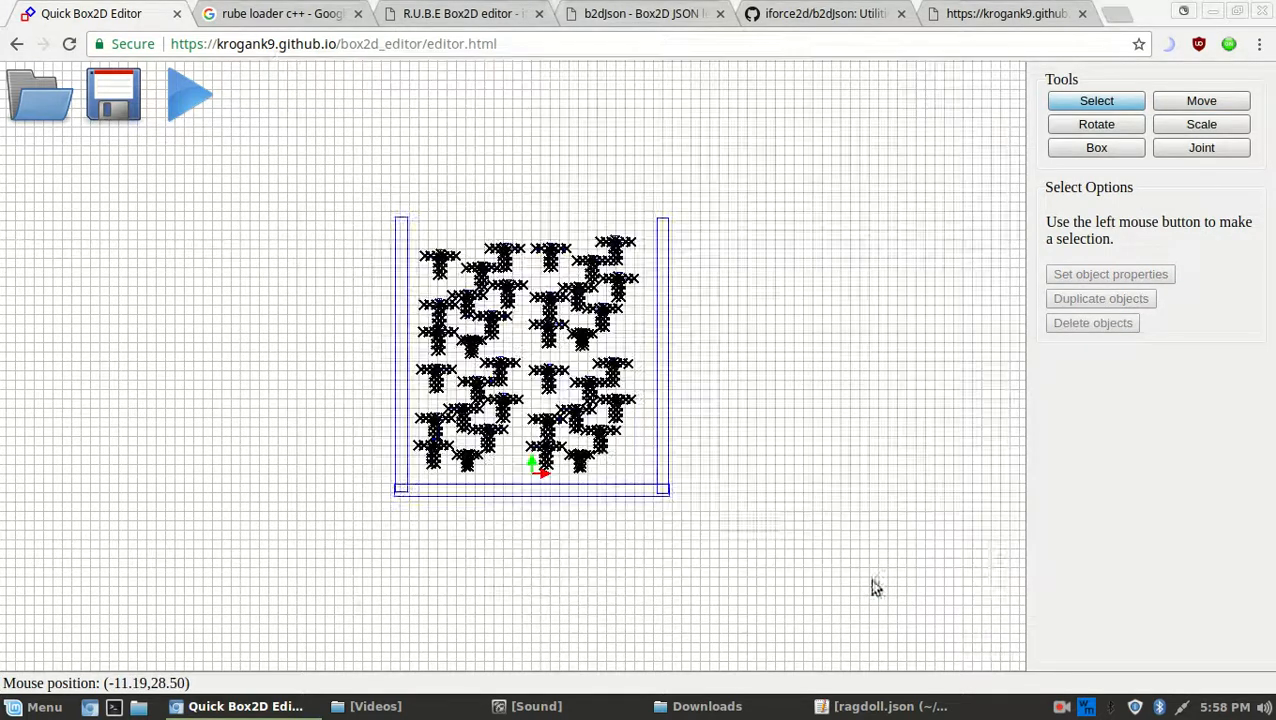
Select all 36 ragdolls, duplicate them, and stack the copies above the originals
key("ctrl+a")
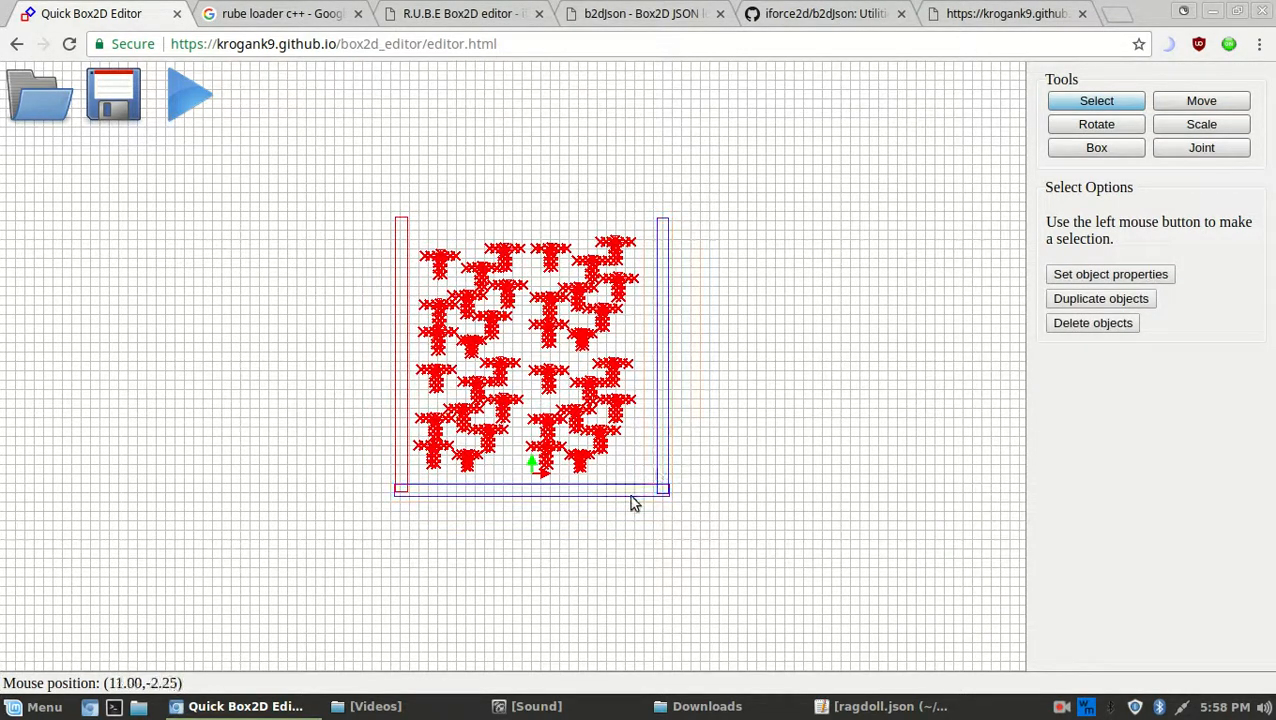
middle_click_drag(813, 223, 848, 412)
key("m")
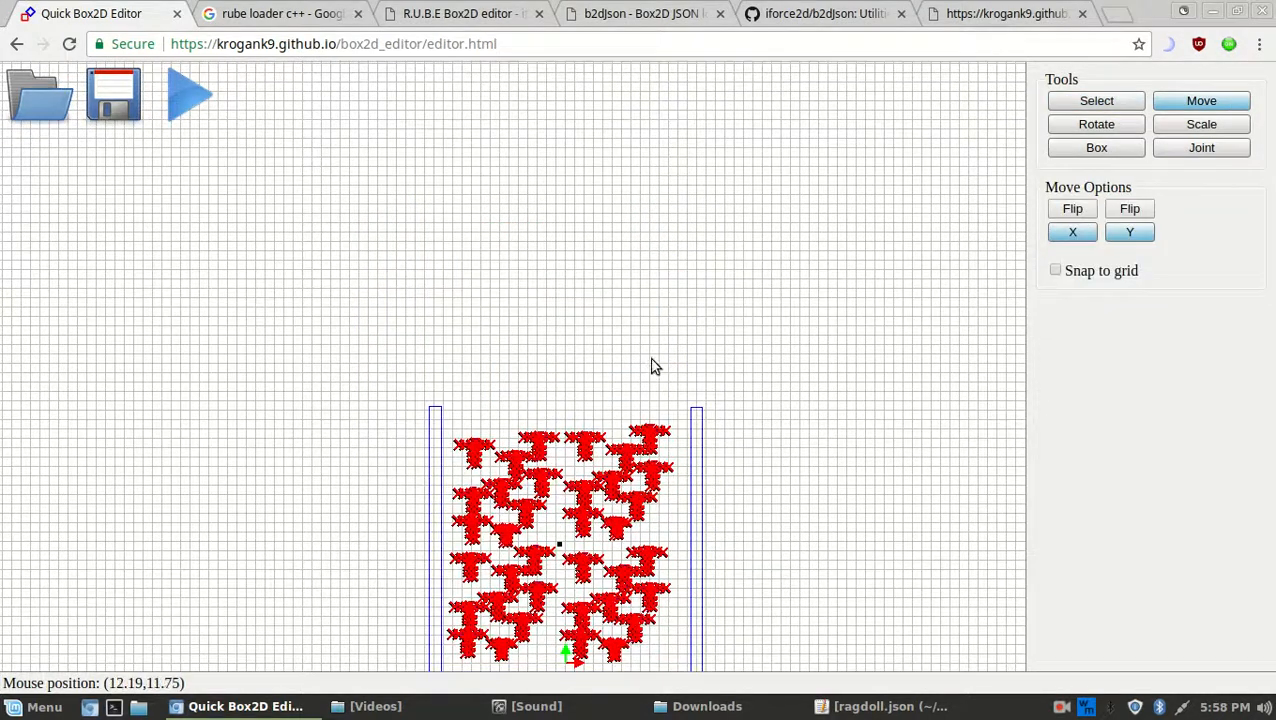
left_click_drag(676, 248, 684, 325)
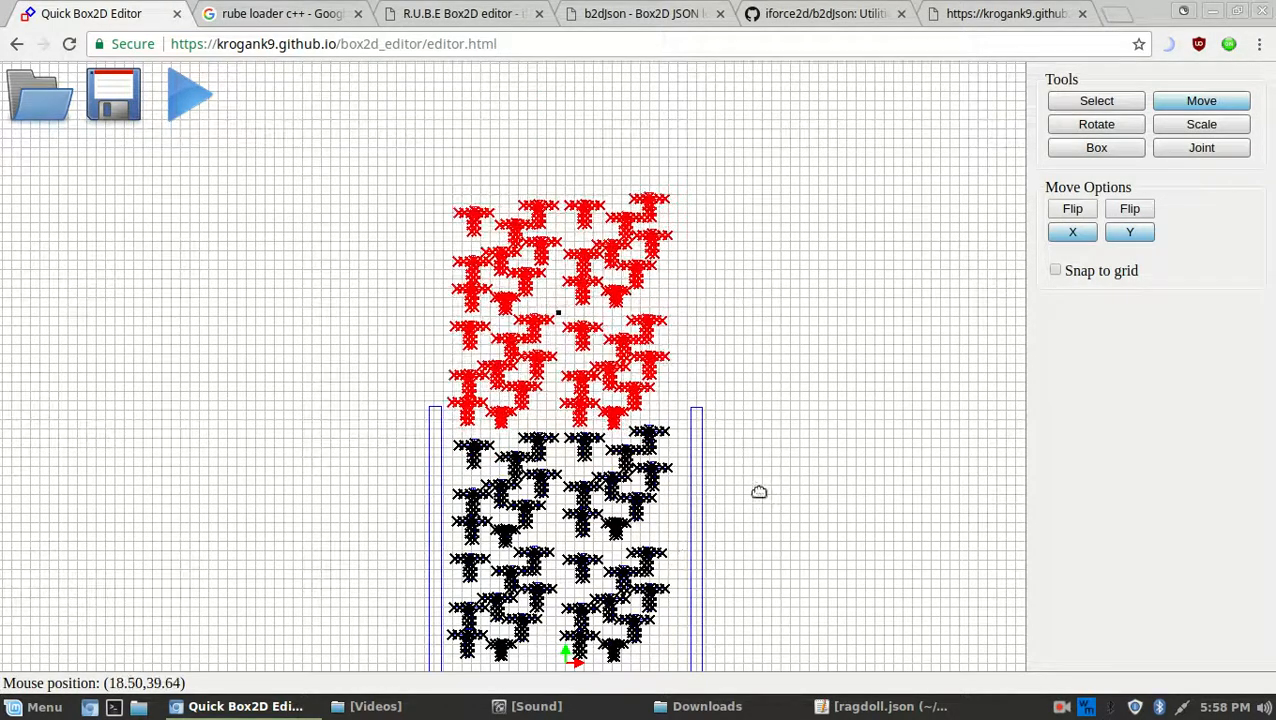
middle_click_drag(751, 425, 761, 505)
left_click_drag(731, 546, 733, 192)
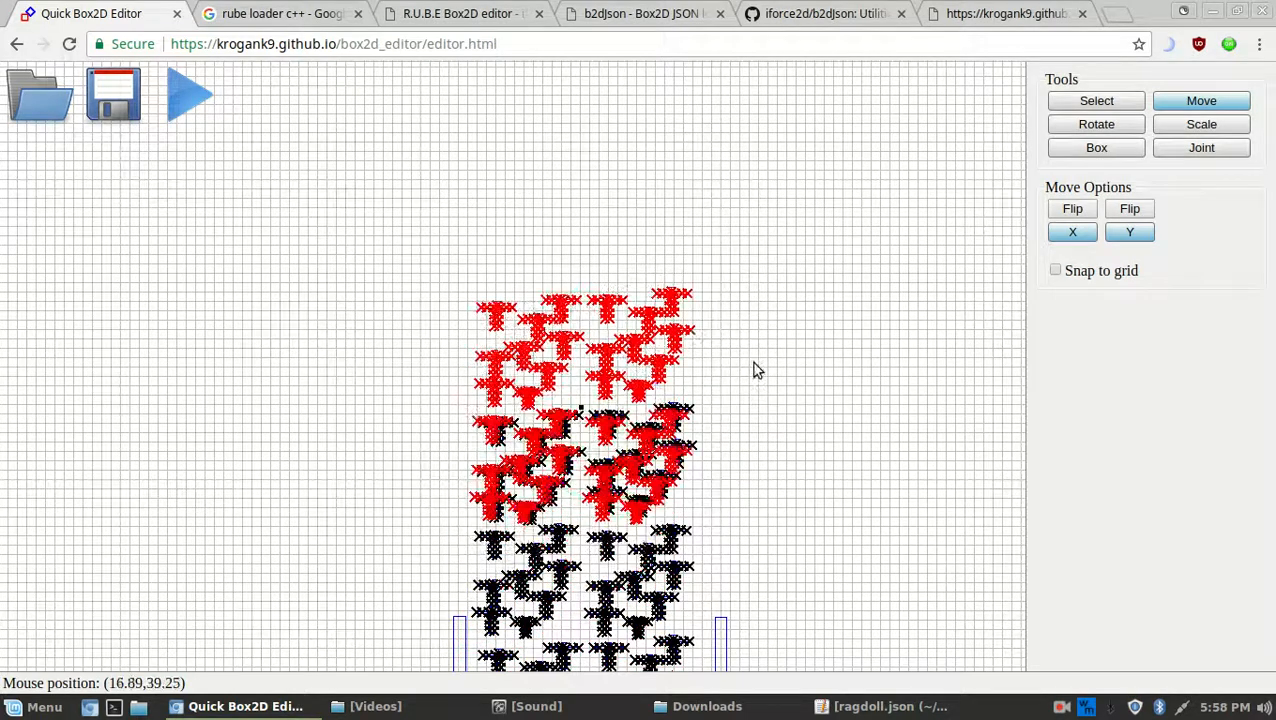
mouse_move(755, 348)
left_mouse_down()
mouse_move(758, 328)
mouse_move(755, 360)
mouse_move(741, 364)
mouse_move(737, 543)
left_mouse_up()
middle_click_drag(769, 486, 767, 268)
middle_click_drag(791, 391, 790, 374)
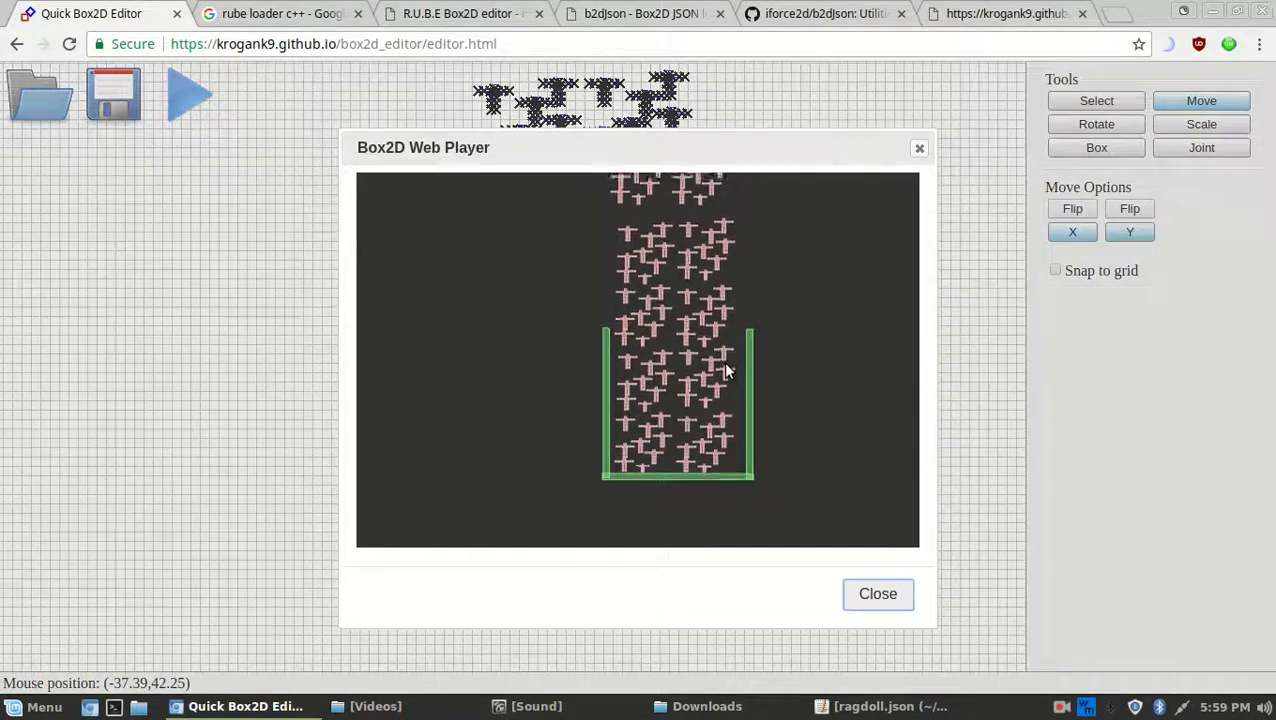
middle_click_drag(782, 311, 762, 248)
middle_click_drag(802, 336, 804, 381)
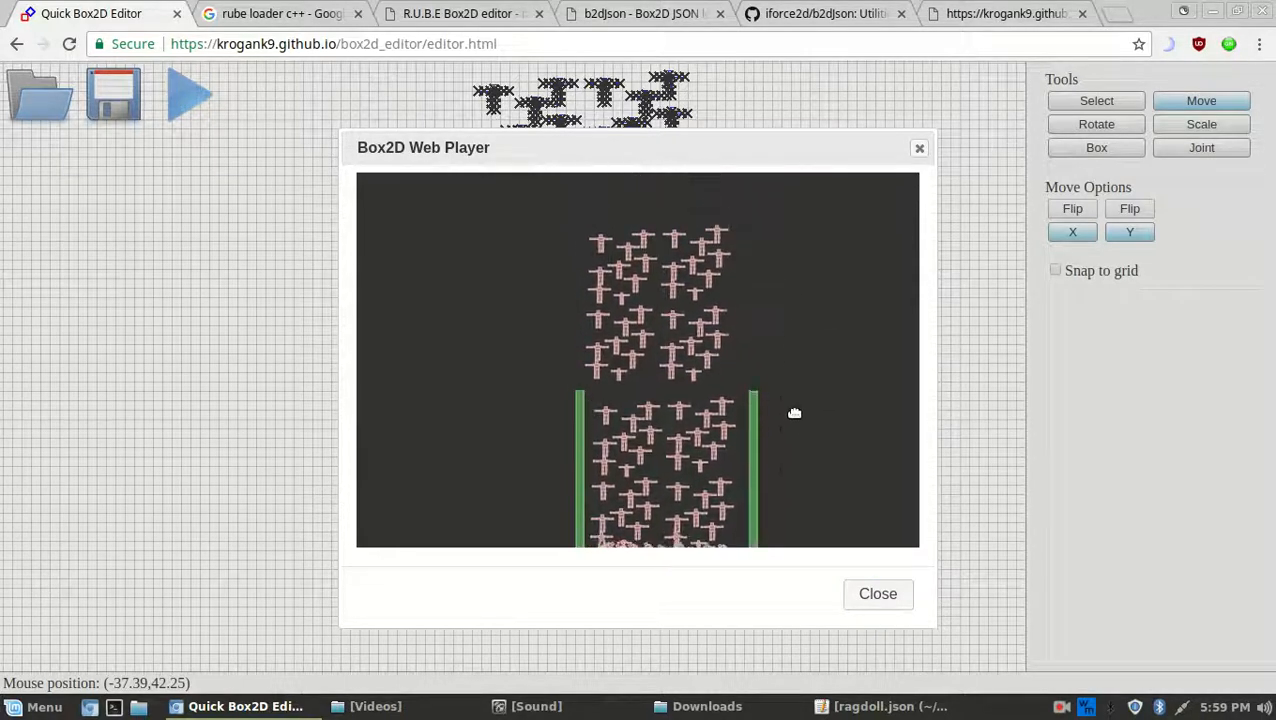
middle_click_drag(798, 261, 786, 296)
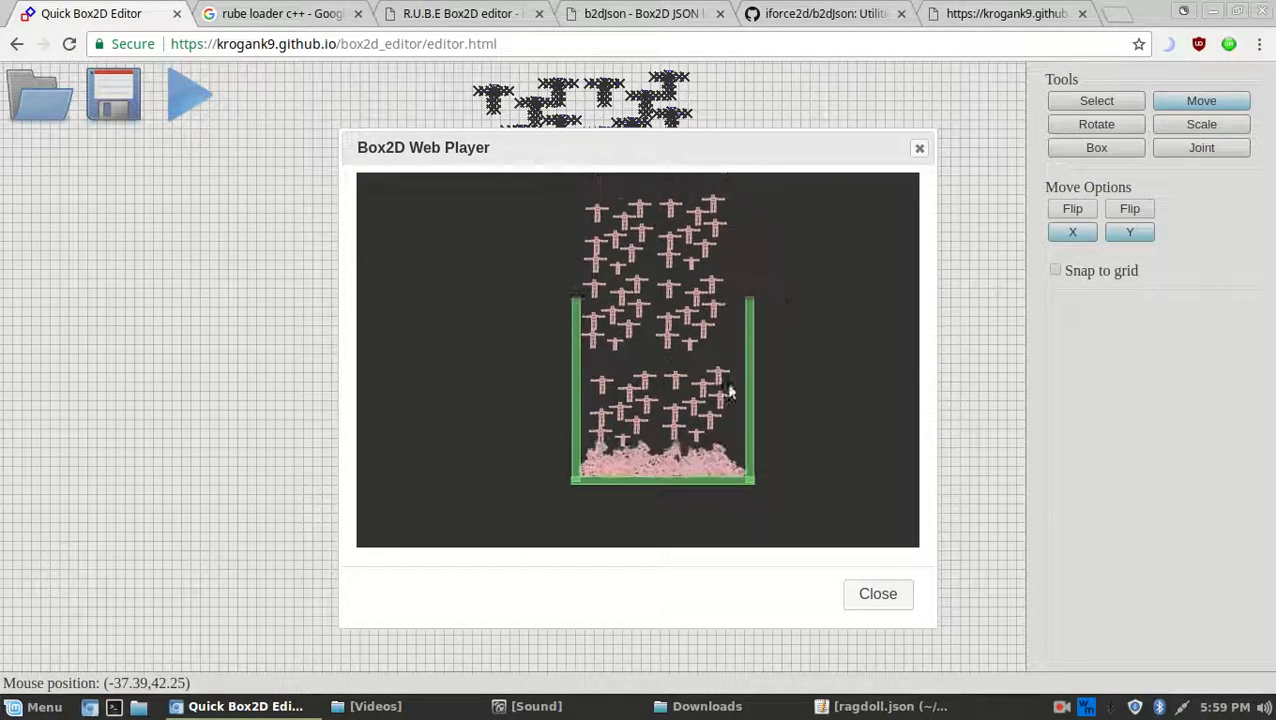
scroll(724, 382, "up", 1)
scroll(770, 390, "up", 3)
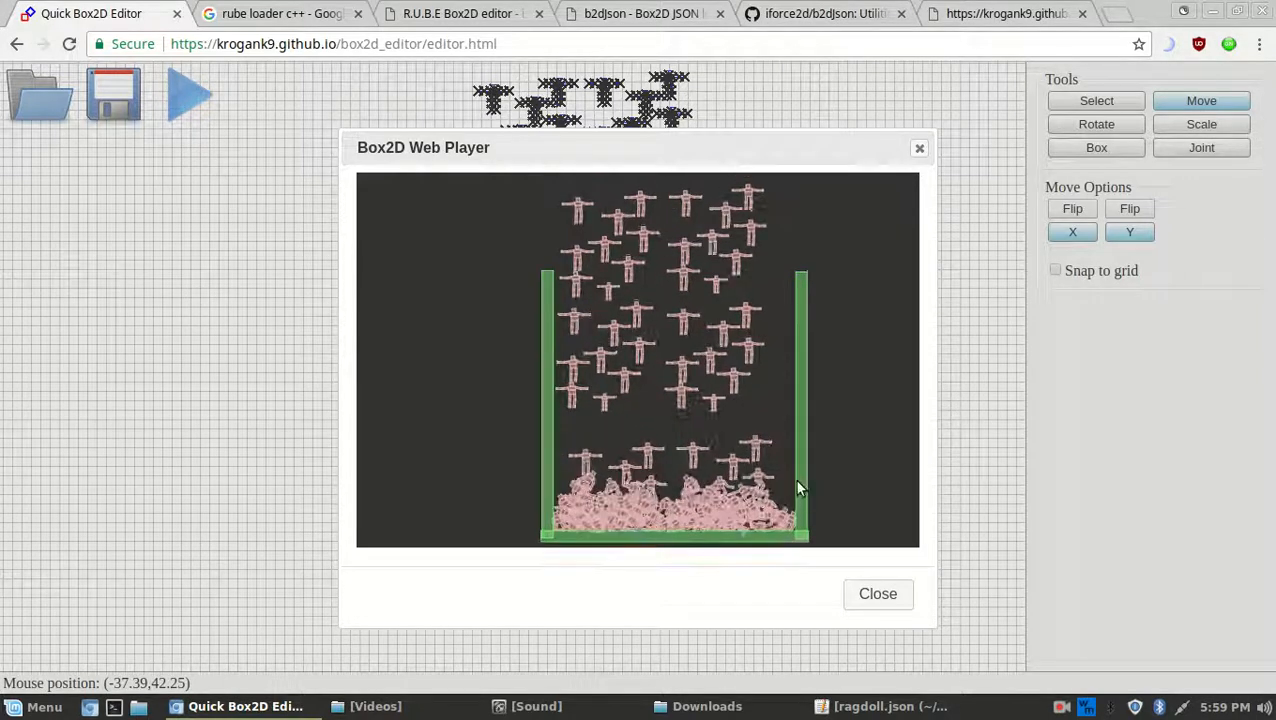
middle_click_drag(803, 398, 769, 392)
middle_click_drag(770, 277, 755, 373)
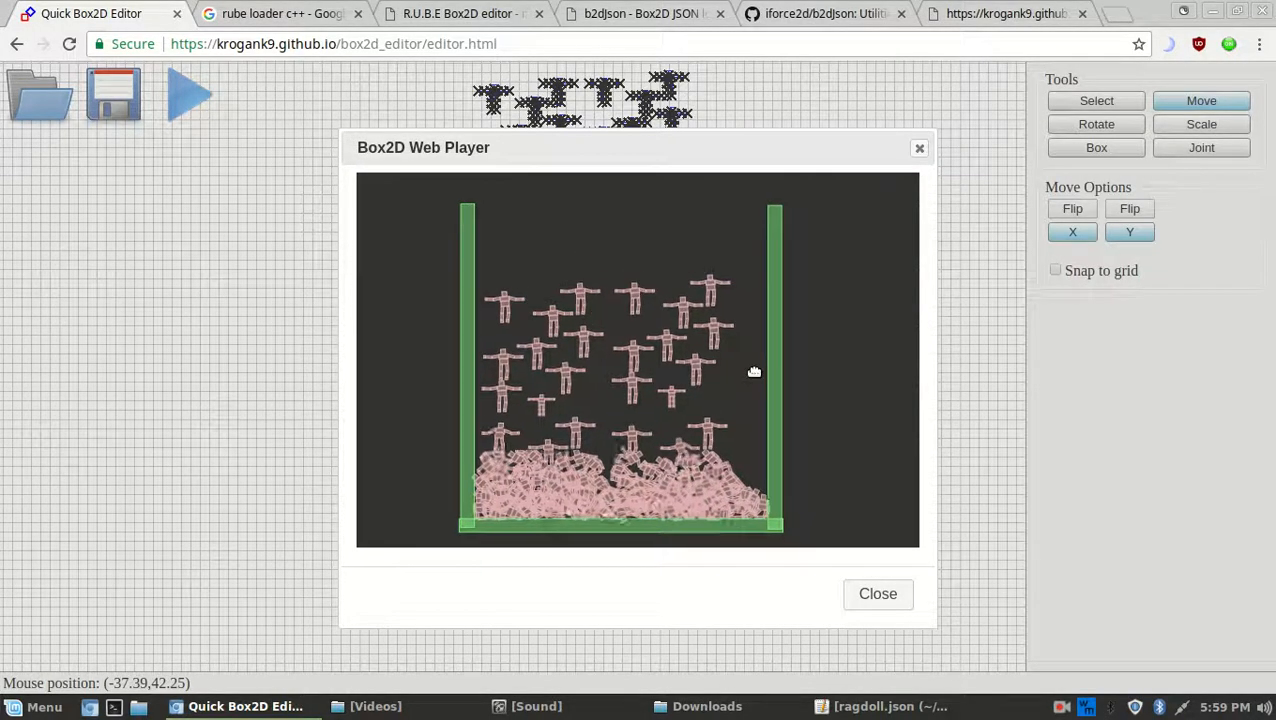
middle_click_drag(663, 416, 678, 336)
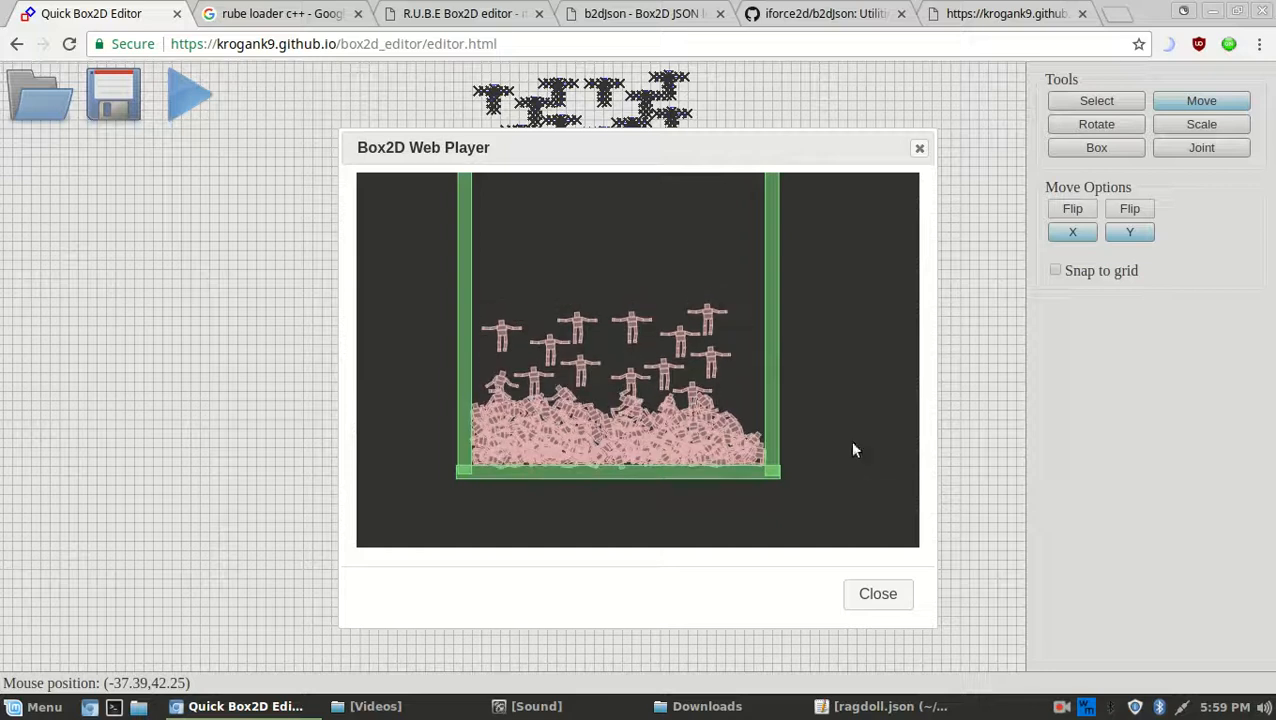
left_click(884, 598)
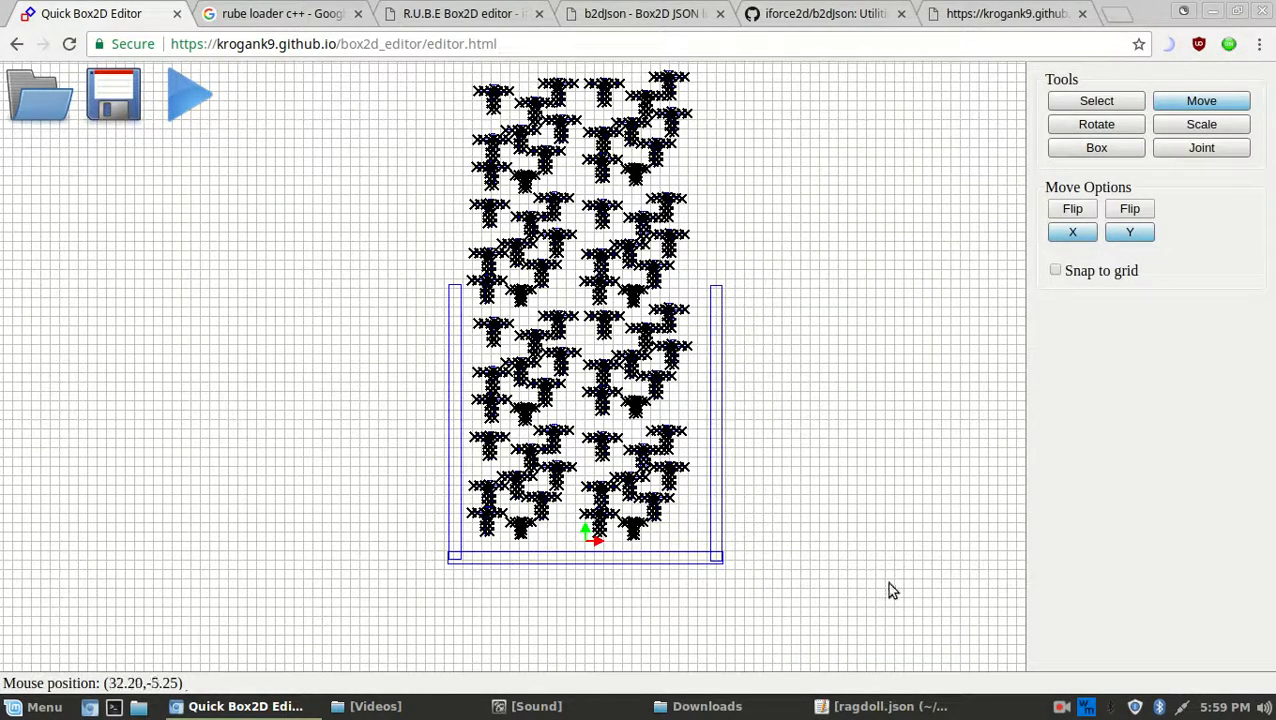
middle_click_drag(775, 253, 766, 342)
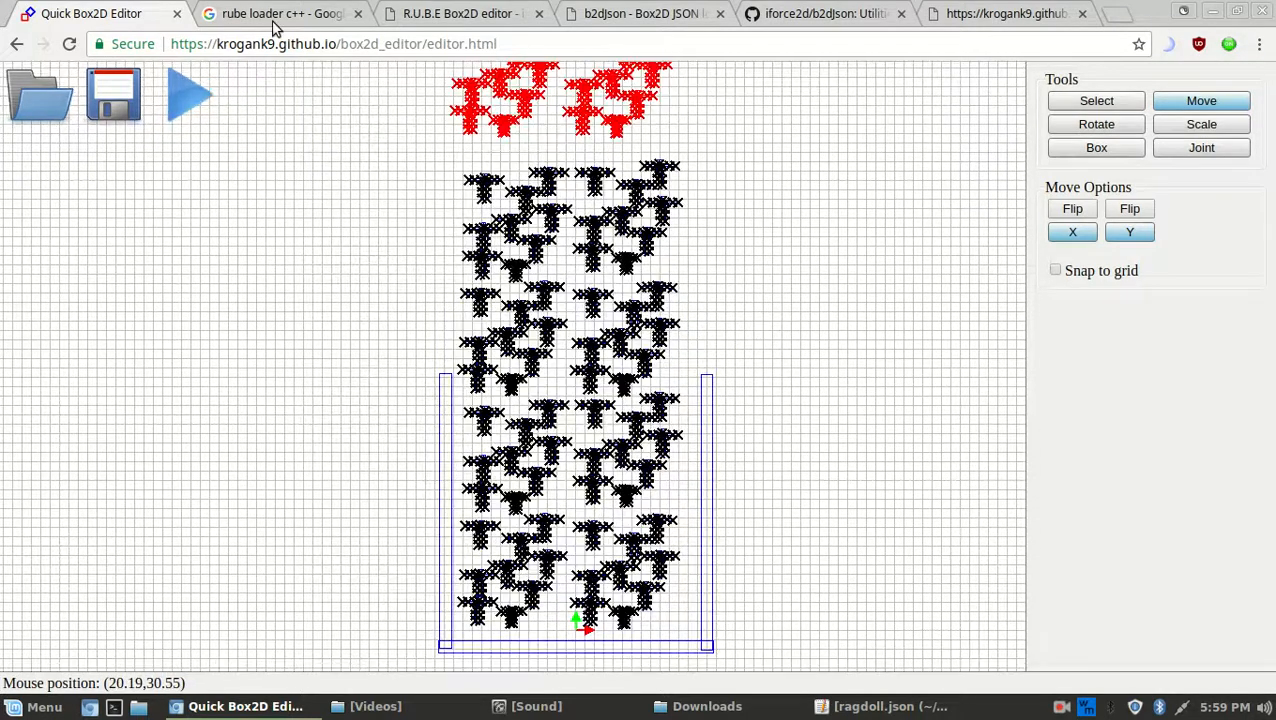
Reload the Quick Box2D Editor tab, clearing the ragdoll scene
left_click(69, 44)
left_click(496, 12)
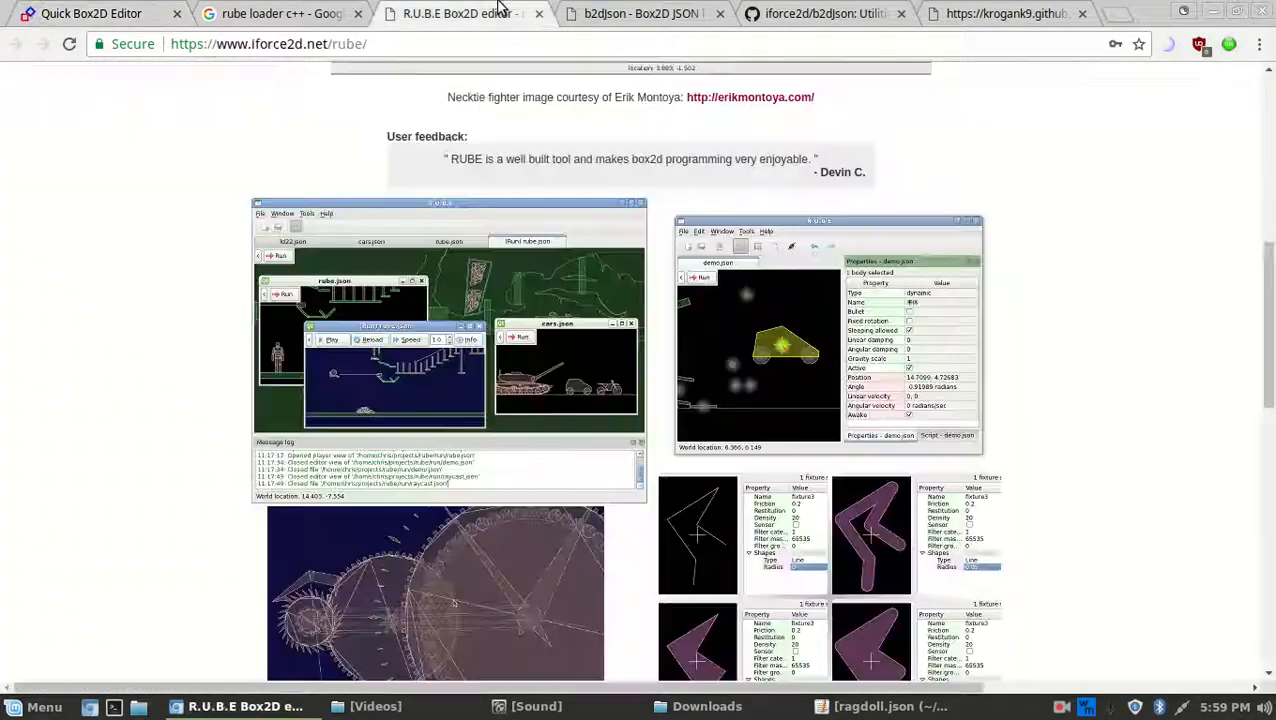
left_click(168, 10)
View the Intro on the R.U.B.E Box2D editor page, then return to the editor
left_click(496, 12)
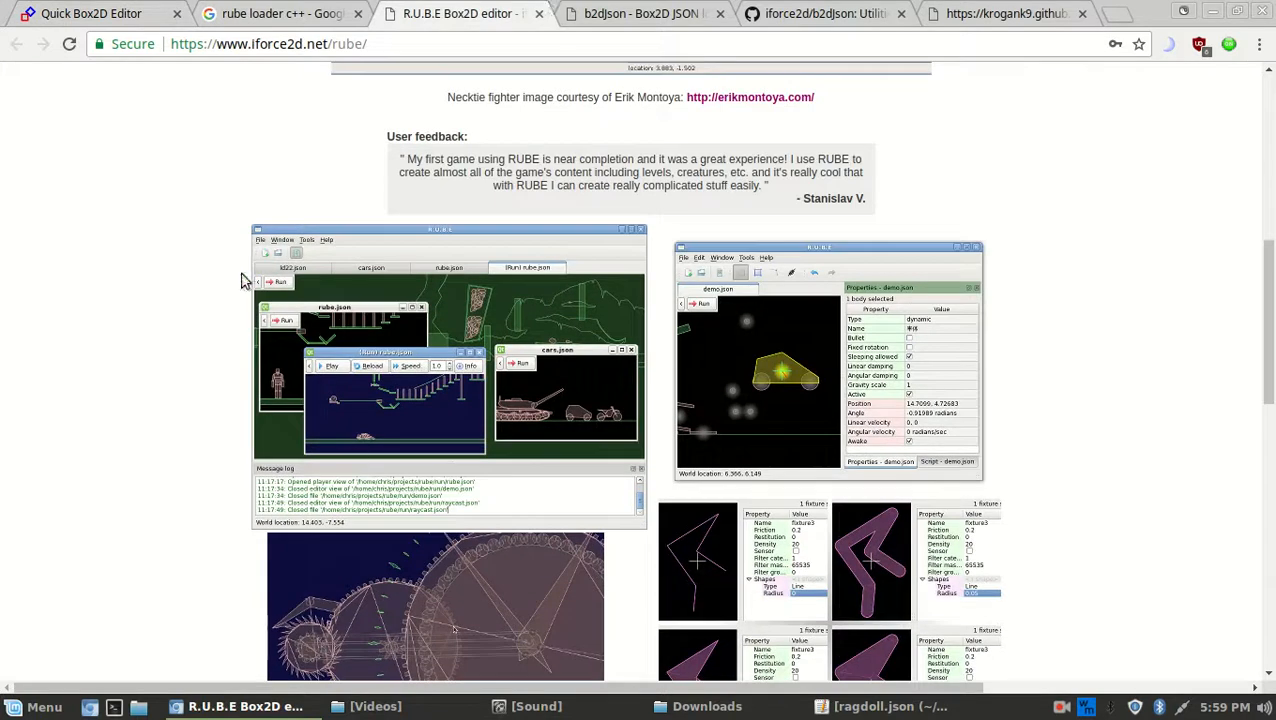
scroll(661, 324, "up", 5)
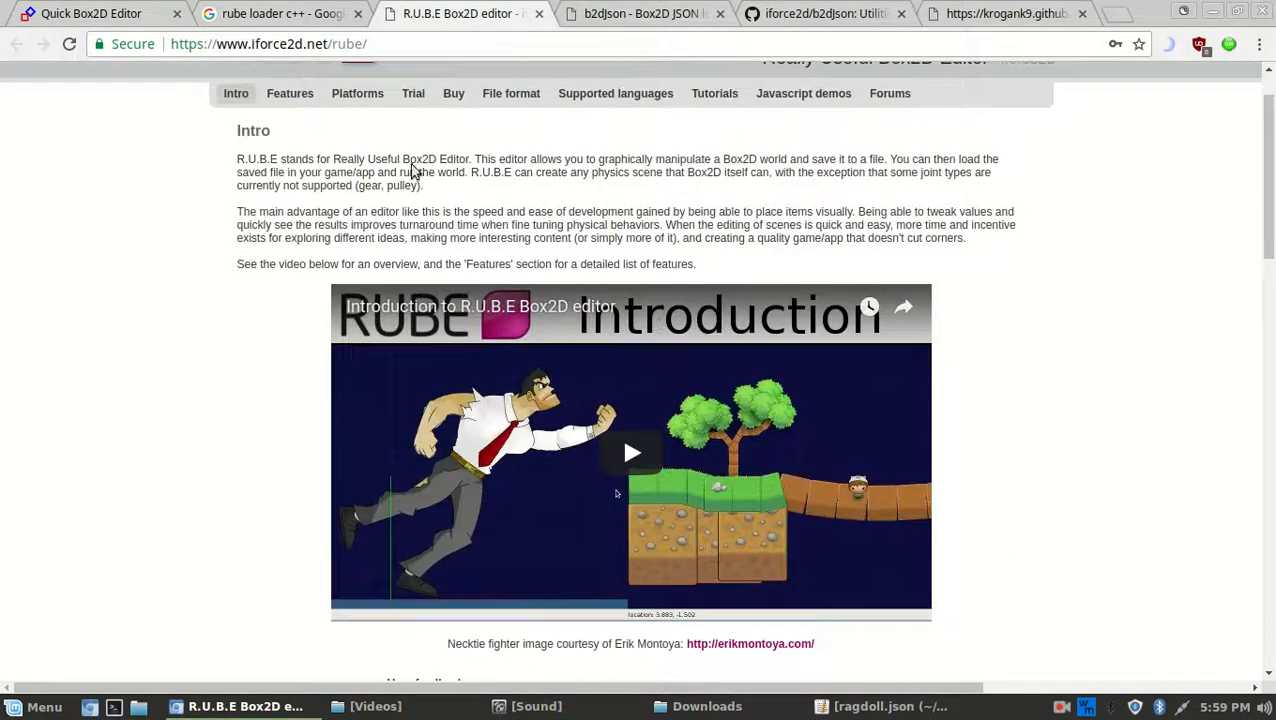
left_click(140, 8)
left_click(1062, 707)
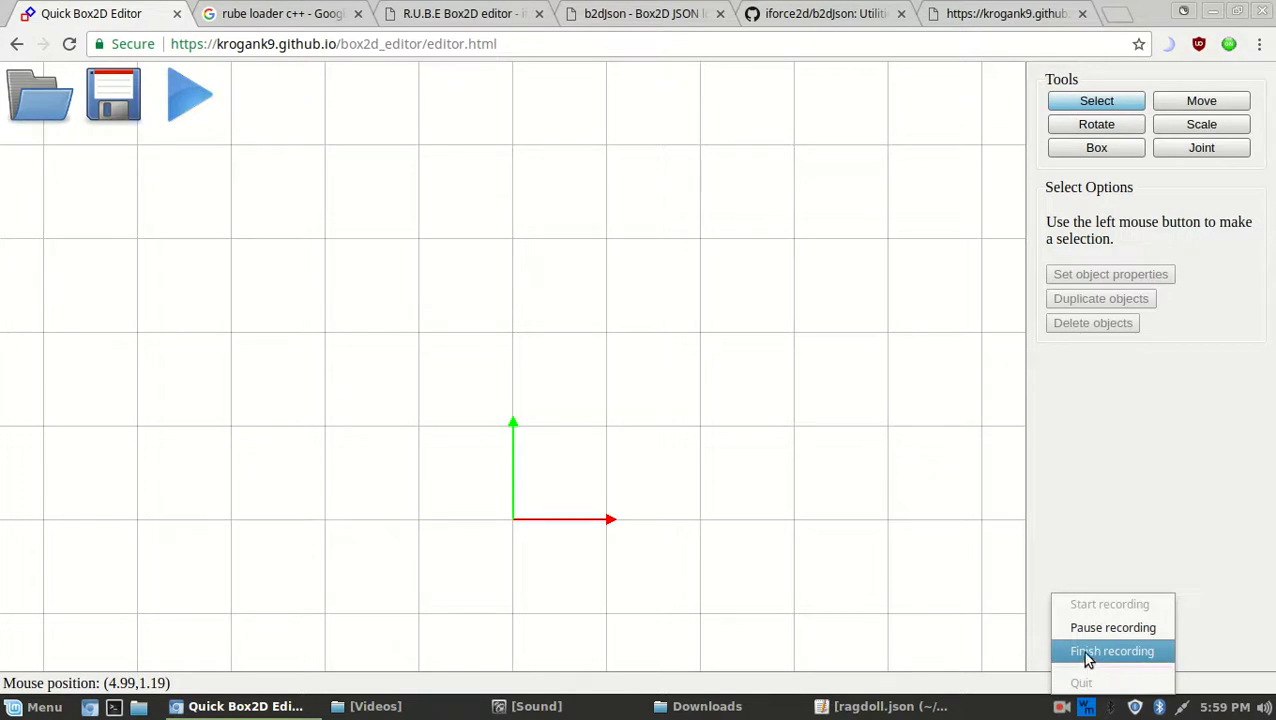
left_click(1096, 150)
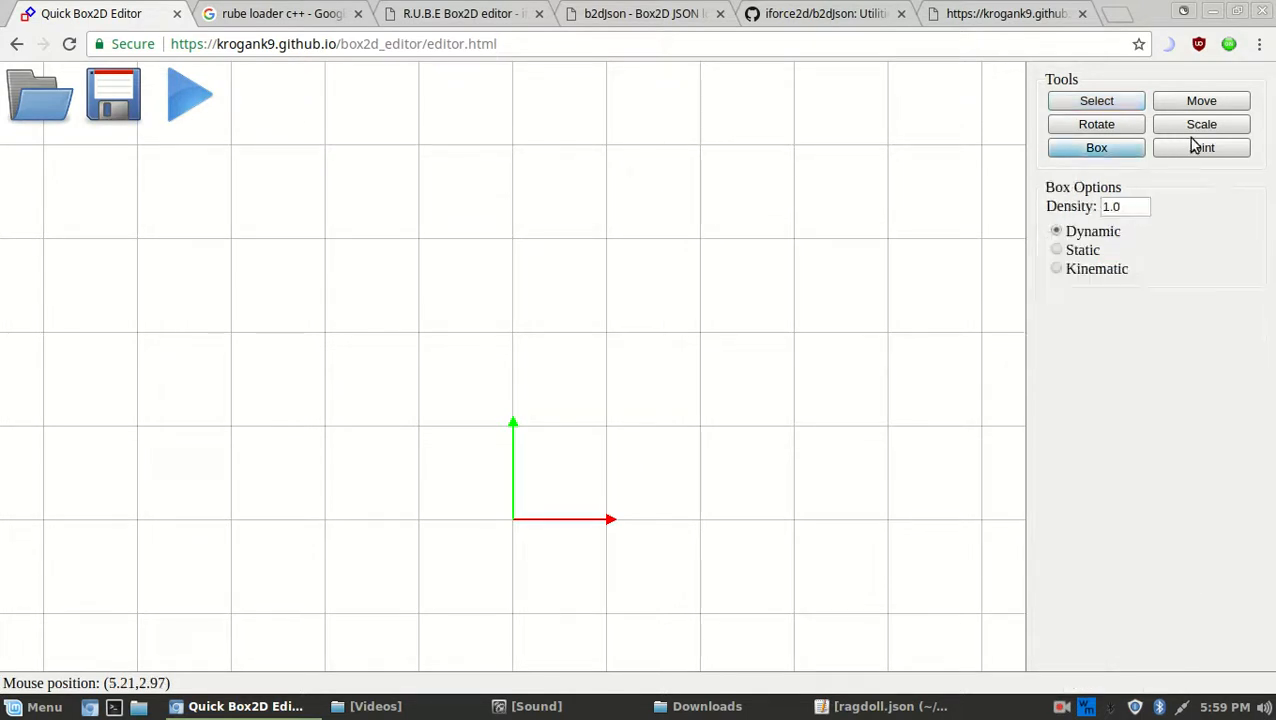
left_click(1203, 150)
left_click(1198, 126)
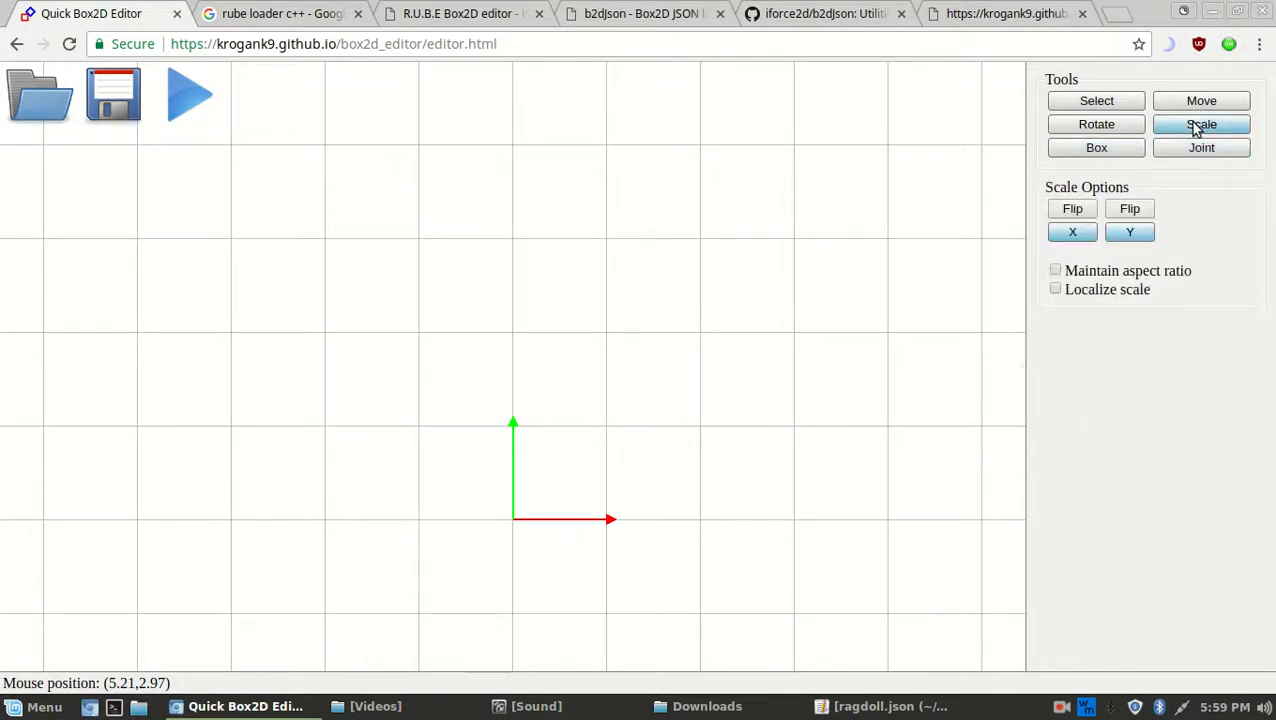
left_click(1088, 128)
left_click(1206, 100)
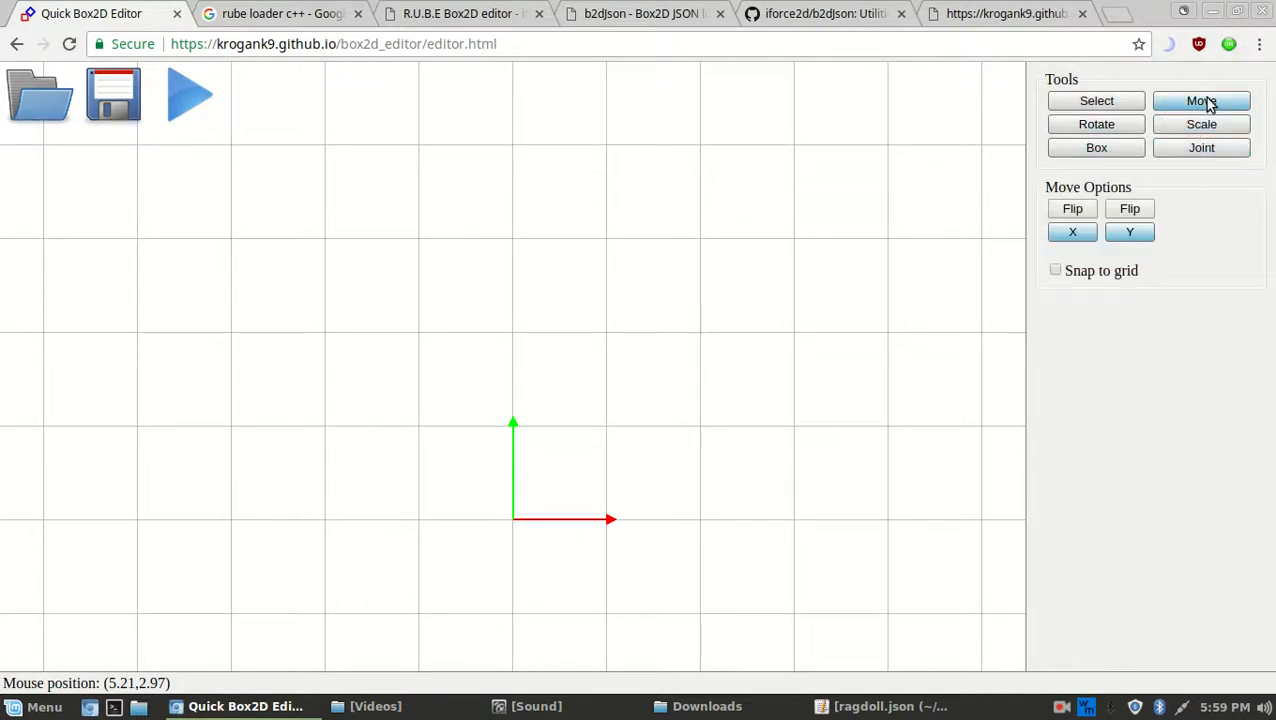
left_click(1107, 103)
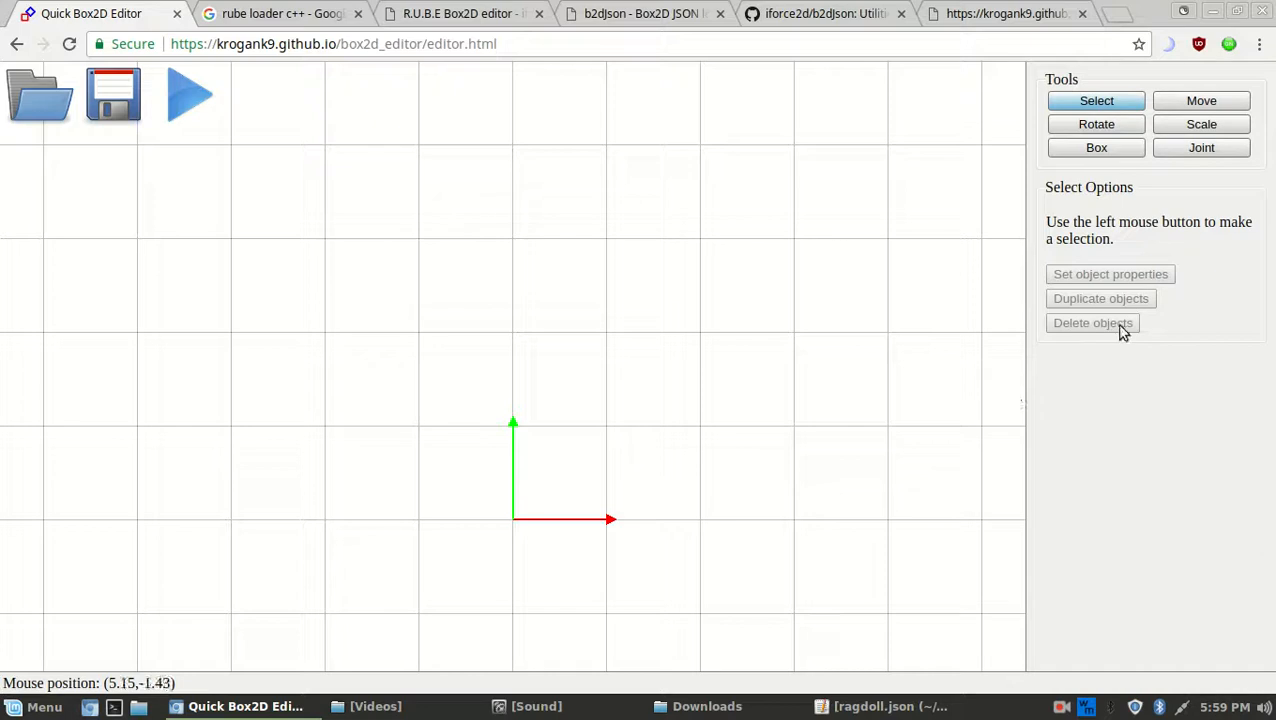